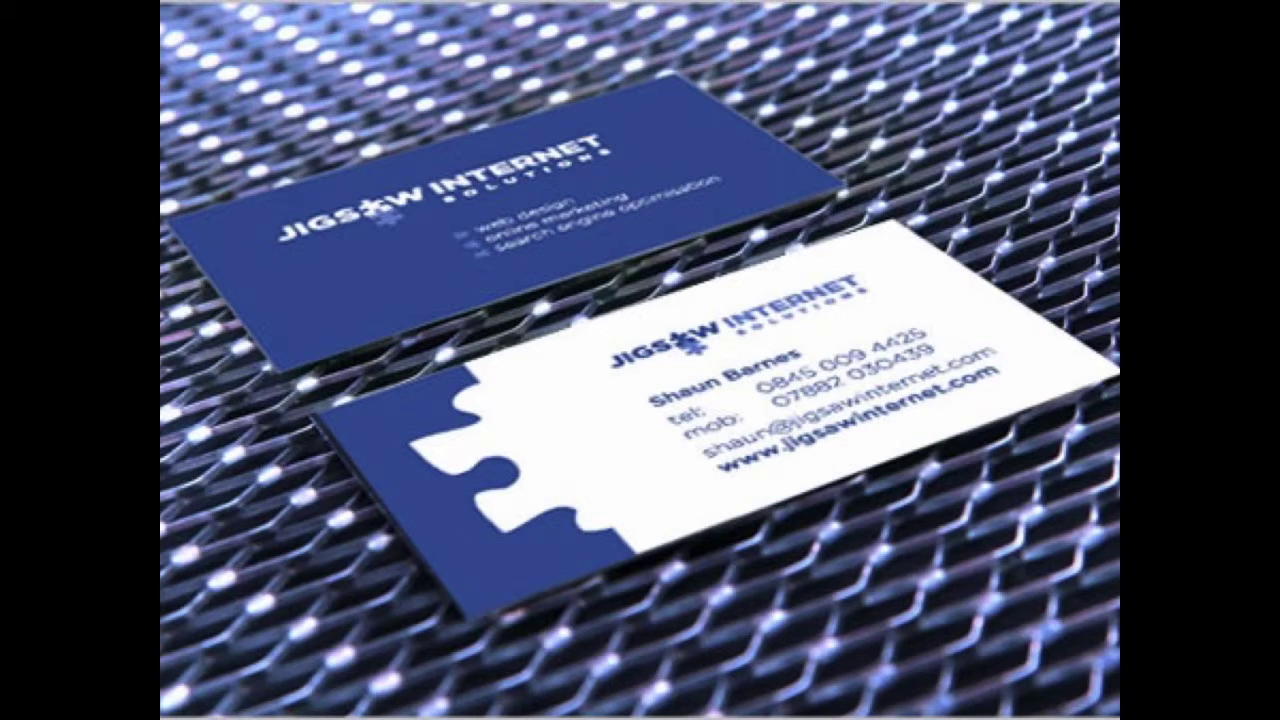
Step: End the full-screen slideshow of the logo design presentation
key("Escape")
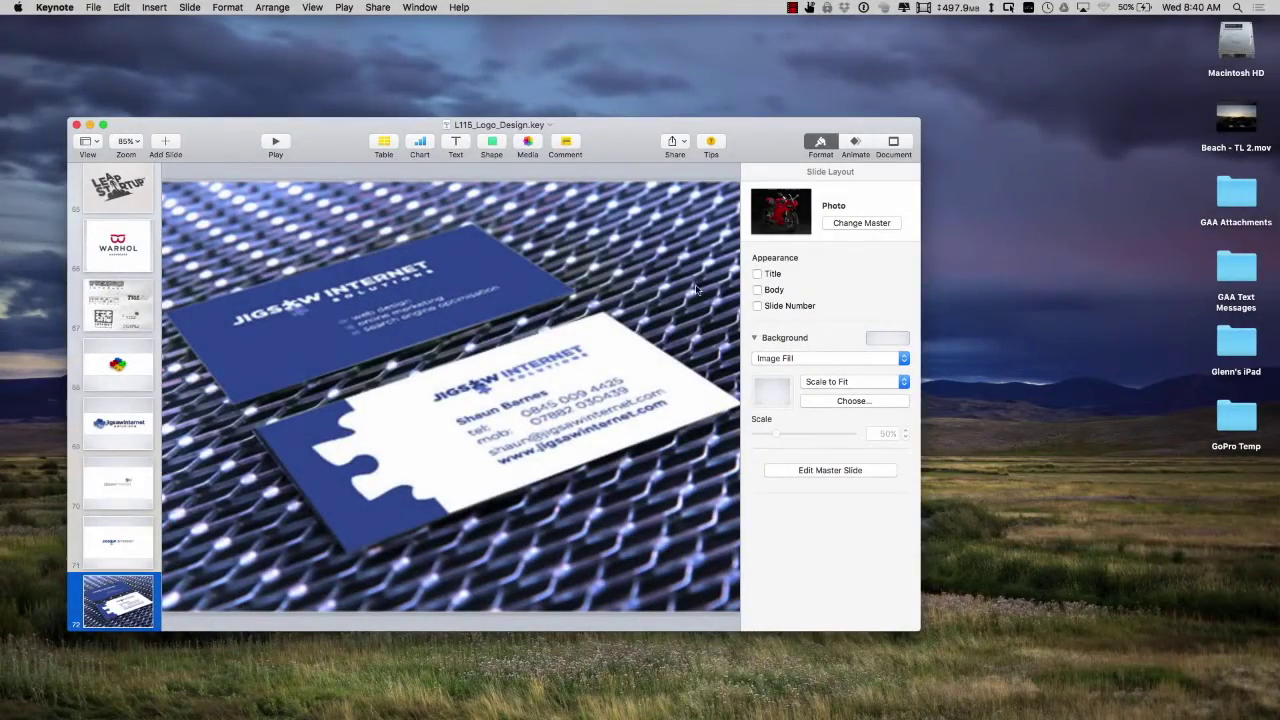
left_click(792, 7)
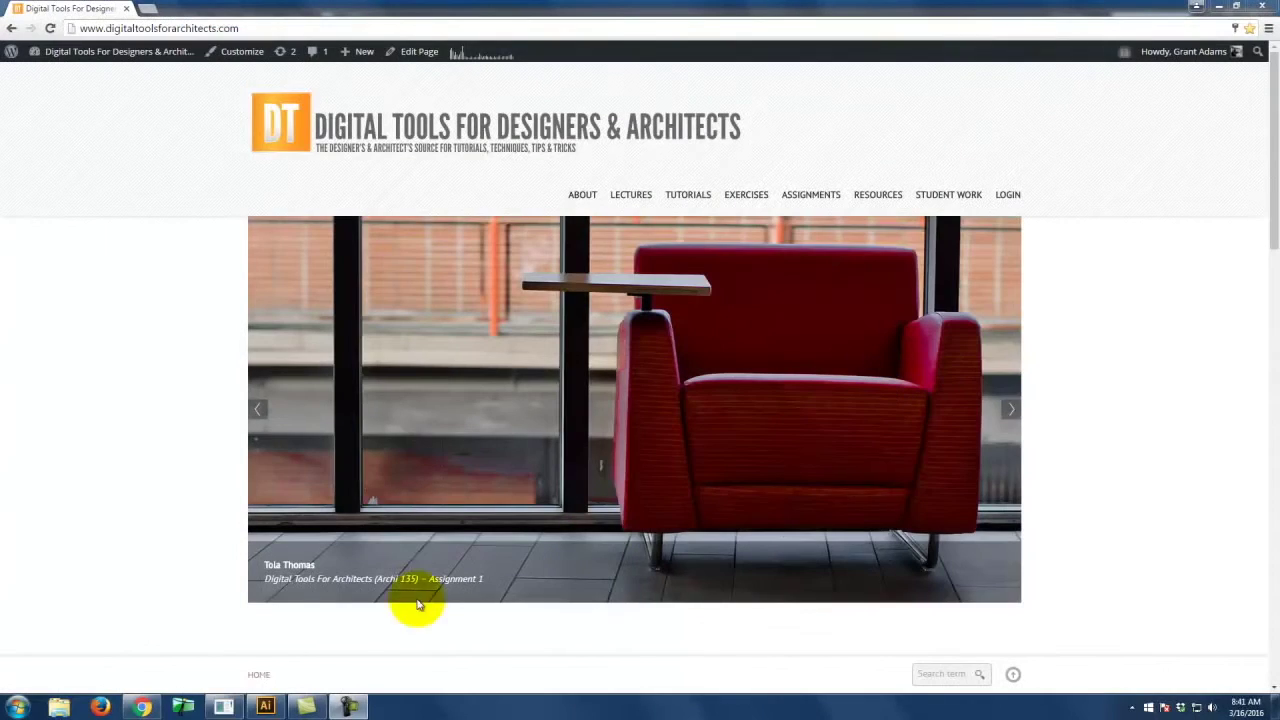
Step: Switch to Illustrator and start a new document, moving its settings dialog to a clear spot
left_click(265, 707)
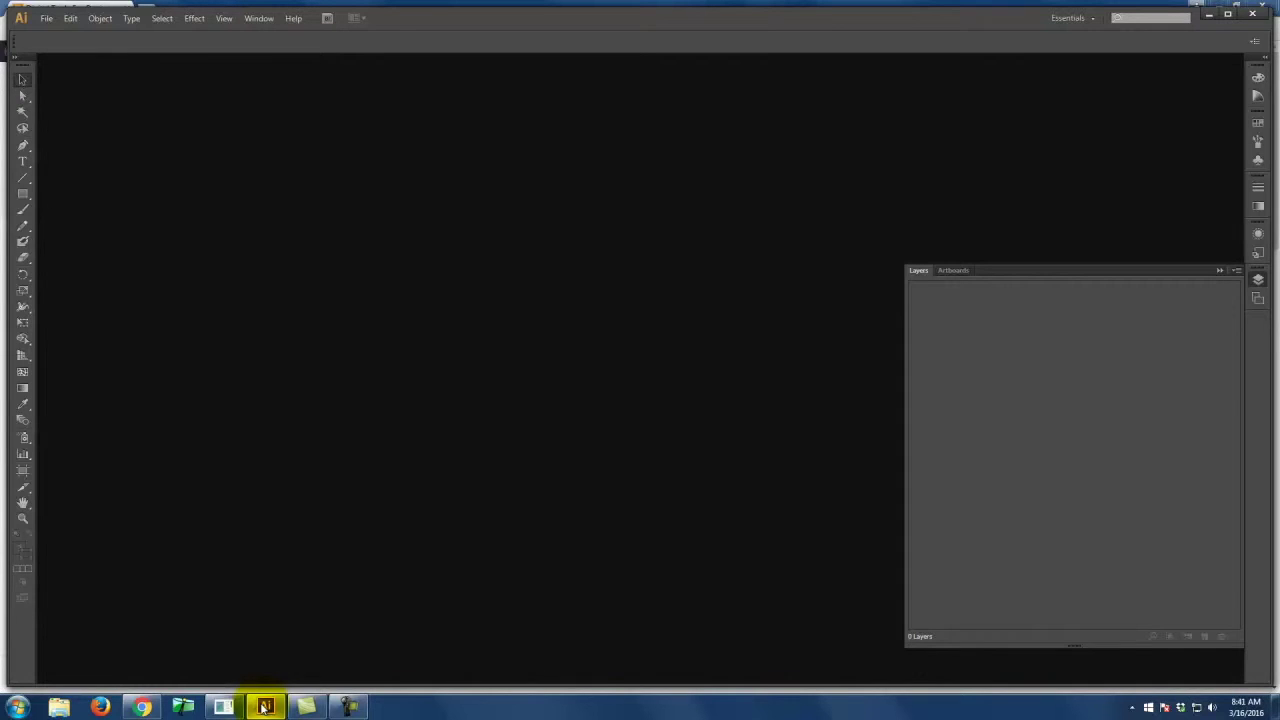
left_click(47, 22)
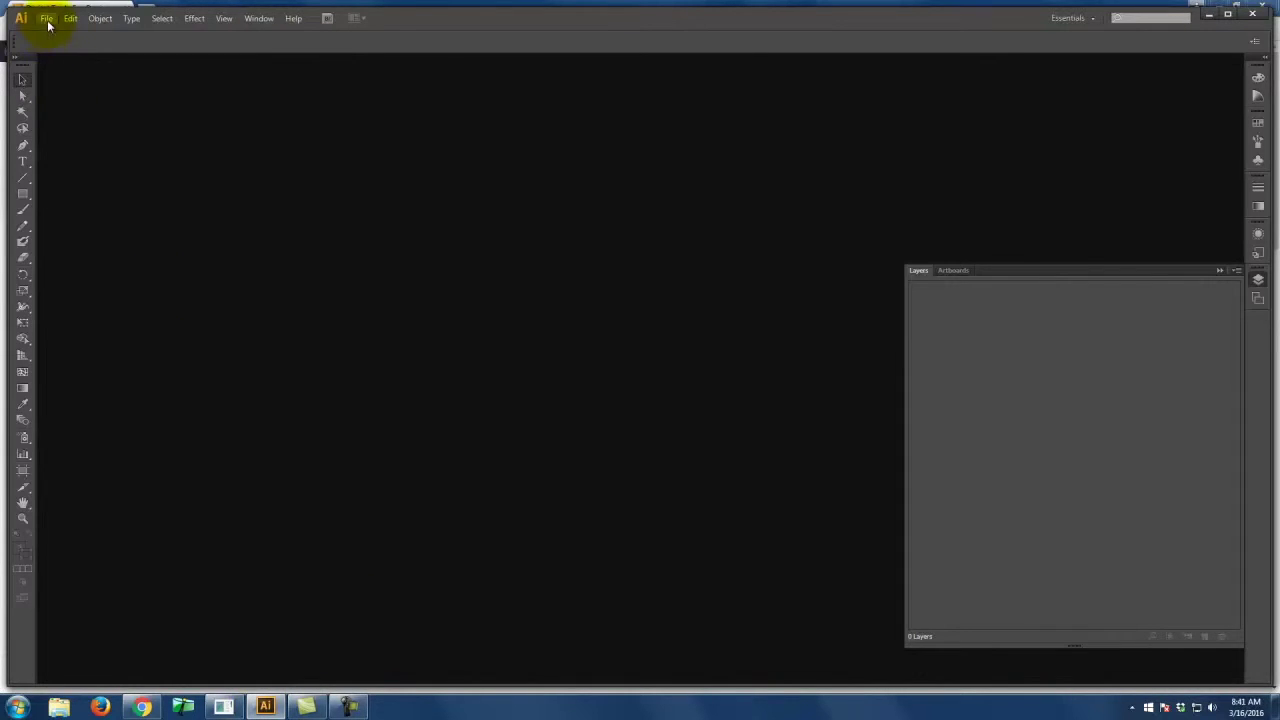
left_click(68, 37)
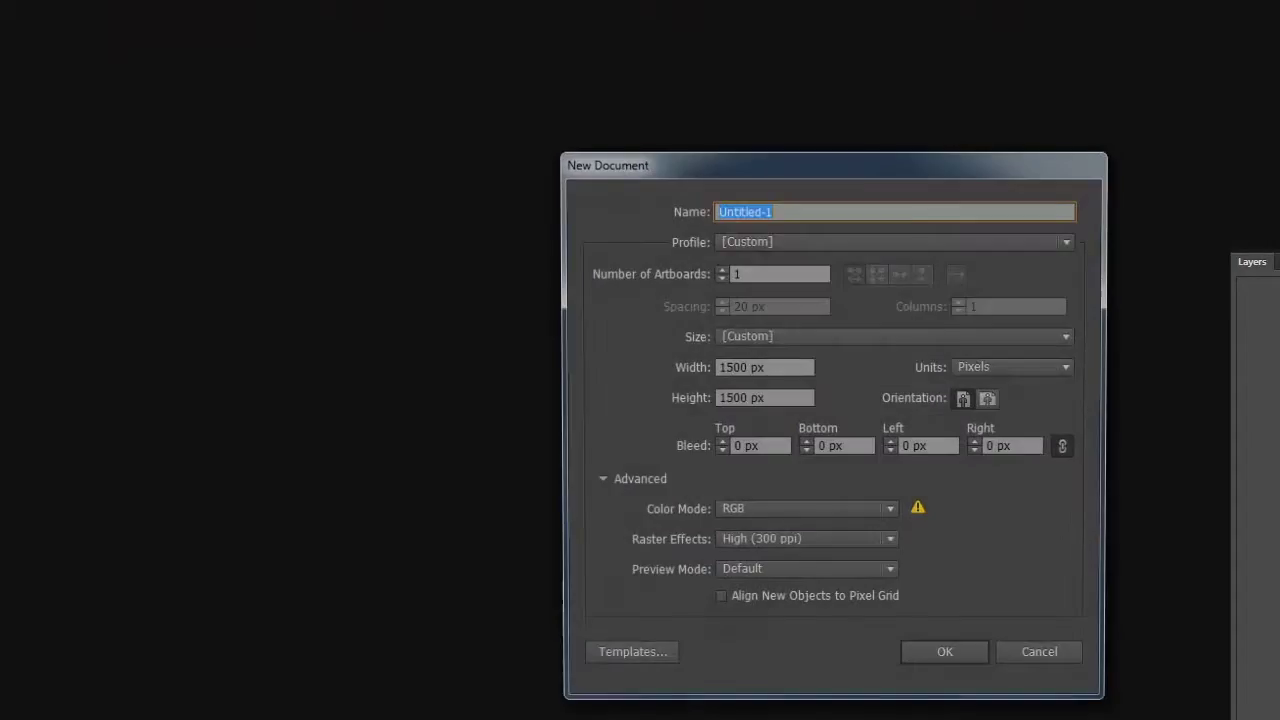
left_click_drag(695, 170, 588, 125)
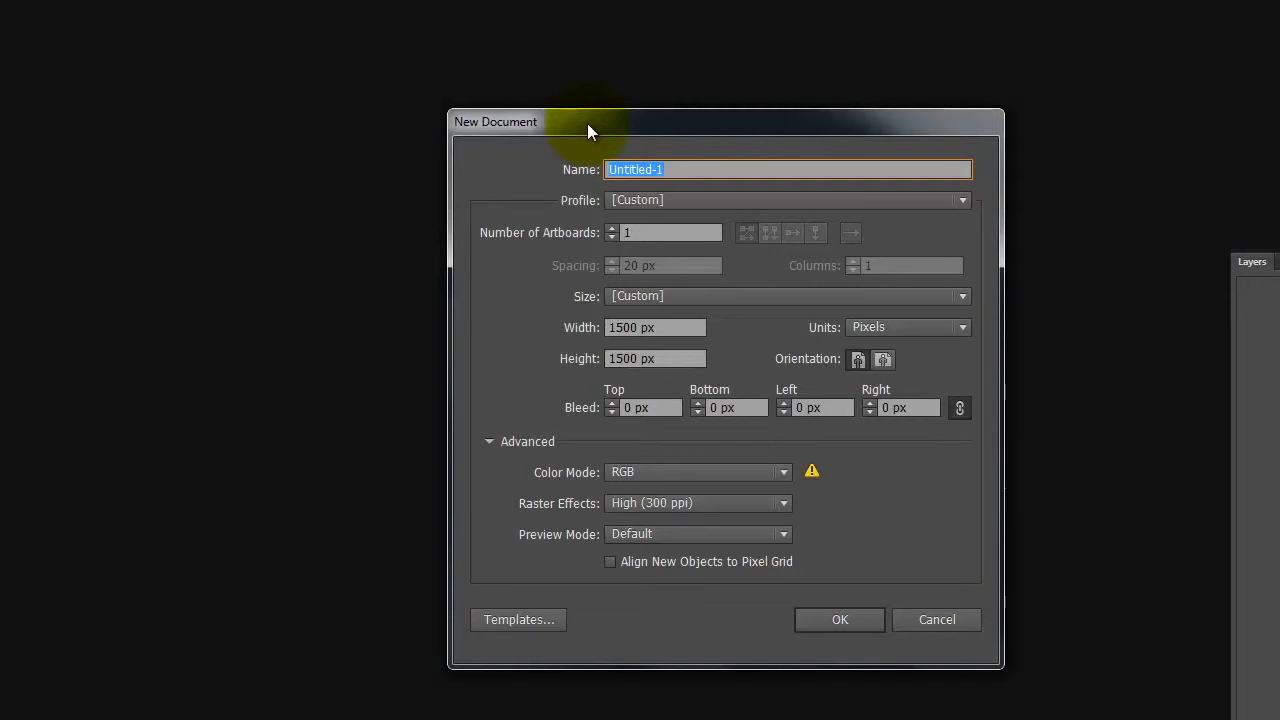
left_click_drag(701, 122, 569, 103)
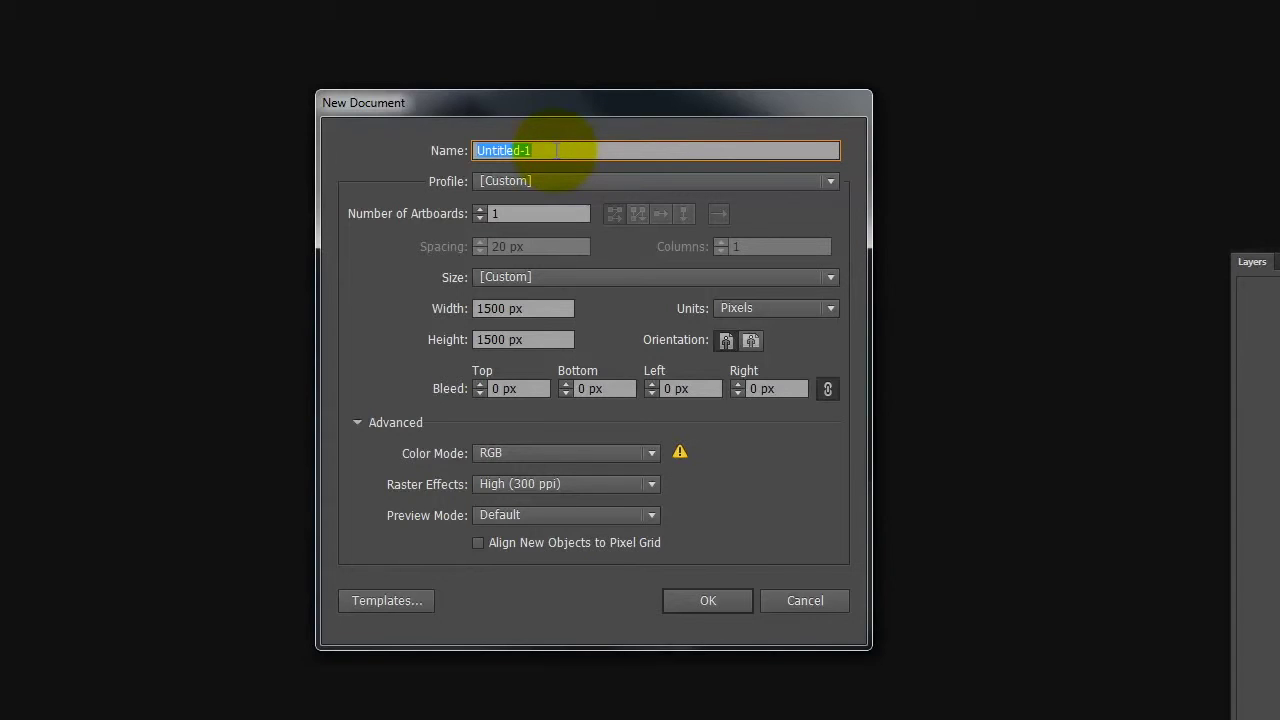
left_click_drag(402, 112, 395, 72)
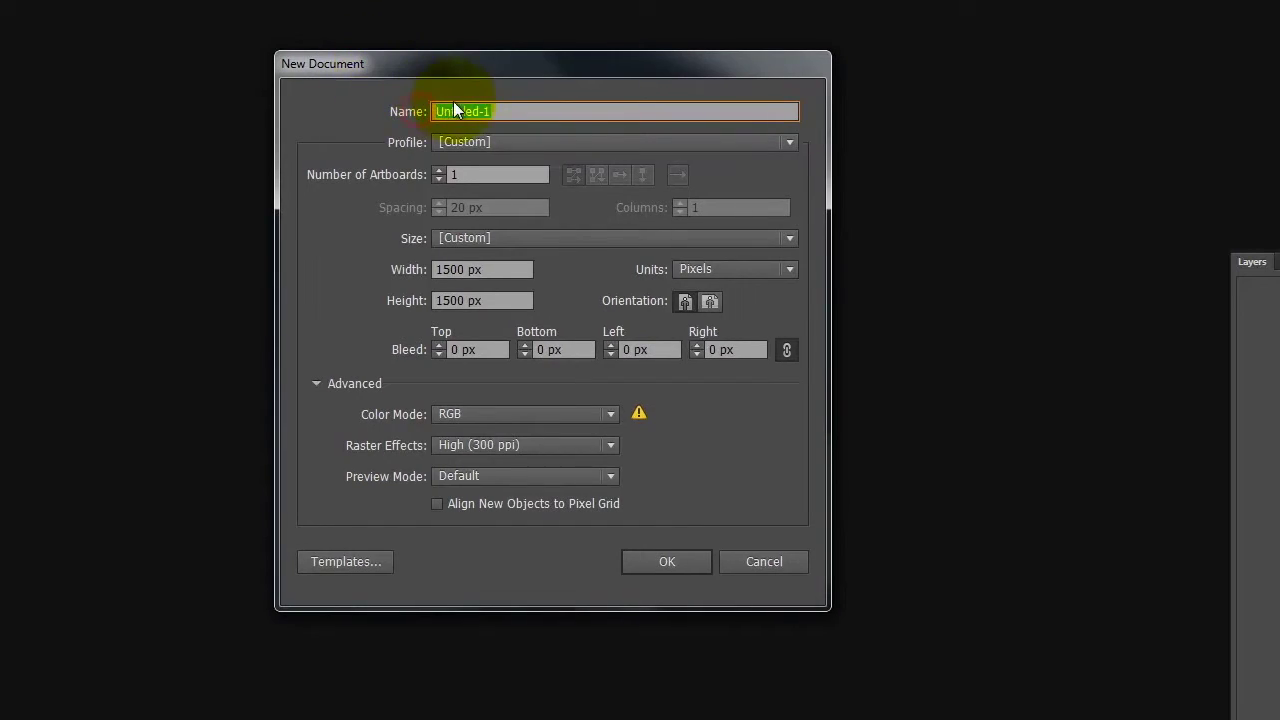
Step: Name the new document with the designer's first name followed by Logo
type("Grant Al")
key("BackSpace")
key("BackSpace")
type("Logo")
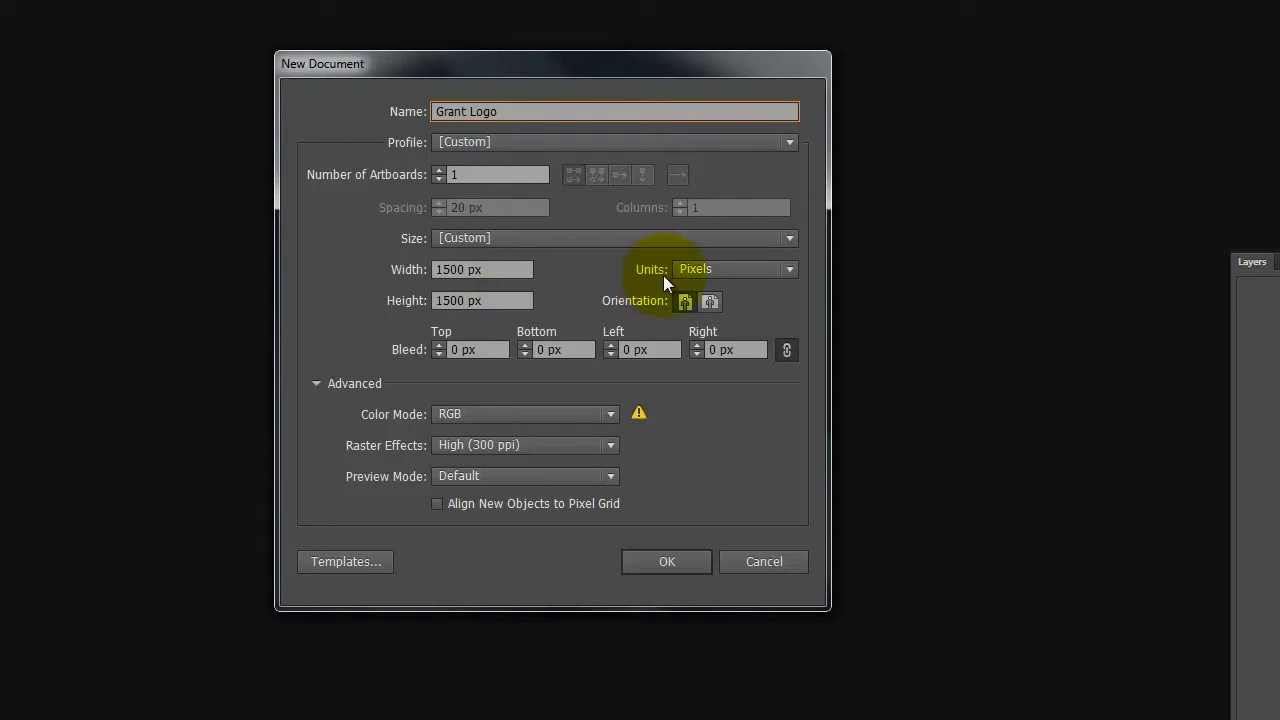
left_click(703, 271)
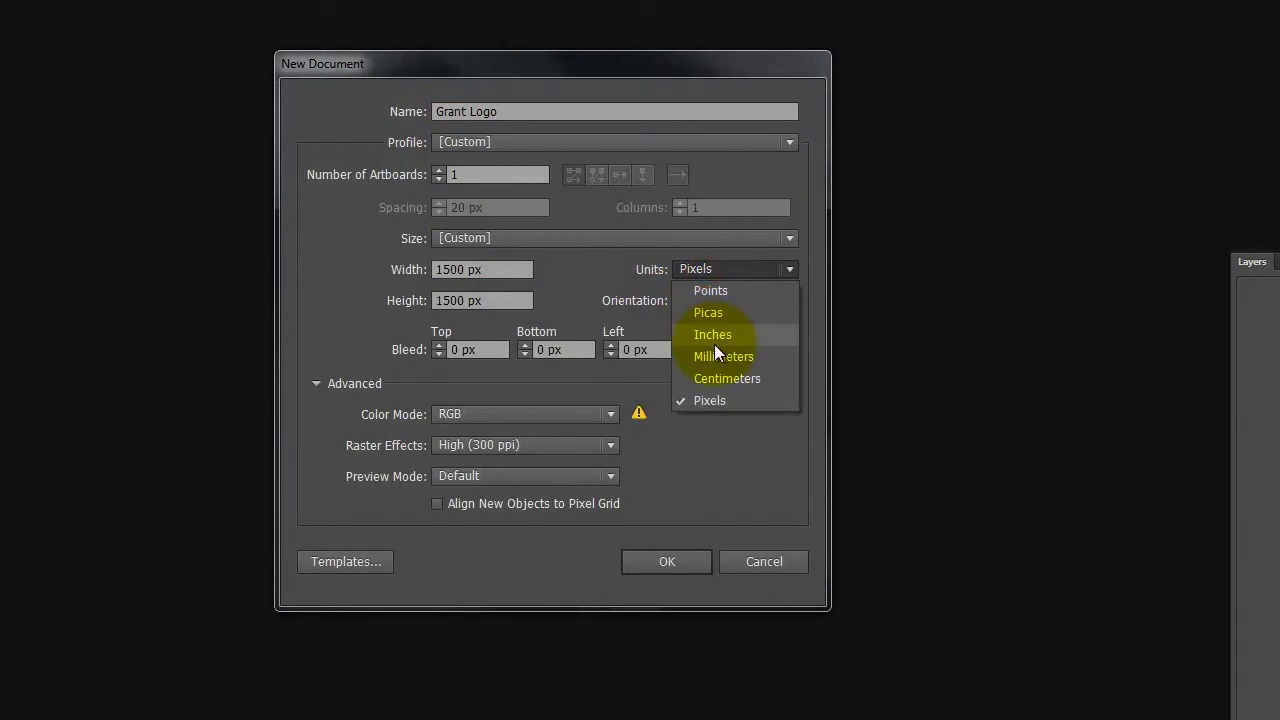
left_click(714, 340)
left_click(711, 268)
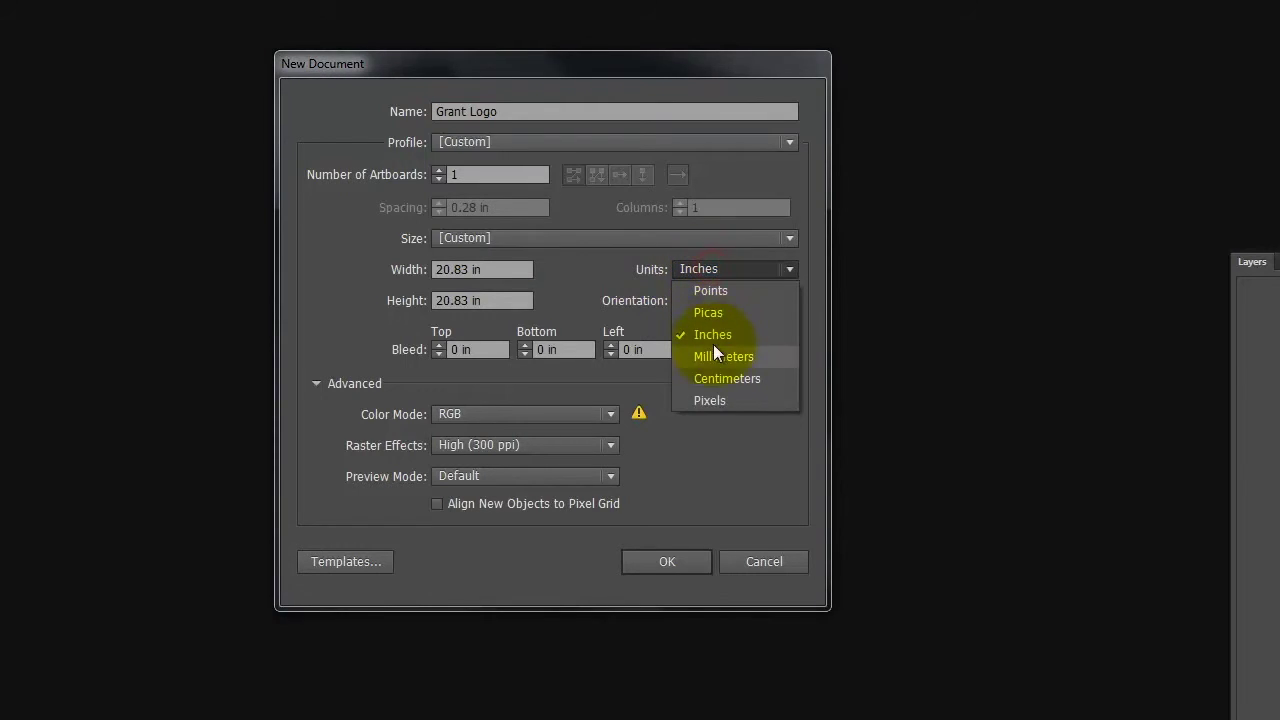
left_click(714, 400)
Step: Create the document at 1500 × 1500 px in RGB color mode and collapse the layers list
left_click(438, 270)
left_click(438, 301)
left_click_drag(438, 301, 483, 303)
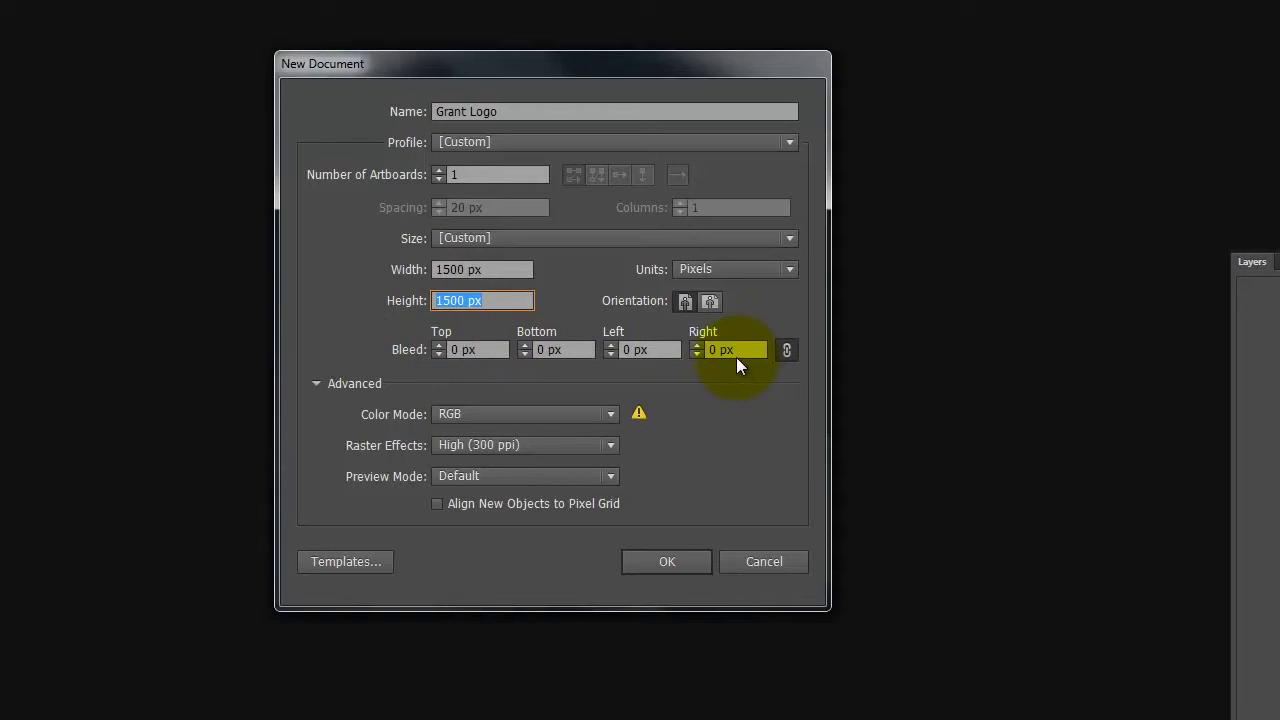
left_click(508, 424)
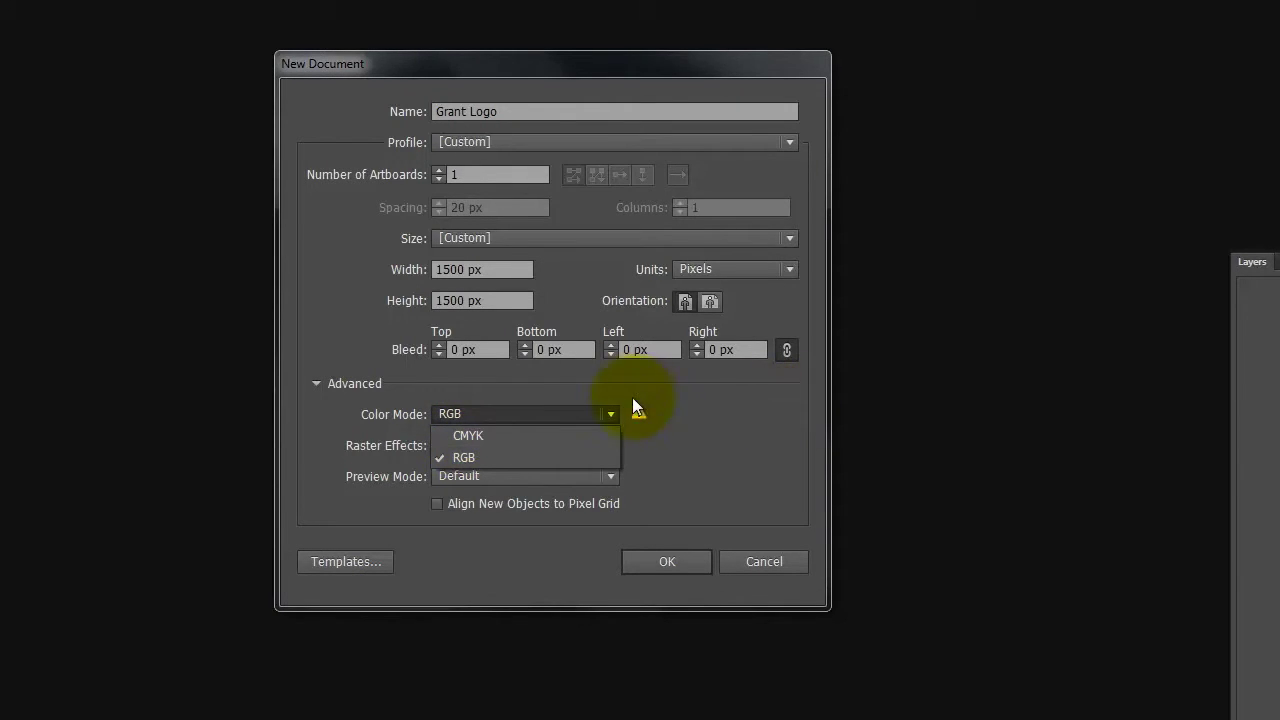
left_click(719, 390)
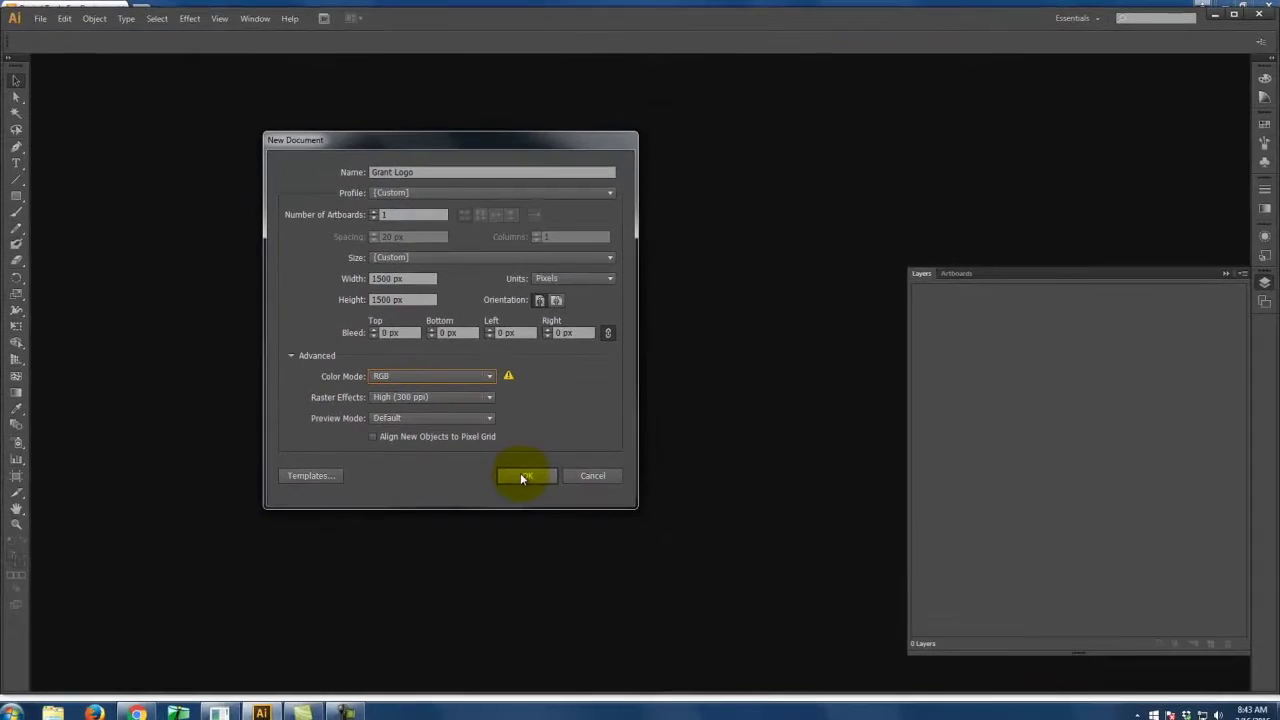
left_click(667, 561)
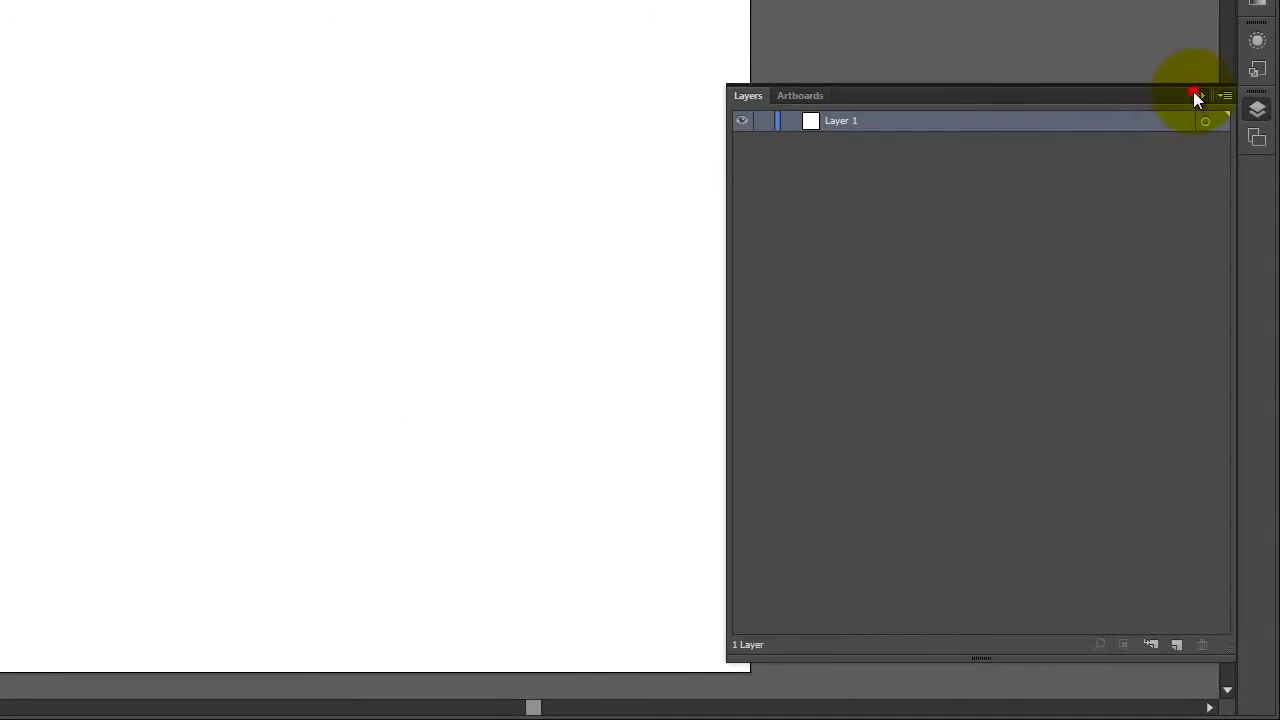
left_click(1195, 95)
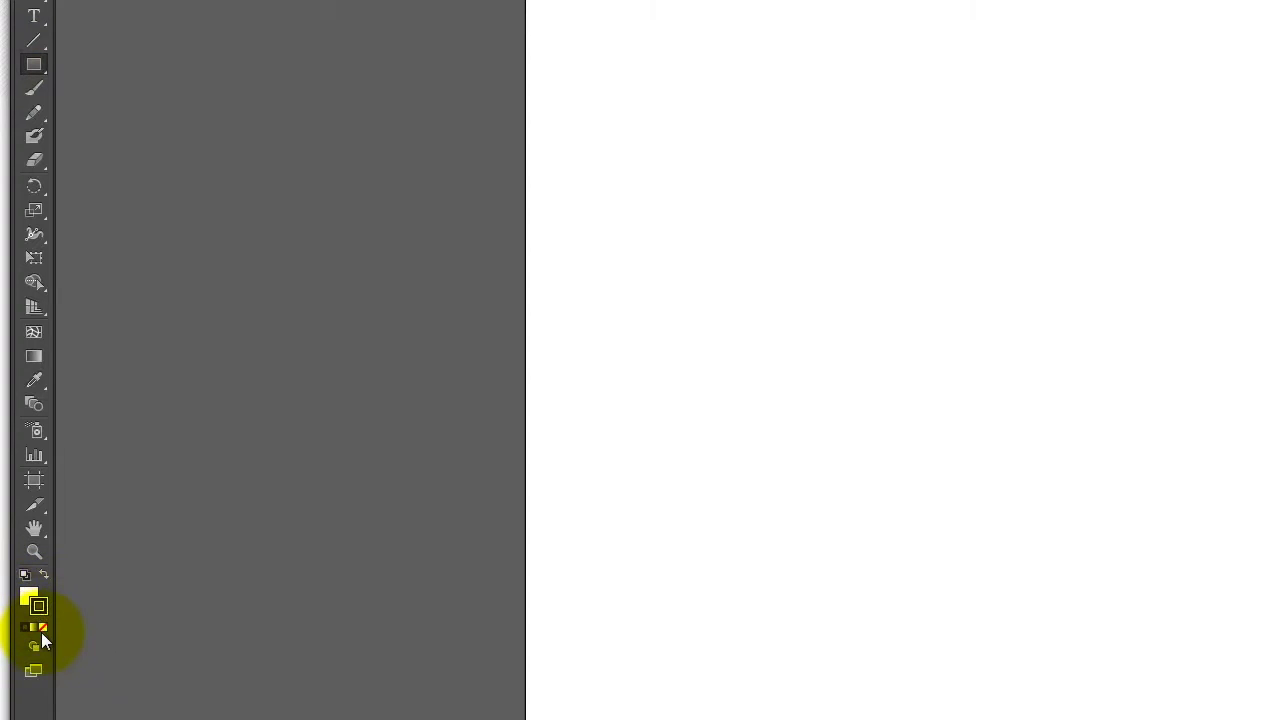
Step: Draw a square about 1093 px wide on the artboard with a red fill (C61212) and no stroke
left_click(42, 628)
left_click(29, 599)
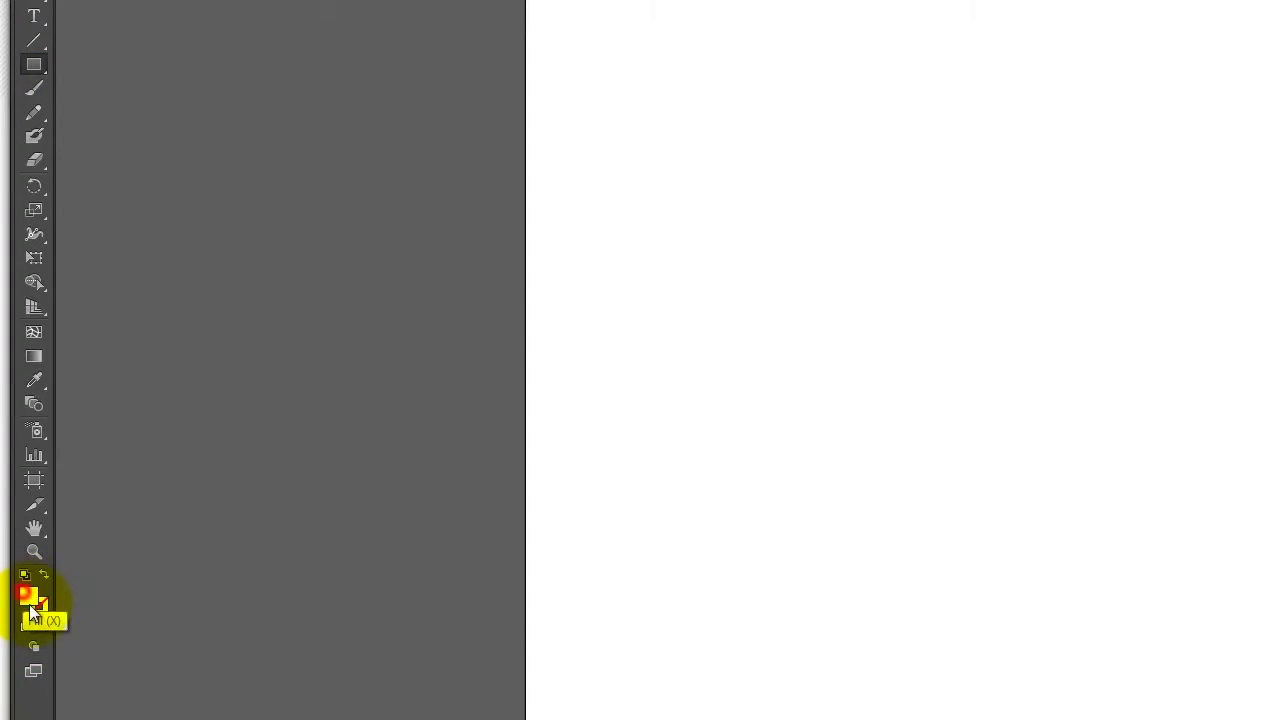
double_click(29, 599)
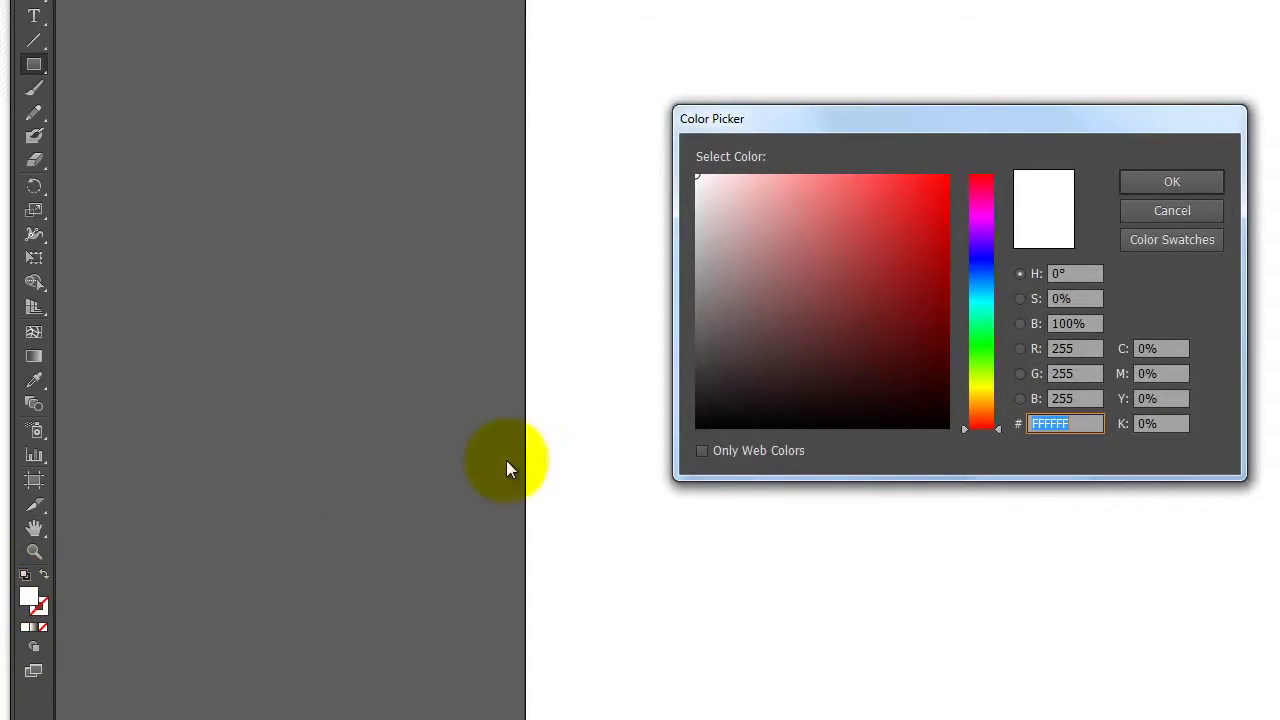
left_click(927, 231)
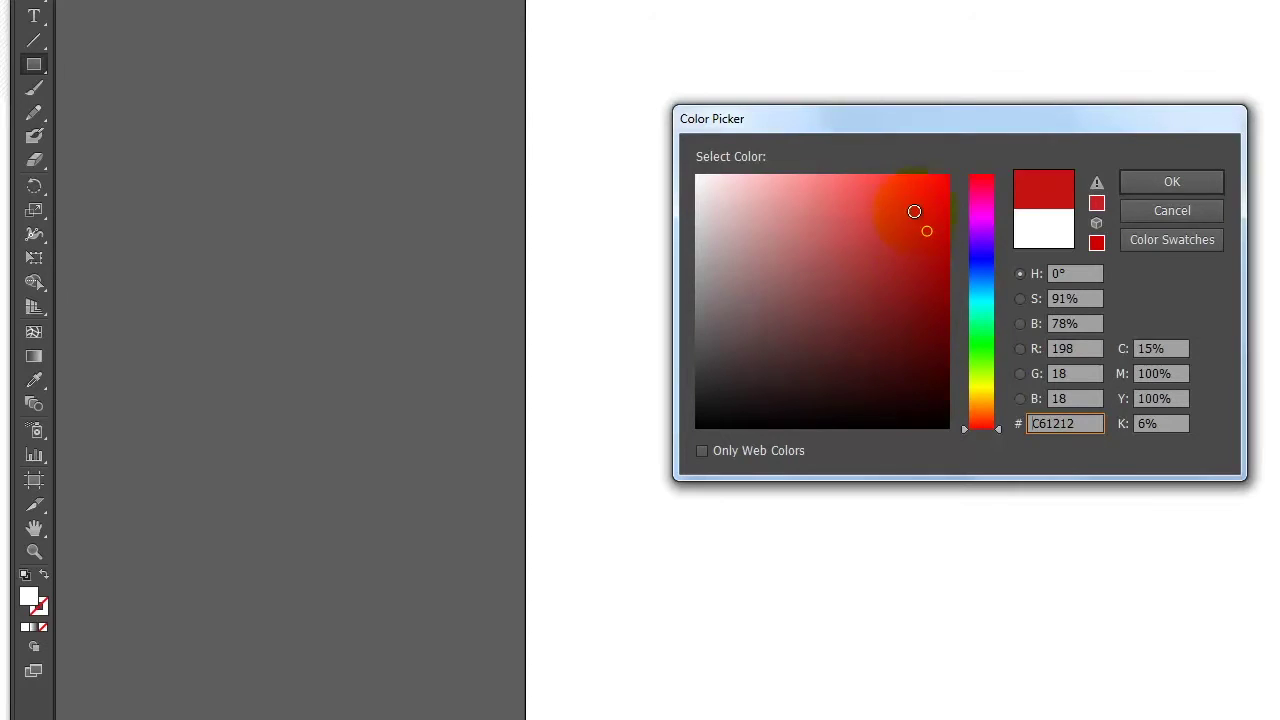
left_click(1148, 182)
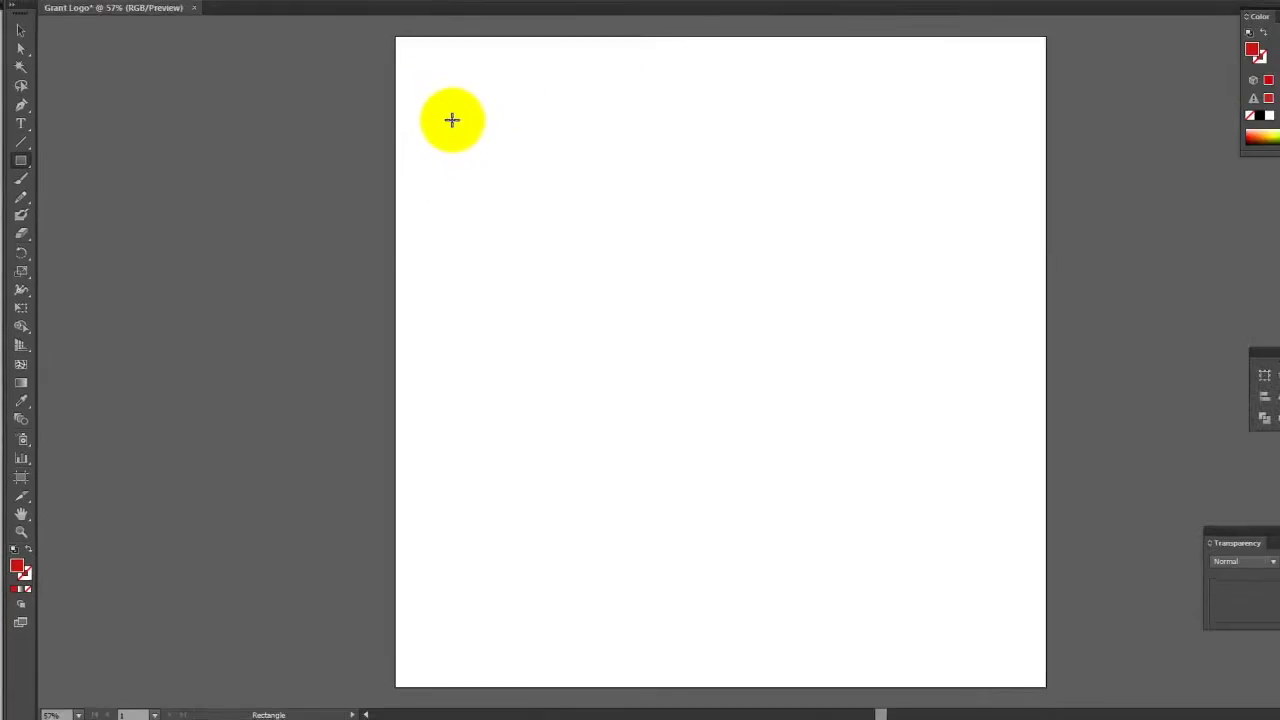
left_click_drag(452, 120, 741, 304)
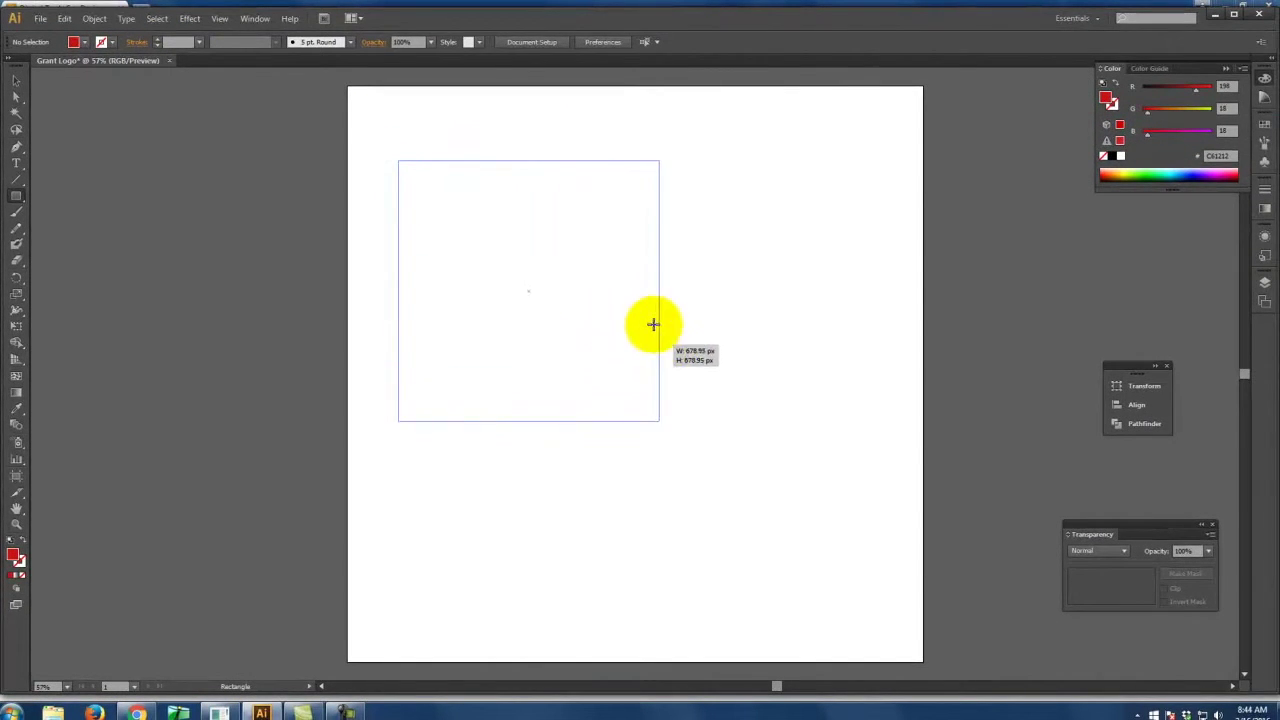
left_click_drag(653, 324, 786, 583)
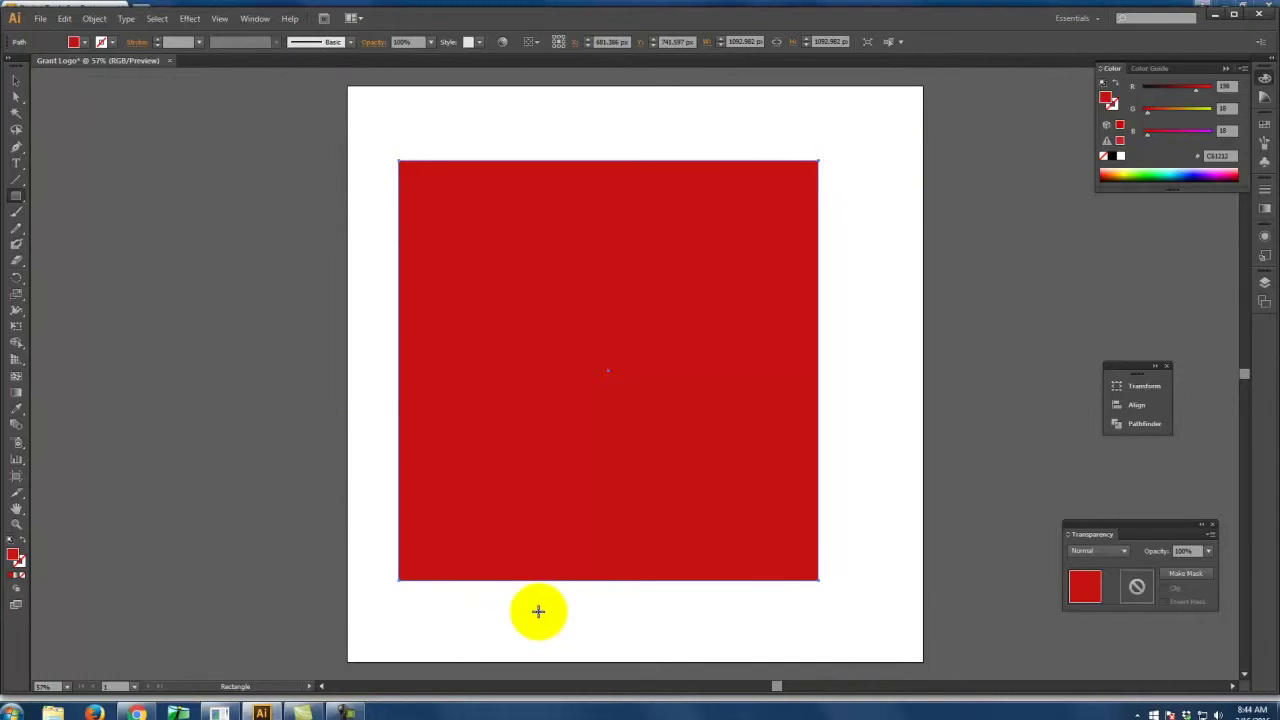
Step: Add the lowercase letter g as a text object above the red square
left_click(15, 165)
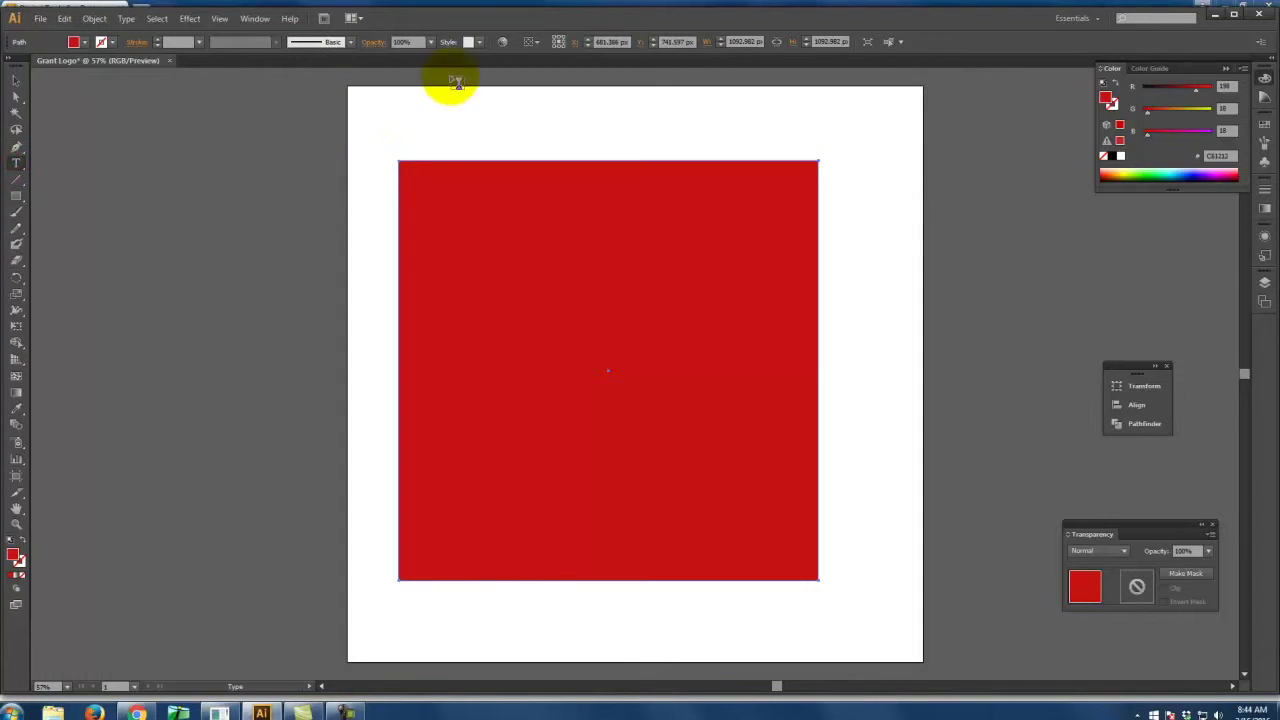
left_click(421, 110)
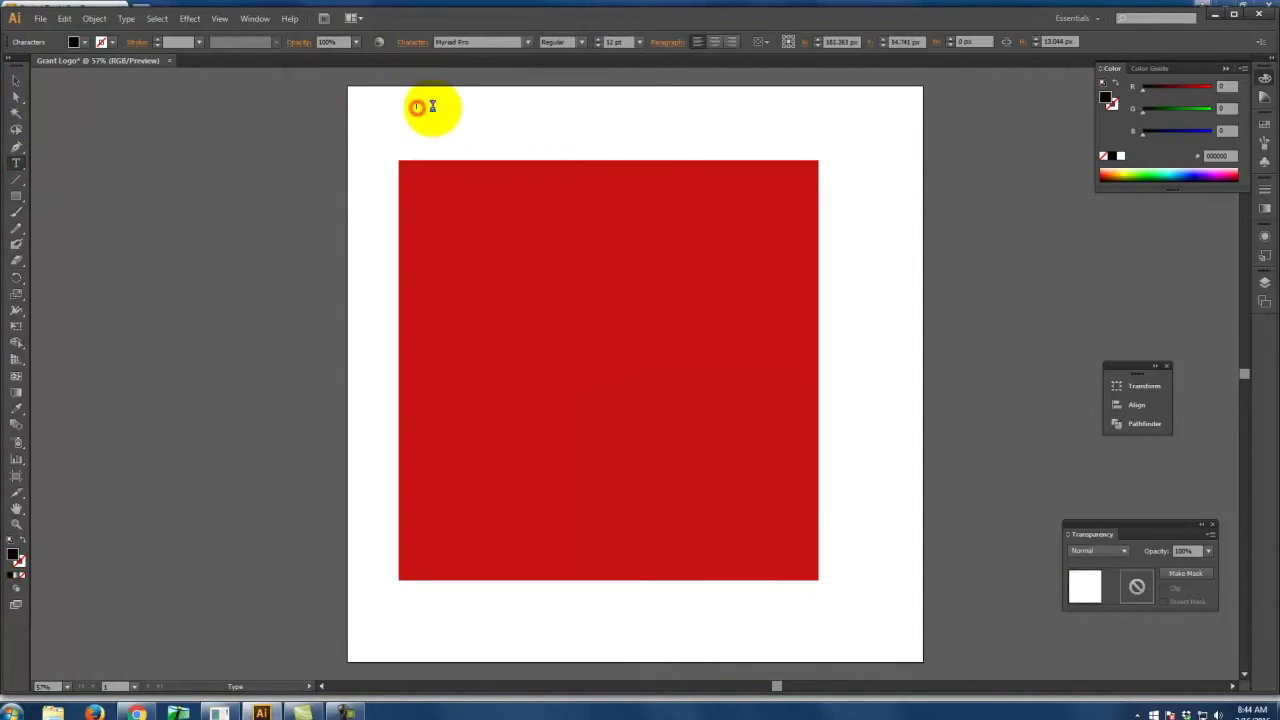
type("g")
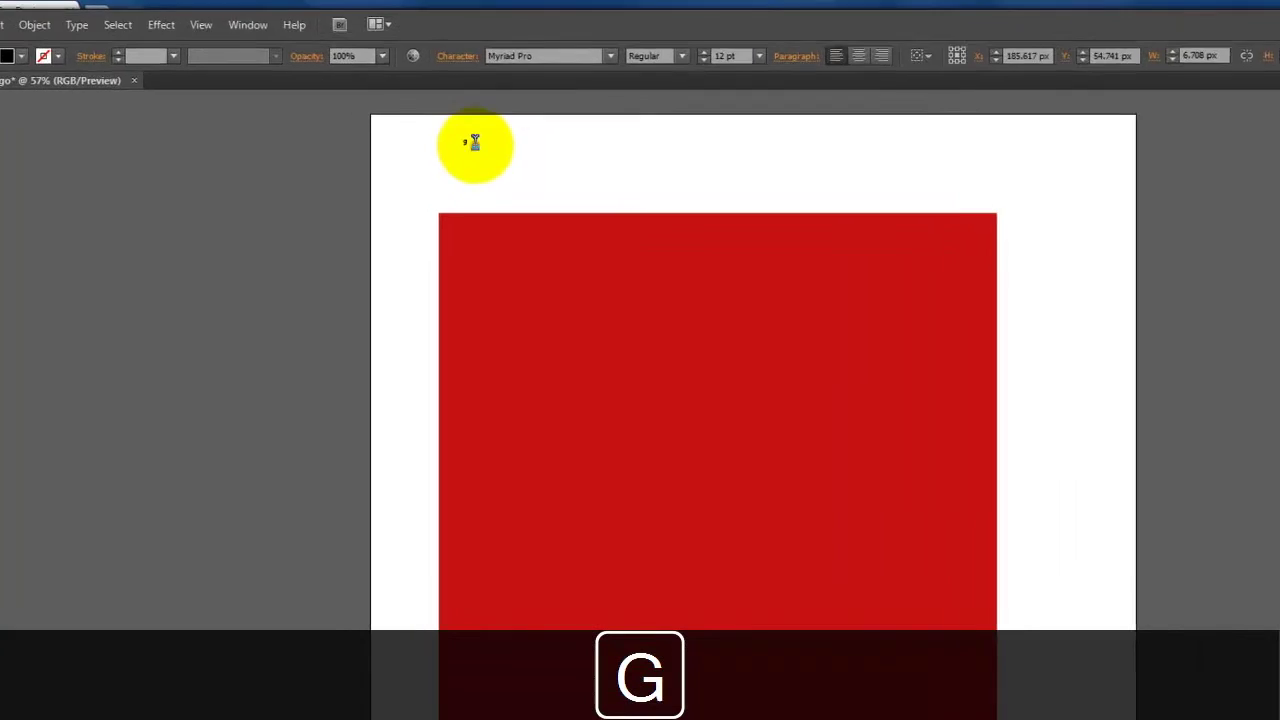
Step: Set the letter g's font size to 72 pt and try to raise it to 700 pt
left_click(424, 109)
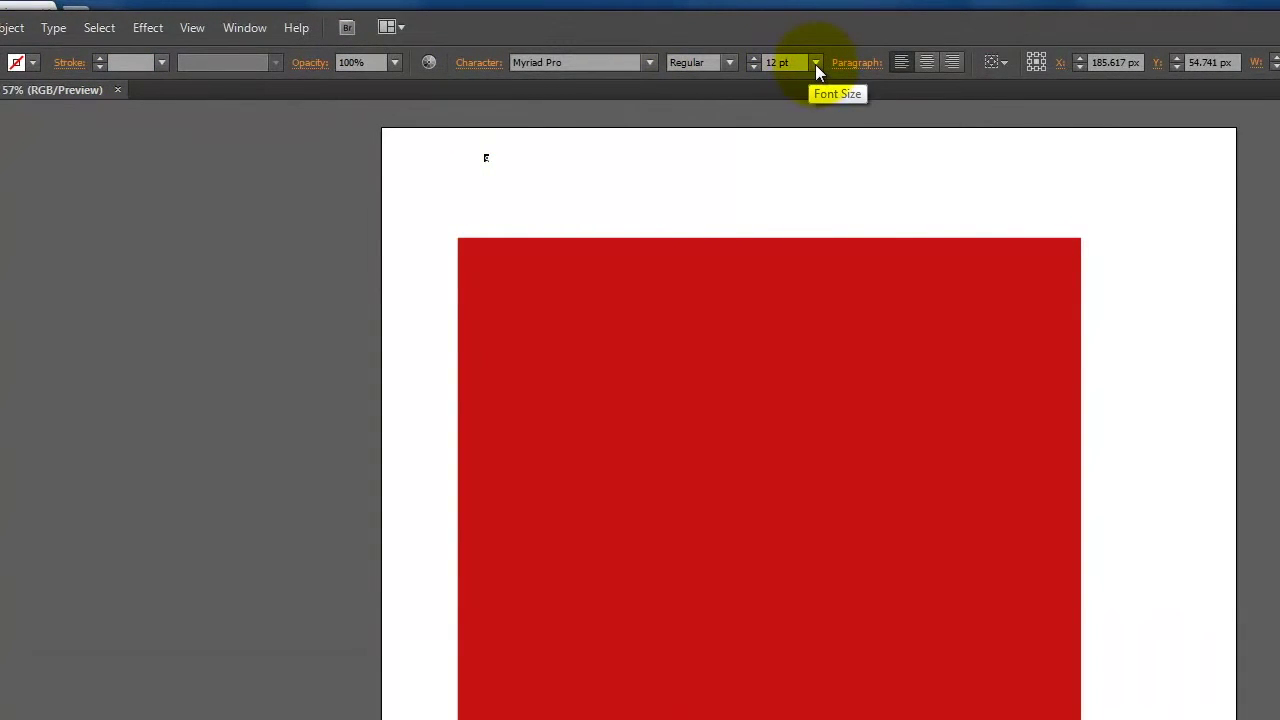
left_click(815, 64)
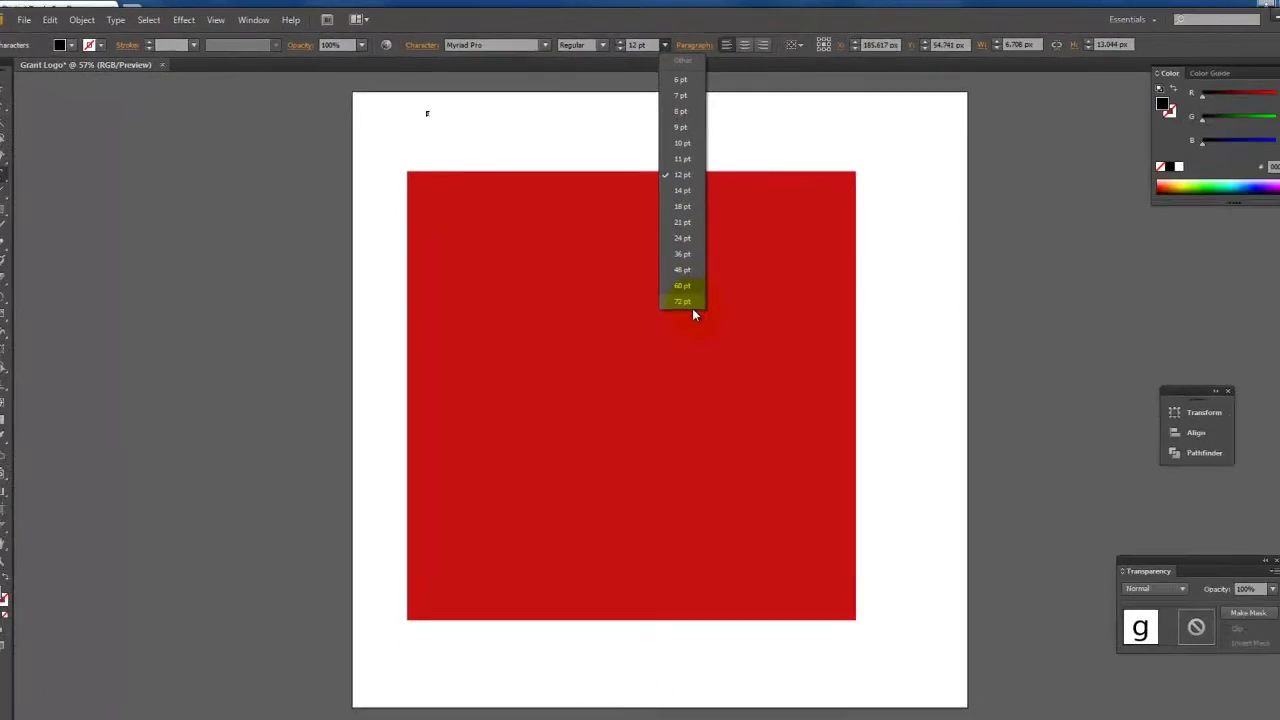
left_click(840, 424)
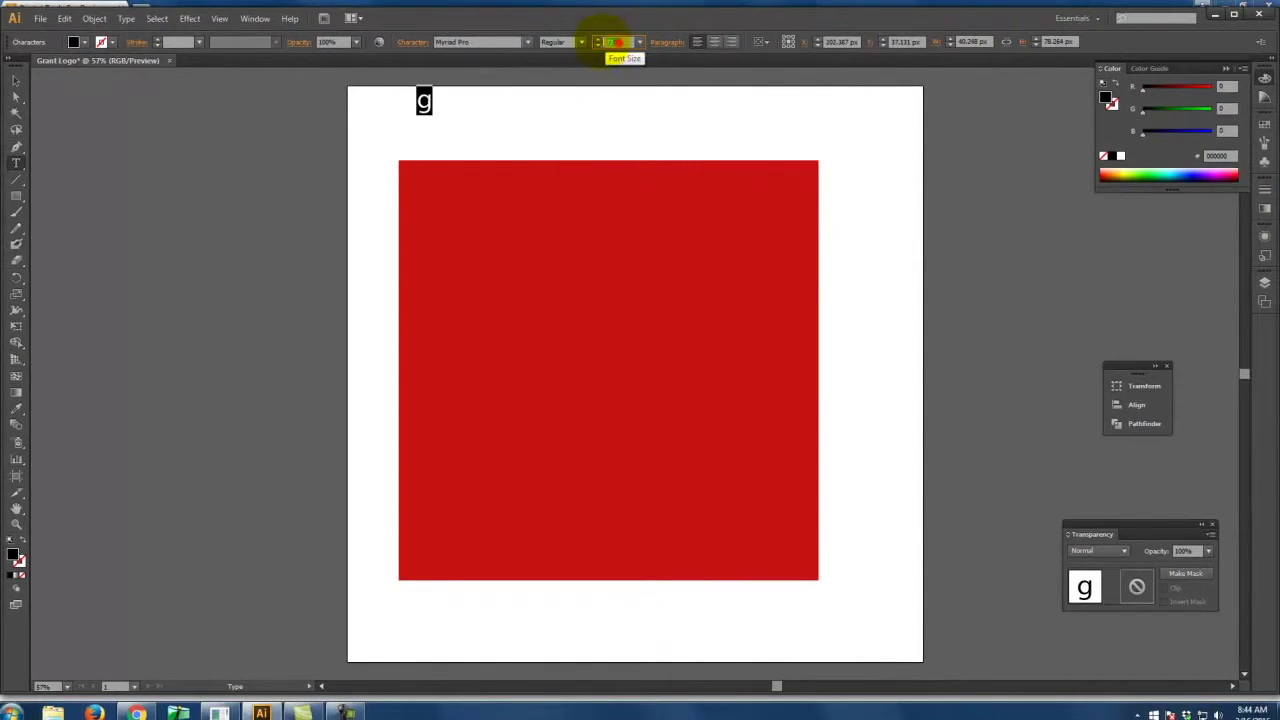
type("700")
key("Tab")
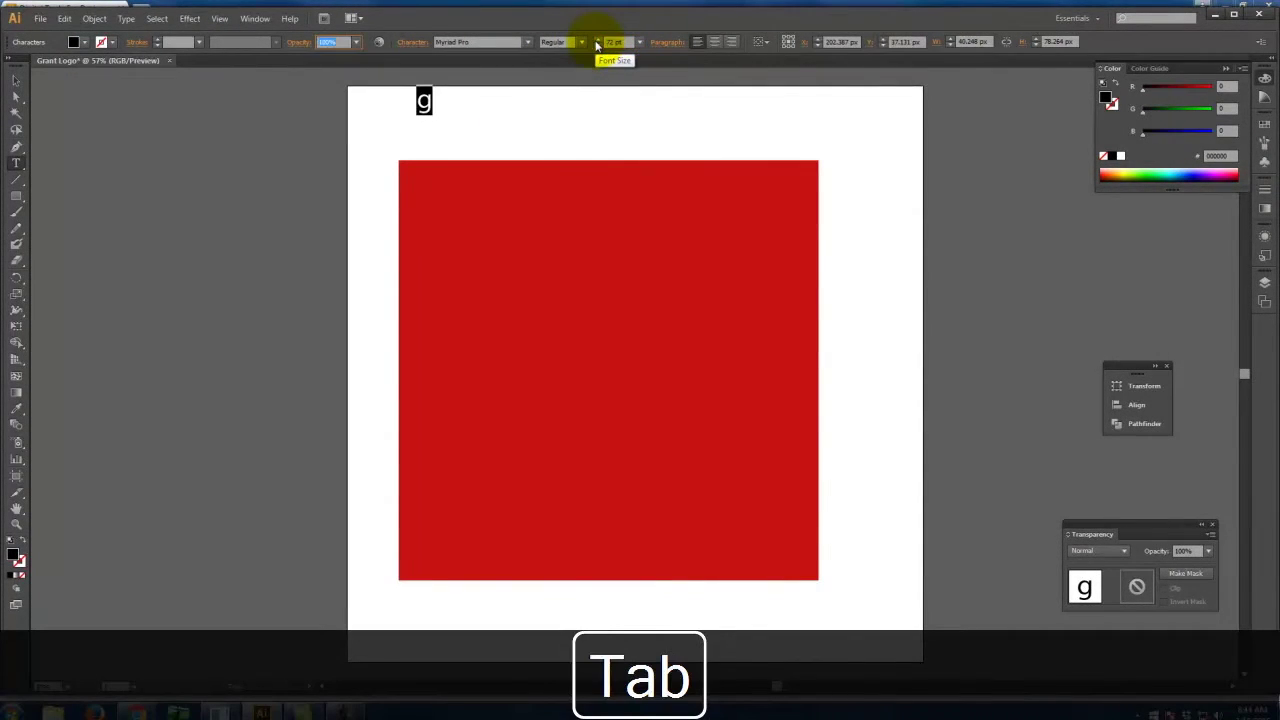
Step: Set the letter g's font size to 500 pt and move it onto the middle of the red square
left_click(441, 110)
double_click(441, 108)
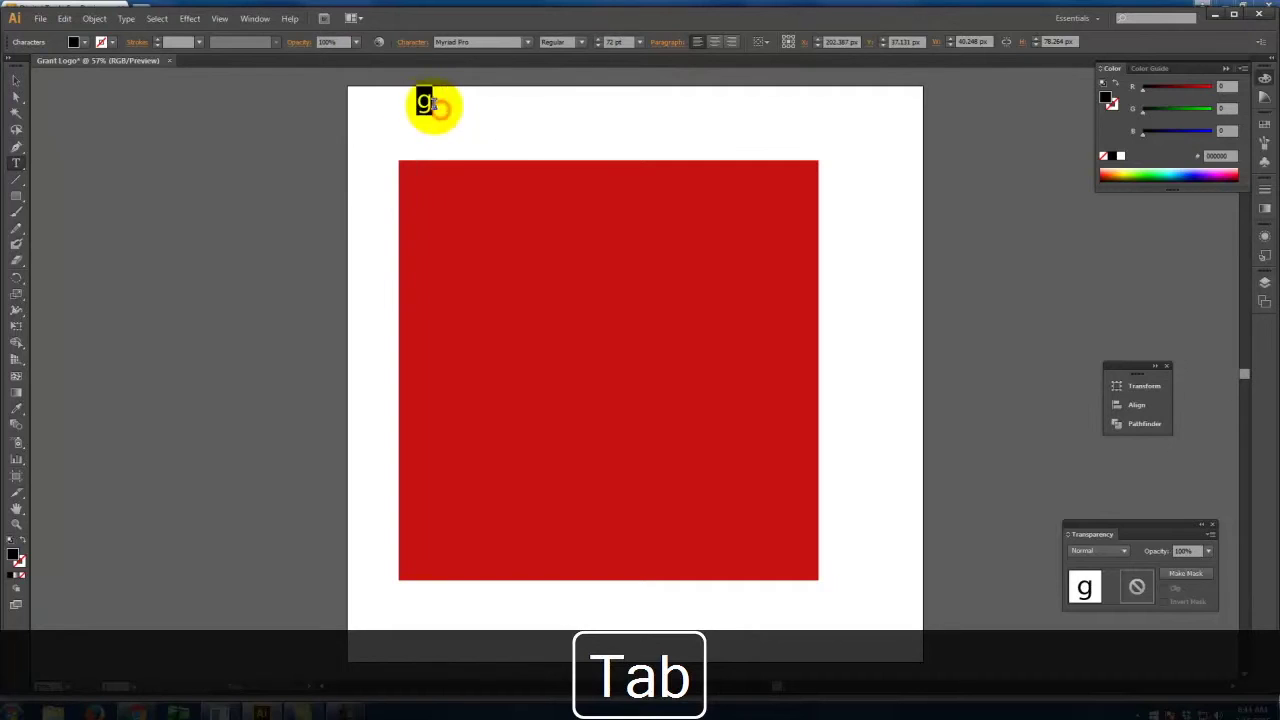
type("500")
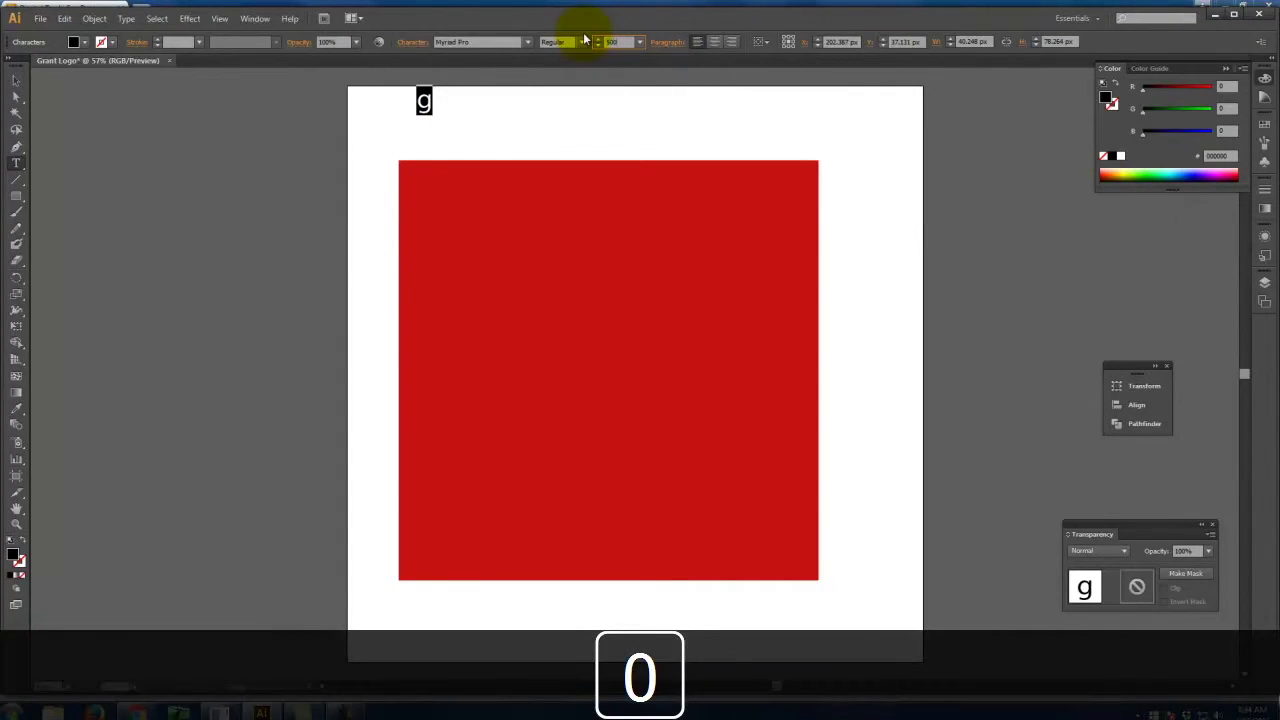
key("Tab")
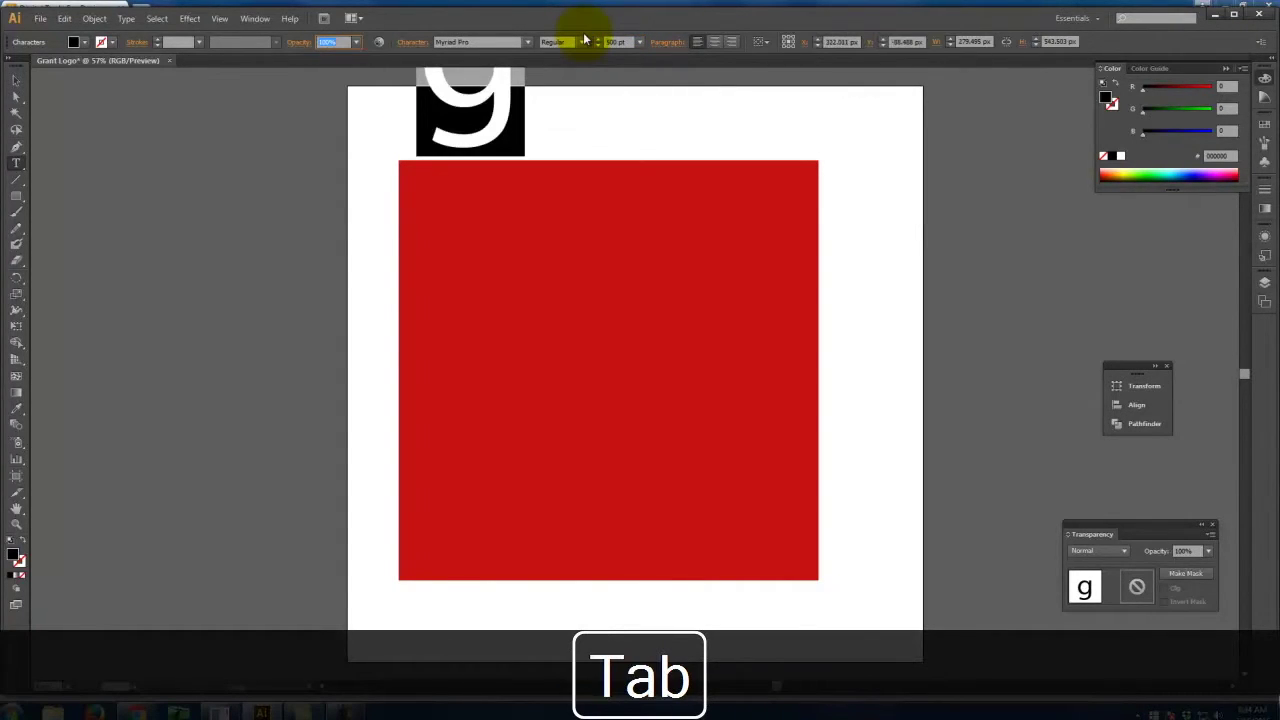
left_click(17, 81)
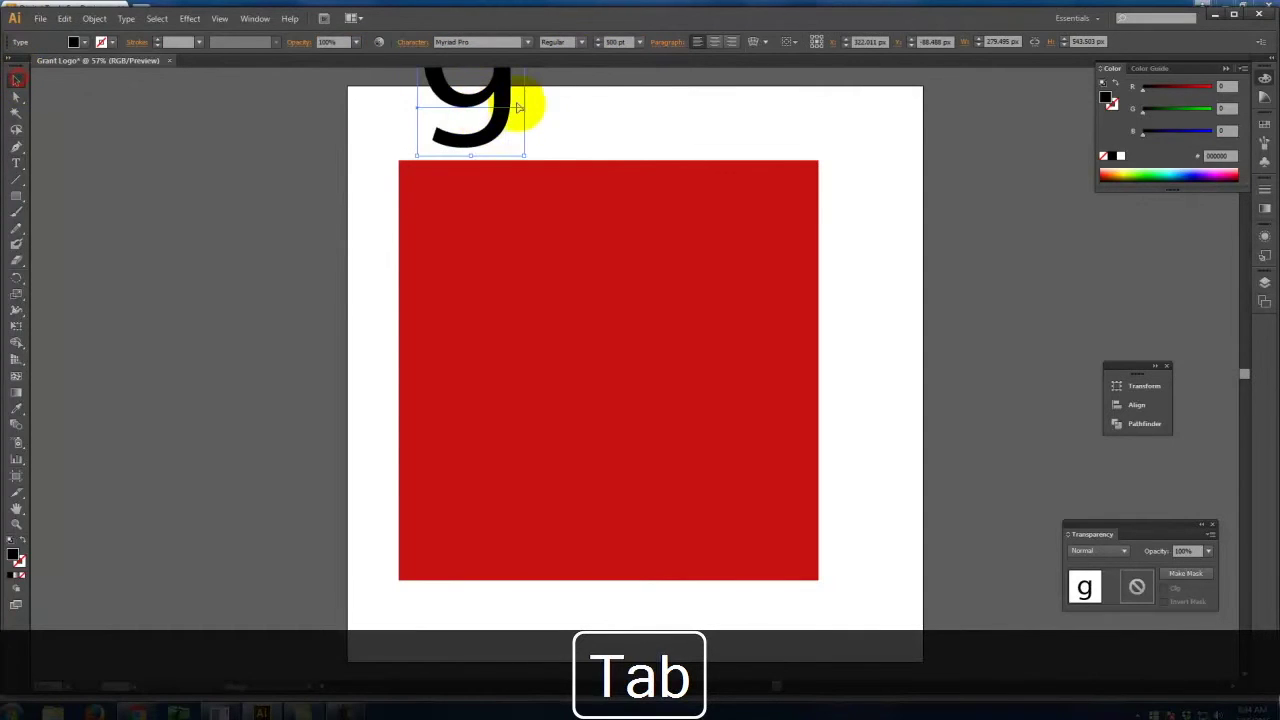
left_click_drag(520, 98, 658, 405)
Step: Set the letter g's font size to 1000 pt
key("t")
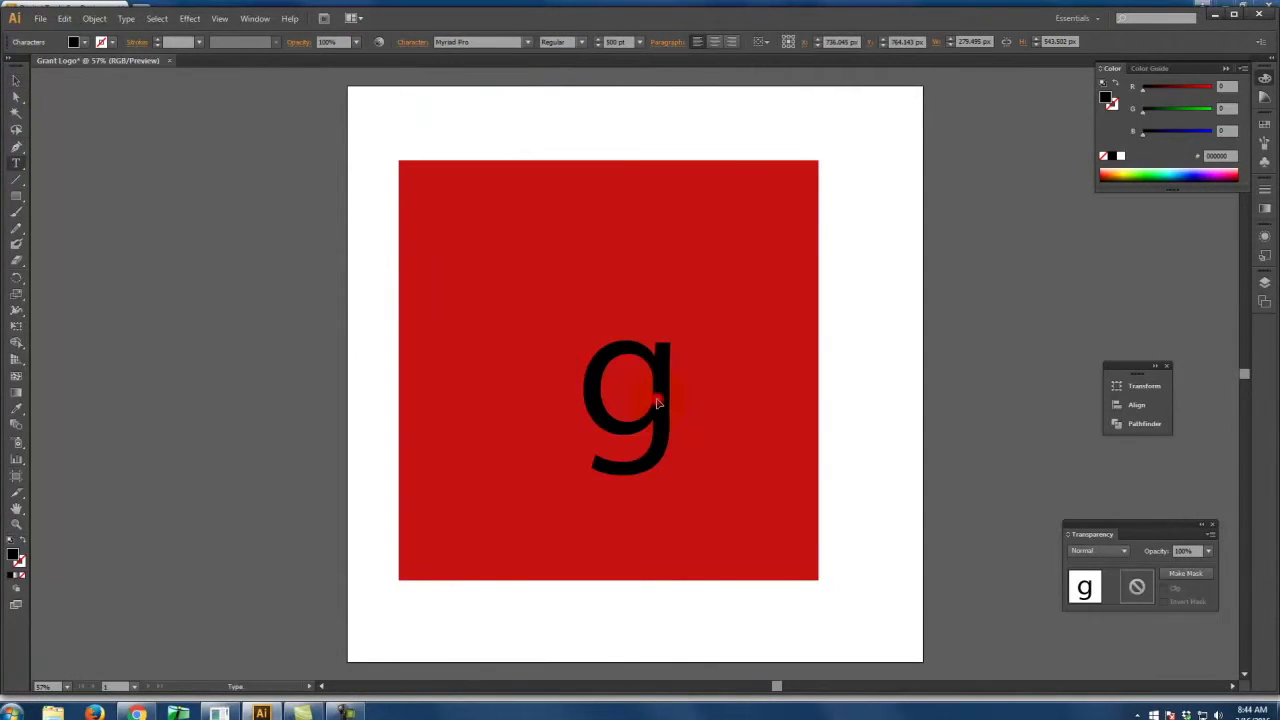
double_click(662, 390)
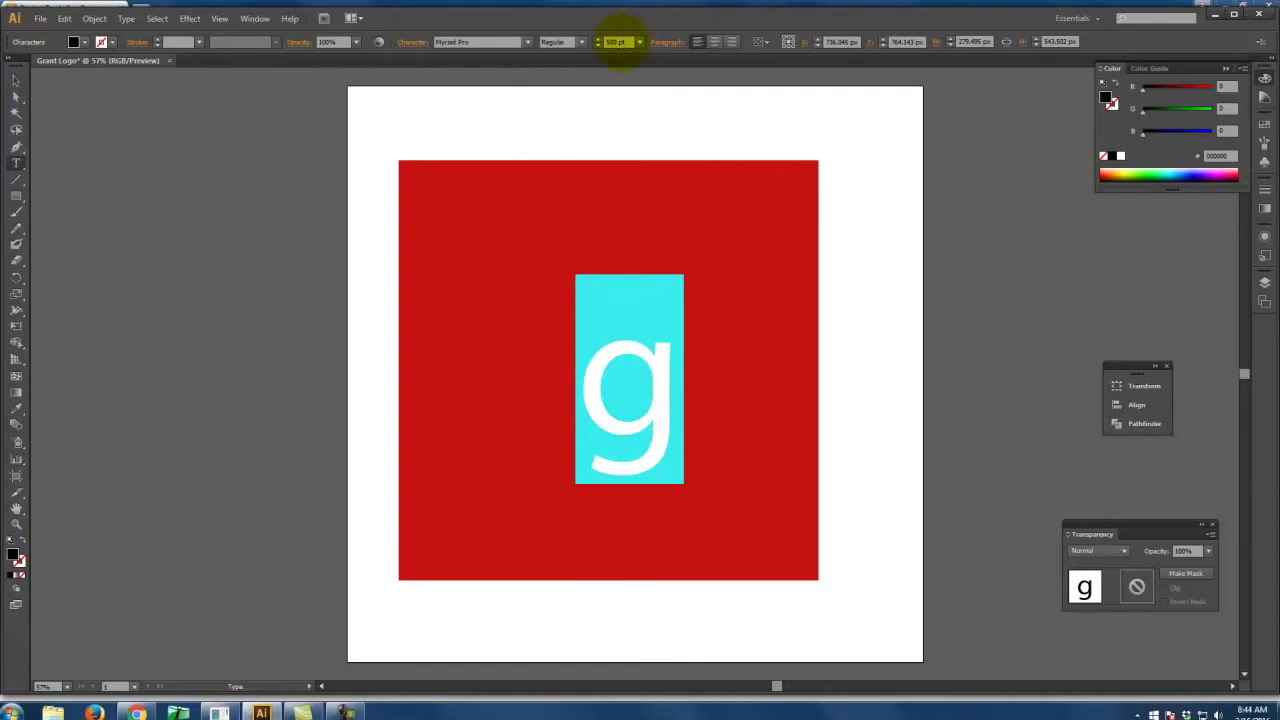
type("1000")
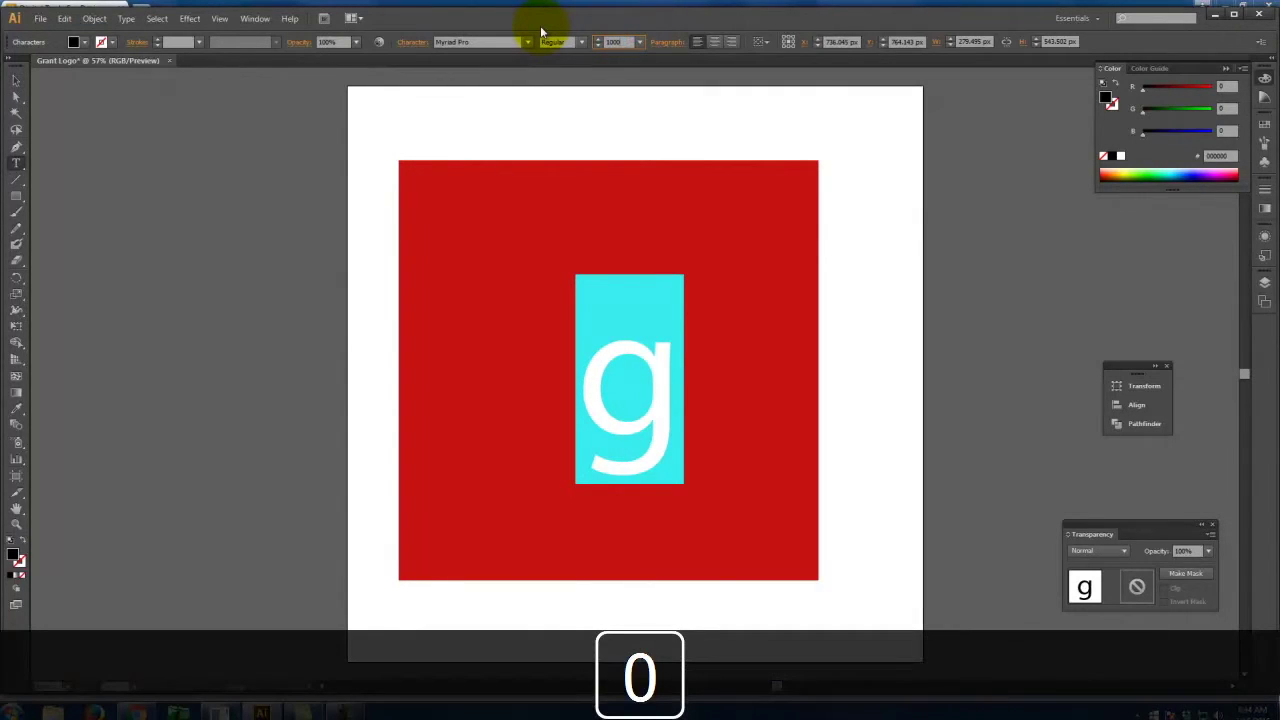
key("Tab")
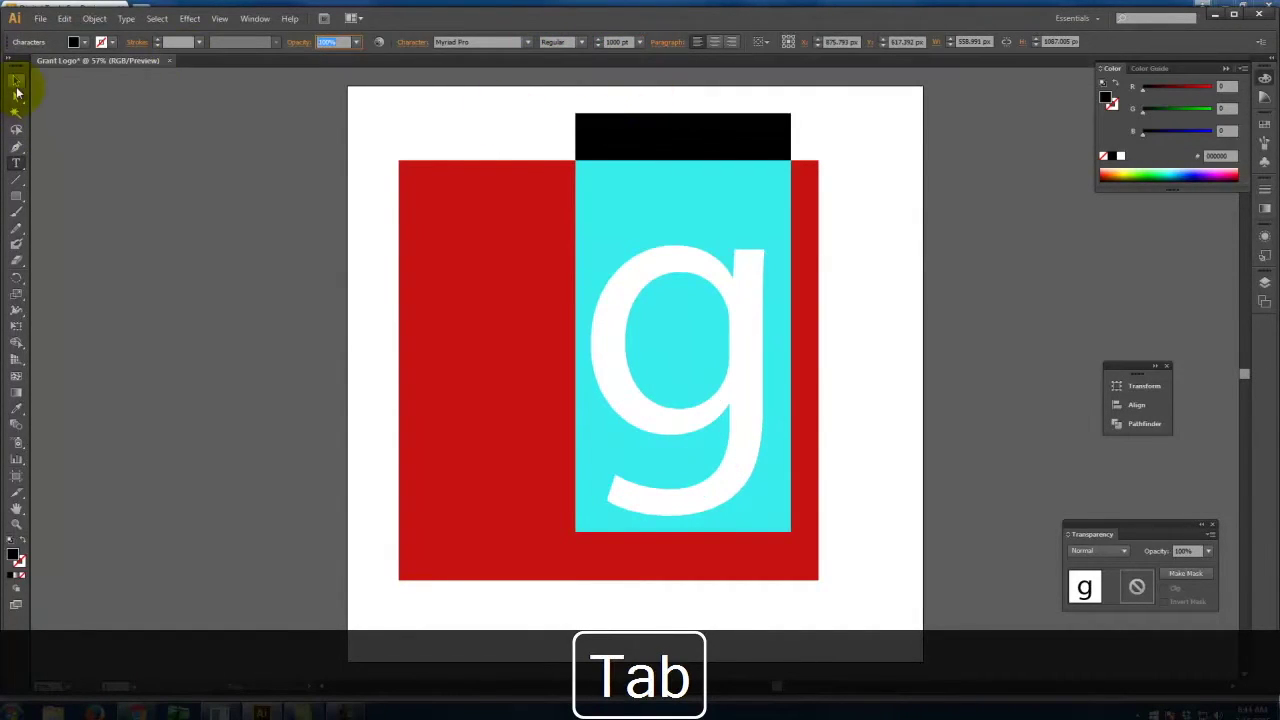
Step: Try the Old English Text MT and Trebuchet MS fonts on the letter g
left_click(527, 42)
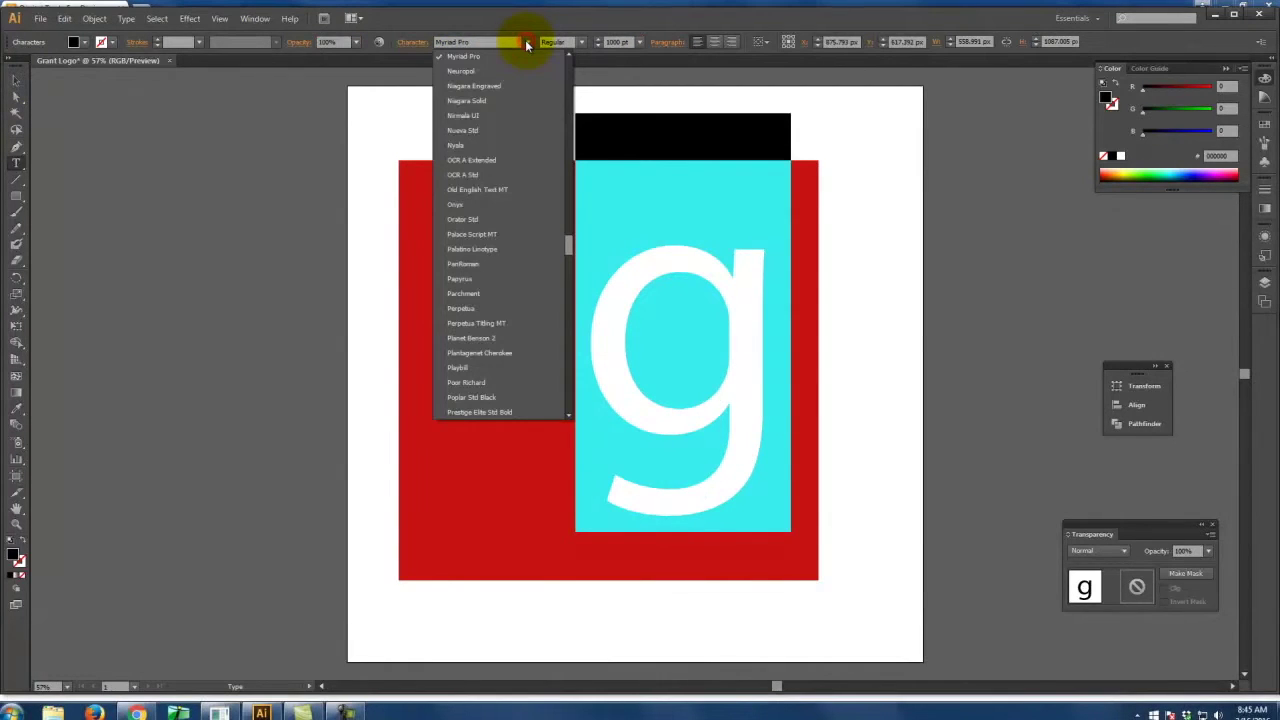
left_click(493, 191)
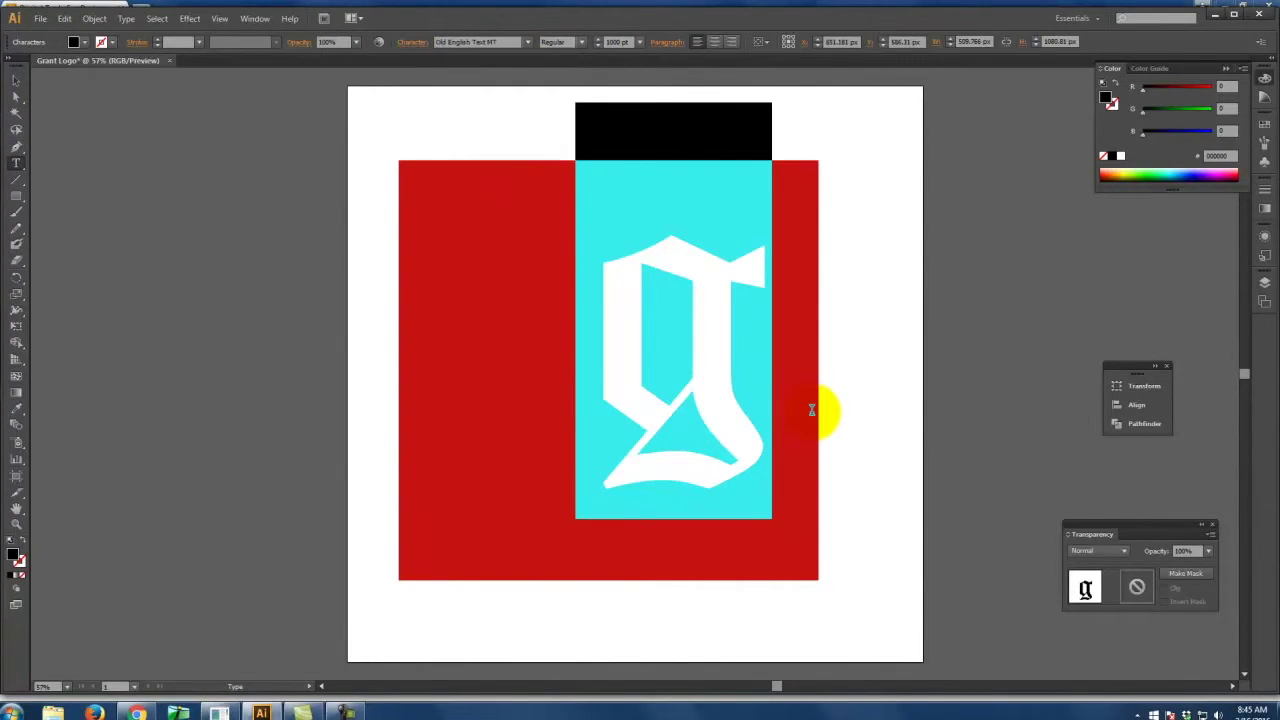
left_click(480, 42)
left_click(528, 43)
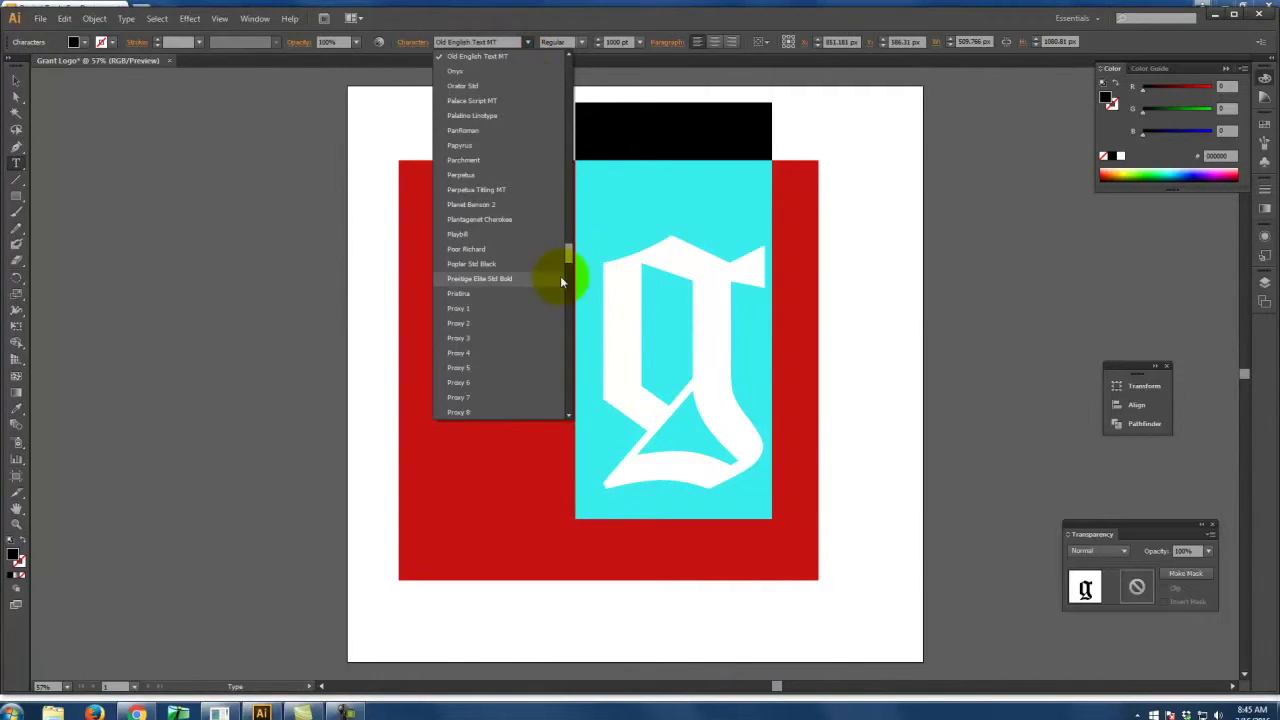
left_click_drag(570, 256, 573, 320)
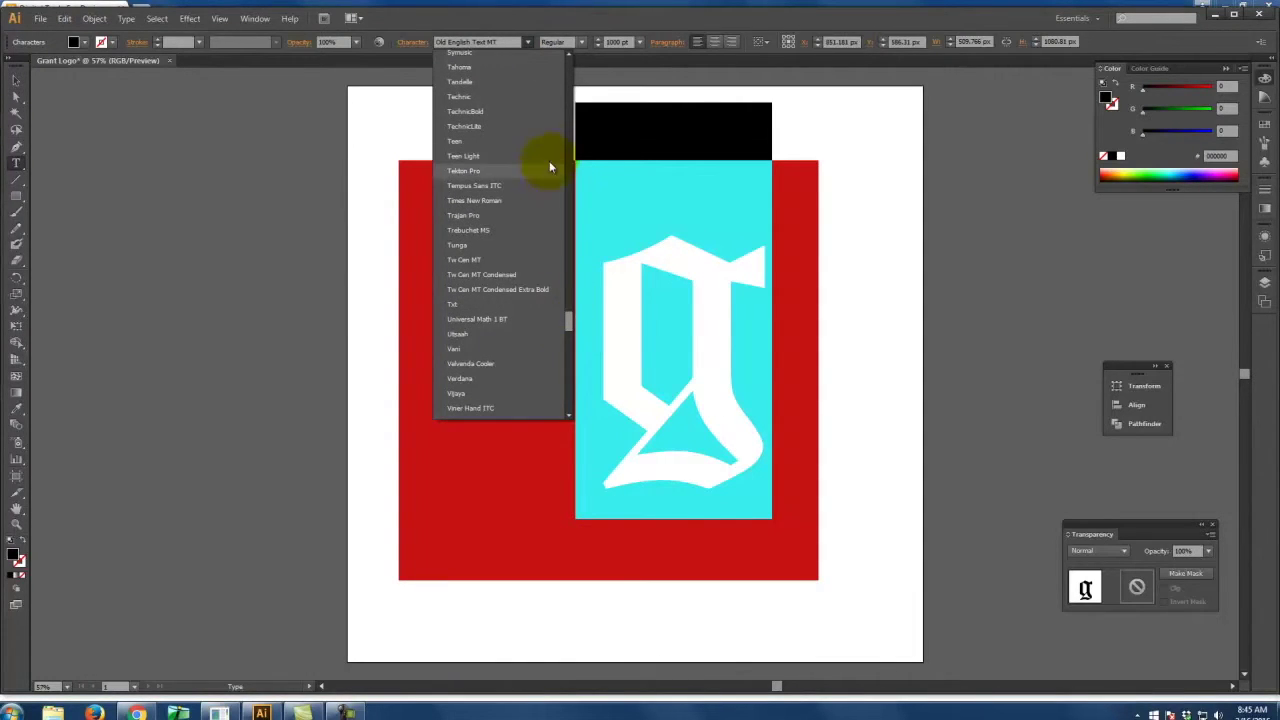
left_click(548, 231)
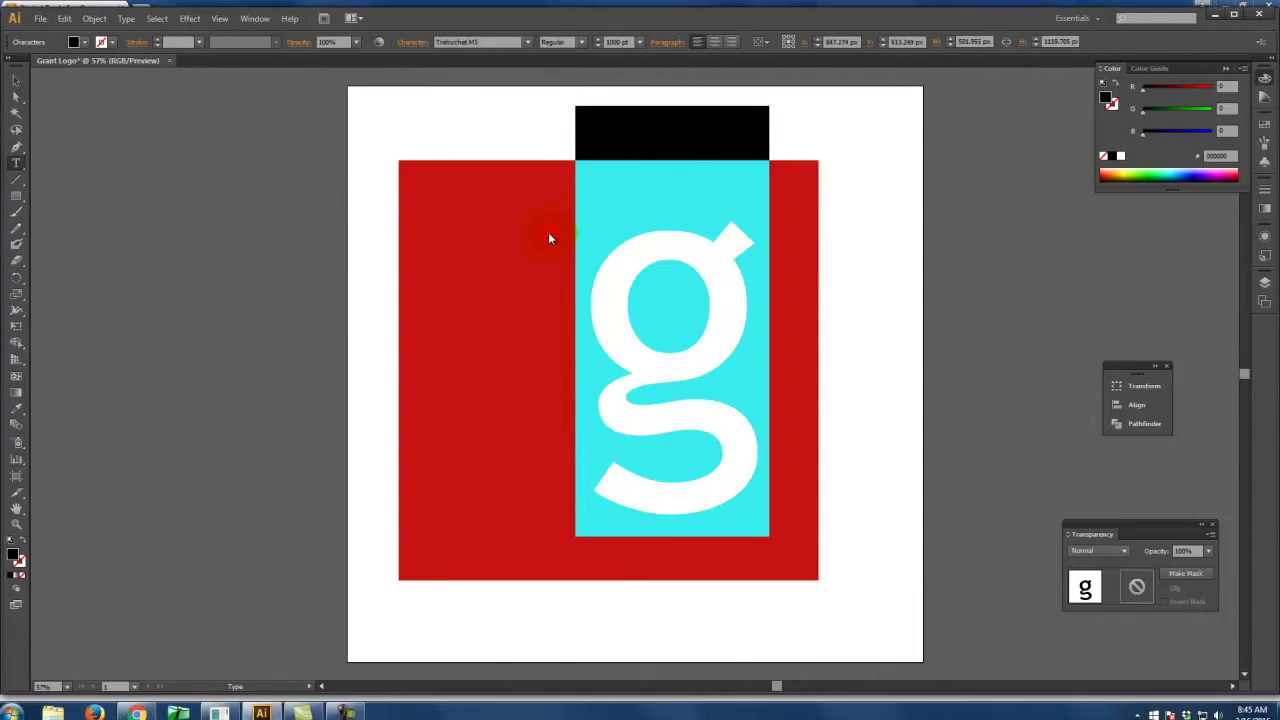
Step: Change the letter g's font to Arial, try the Narrow style, and settle on Bold
left_click(530, 45)
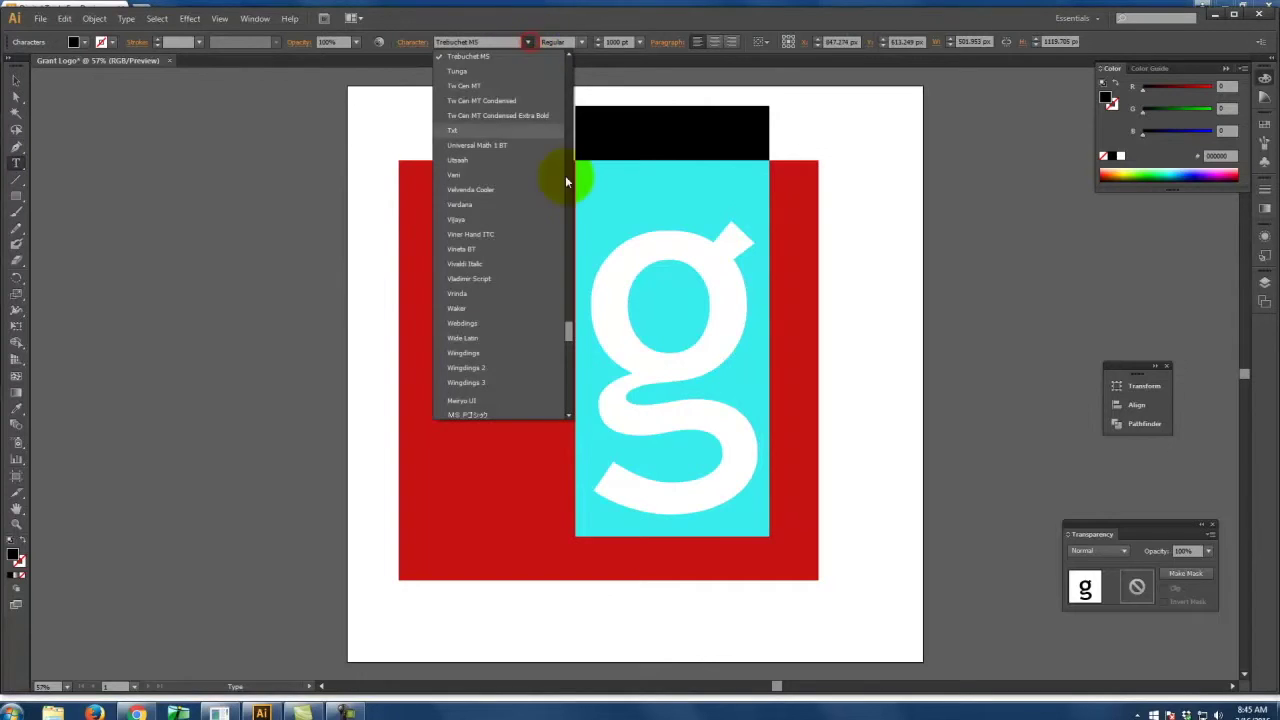
left_click_drag(564, 330, 585, 58)
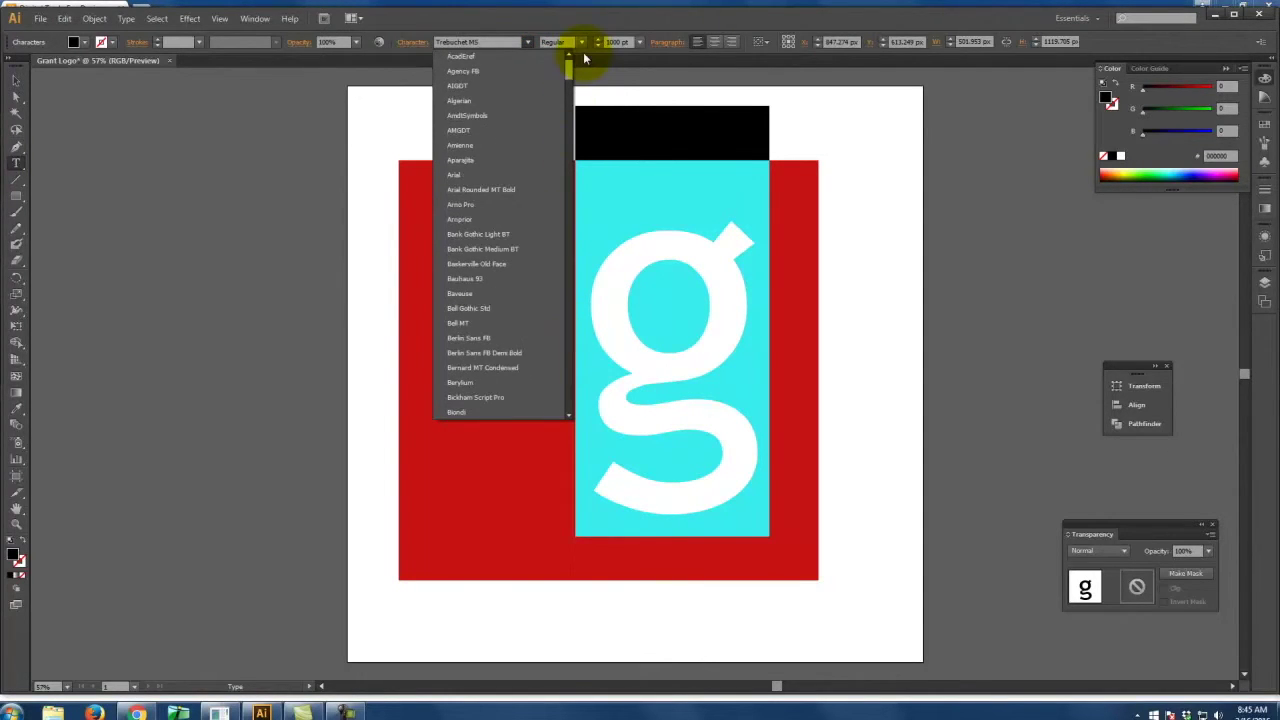
left_click(480, 174)
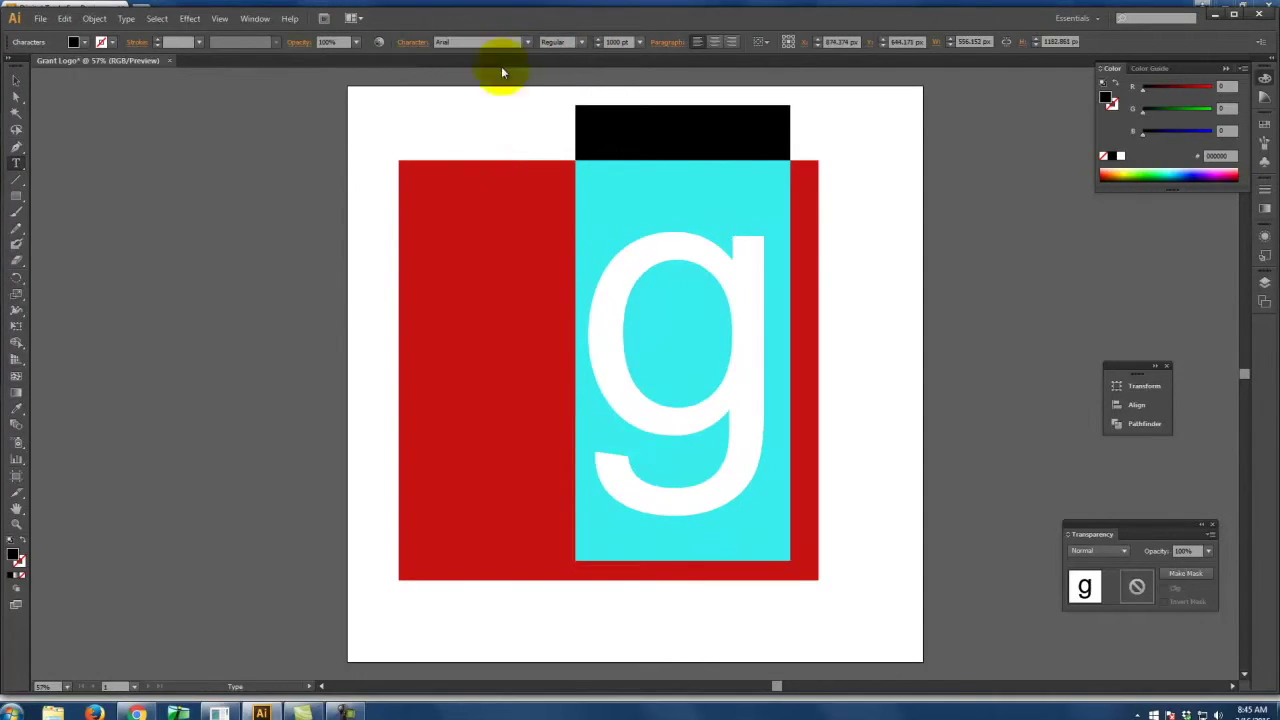
left_click(580, 43)
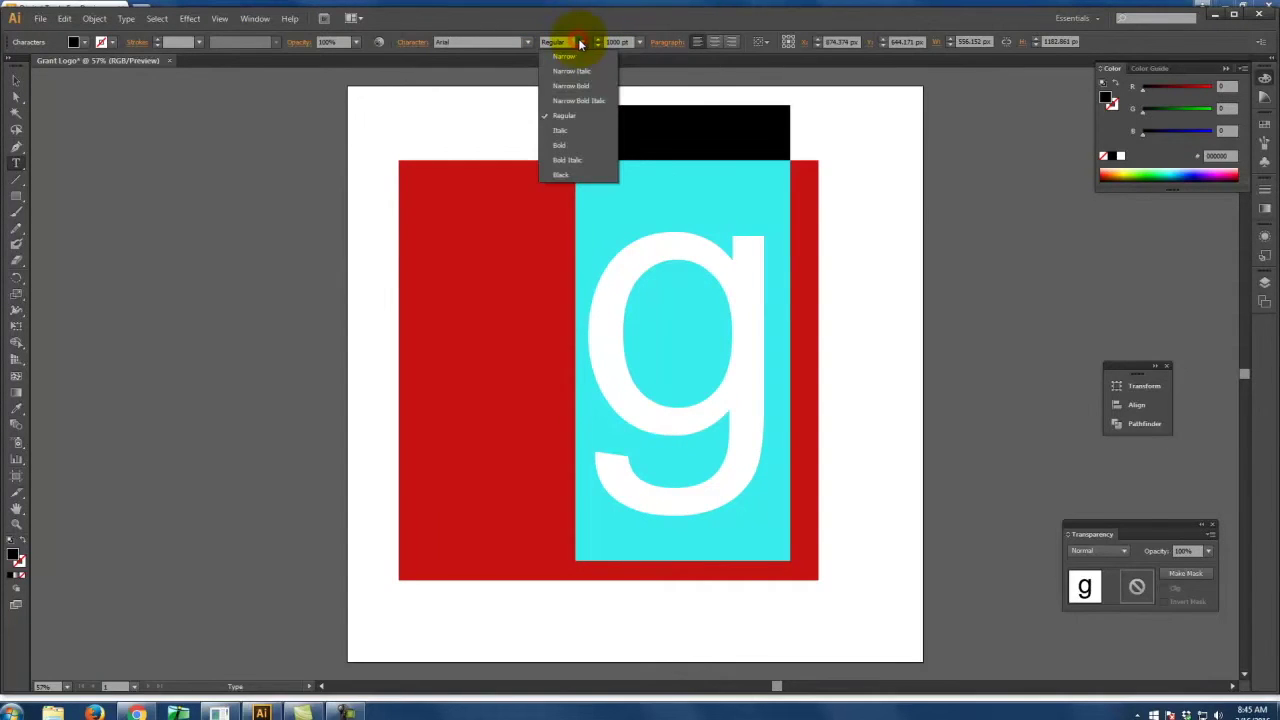
left_click(573, 58)
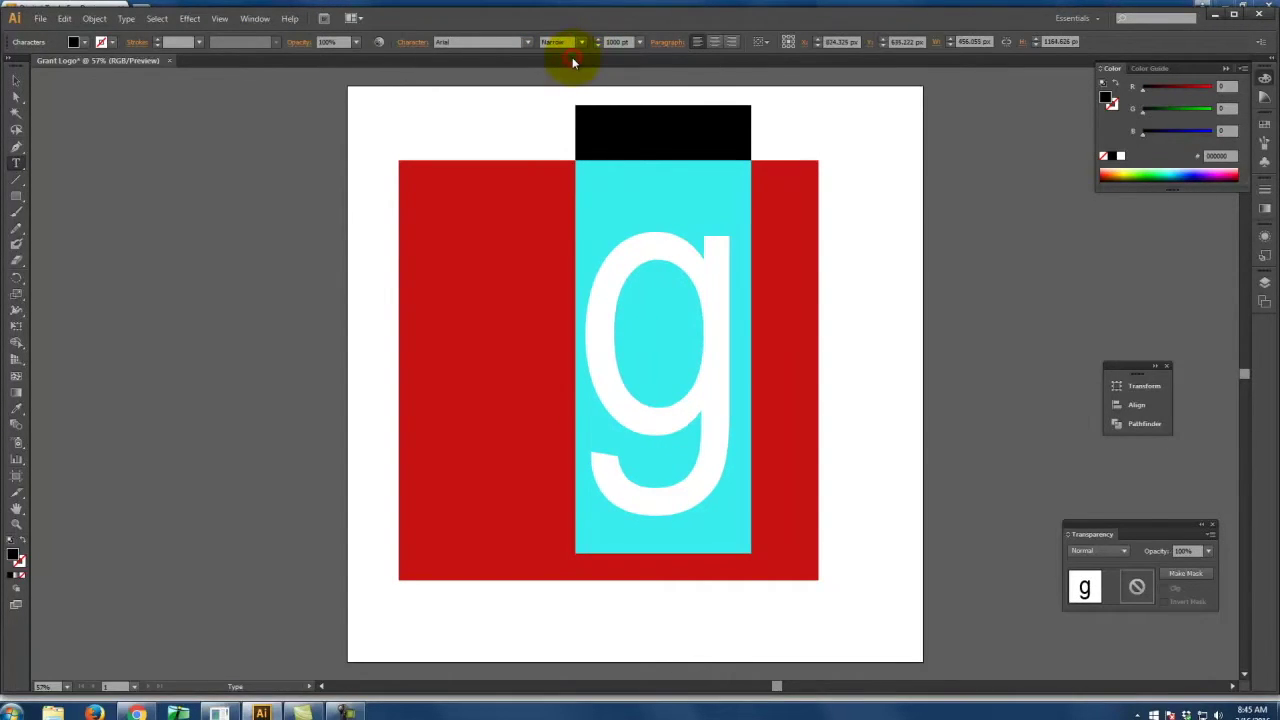
left_click(579, 43)
left_click(587, 145)
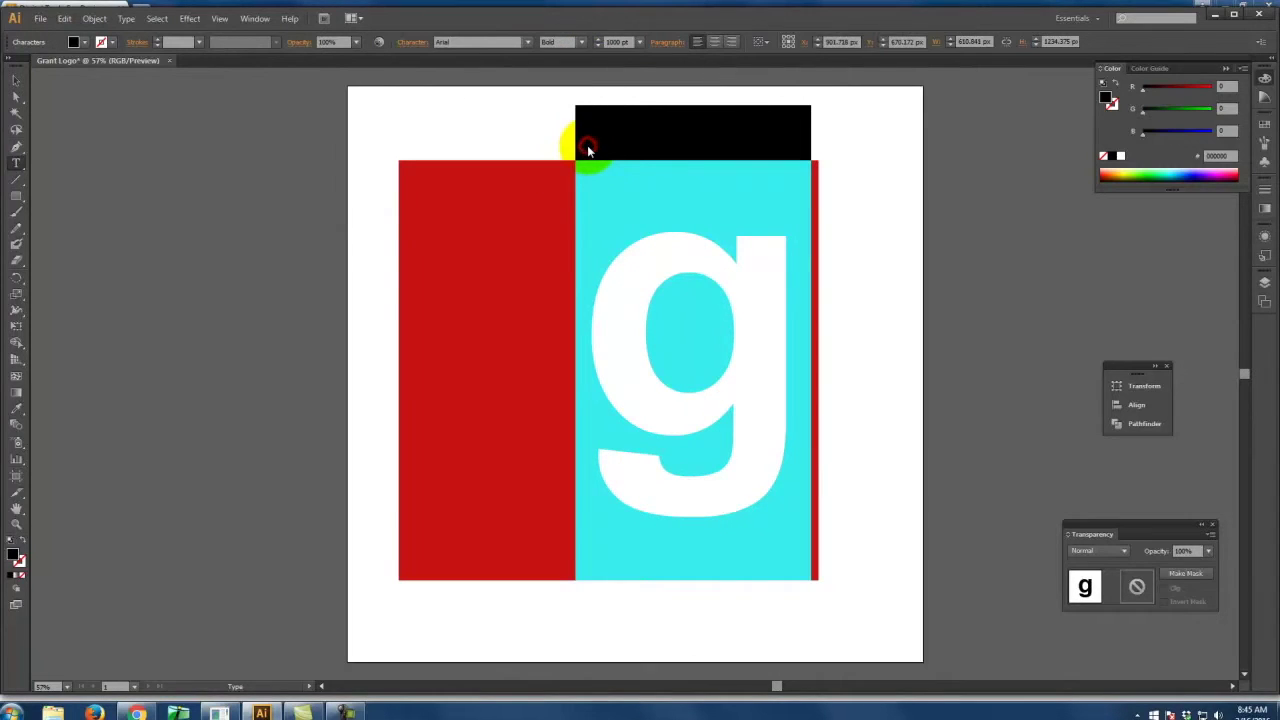
Step: Move the enlarged letter g back toward the middle of the red square
left_click(15, 88)
left_click(186, 151)
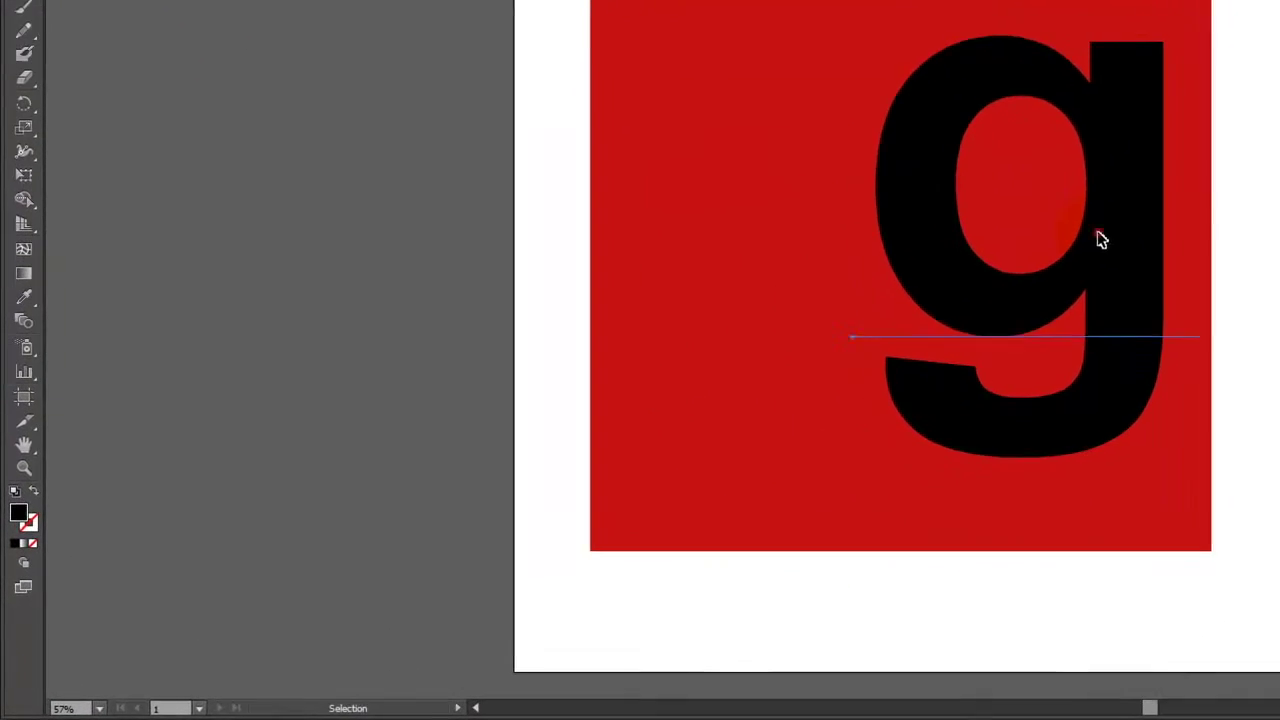
left_click_drag(1101, 240, 990, 206)
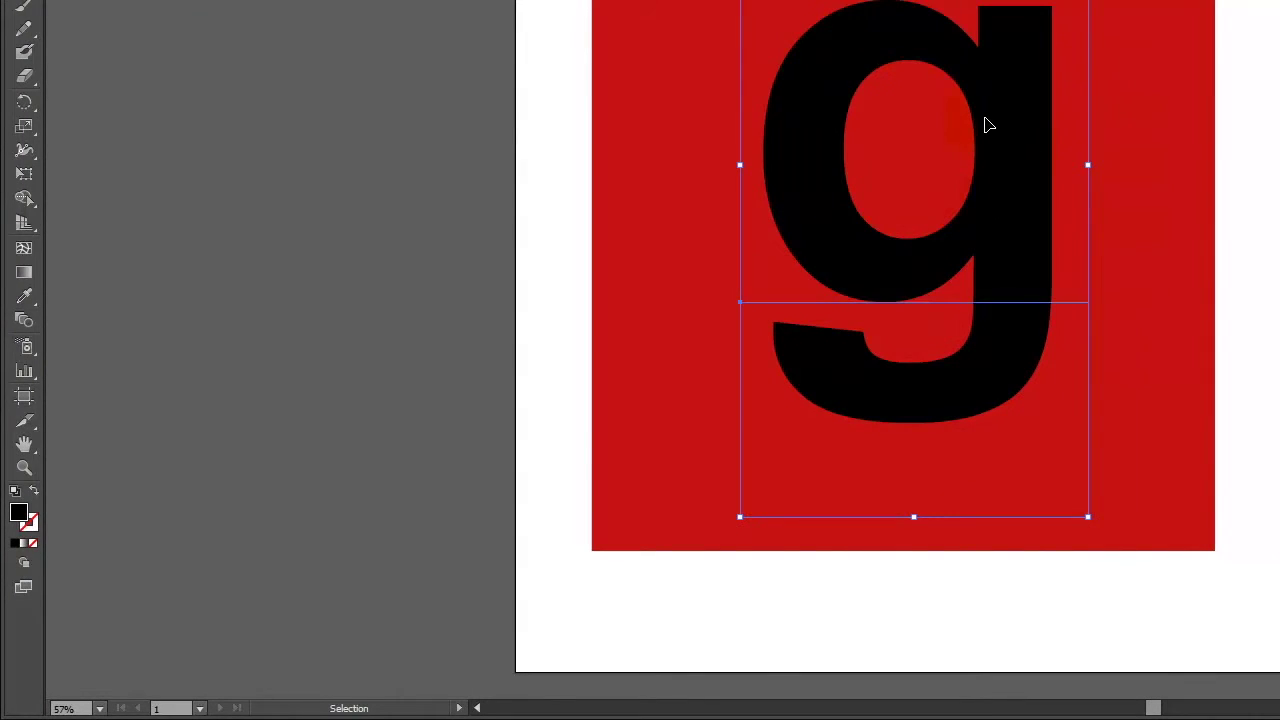
left_click(1108, 134)
Step: Select the text of the letter g and change its fill color to white (FFFFFF)
double_click(997, 110)
key("ctrl+a")
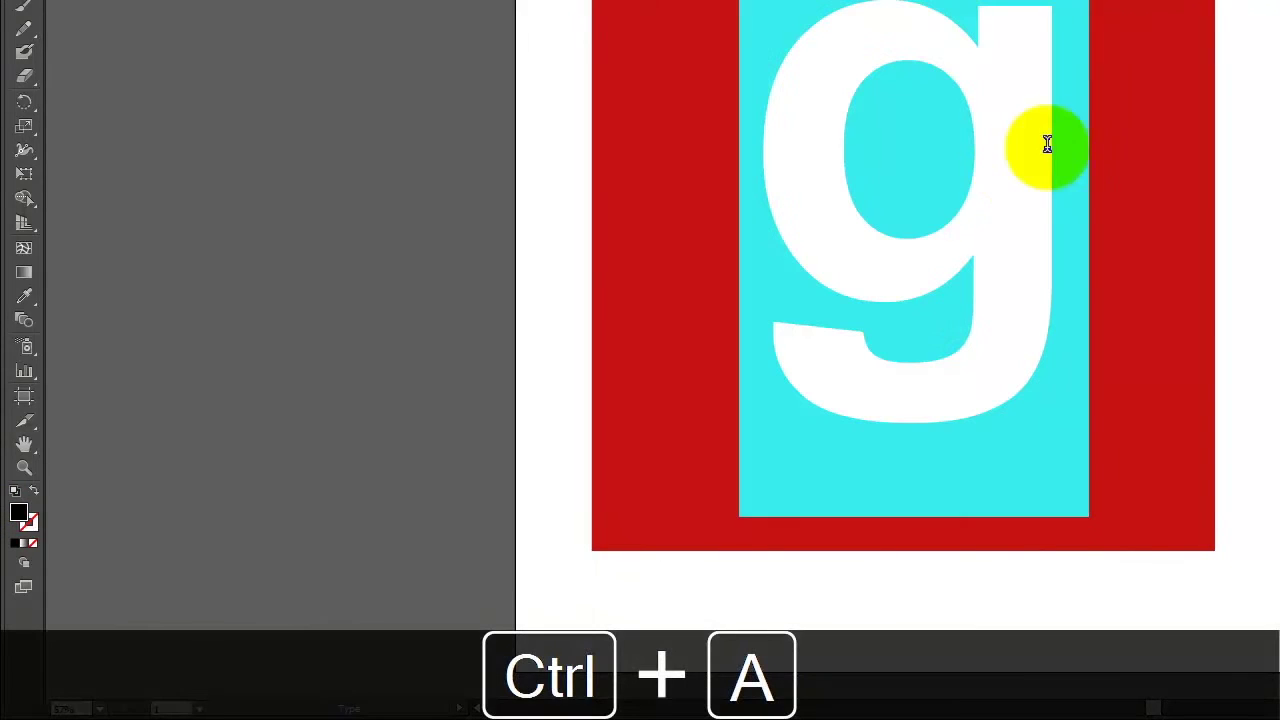
double_click(18, 512)
left_click(686, 91)
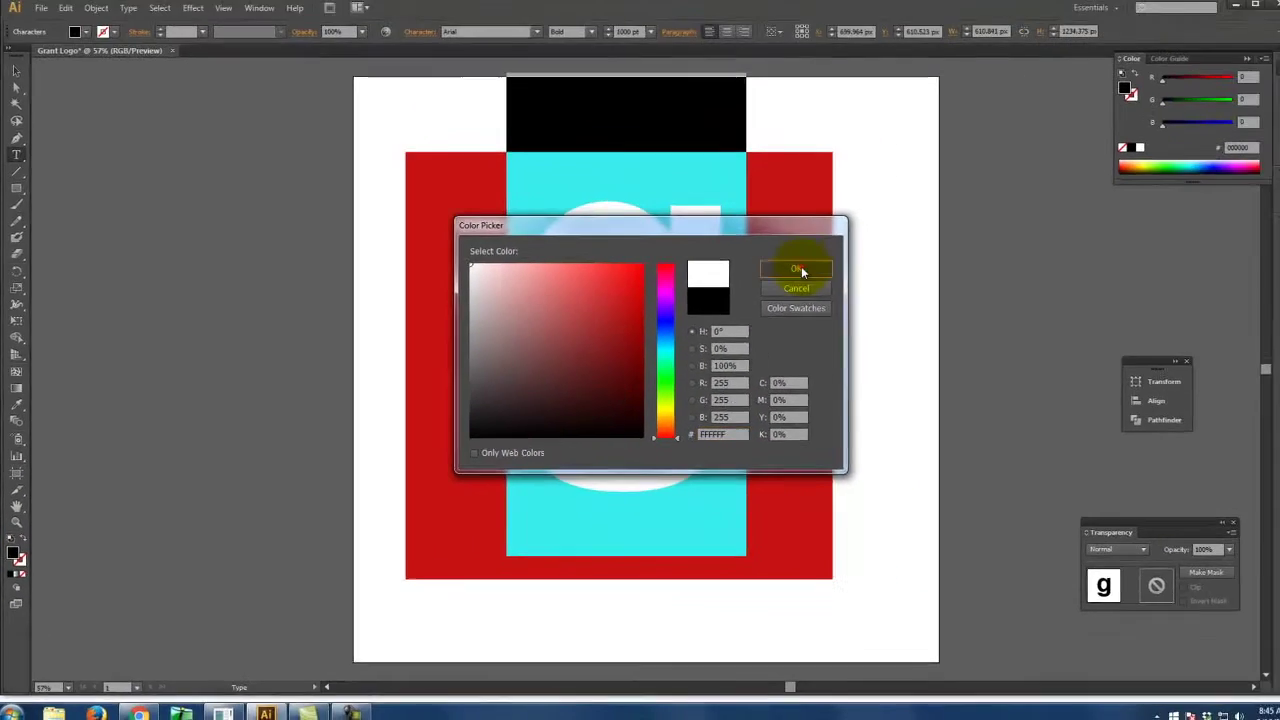
left_click(1161, 97)
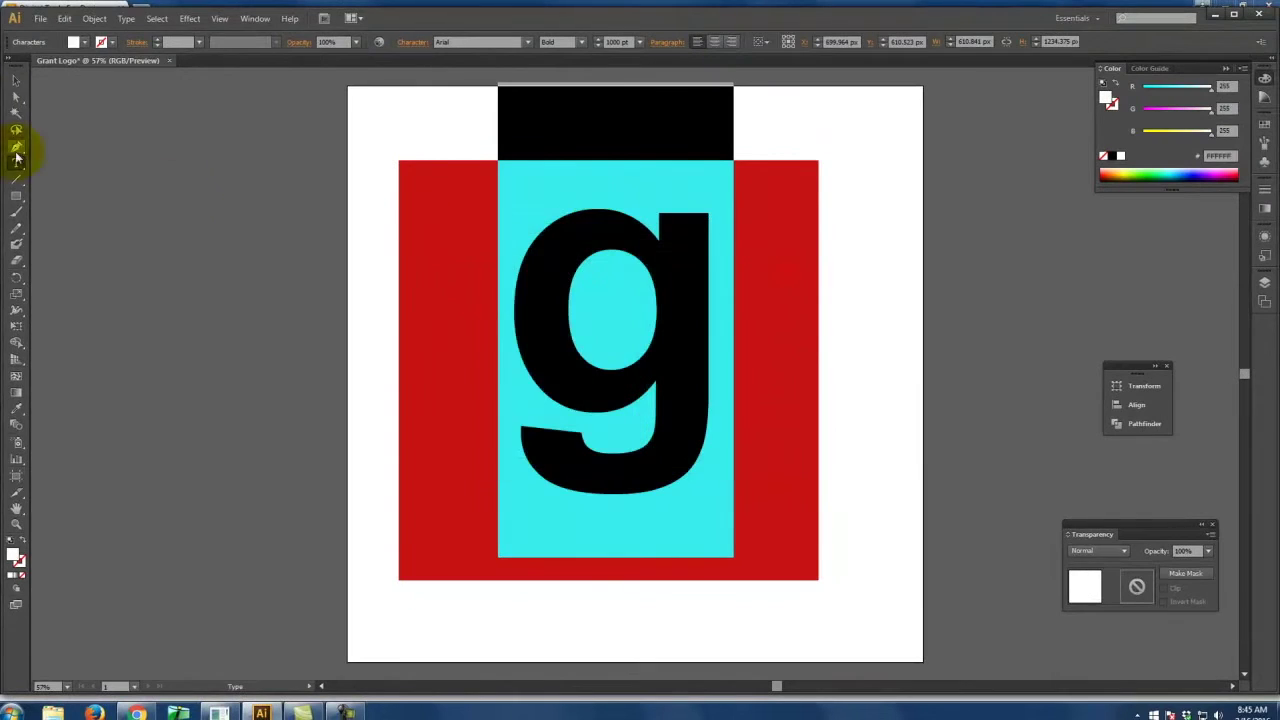
Step: Reposition the white letter g within the red square until it sits roughly centered
left_click(10, 82)
left_click(84, 146)
left_click_drag(674, 319, 711, 344)
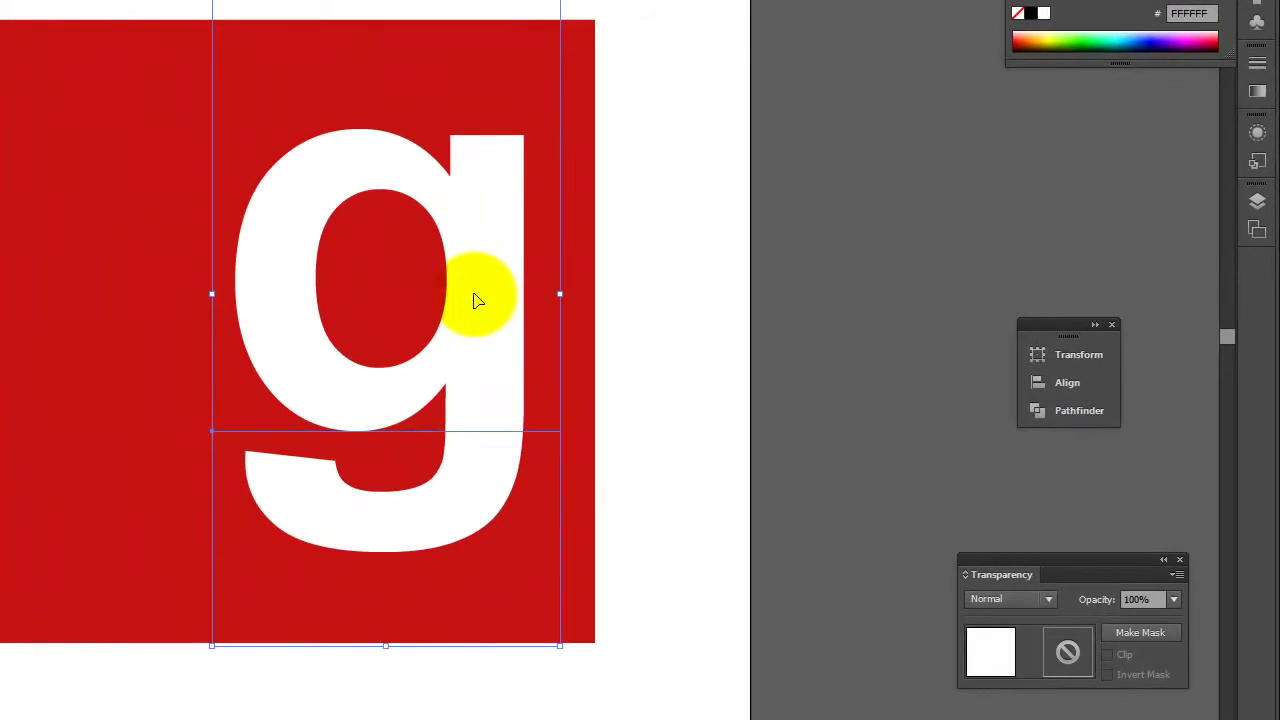
left_click(722, 4)
left_click_drag(460, 243, 340, 222)
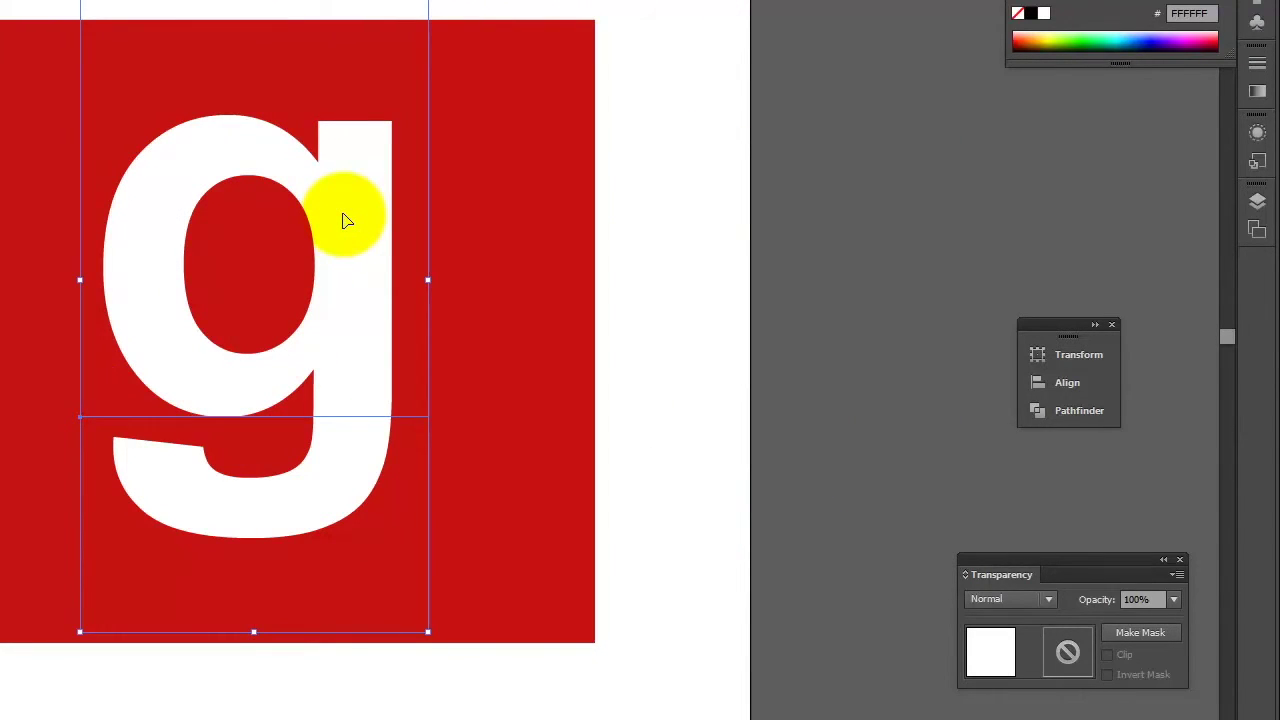
left_click_drag(342, 222, 403, 239)
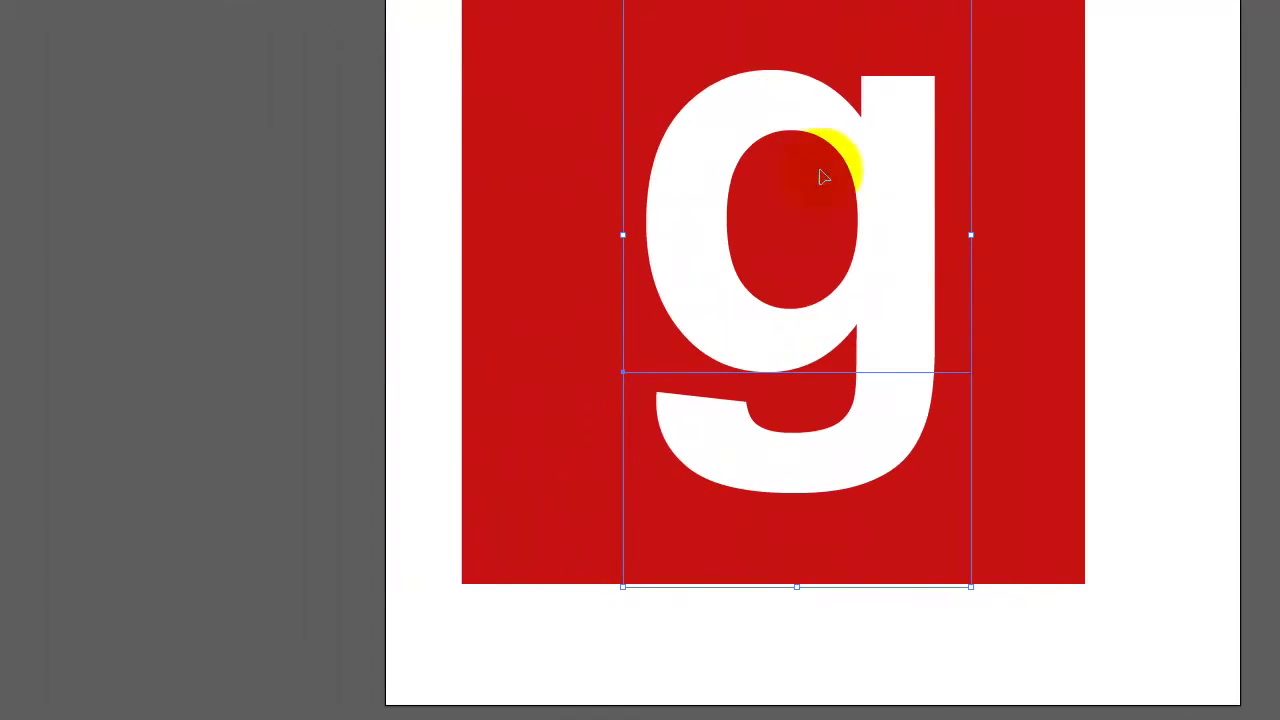
Step: Draw a rectangle about 740 × 1379 px over the right part of the red square and fill it with purple (C717CC)
left_click(63, 63)
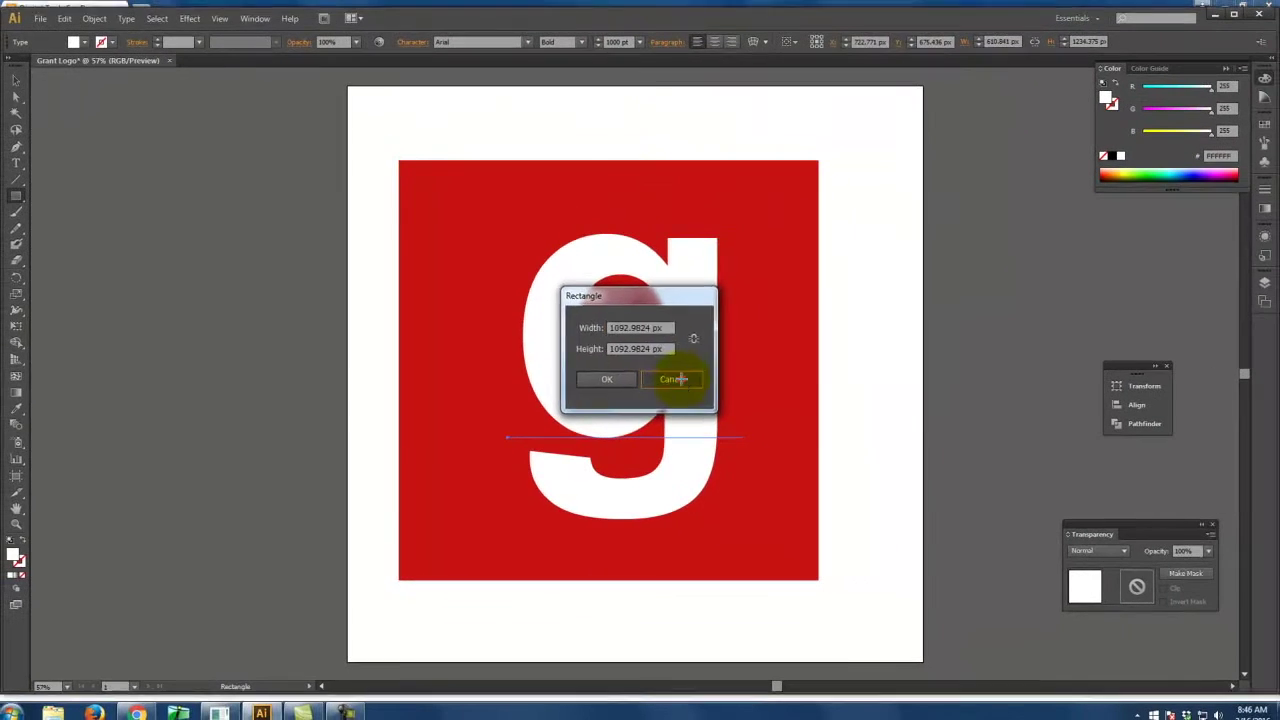
left_click(680, 379)
left_click_drag(591, 109, 873, 636)
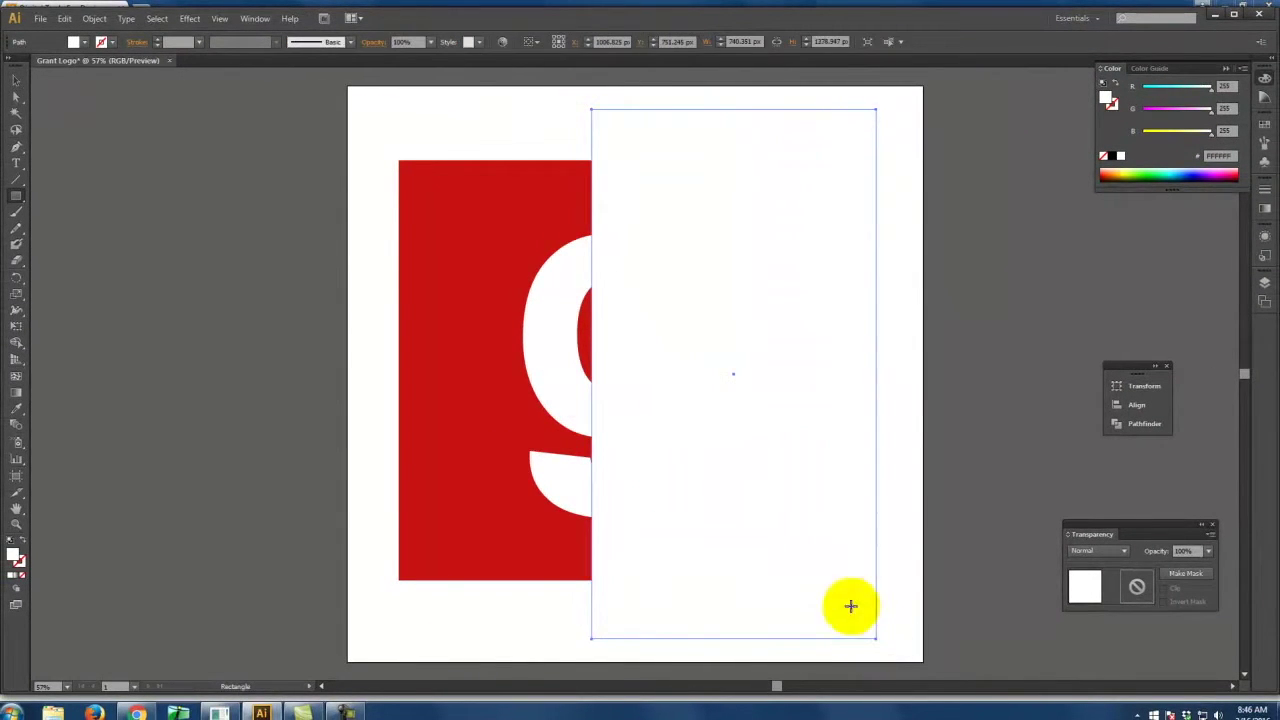
double_click(15, 556)
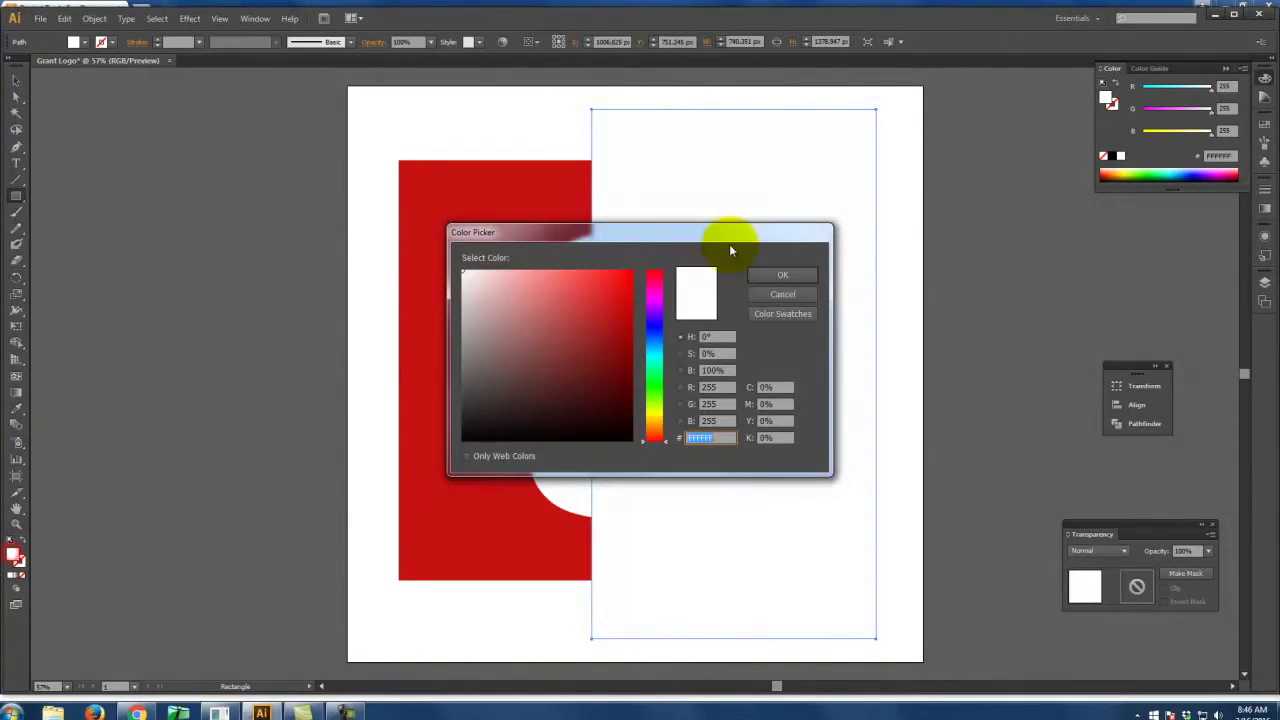
left_click(608, 304)
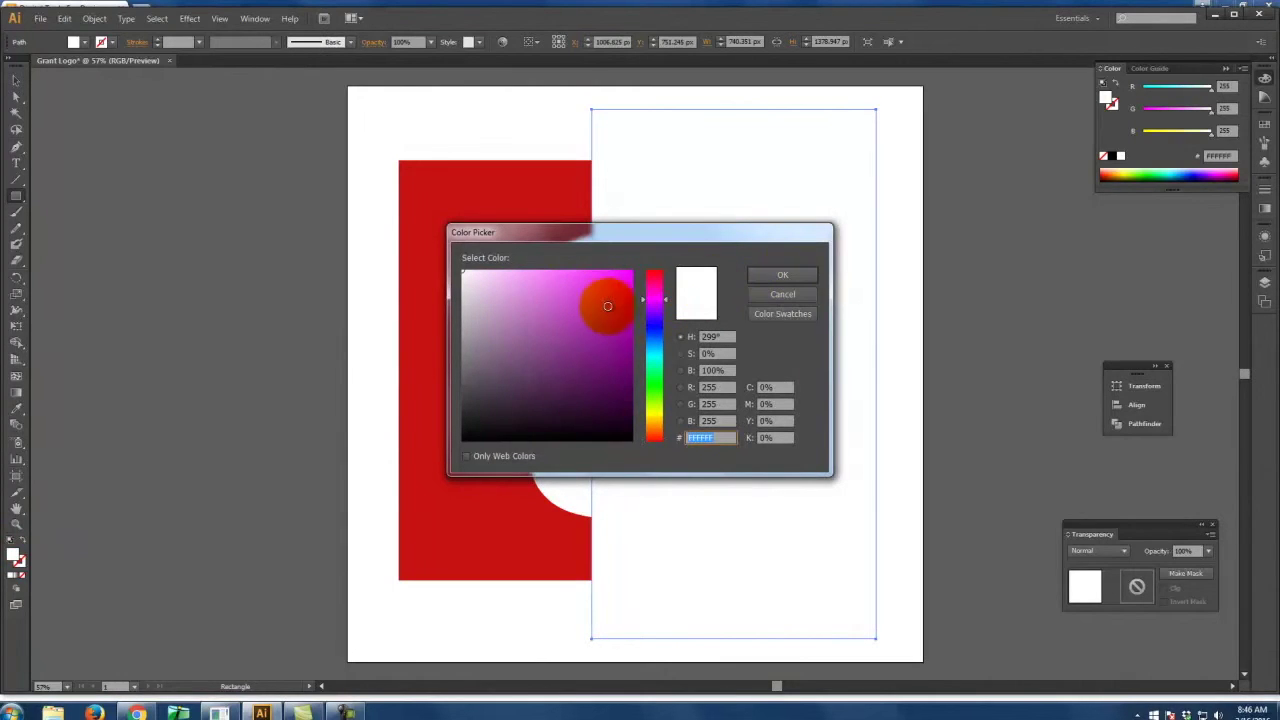
left_click(780, 273)
Step: Send the purple rectangle to the back, behind the red square and the letter g, and deselect it
left_click(16, 80)
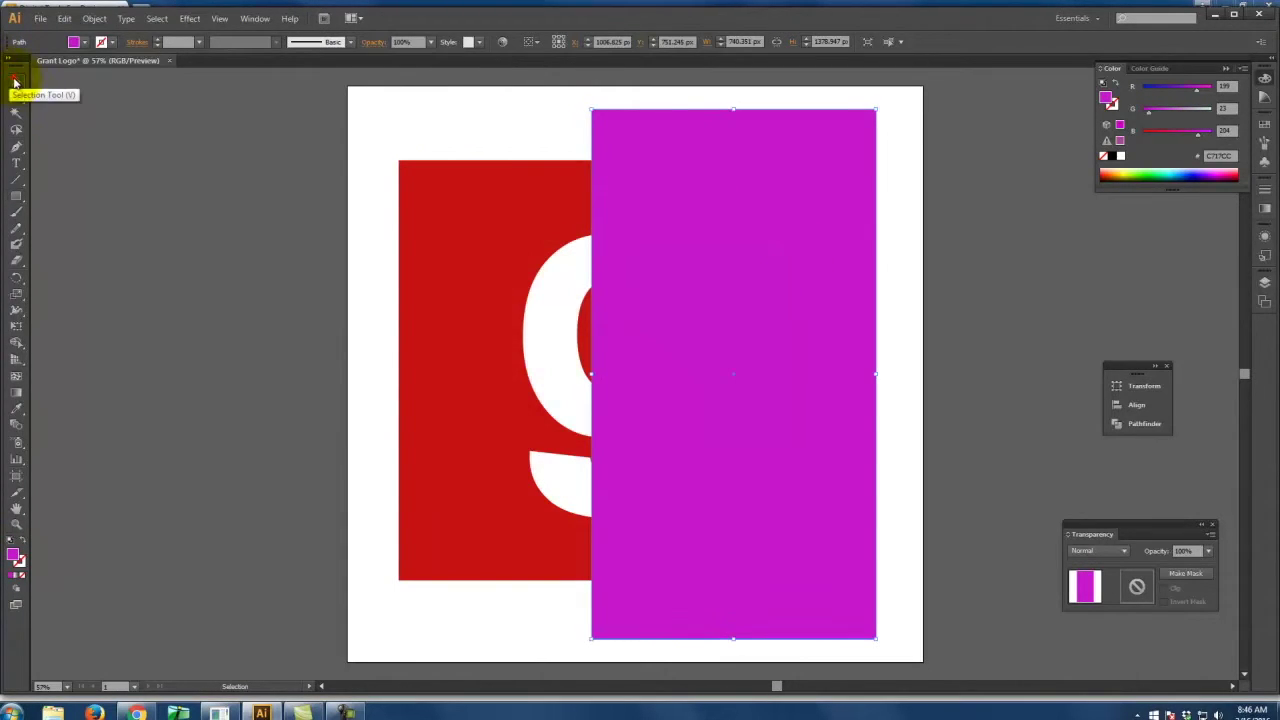
right_click(680, 134)
mouse_move(757, 330)
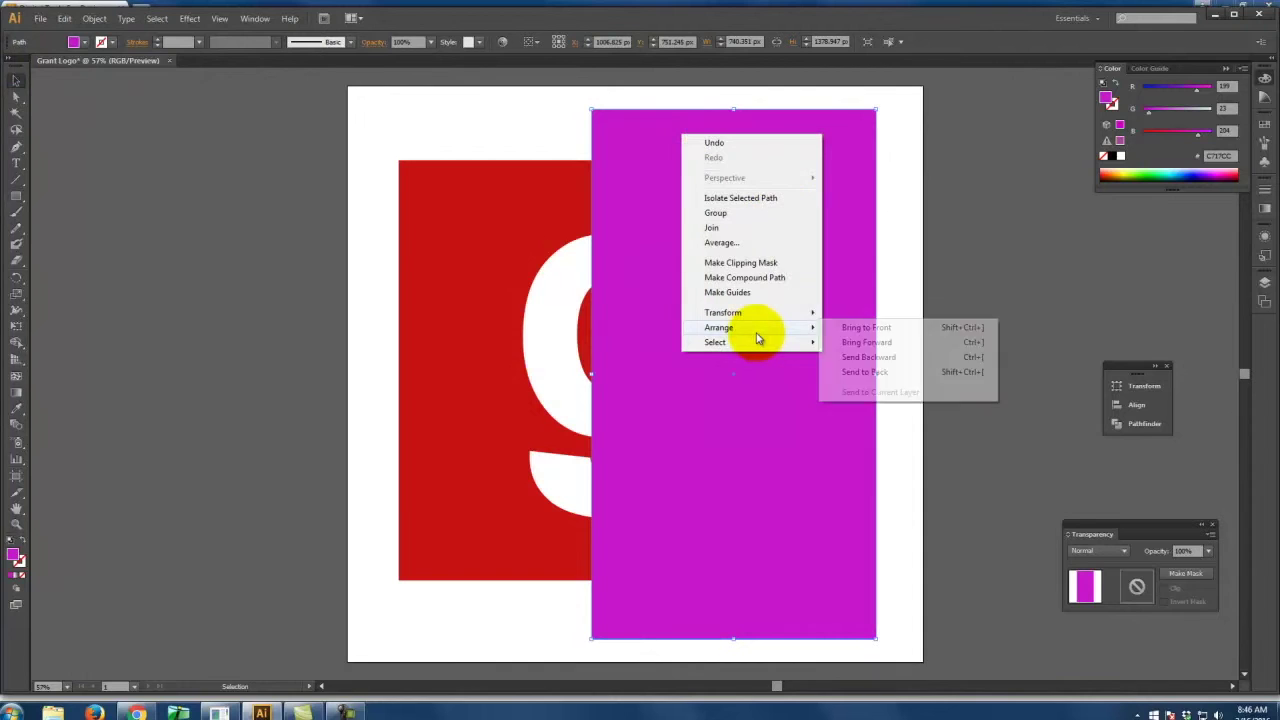
left_click(890, 372)
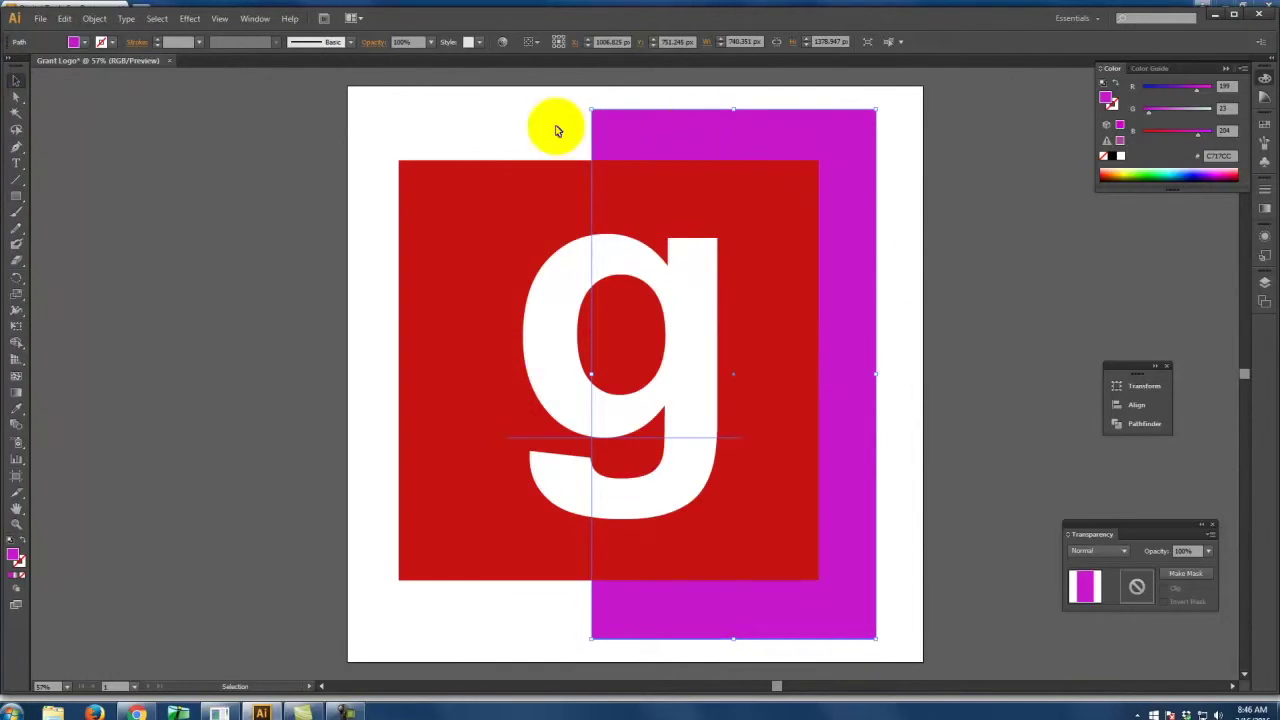
left_click(154, 148)
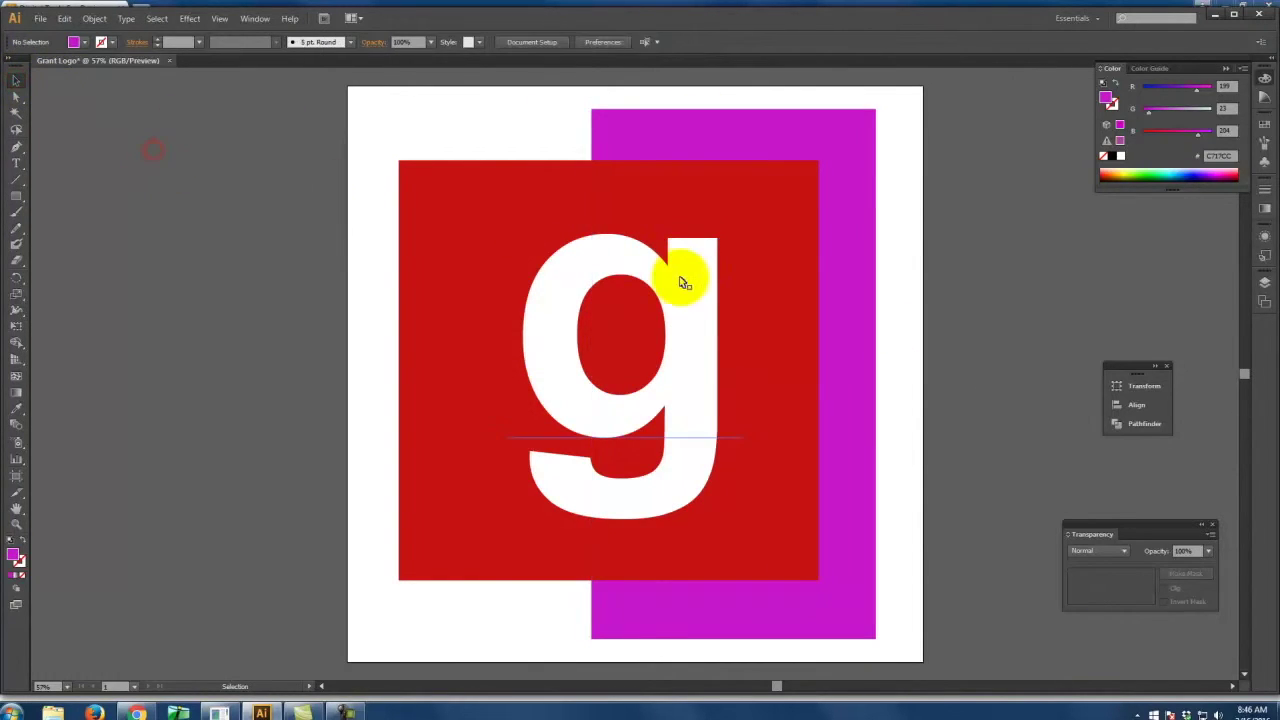
Step: Convert the white letter g from live text to outlines
left_click(705, 292)
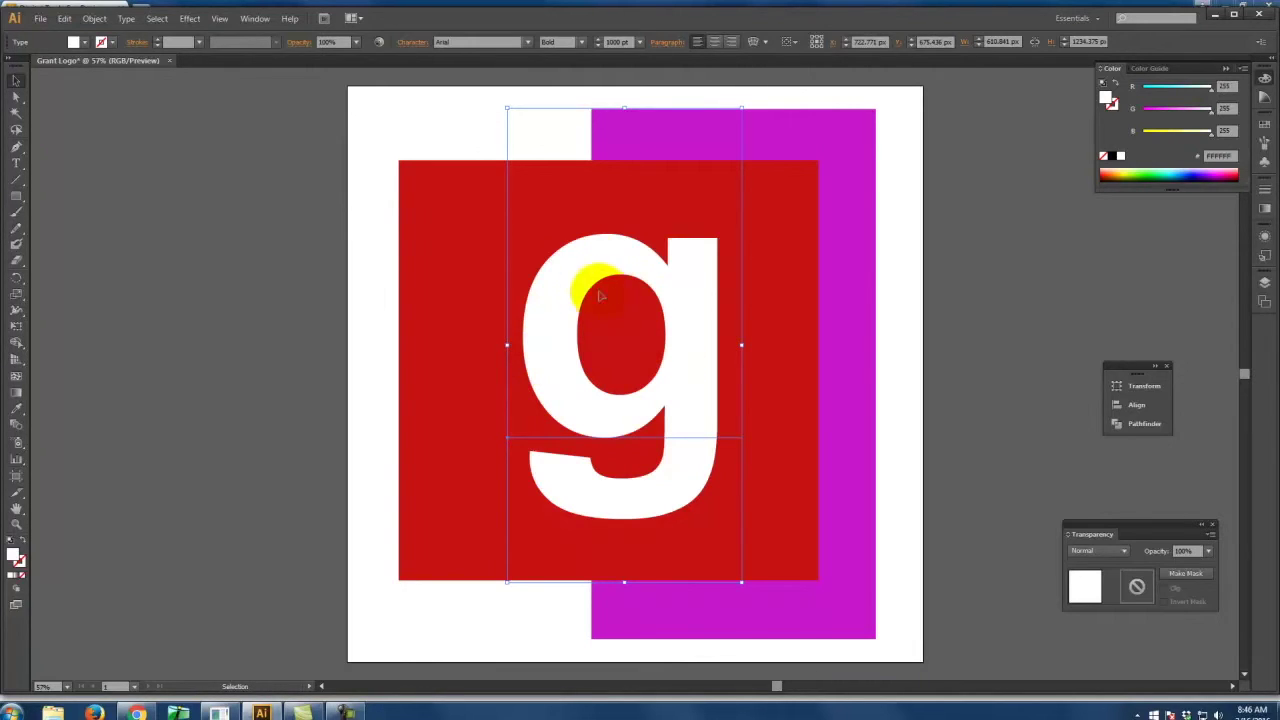
left_click(126, 19)
left_click(163, 170)
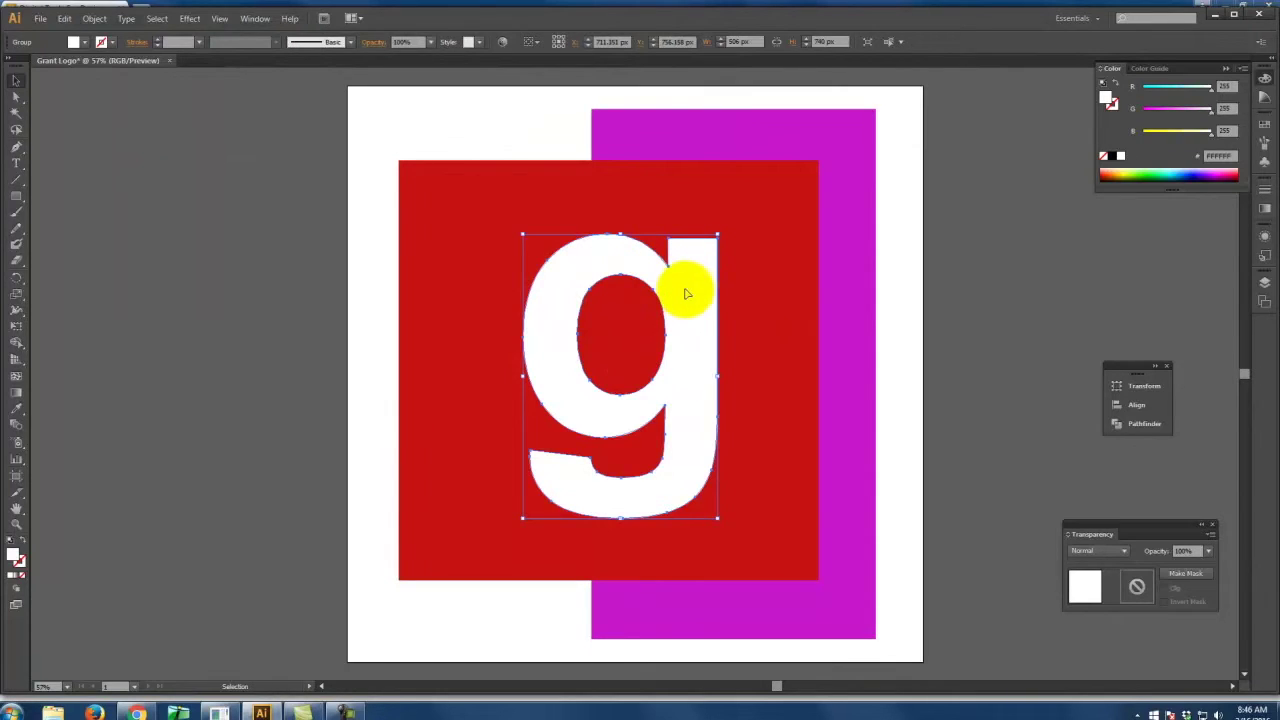
Step: Move the outlined g into the red square's lower-right corner, flush with its right and bottom edges
left_click_drag(684, 293, 785, 356)
left_click(946, 297)
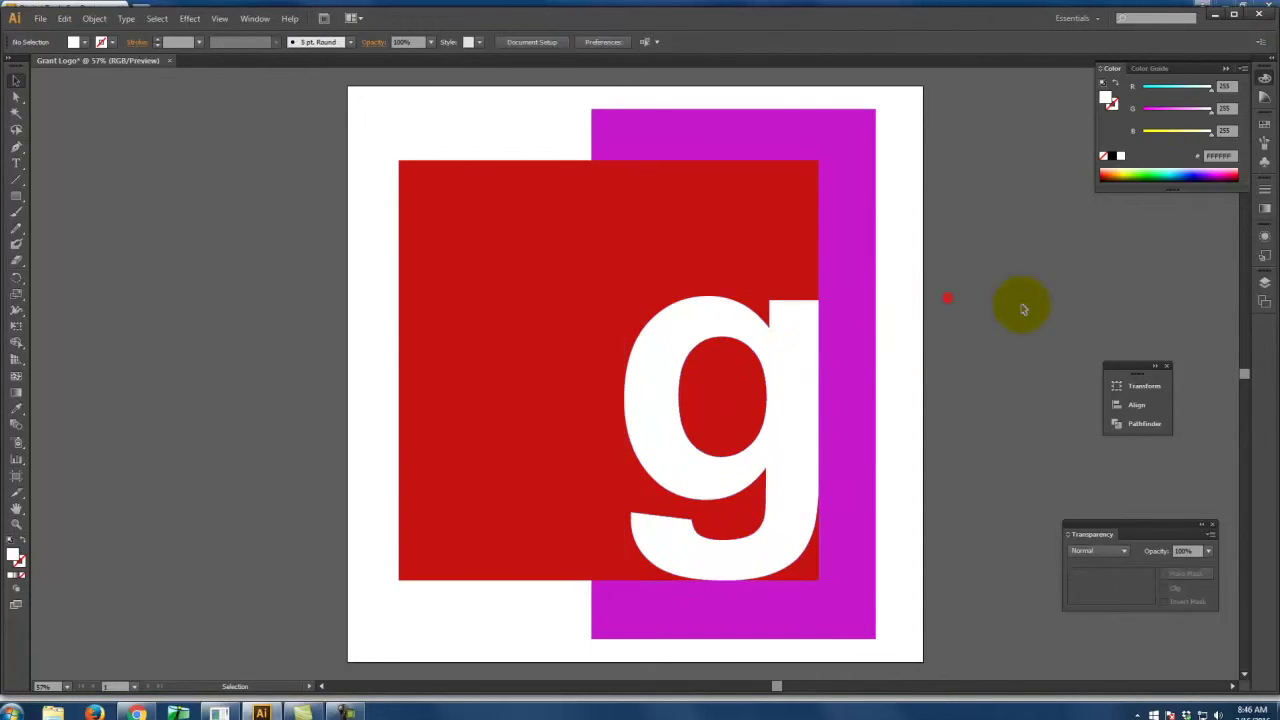
left_click(791, 451)
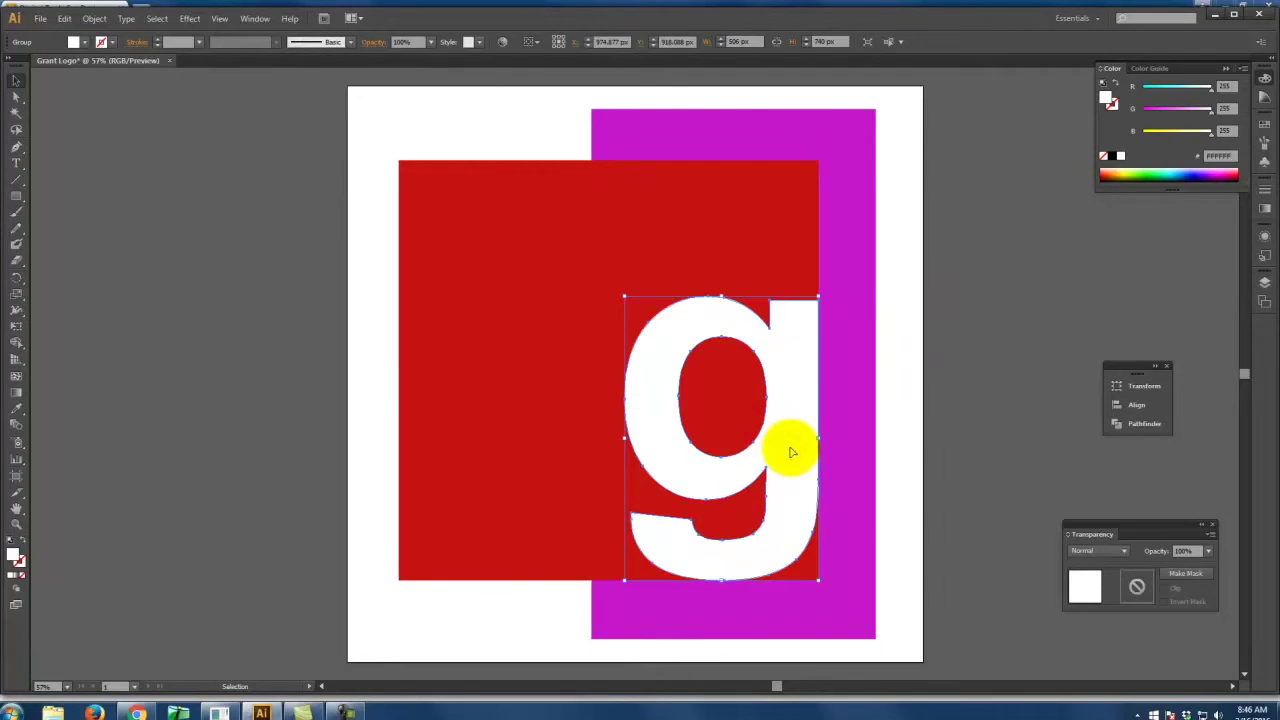
Step: Deselect the artwork, display the Pathfinder controls, and float them in the free area beside the artboard
left_click(967, 262)
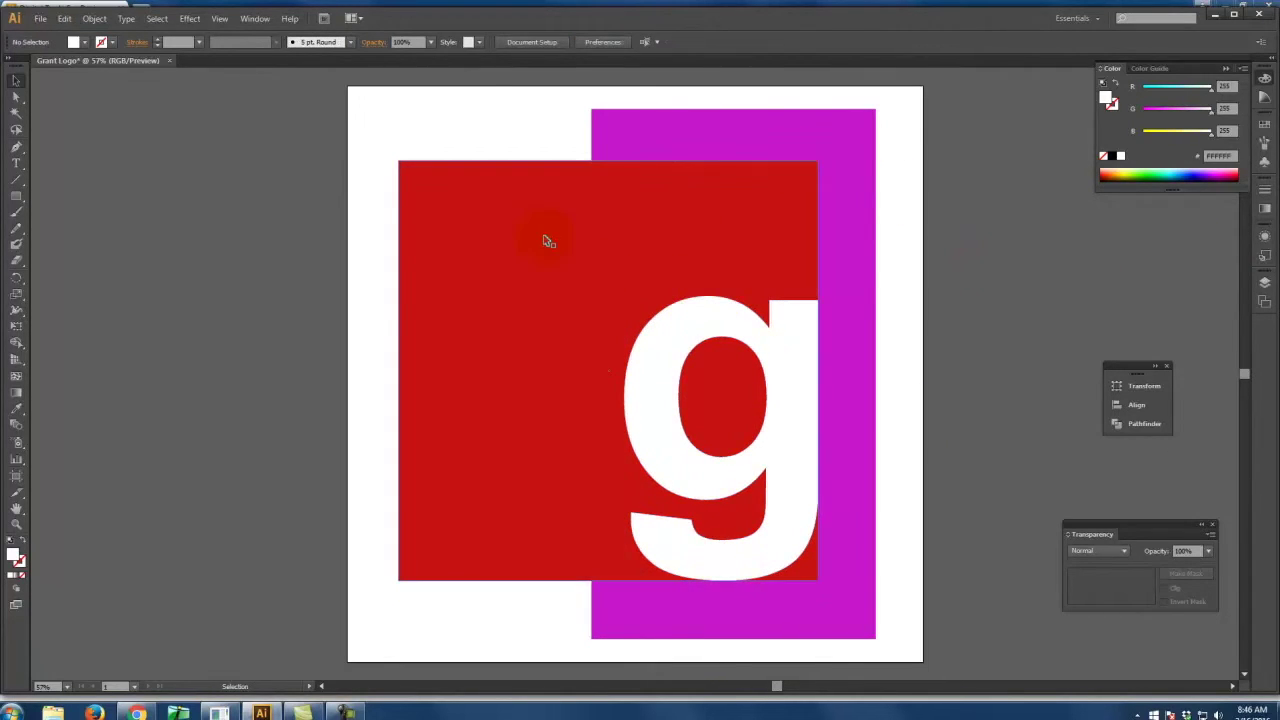
left_click(250, 21)
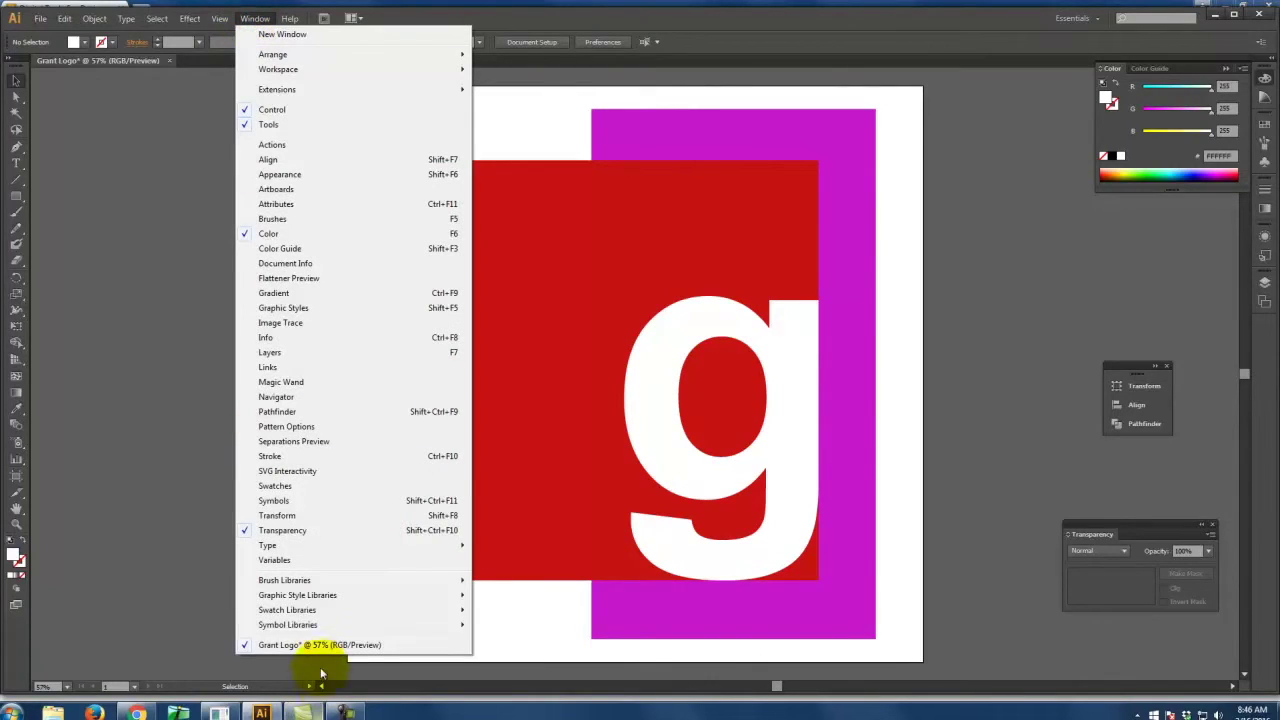
left_click(288, 412)
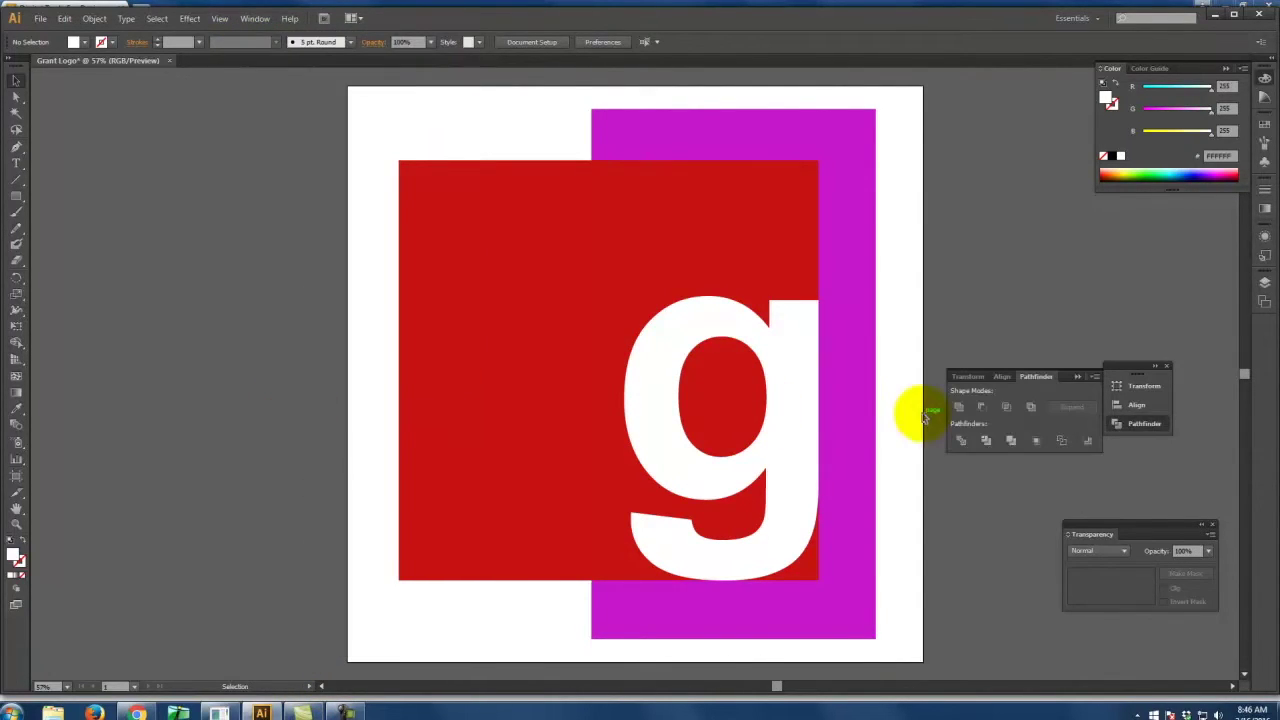
left_click_drag(1068, 378, 1134, 257)
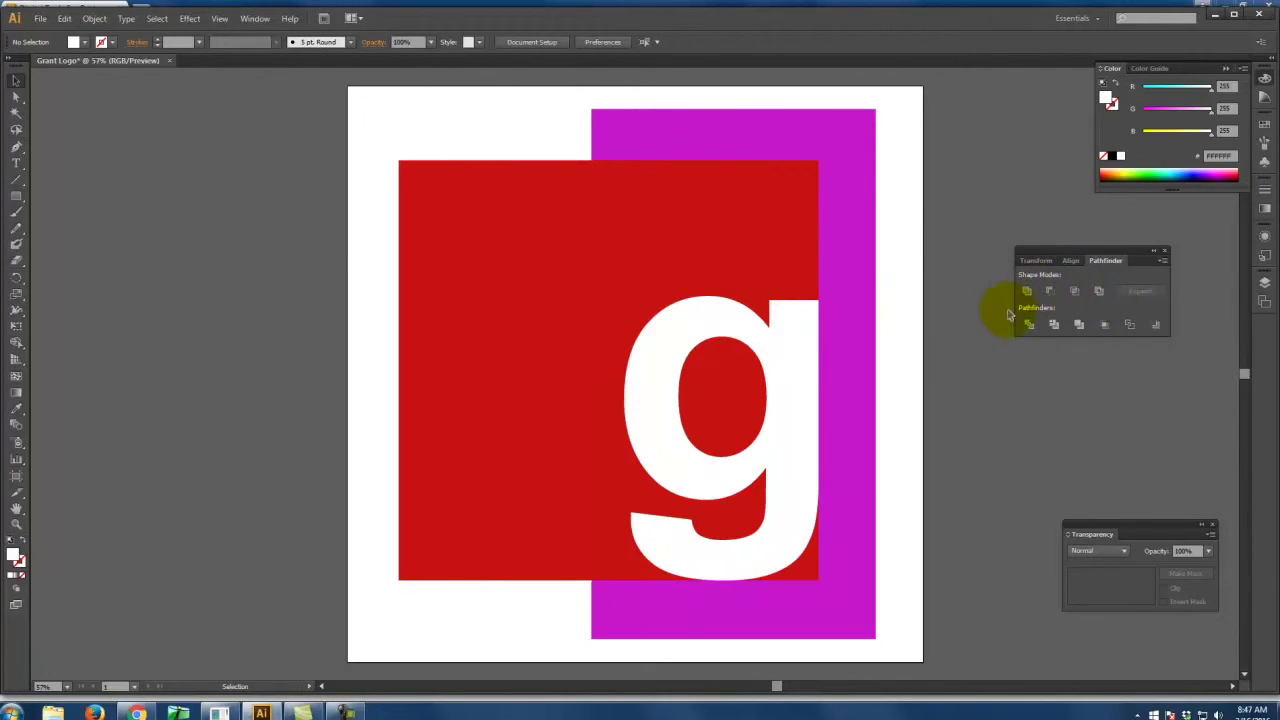
Step: Move the white g up and to the right so it straddles the red square's right edge over the purple rectangle
left_click(846, 286)
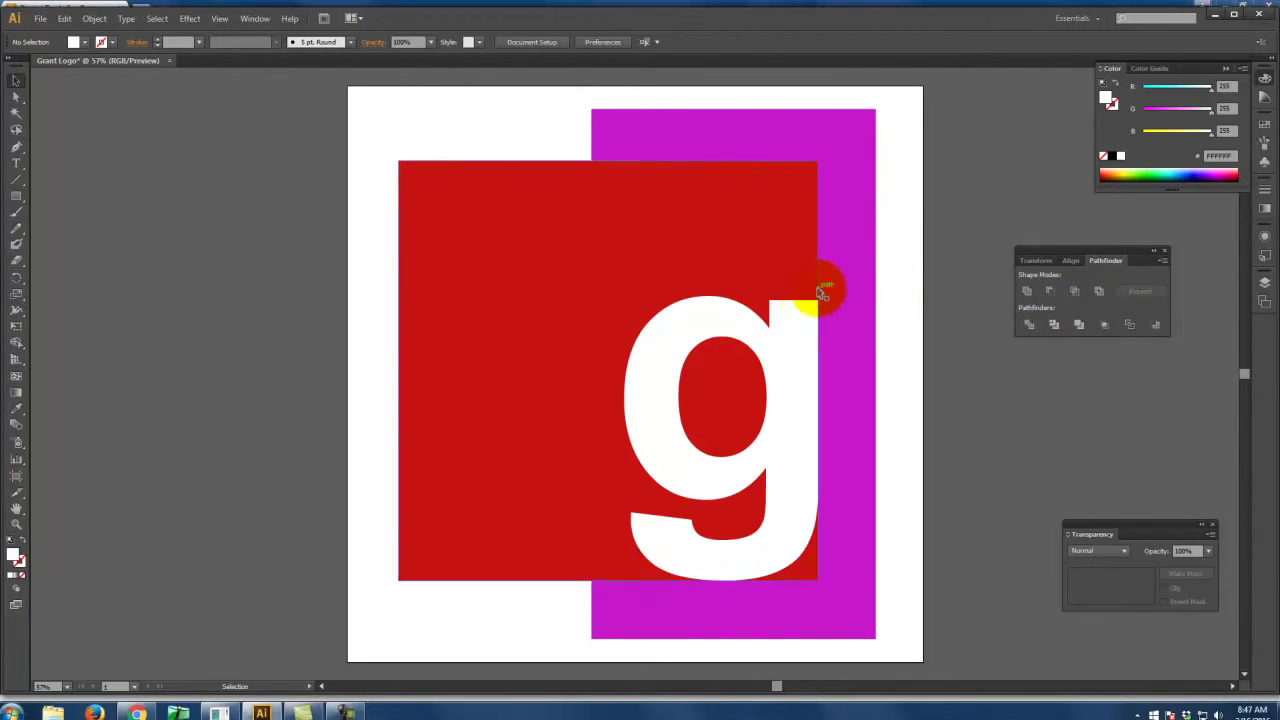
left_click(789, 354)
left_click_drag(794, 354, 826, 297)
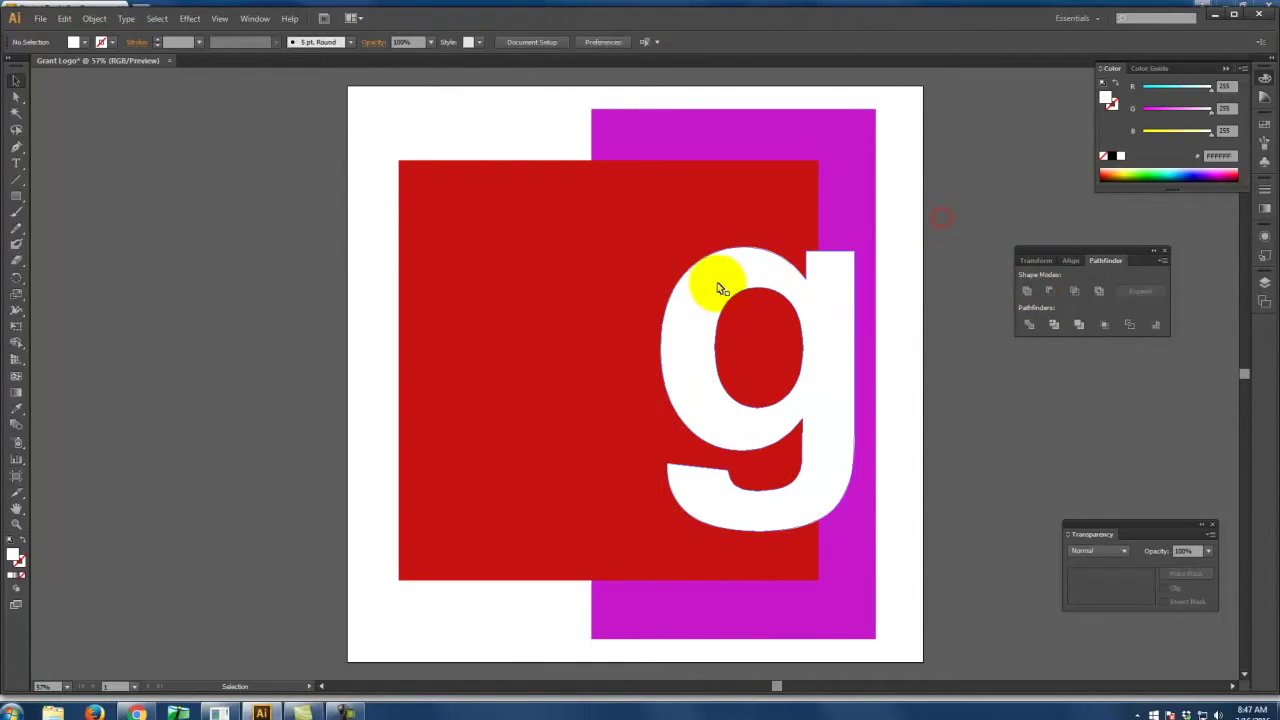
Step: Try to unite the white g and the red square into one shape, and undo the merge and the stray move
left_click(503, 226, "shift")
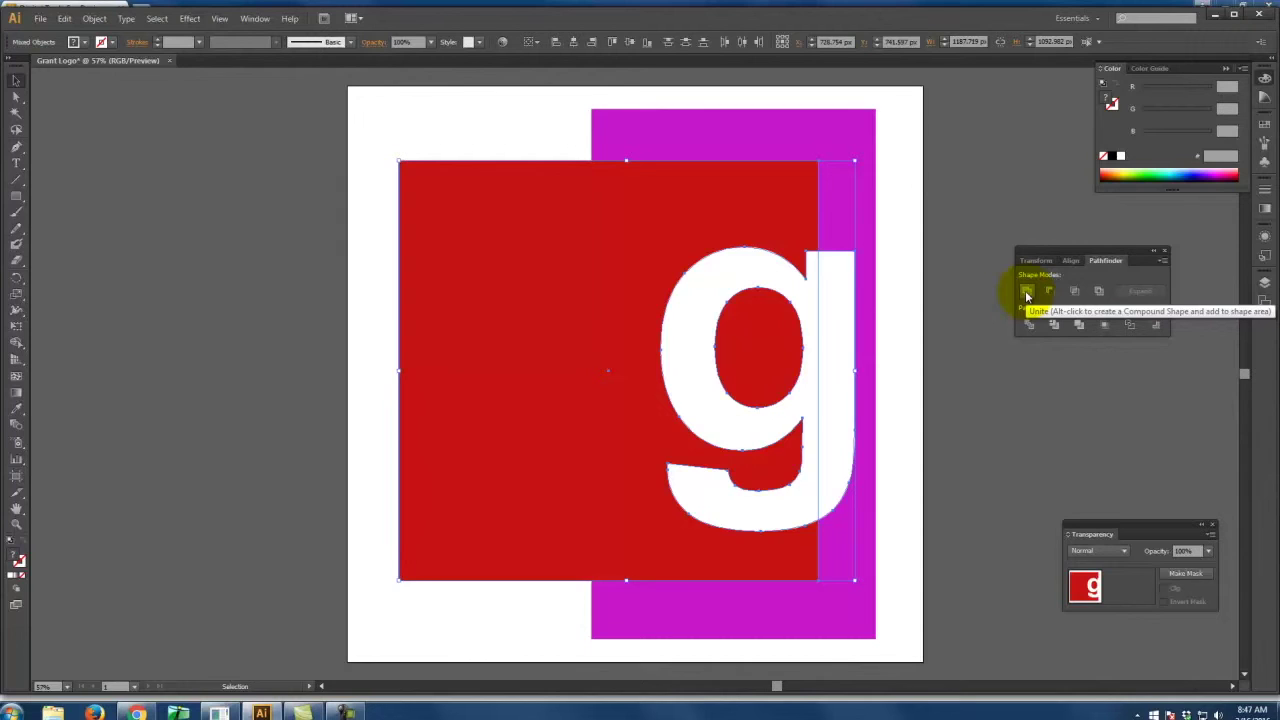
left_click(1026, 292)
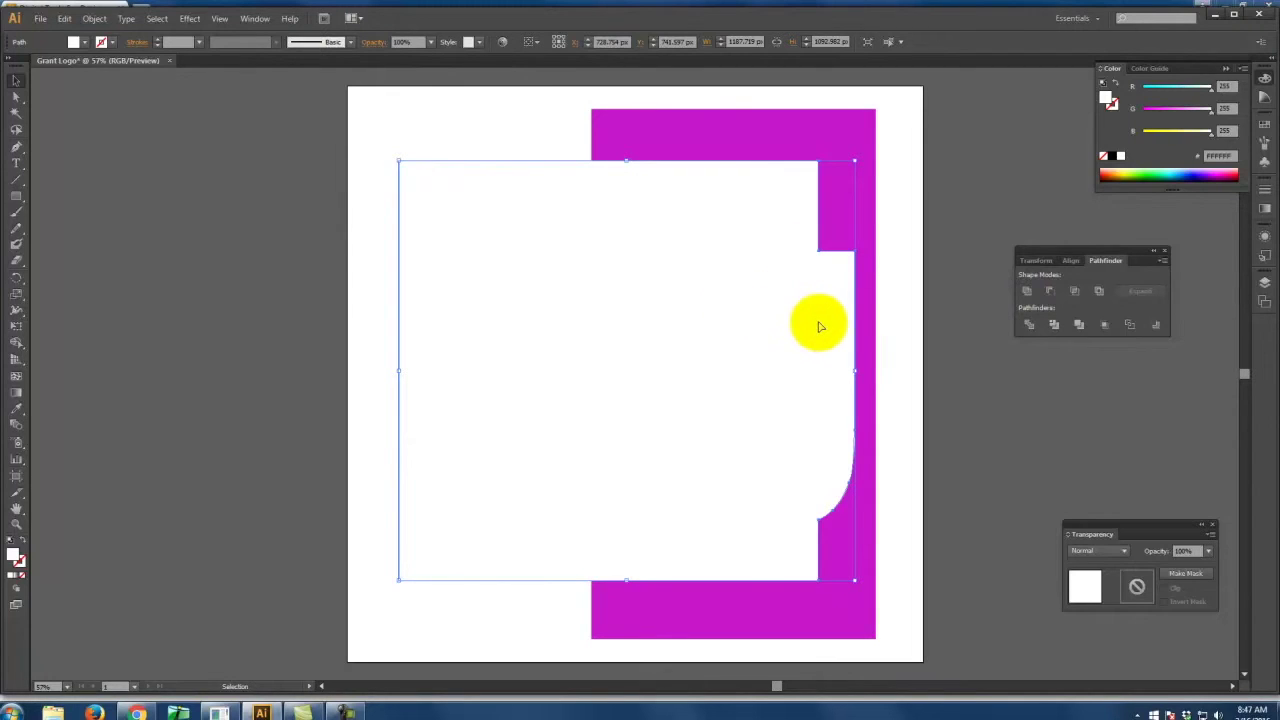
left_click(831, 267)
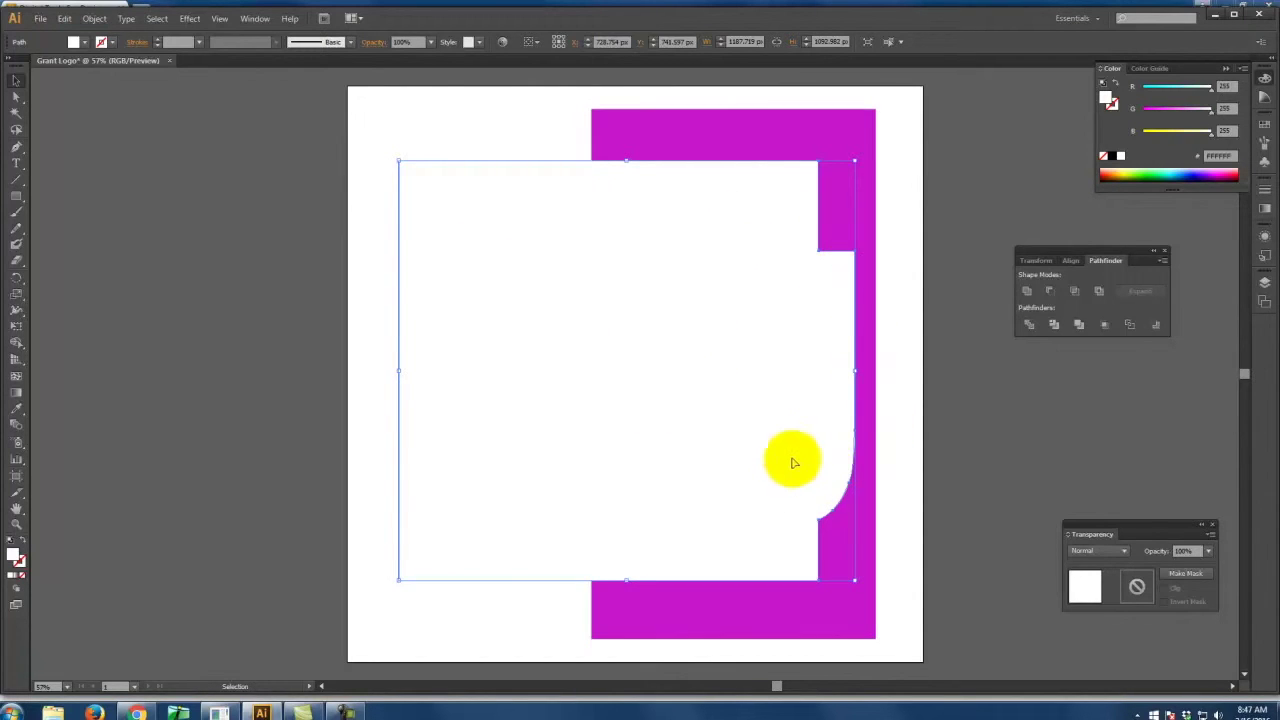
key("ctrl+z")
key("ctrl+z")
mouse_move(836, 338)
left_mouse_down()
mouse_move(891, 334)
mouse_move(826, 339)
left_mouse_up()
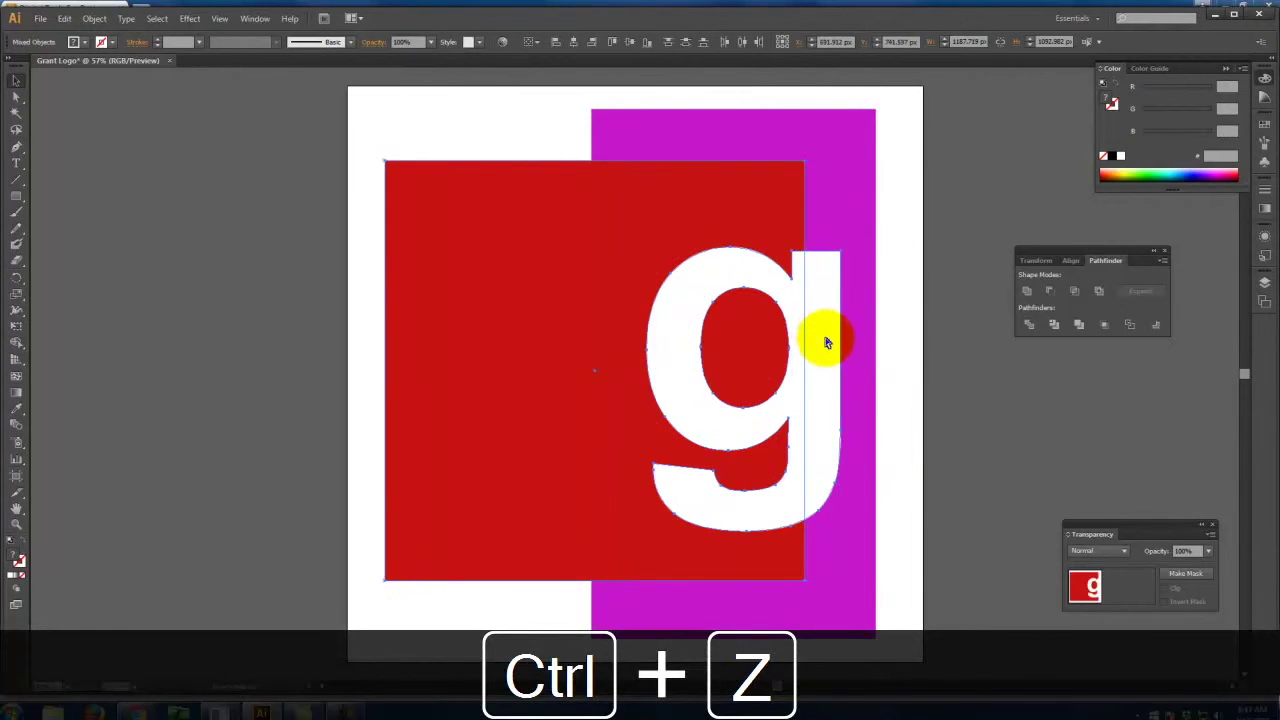
key("ctrl+z")
key("ctrl+z")
Step: Move the white g until its stem extends past the purple rectangle's right edge, and unite its outlines into a compound path
left_click(794, 374)
left_click_drag(794, 374, 888, 316)
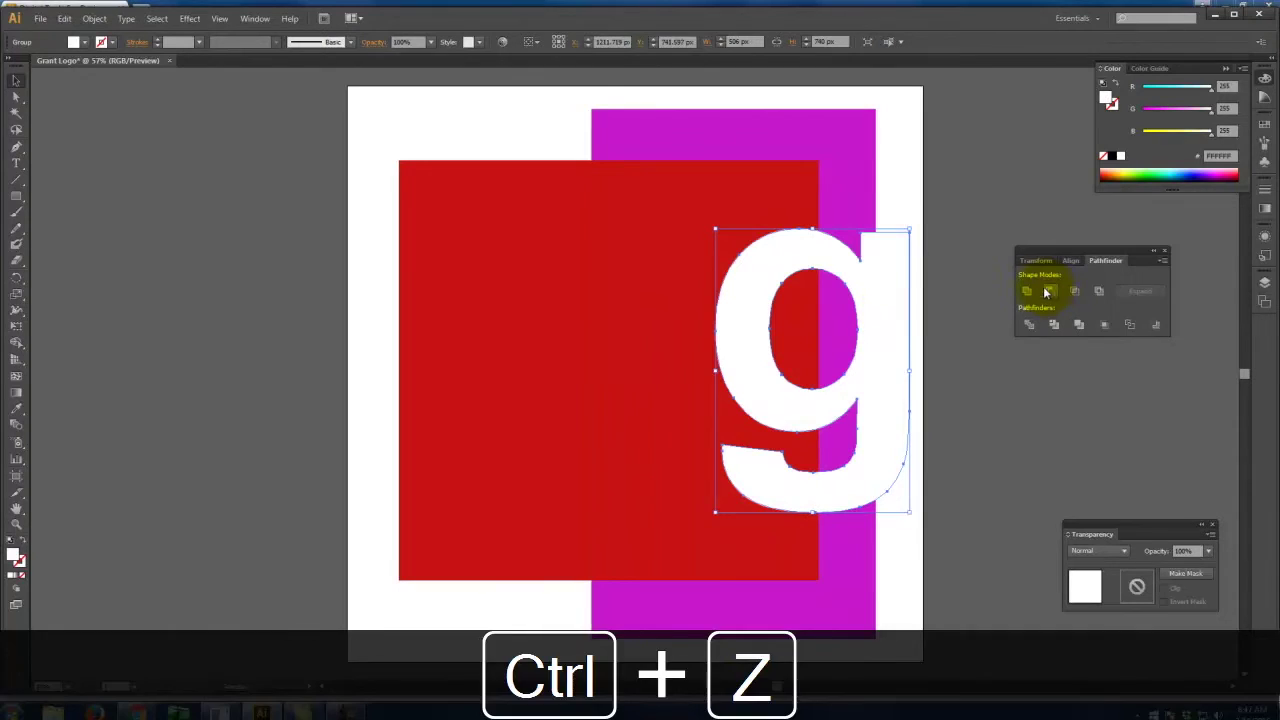
left_click(1026, 292)
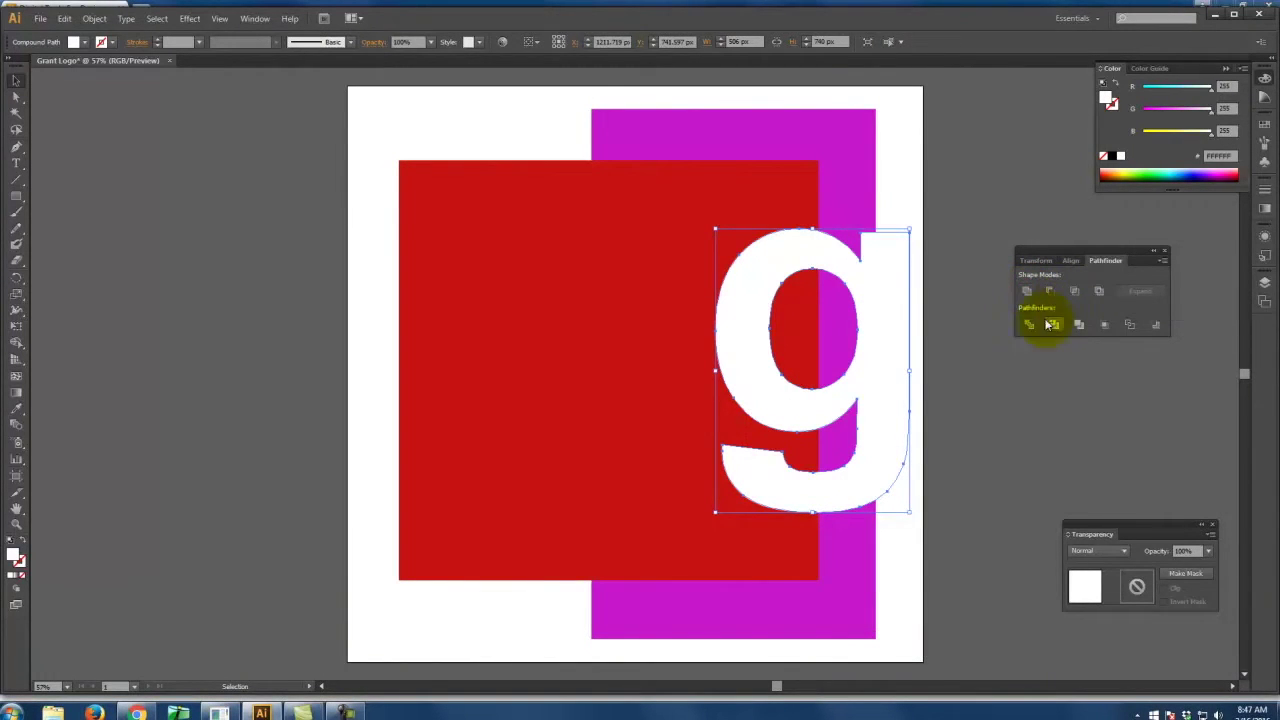
Step: Try to recolour the white g by changing only the hue of its fill, keeping the g selected
double_click(12, 556)
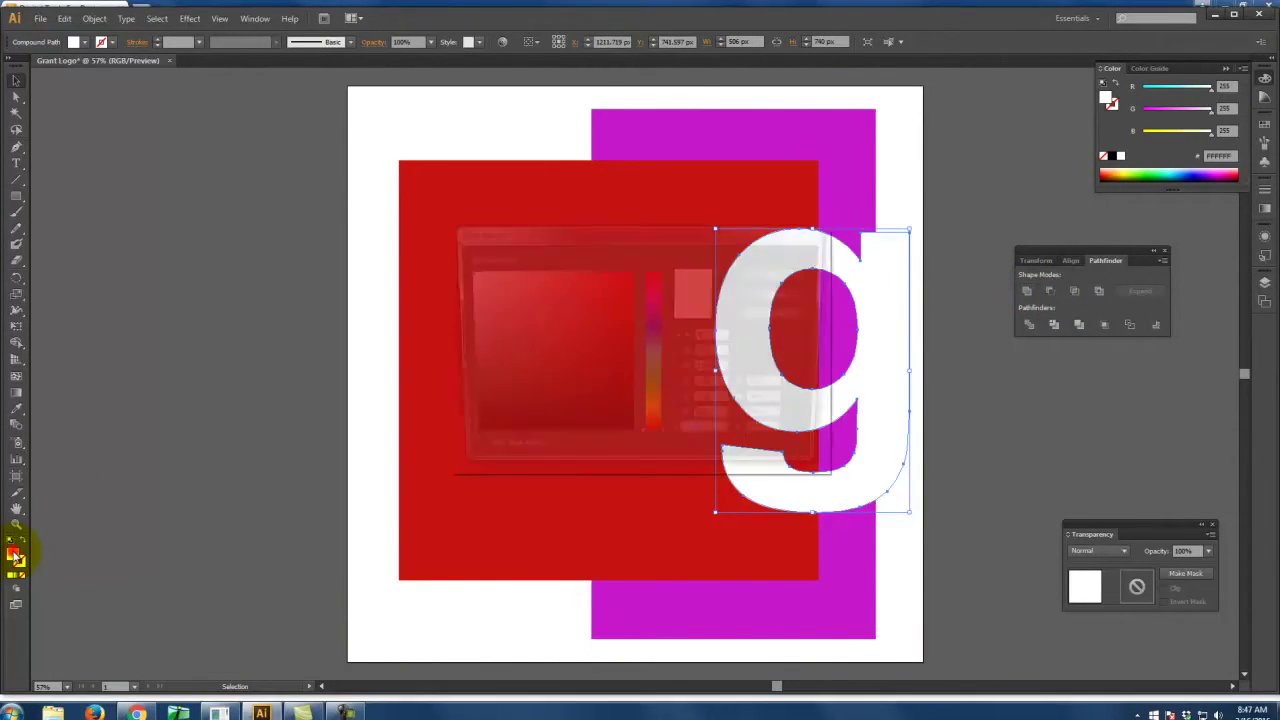
left_click(659, 332)
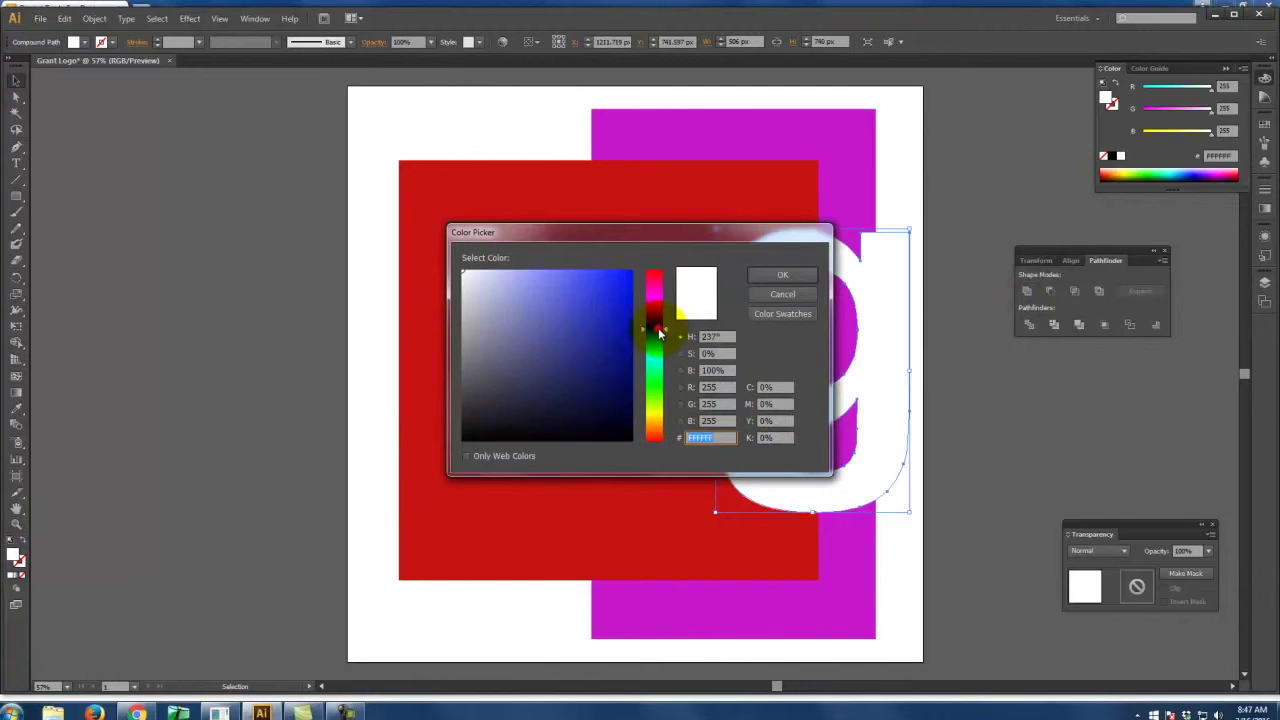
left_click(782, 274)
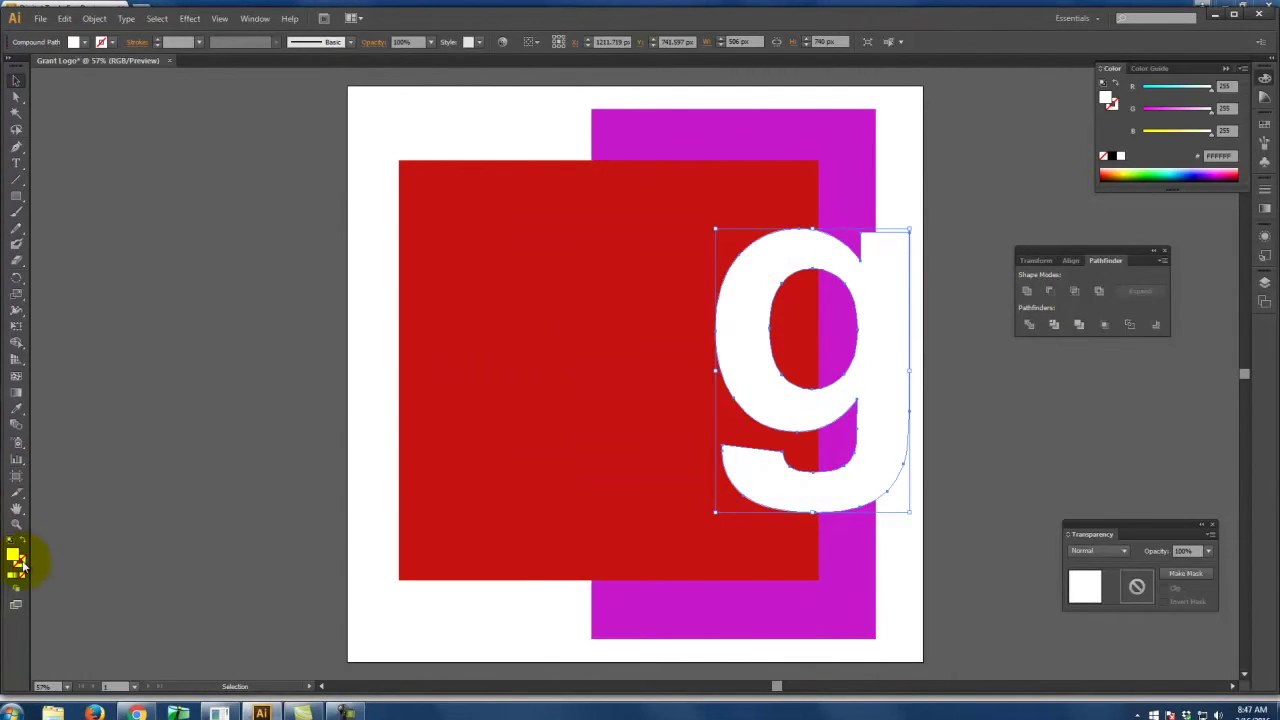
left_click(141, 281)
left_click(745, 300)
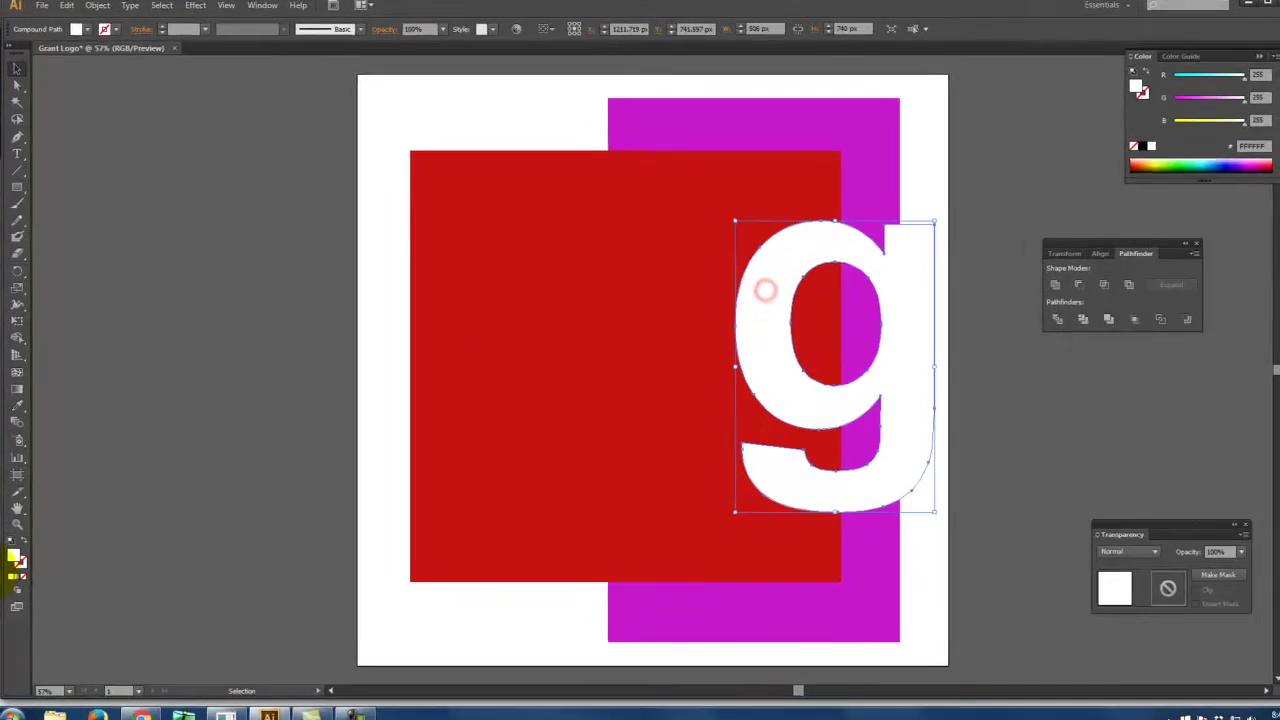
Step: Fill the g with blue (3C1DD6) and deselect it
double_click(13, 556)
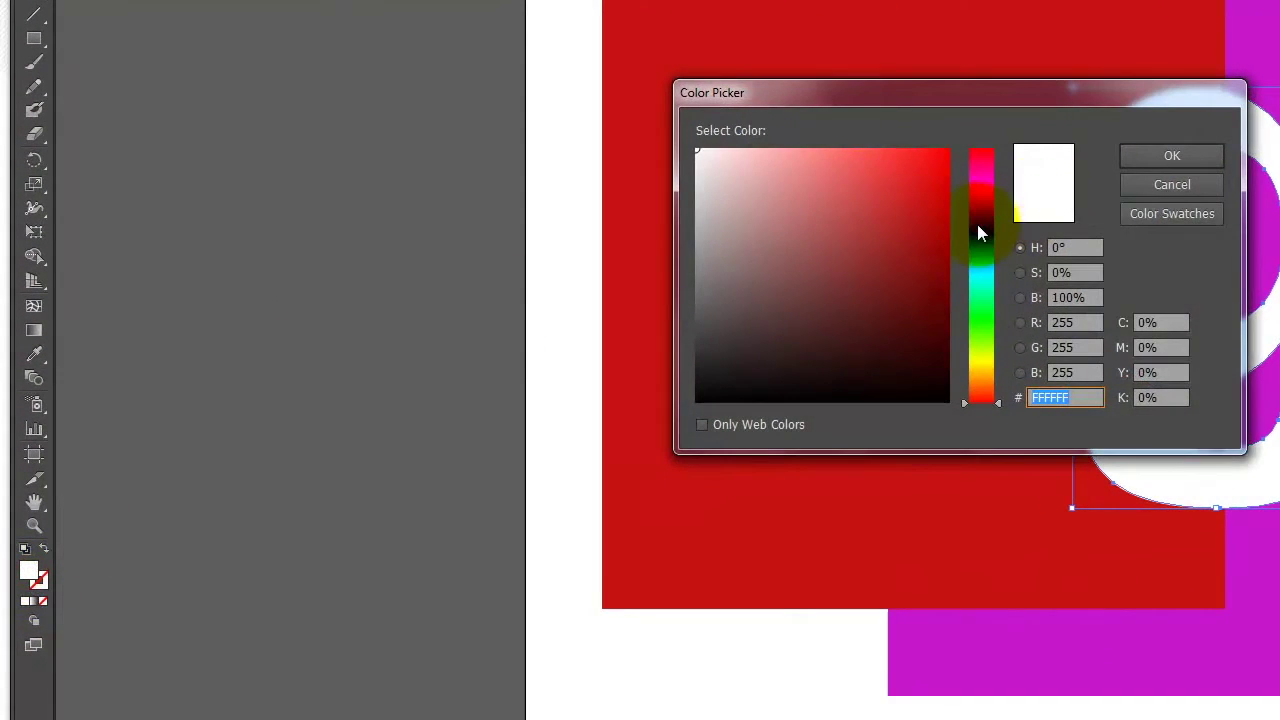
left_click(978, 232)
left_click(918, 188)
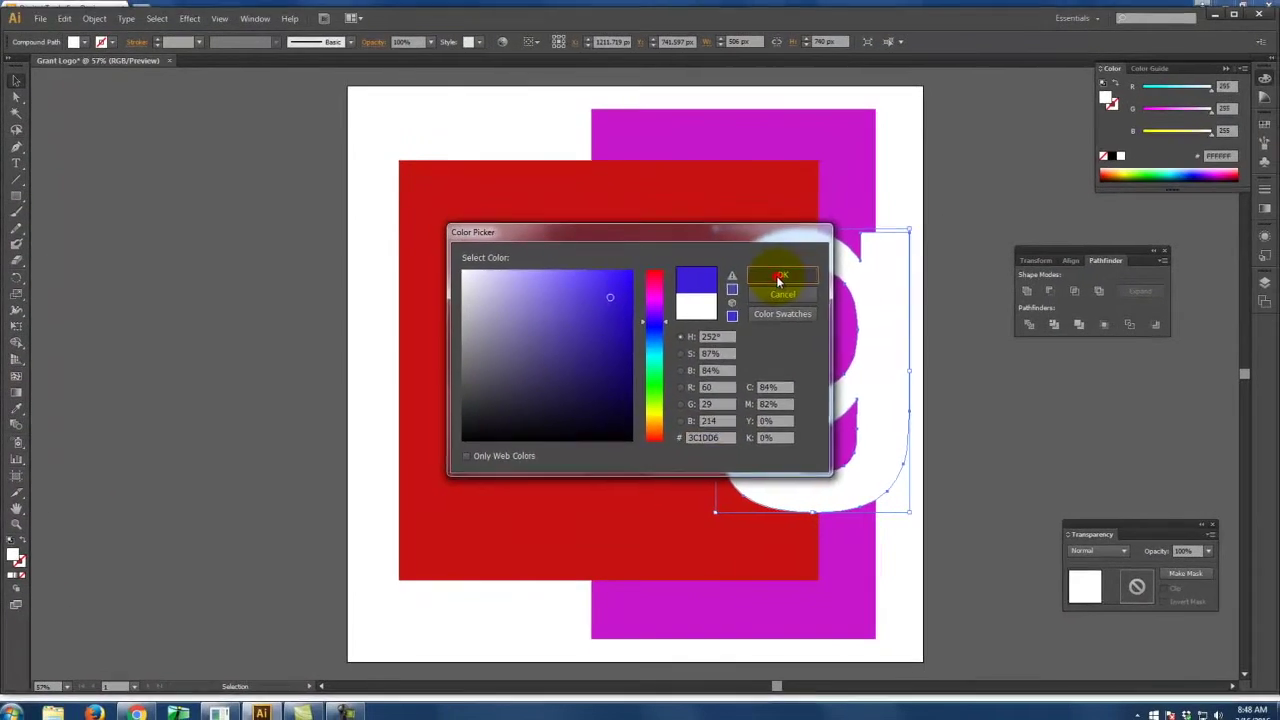
left_click(1172, 155)
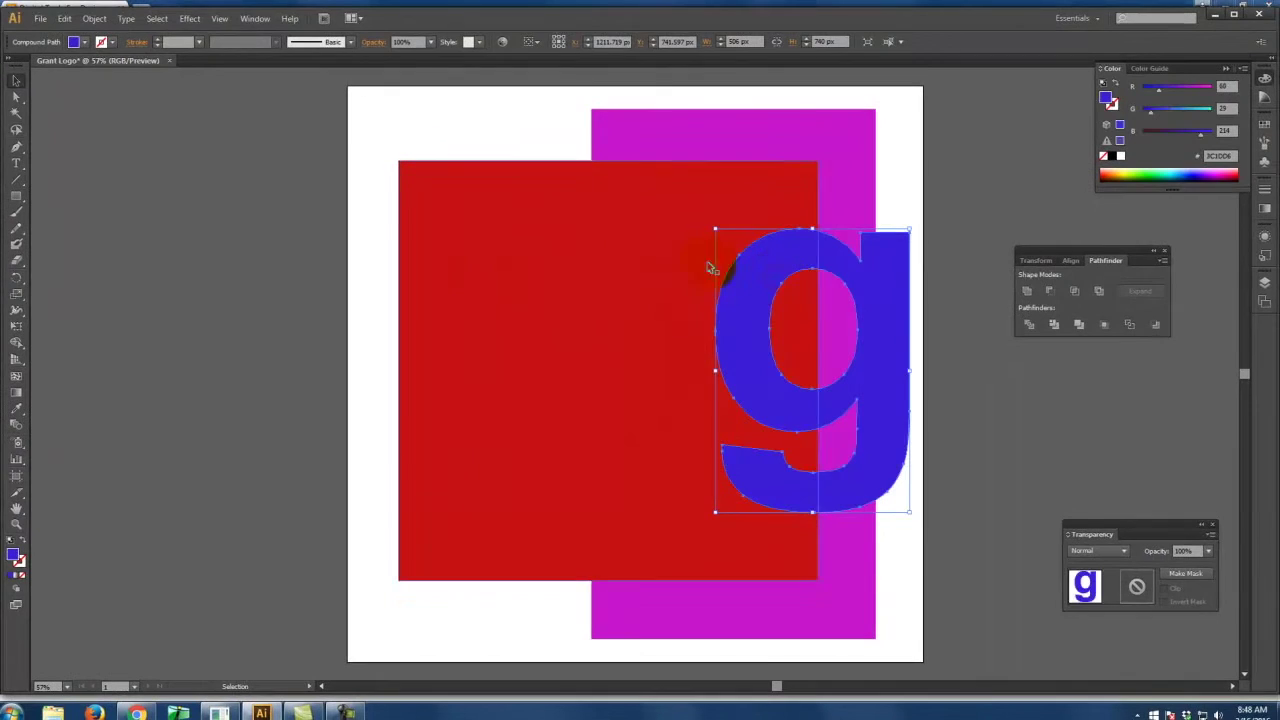
left_click(160, 171)
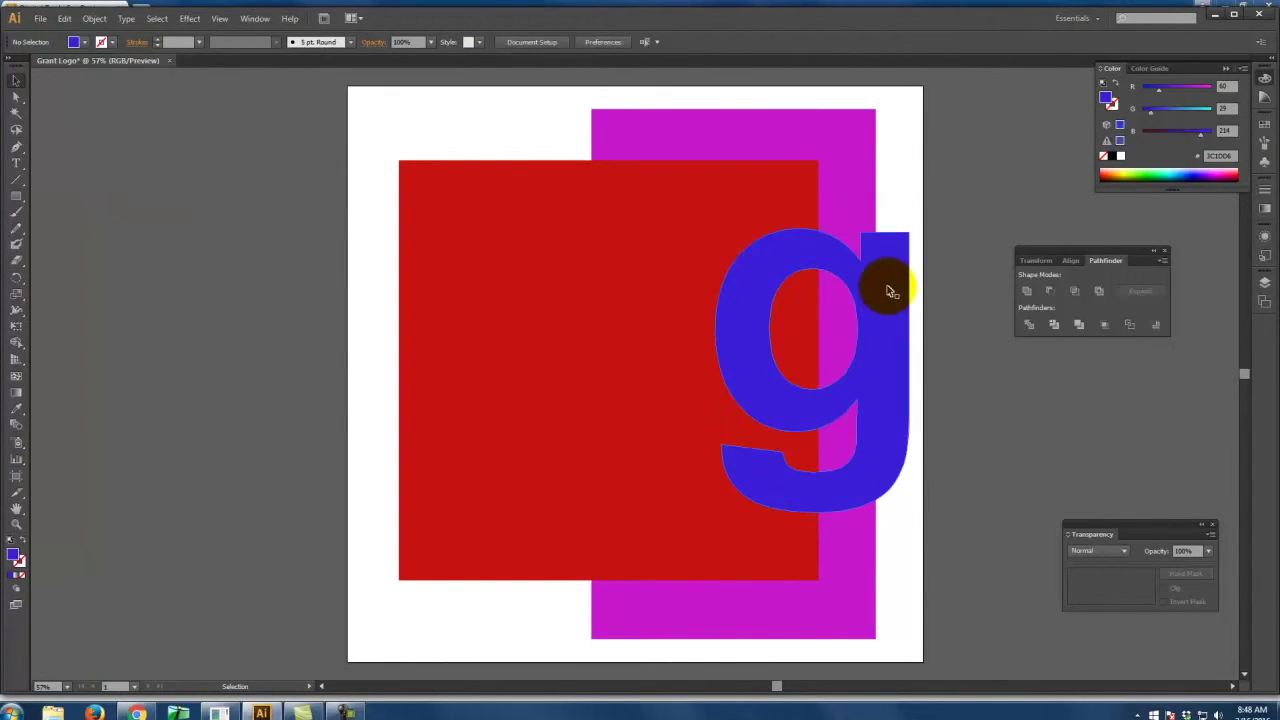
Step: Try to unite the blue g with the red square, and undo the merge
left_click(889, 290)
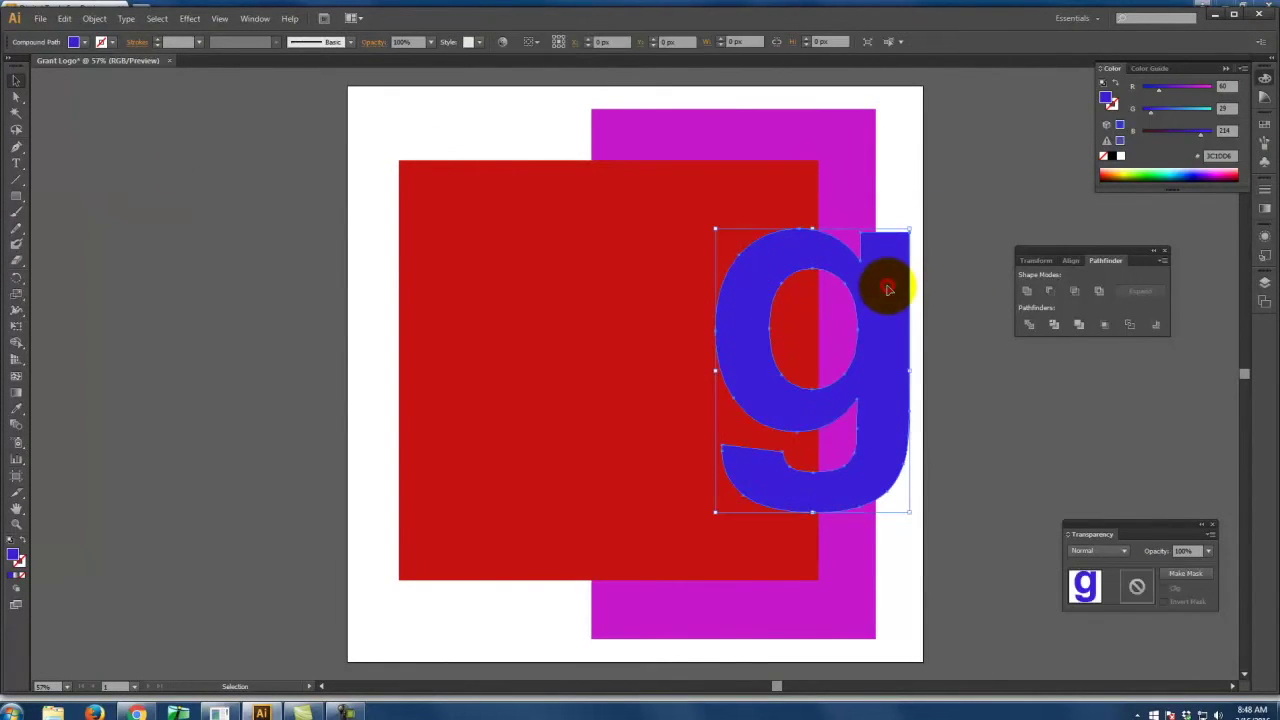
left_click(640, 358, "shift")
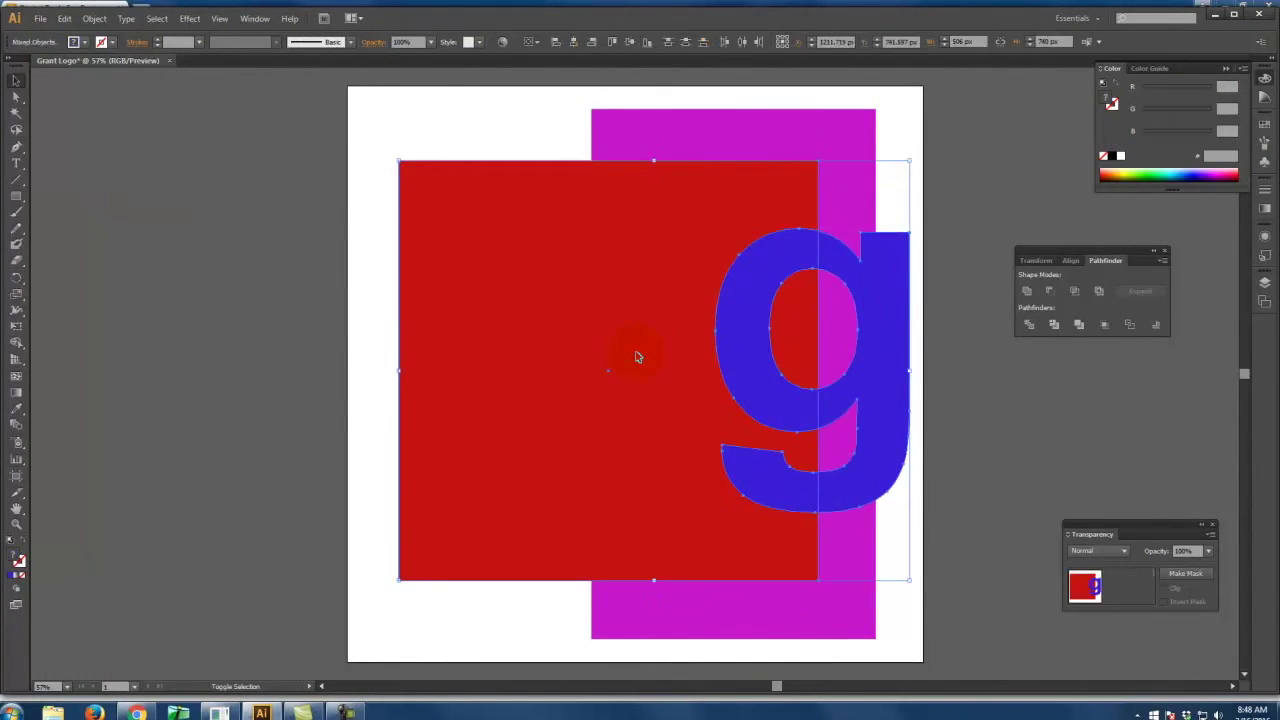
left_click(1026, 291)
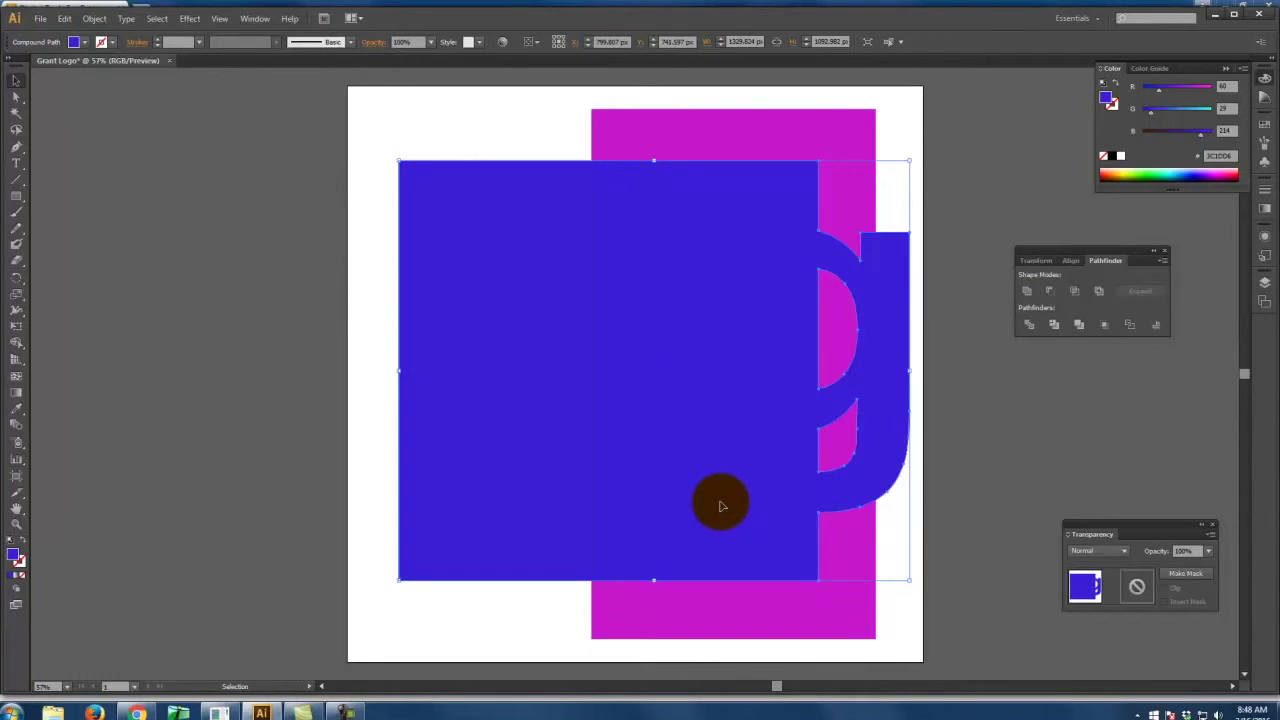
key("ctrl+z")
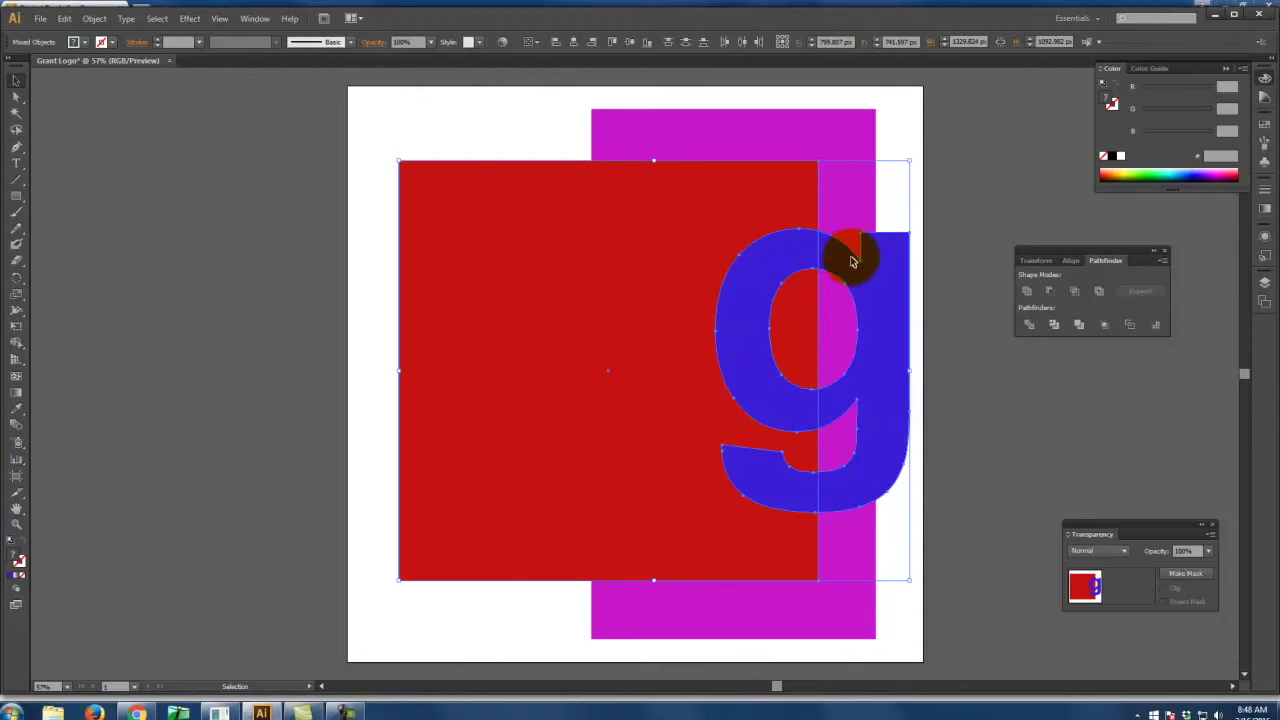
Step: Try Minus Front to cut the blue g out of the red square, shift the result to check the cutout, and undo everything
left_click(1050, 292)
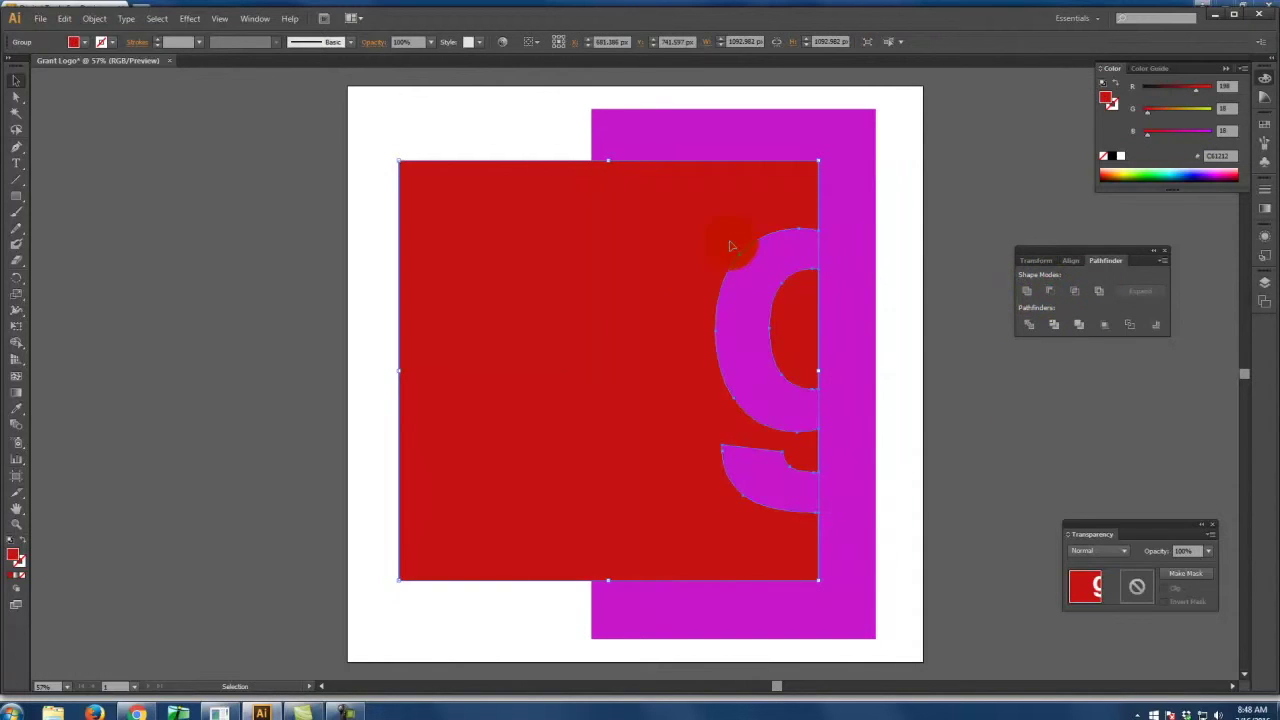
left_click_drag(606, 284, 310, 286)
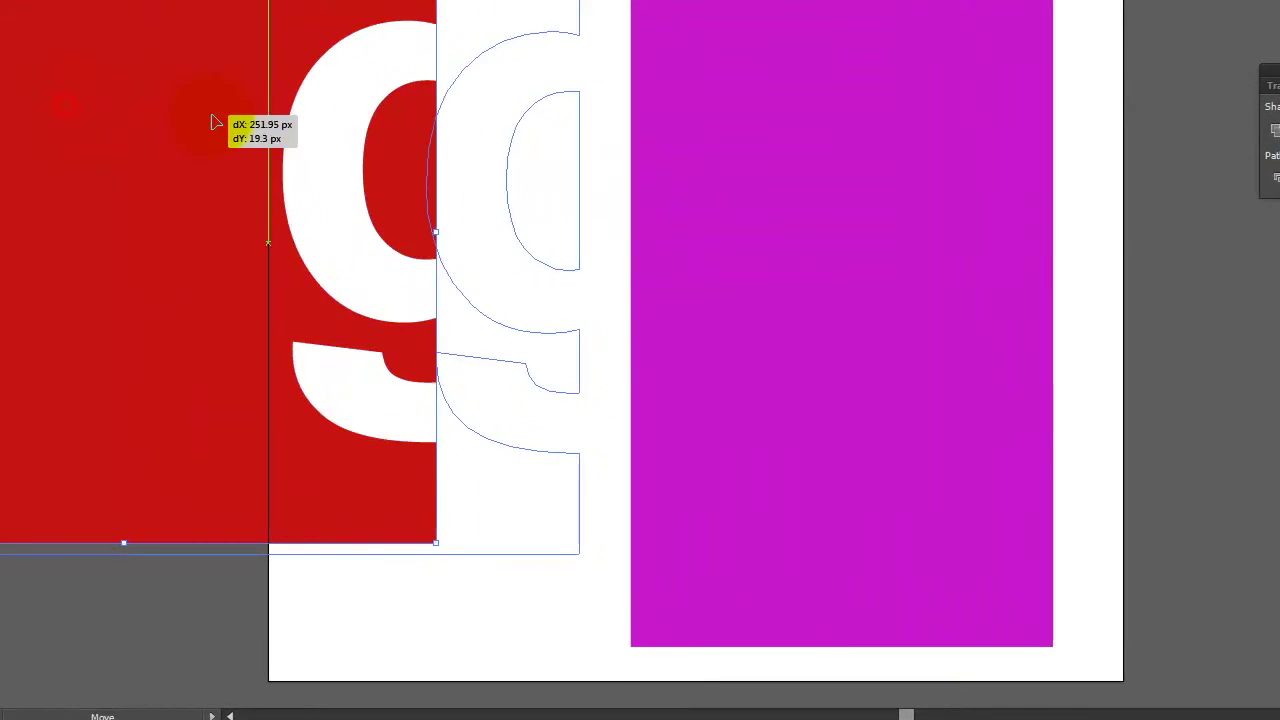
left_click_drag(212, 122, 480, 120)
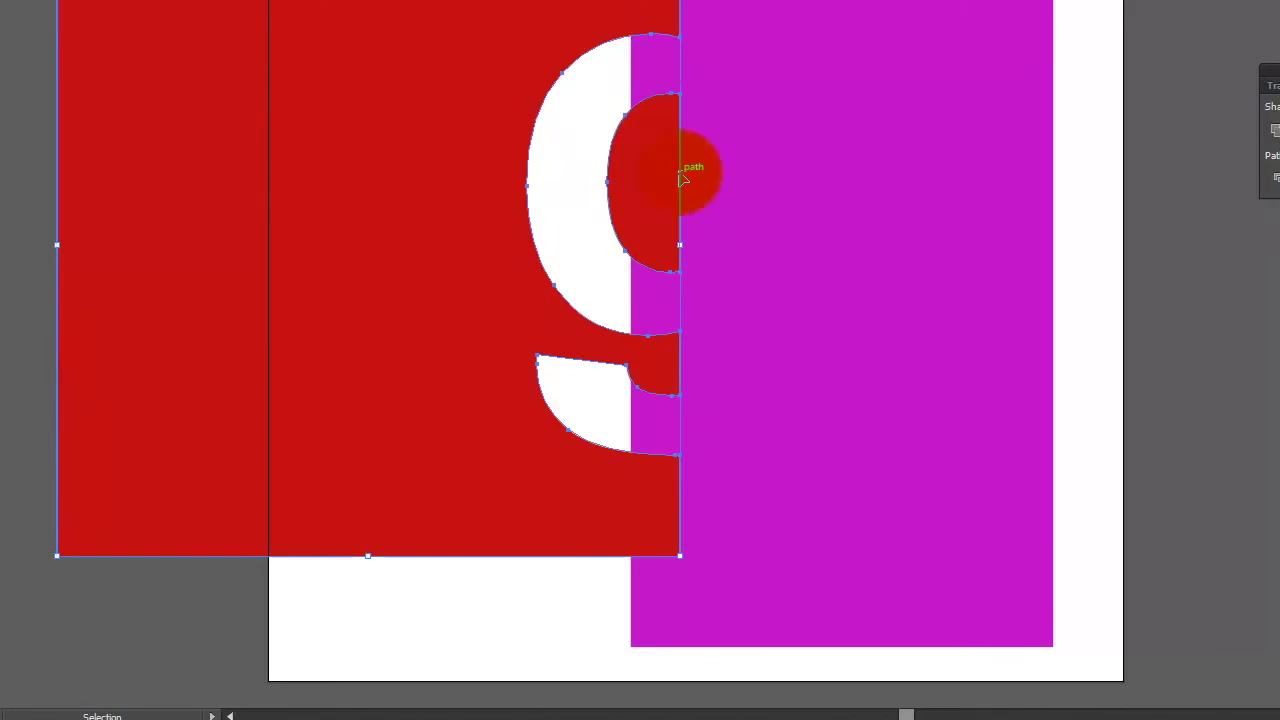
key("ctrl+z")
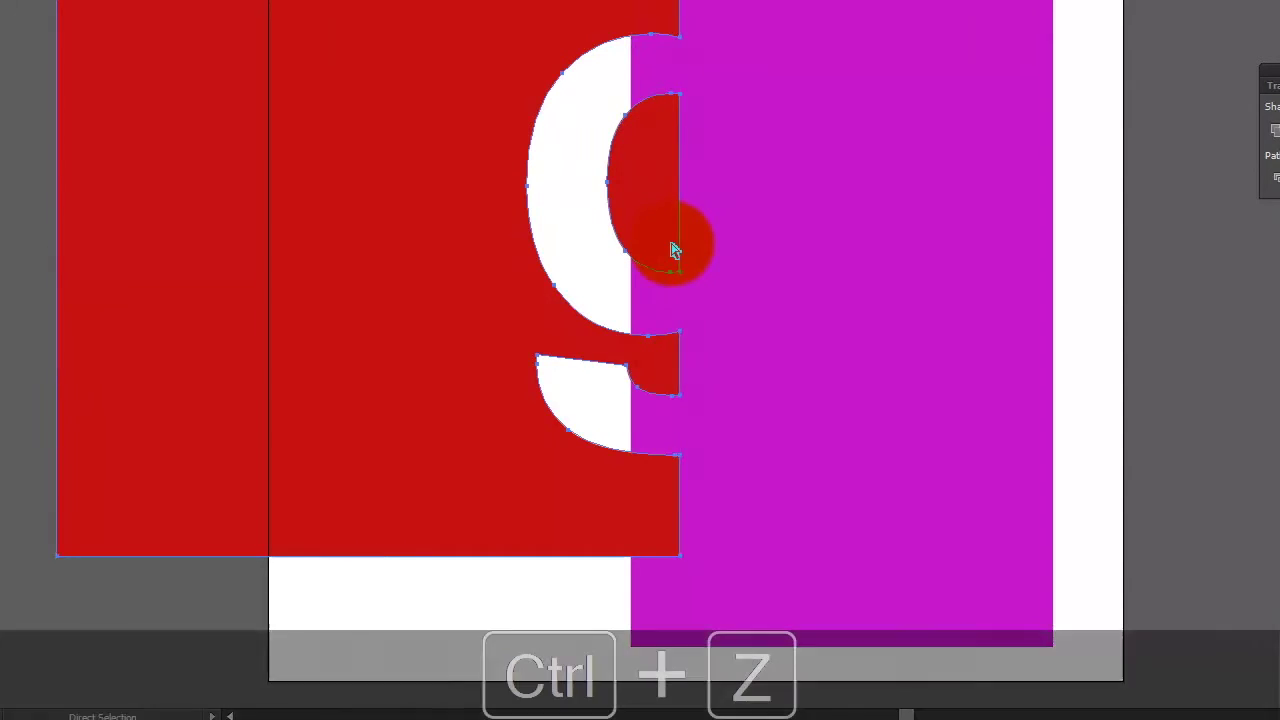
key("ctrl+z")
key("ctrl+z")
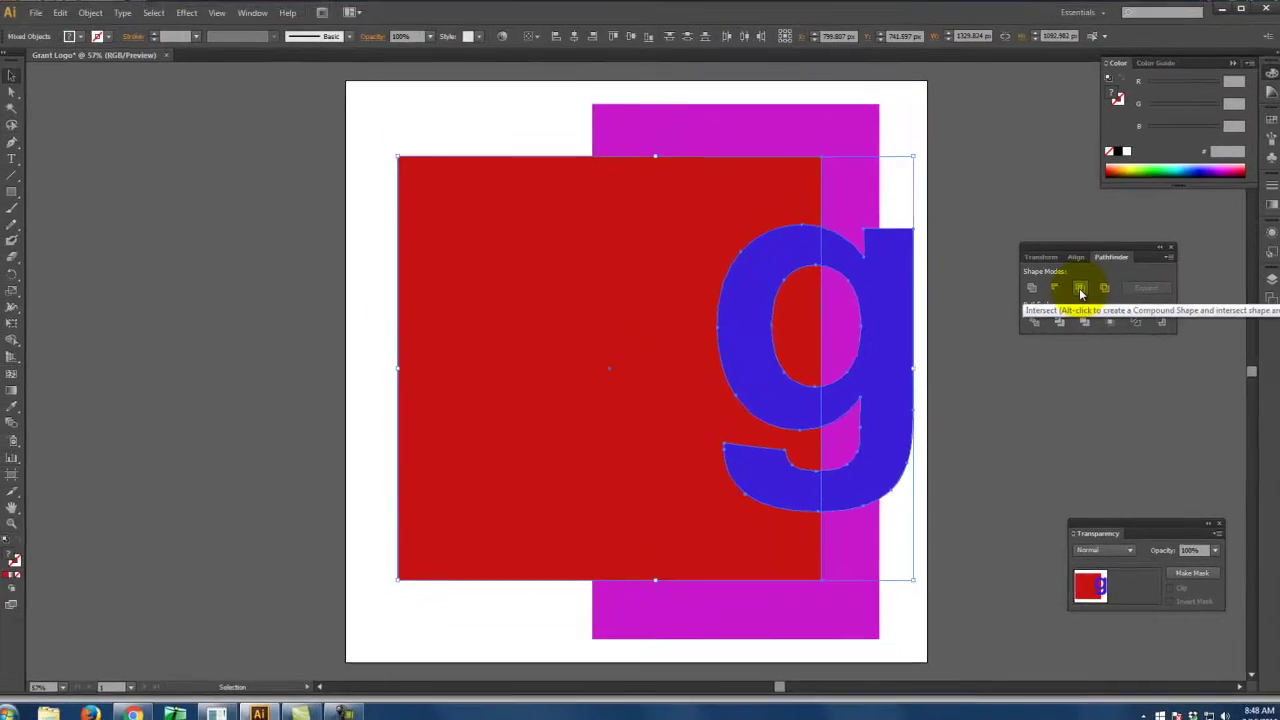
Step: Try Intersect and Exclude on the blue g and the red square, undoing each attempt
left_click(1075, 292)
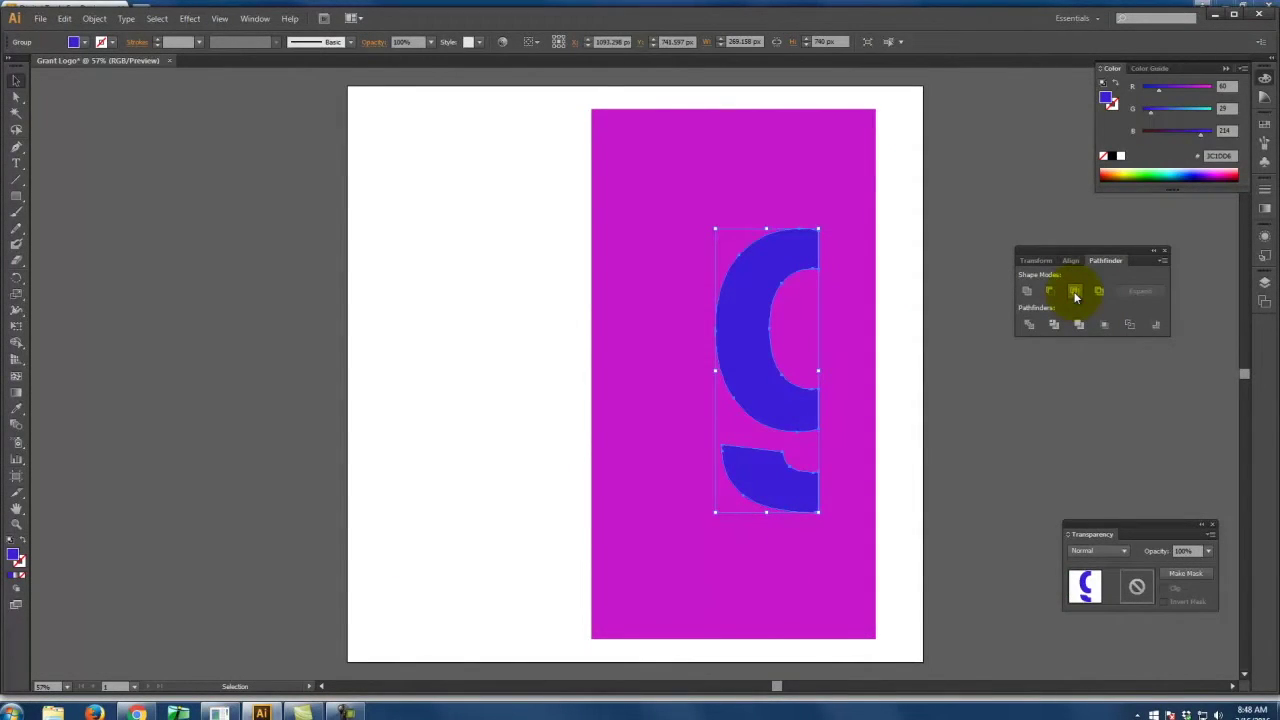
key("ctrl+z")
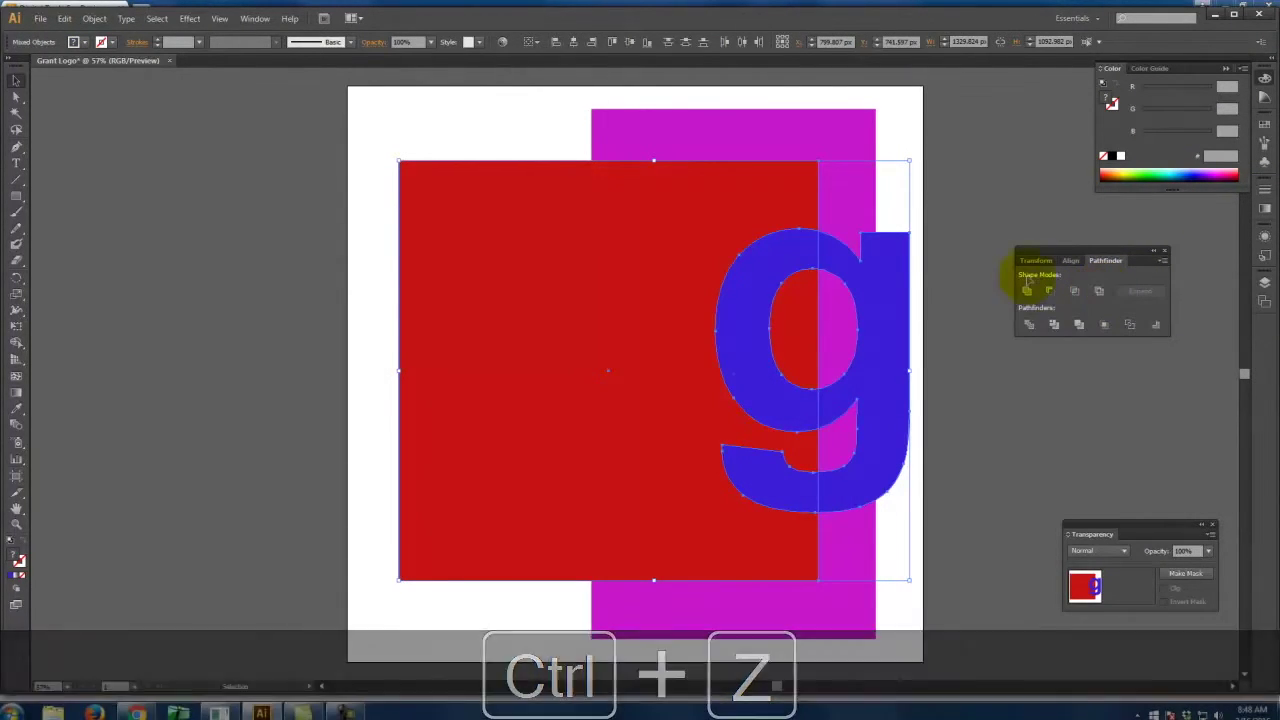
left_click(1099, 291)
left_click_drag(623, 334, 473, 322)
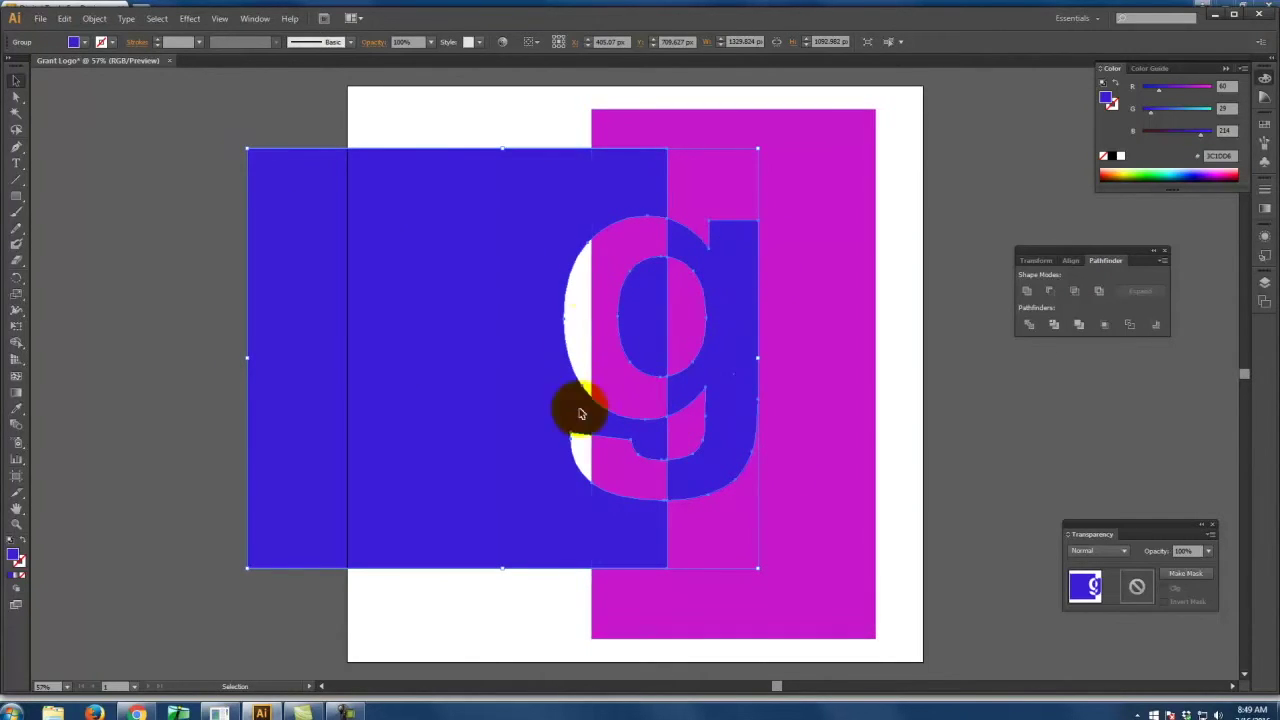
key("ctrl+z")
key("ctrl+z")
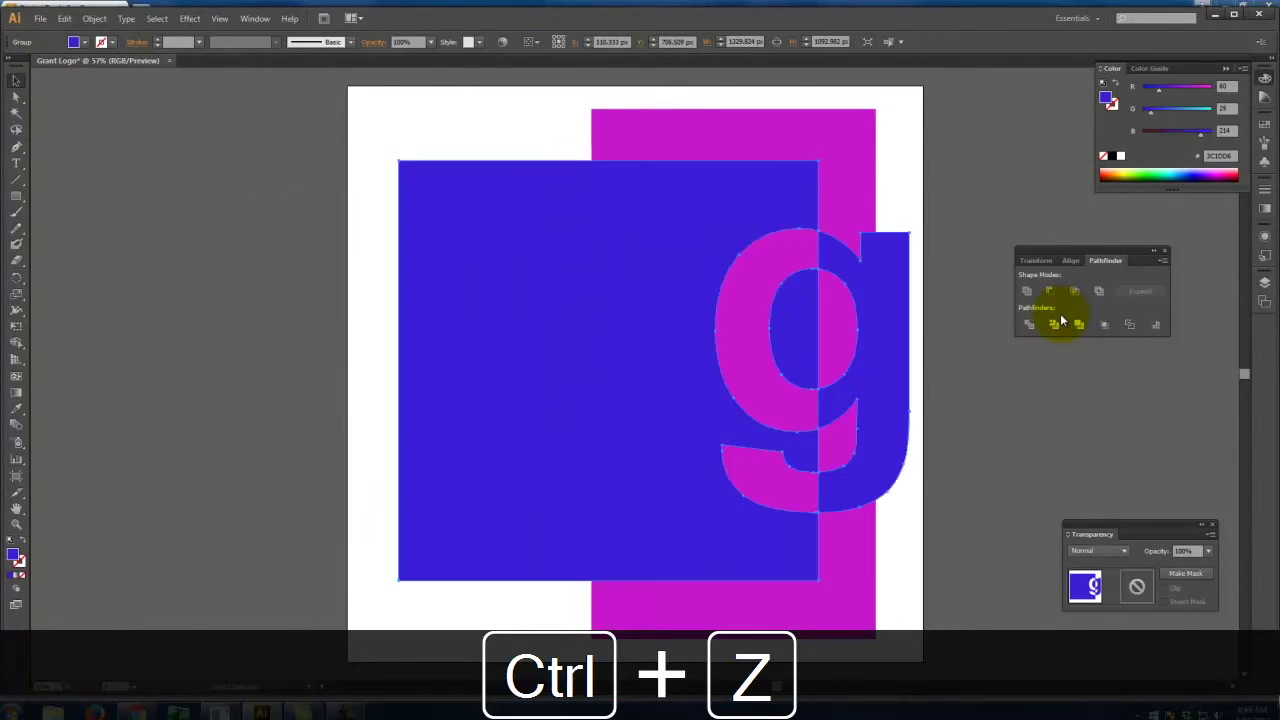
key("ctrl+z")
key("ctrl+z")
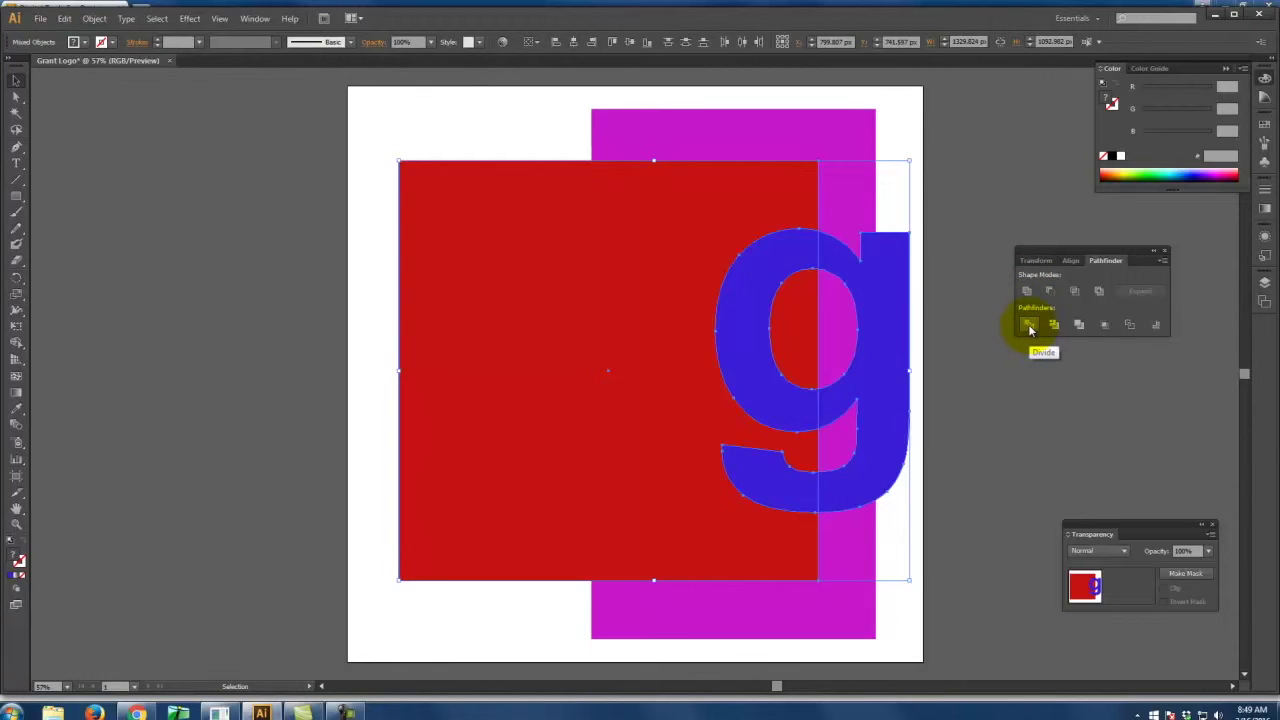
Step: Divide the overlapping blue g and red square into separate pieces with the Divide pathfinder
left_click(1028, 325)
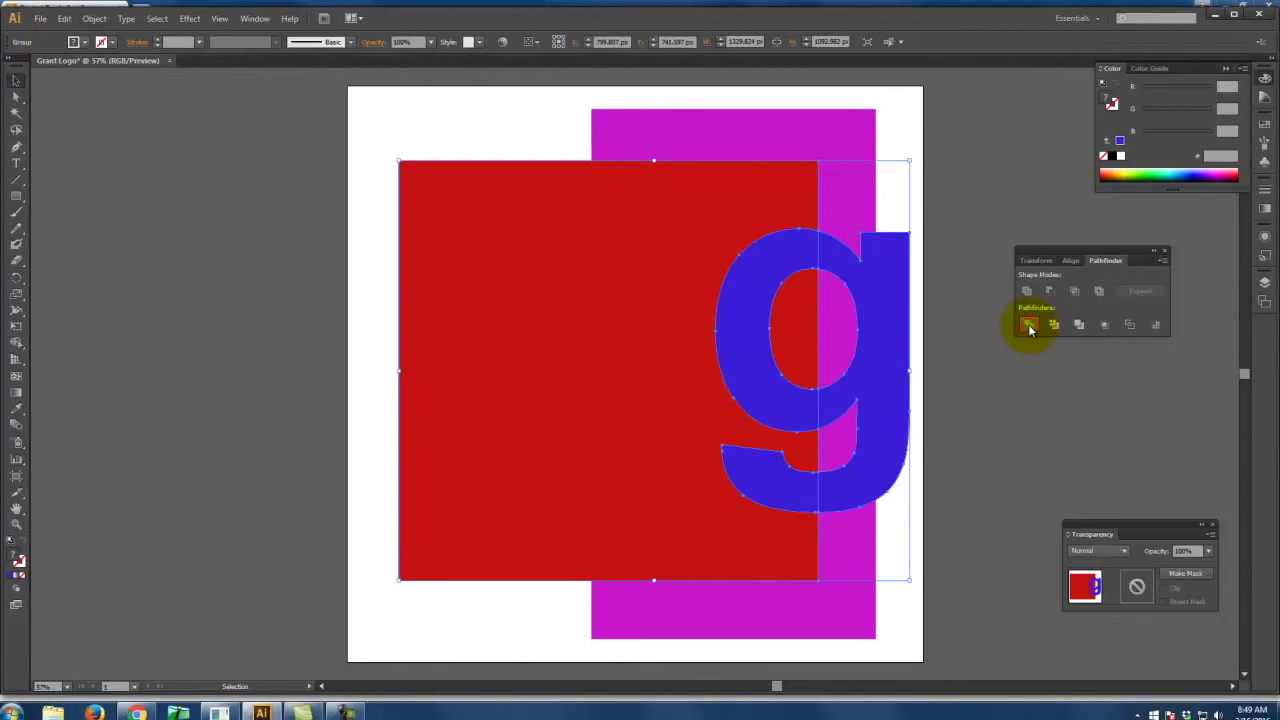
Step: Pull the divided pieces of the g and red square apart one by one to examine how the shapes were cut
left_click(20, 102)
left_click(602, 298)
left_click_drag(602, 298, 733, 308)
left_click_drag(857, 277, 893, 262)
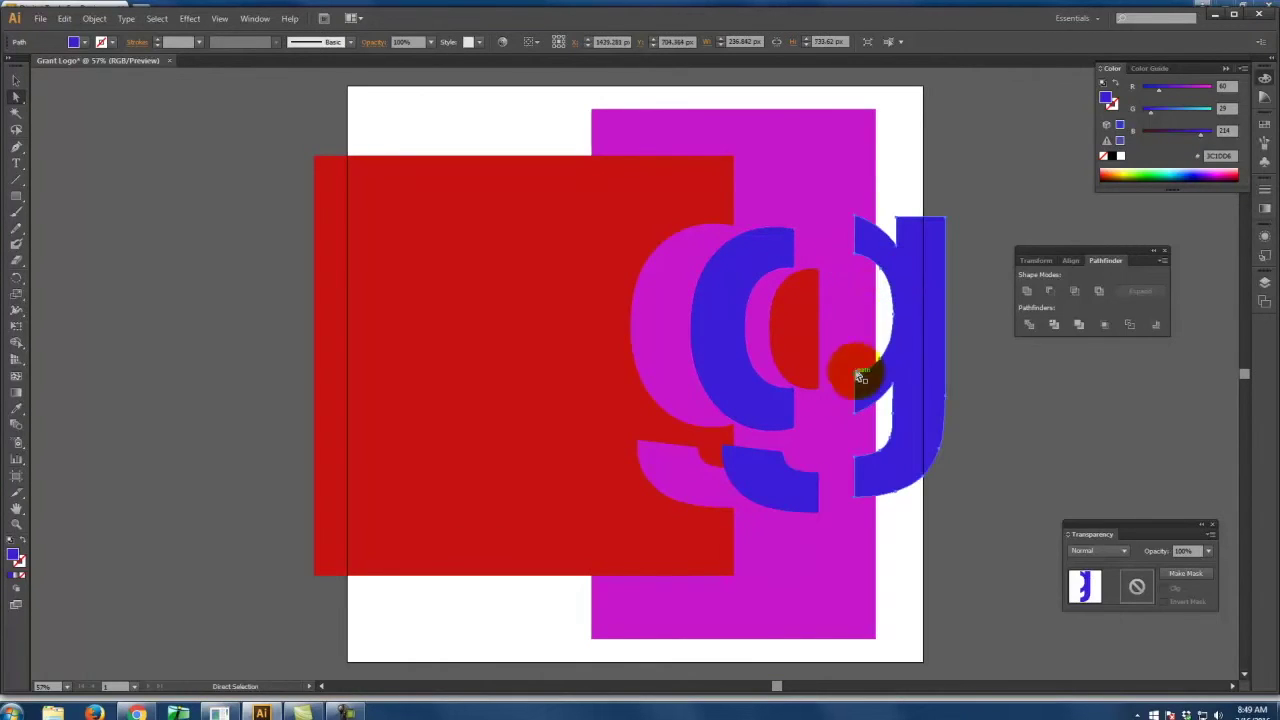
left_click_drag(780, 480, 794, 524)
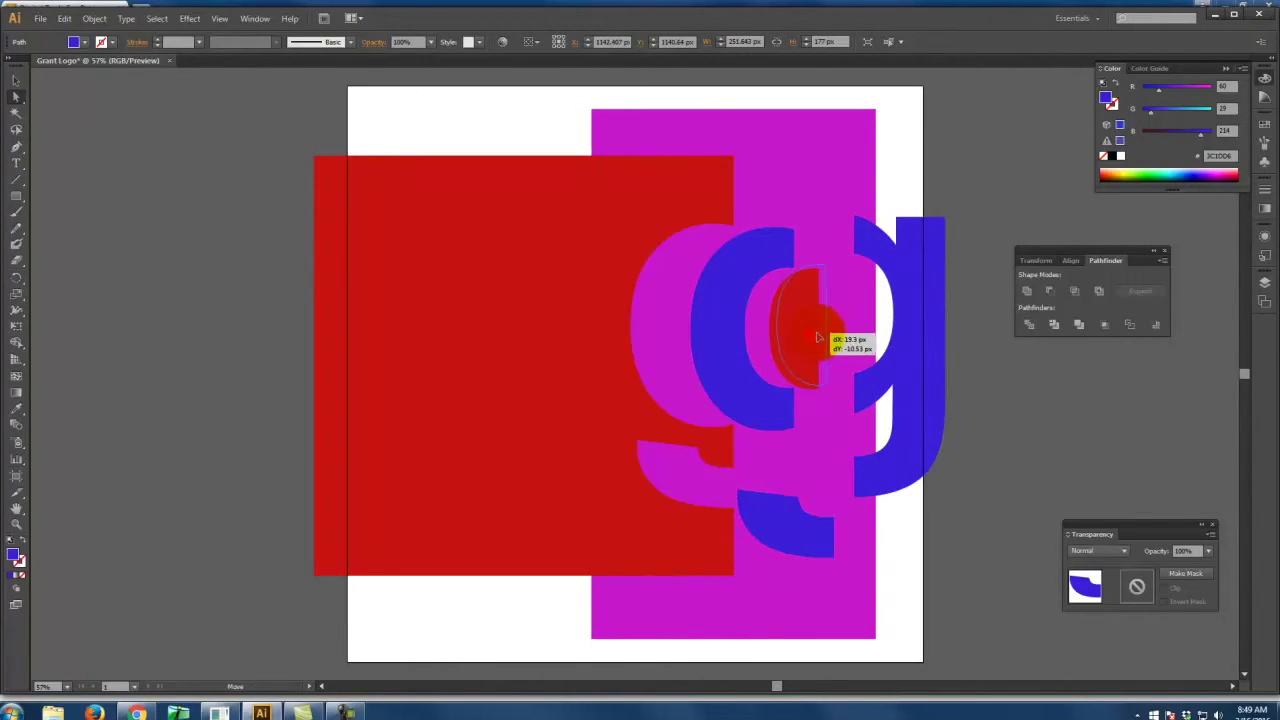
left_click_drag(817, 338, 822, 334)
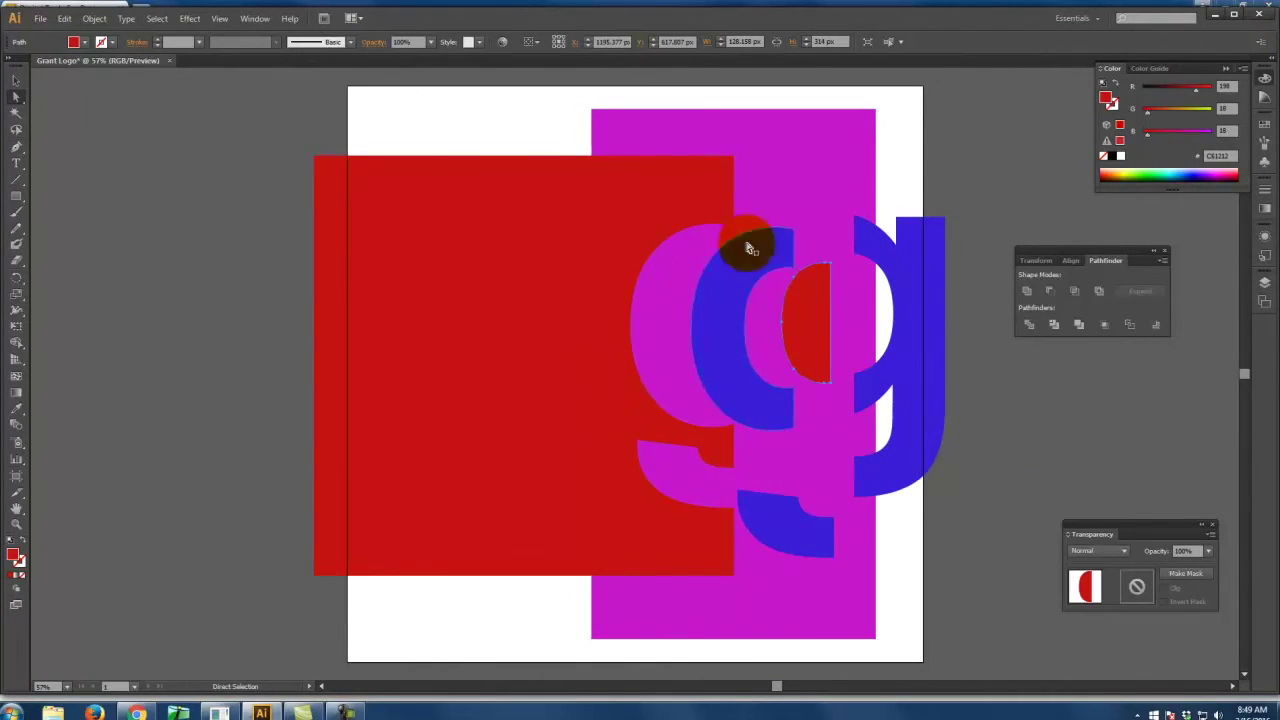
left_click(539, 153)
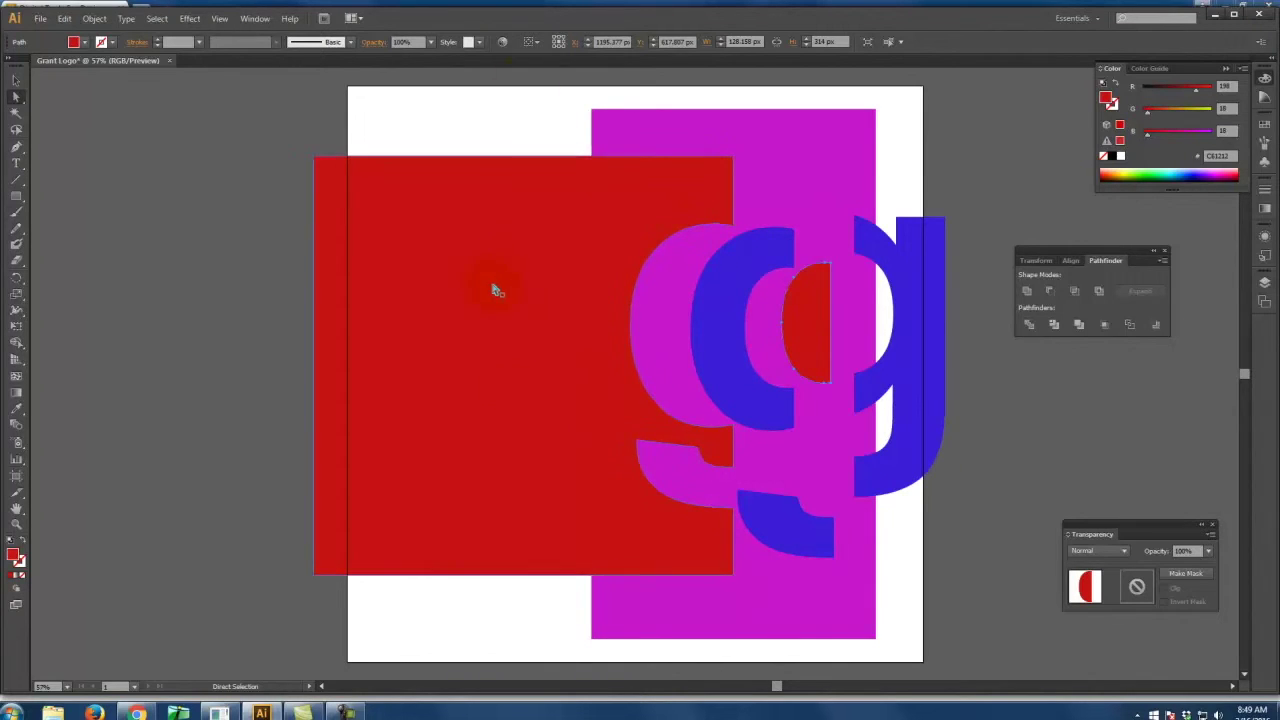
left_click(897, 398)
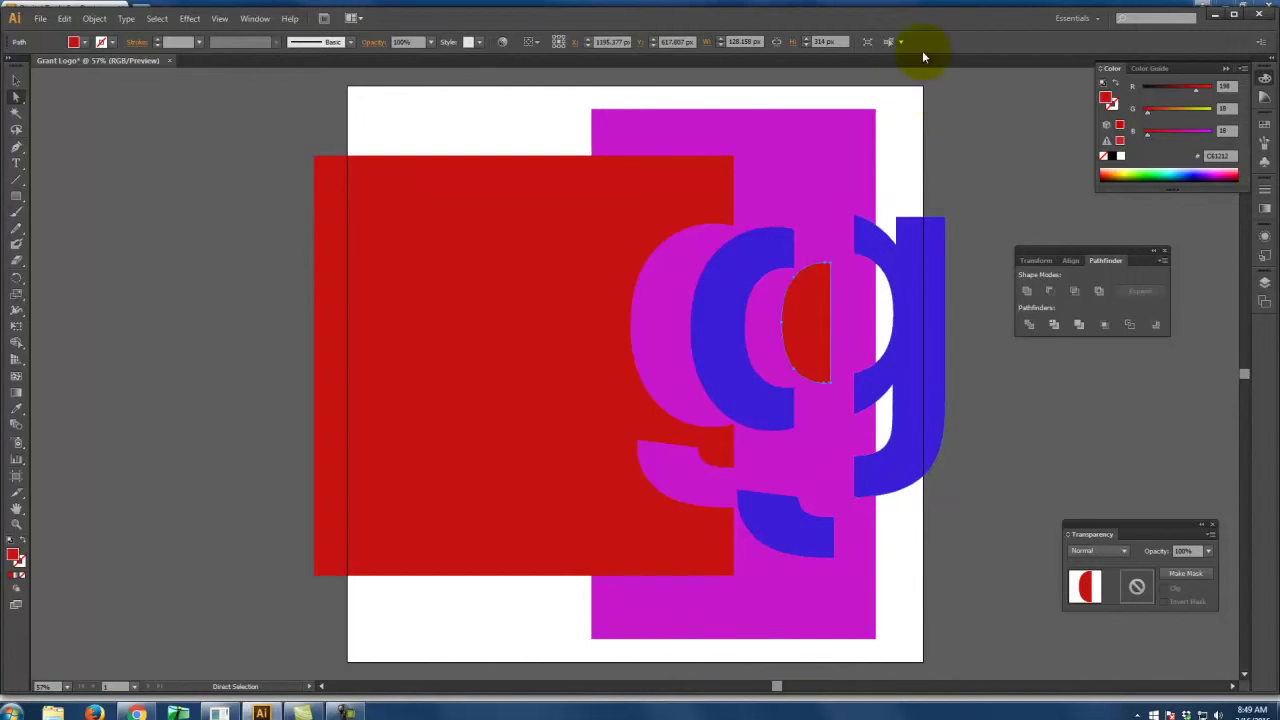
Step: Undo the moves of the separate pieces and the Divide operation
key("ctrl+z")
key("ctrl+z")
key("ctrl+z")
key("ctrl+z")
key("ctrl+z")
key("ctrl+z")
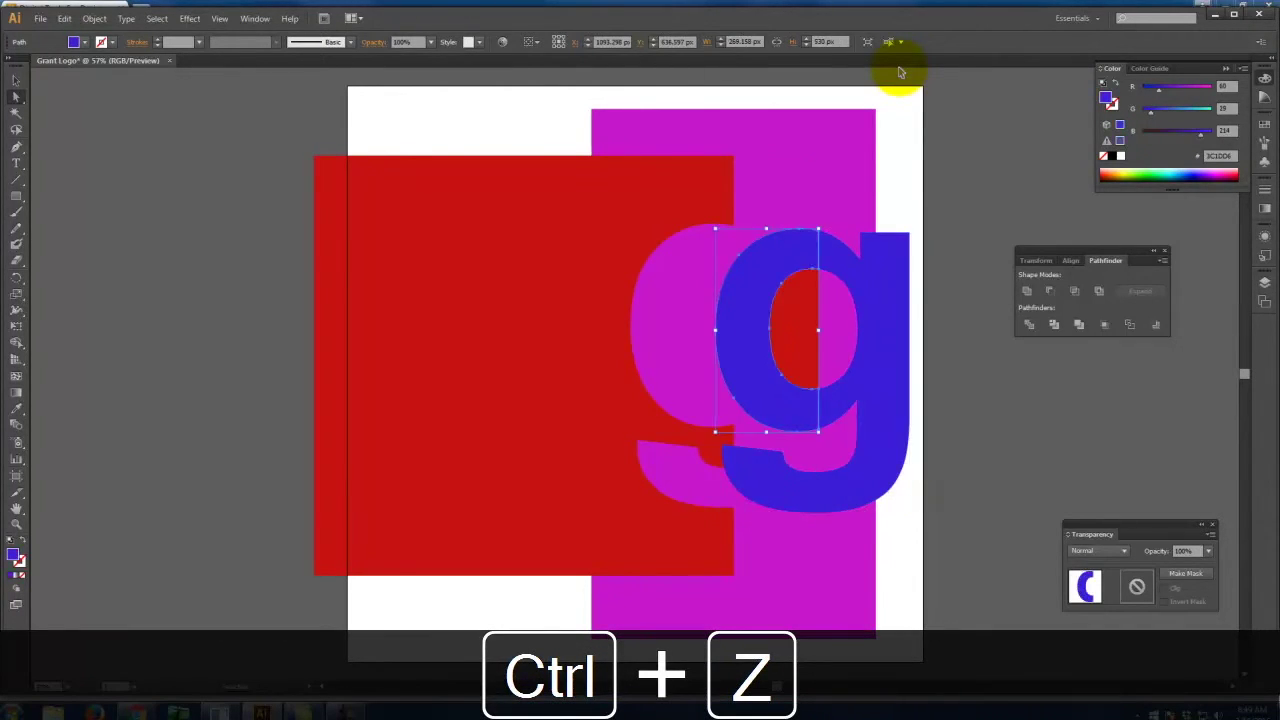
key("ctrl+z")
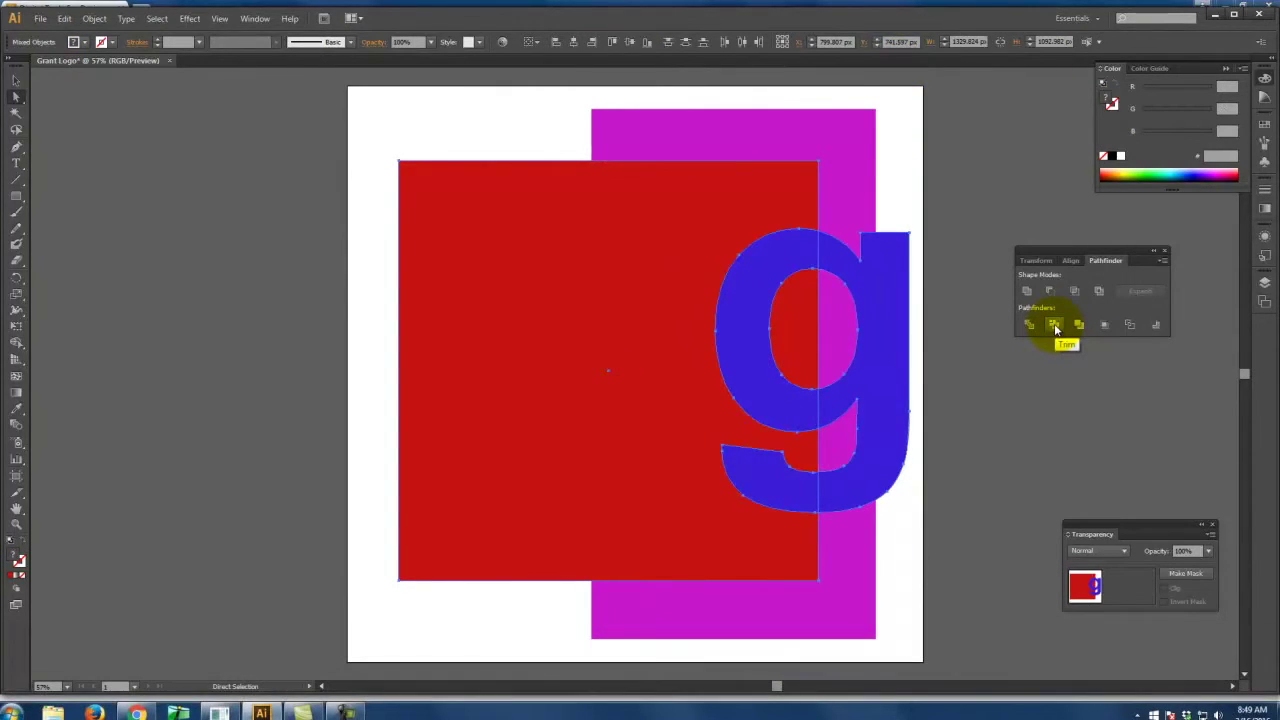
Step: Try Trim on the blue g and the red square, move the g away to check the cutout, and undo it
left_click(1055, 326)
left_click(854, 342)
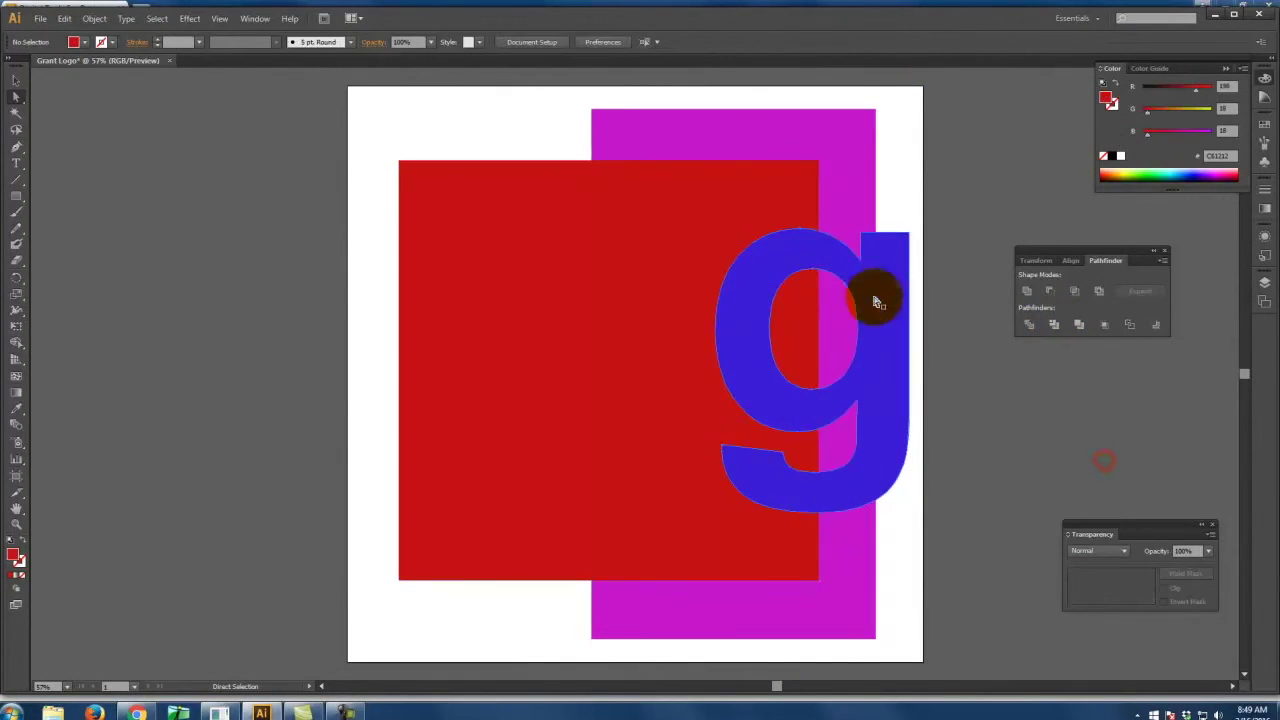
left_click_drag(882, 316, 1010, 377)
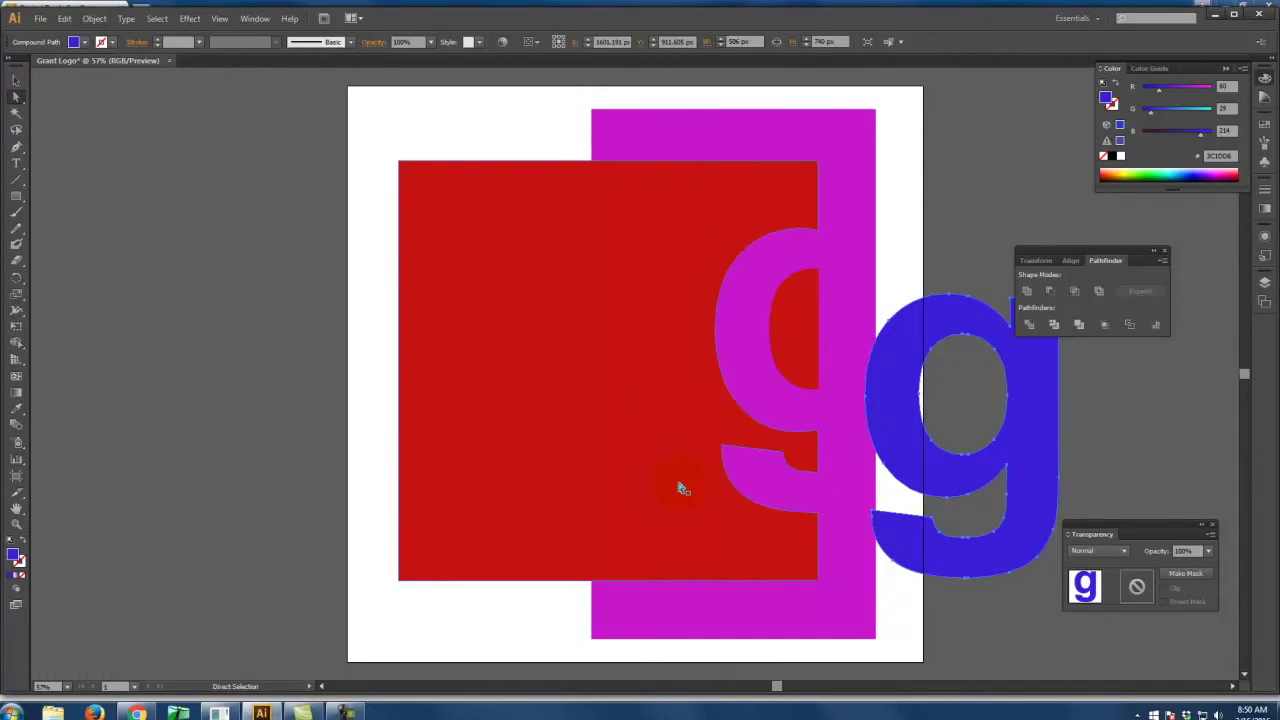
key("ctrl+z")
key("ctrl+z")
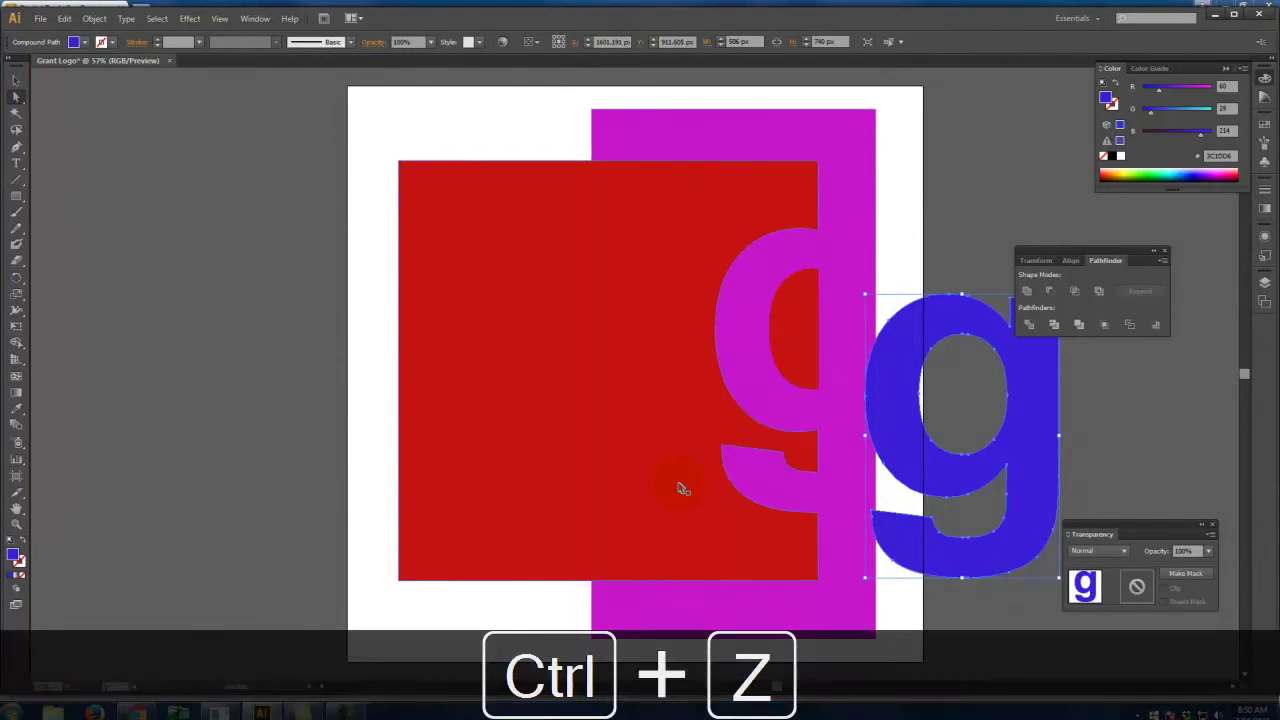
Step: Try Merge on the g and red square, move the red pieces apart to check them, and undo everything
left_click(1079, 325)
mouse_move(899, 302)
left_mouse_down()
mouse_move(971, 309)
mouse_move(877, 305)
left_mouse_up()
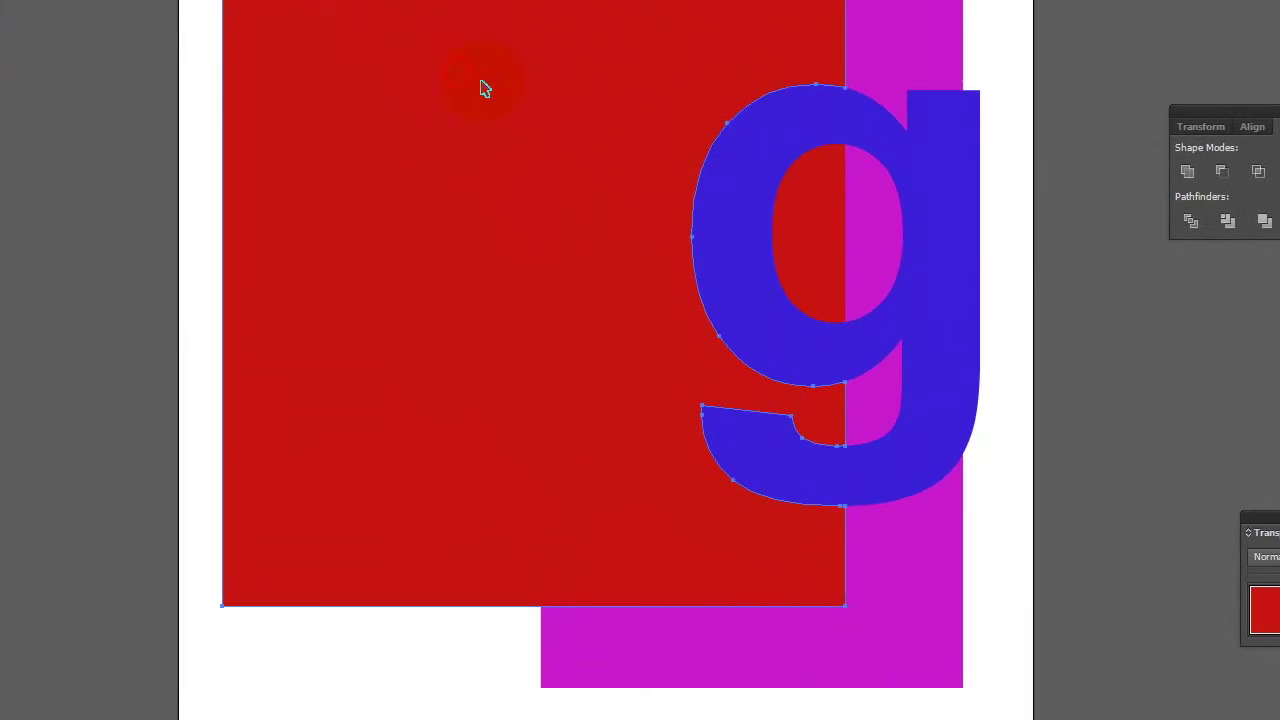
left_click_drag(481, 89, 293, 72)
left_click_drag(800, 137, 1101, 240)
key("ctrl+z")
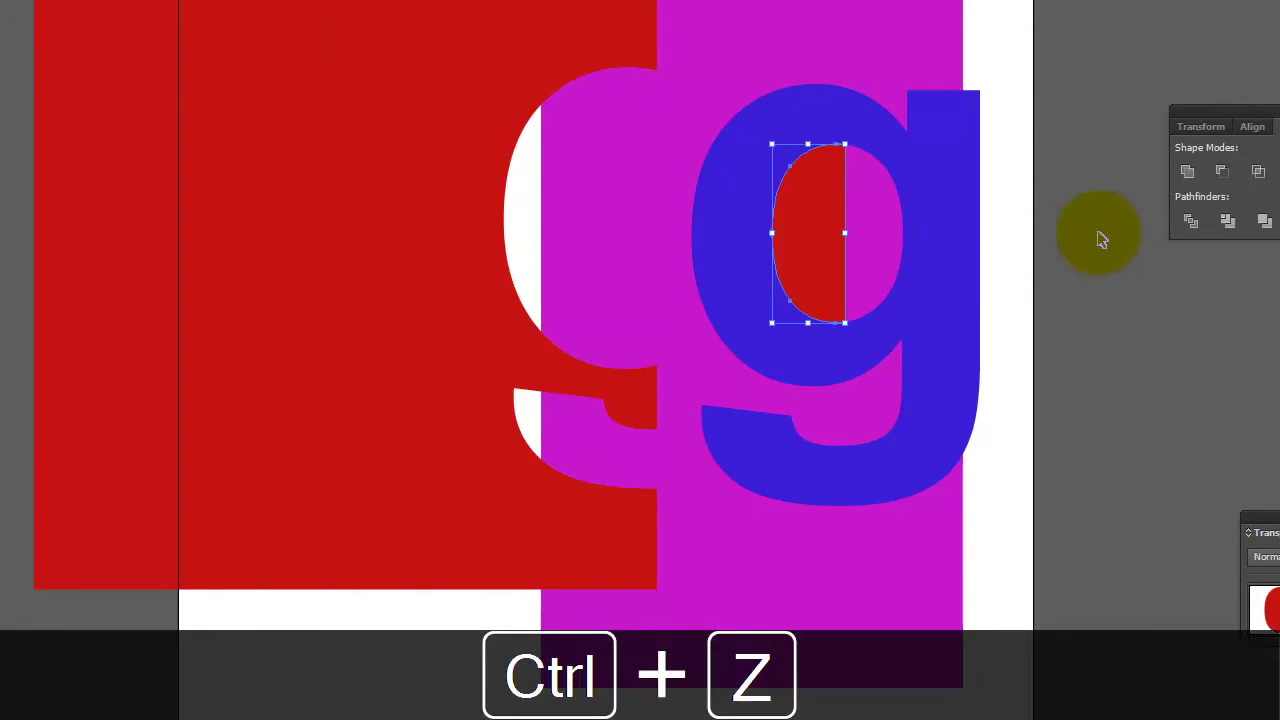
key("ctrl+z")
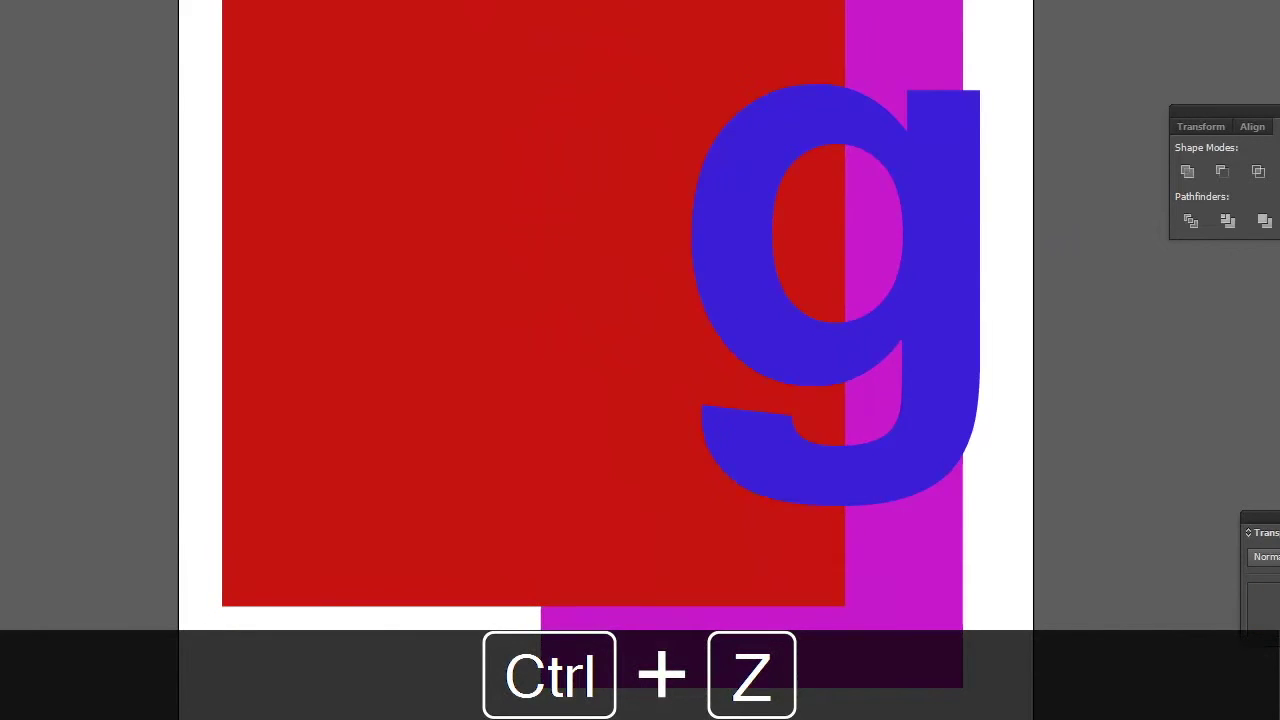
key("ctrl+z")
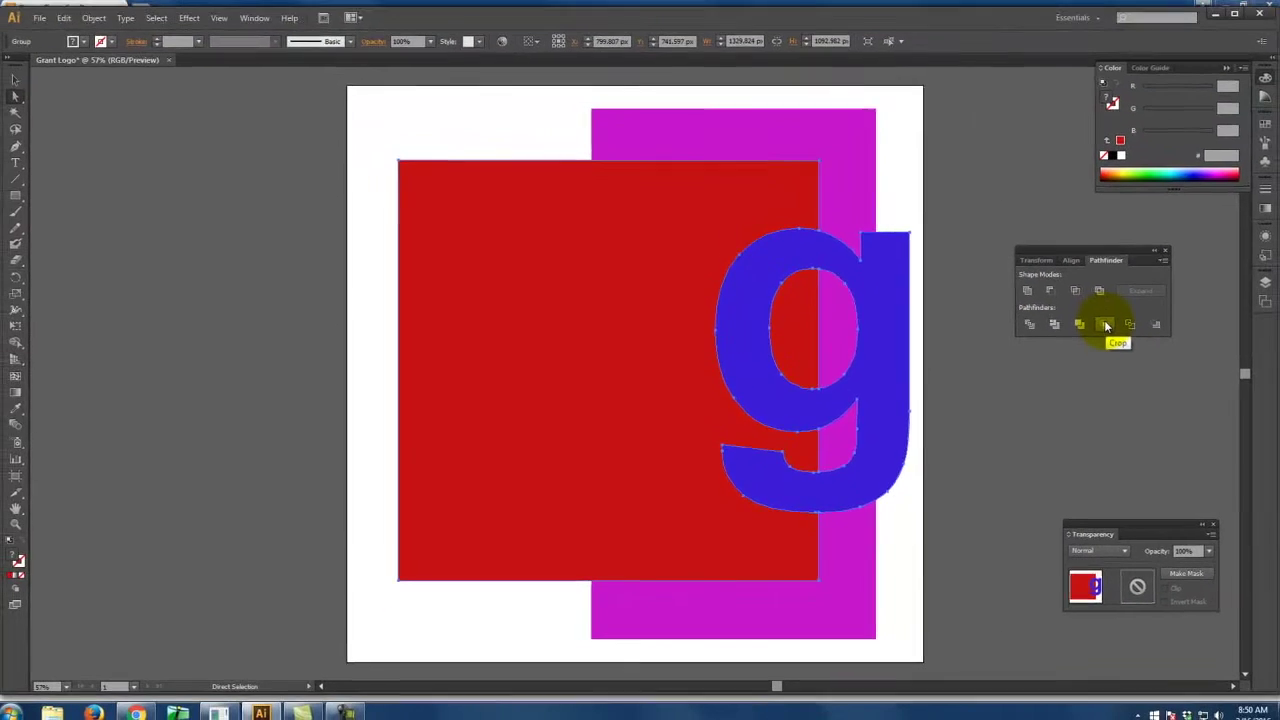
Step: Try Crop on the g and red square, select the resulting paths to inspect them, and undo the crop
left_click(1265, 220)
left_click(917, 201)
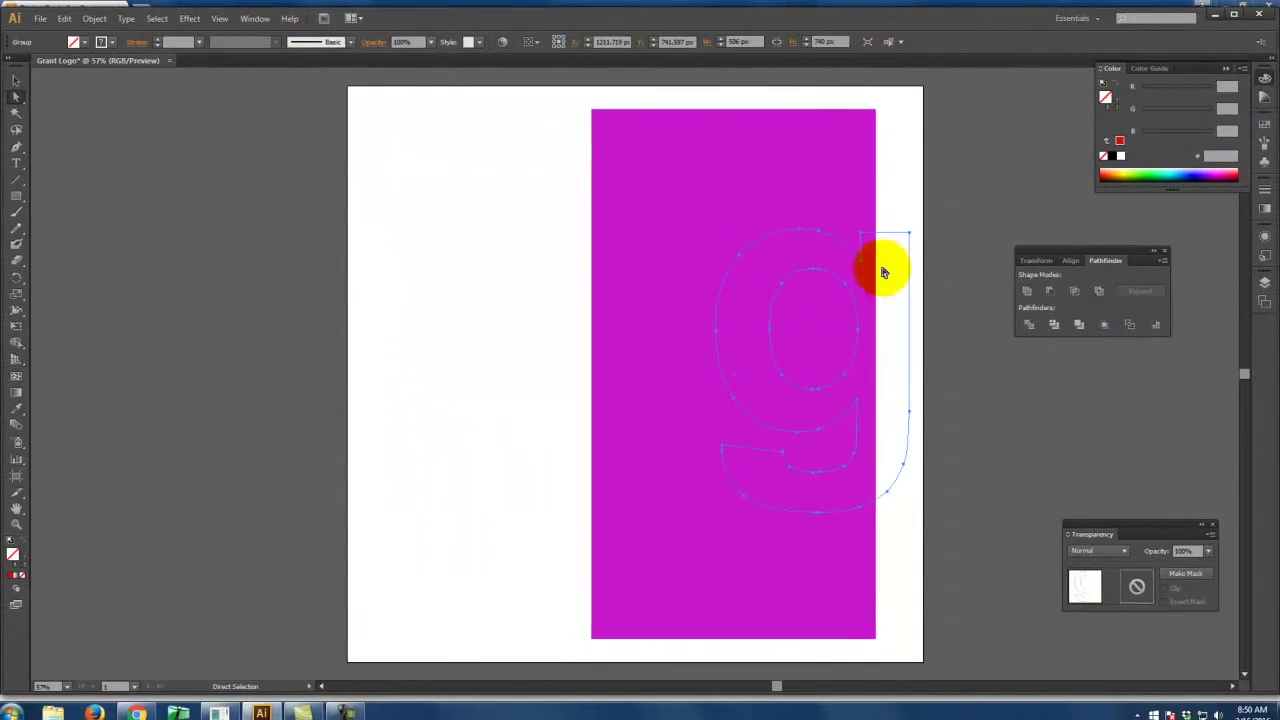
left_click(962, 214)
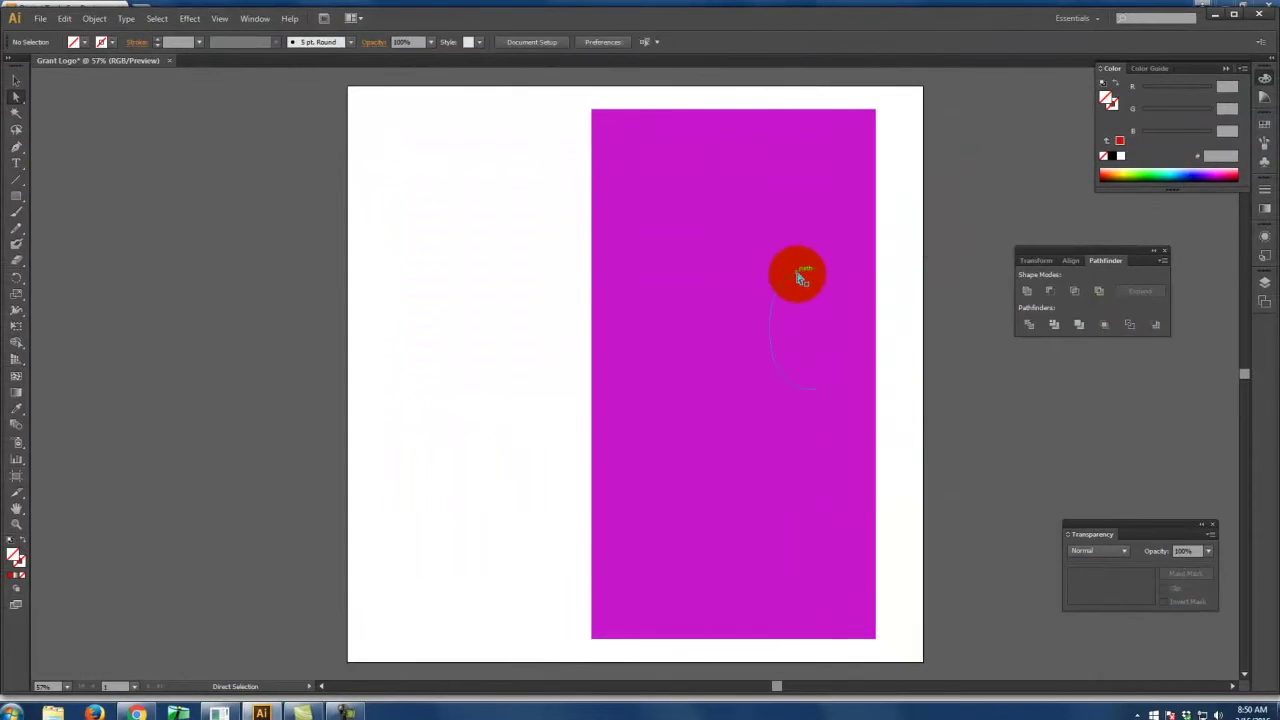
left_click(804, 268)
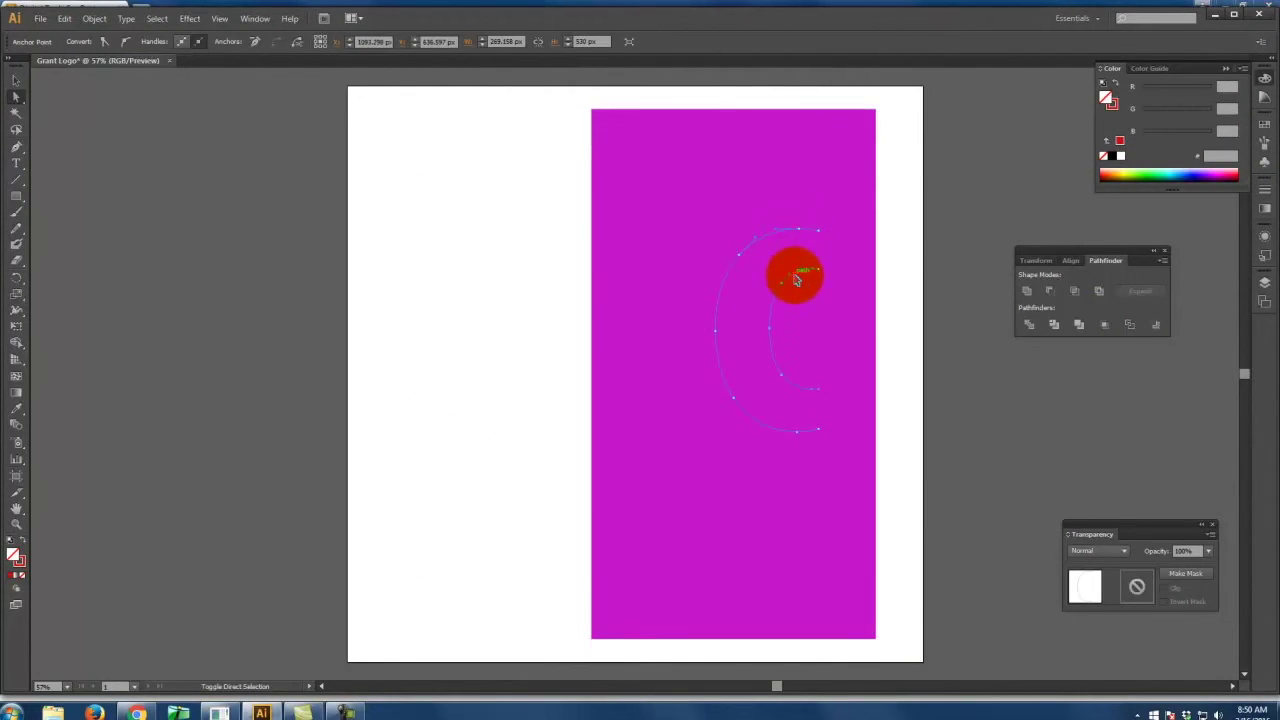
left_click(794, 273)
key("ctrl+z")
key("ctrl+z")
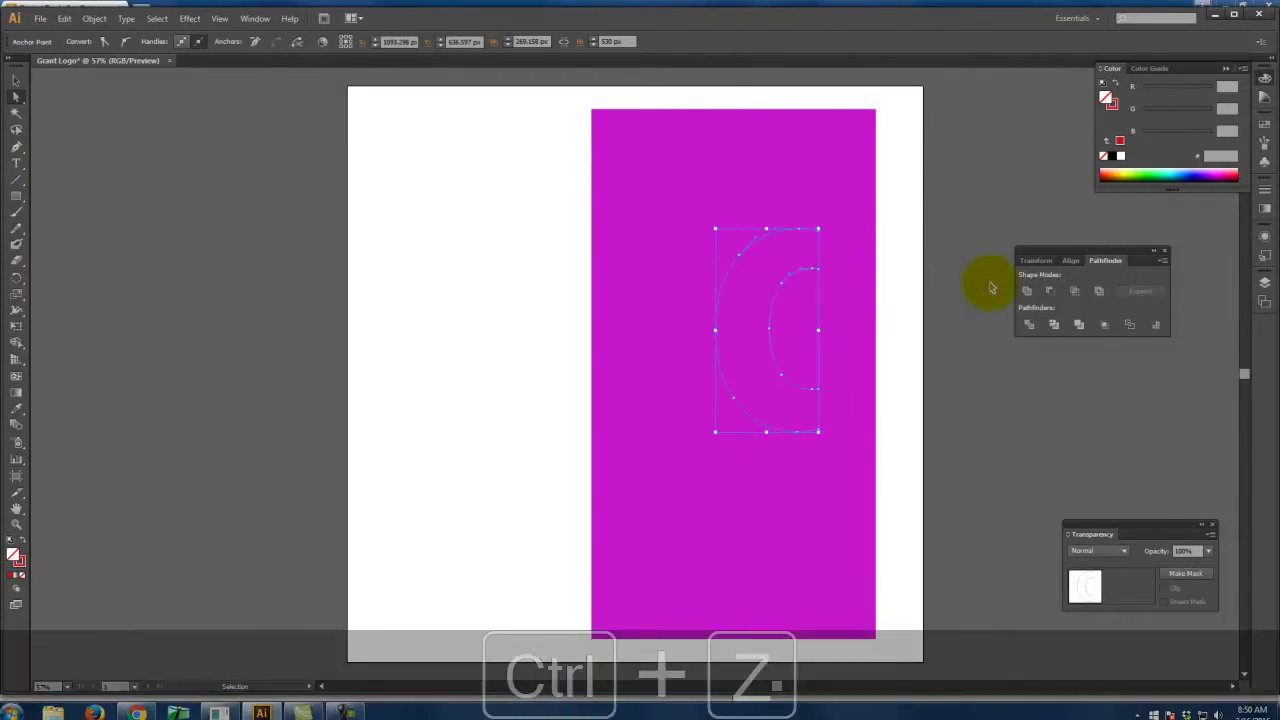
Step: Try the Outline pathfinder on the g and red square, select a segment of the g to inspect it, and undo
left_click(1132, 330)
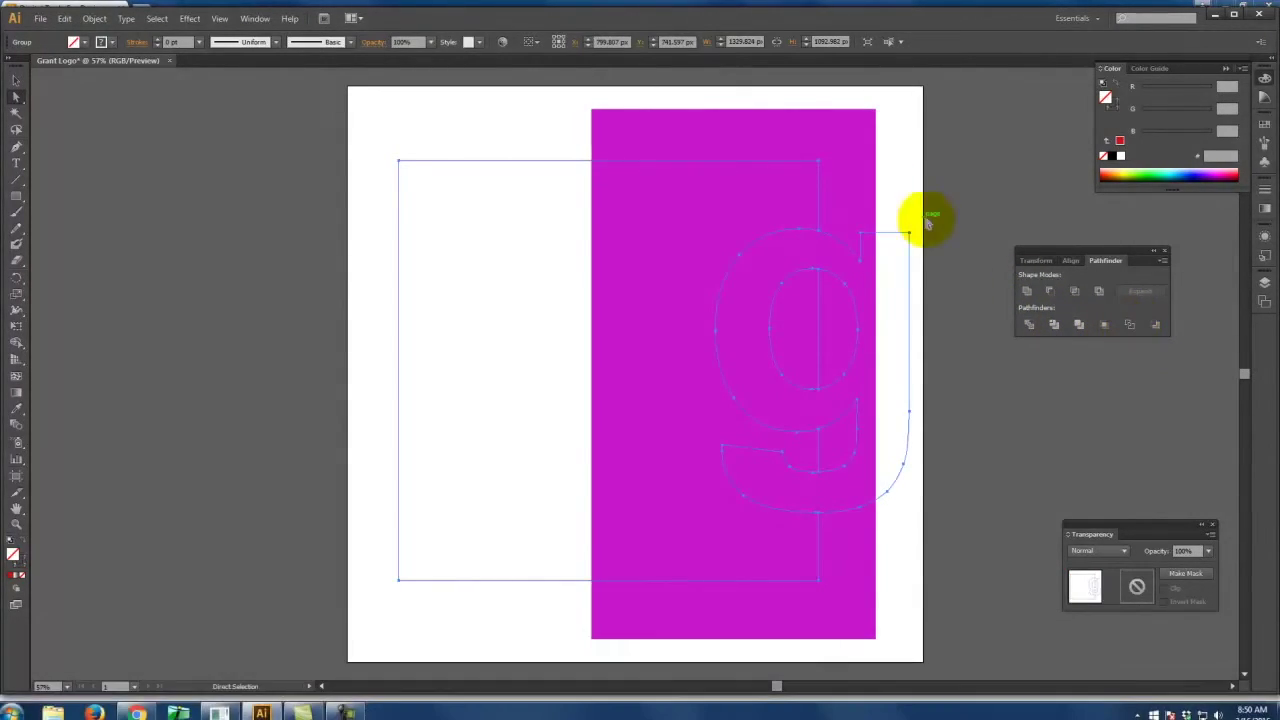
left_click(945, 183)
left_click(829, 239)
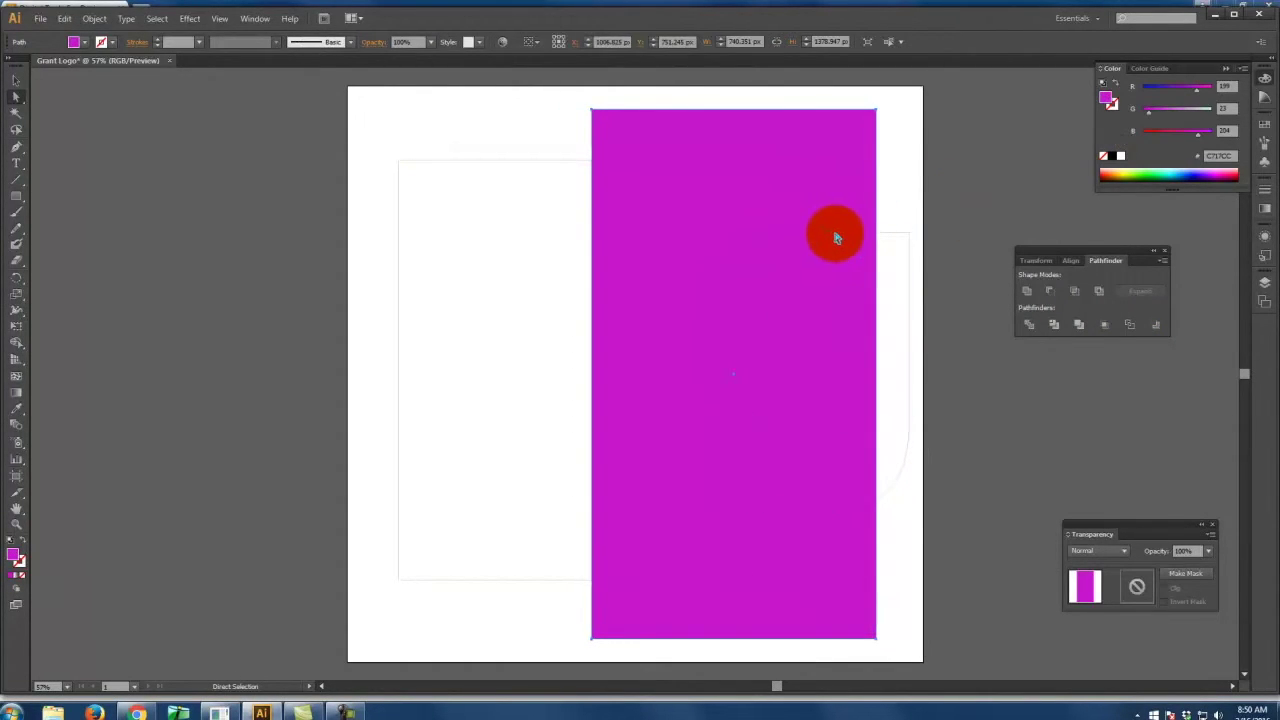
left_click(871, 243)
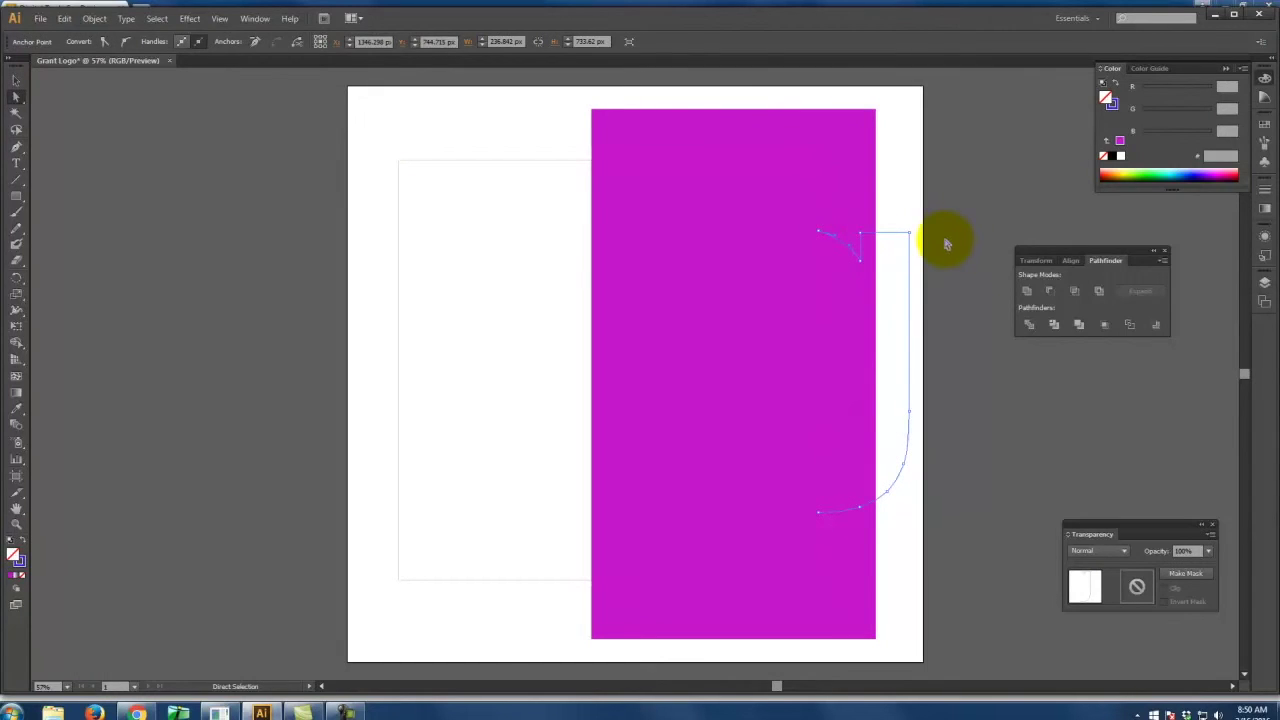
key("ctrl+z")
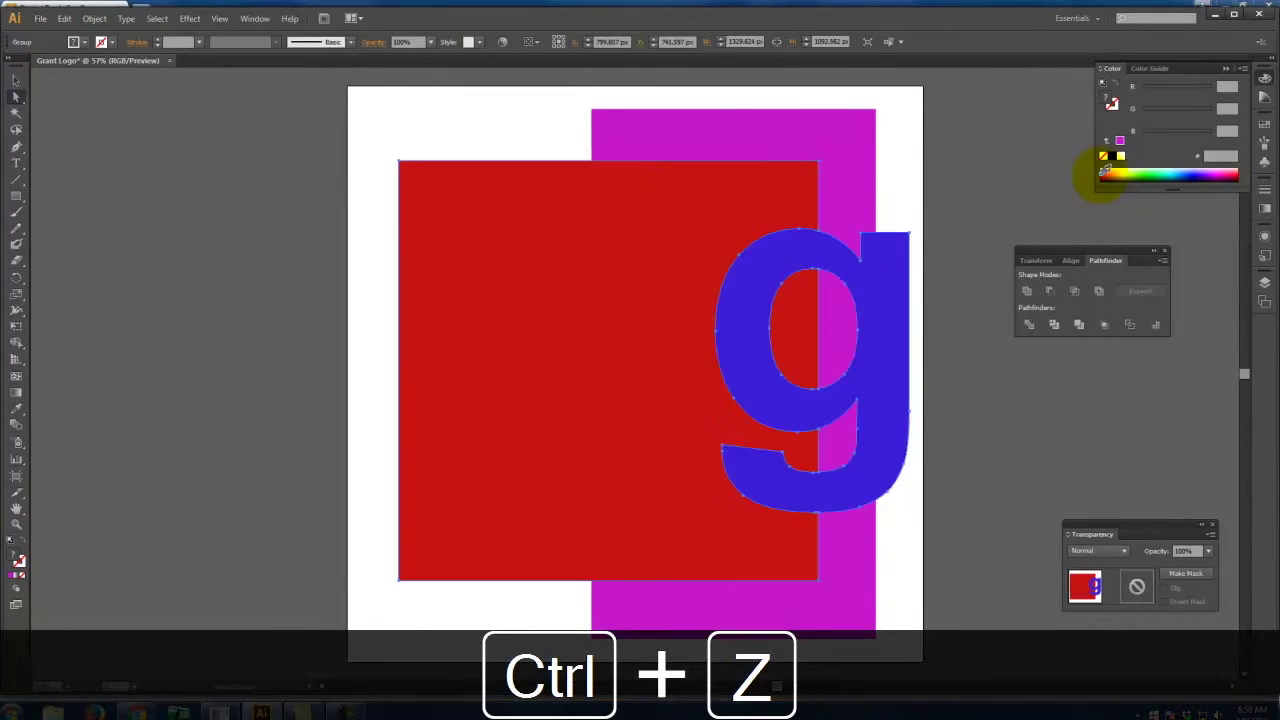
Step: Try Minus Back on the g and red square, select the remaining g to check it, and undo the operation
left_click(1157, 326)
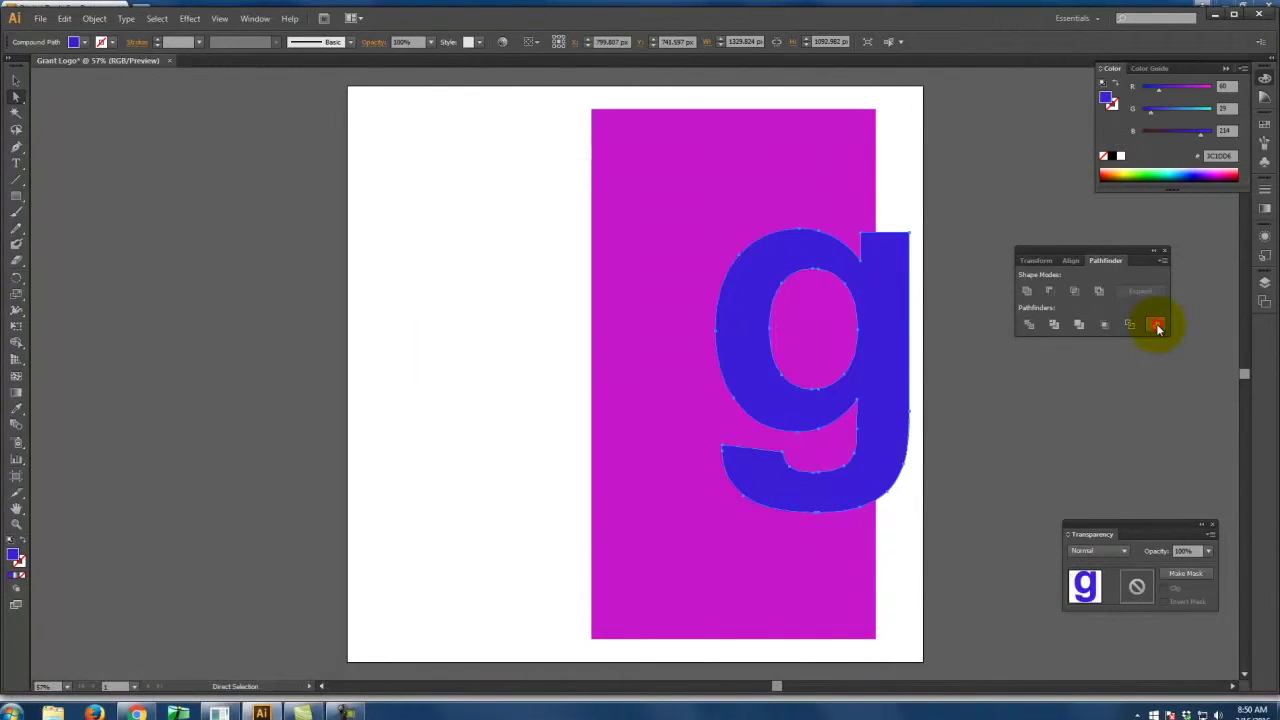
left_click(945, 191)
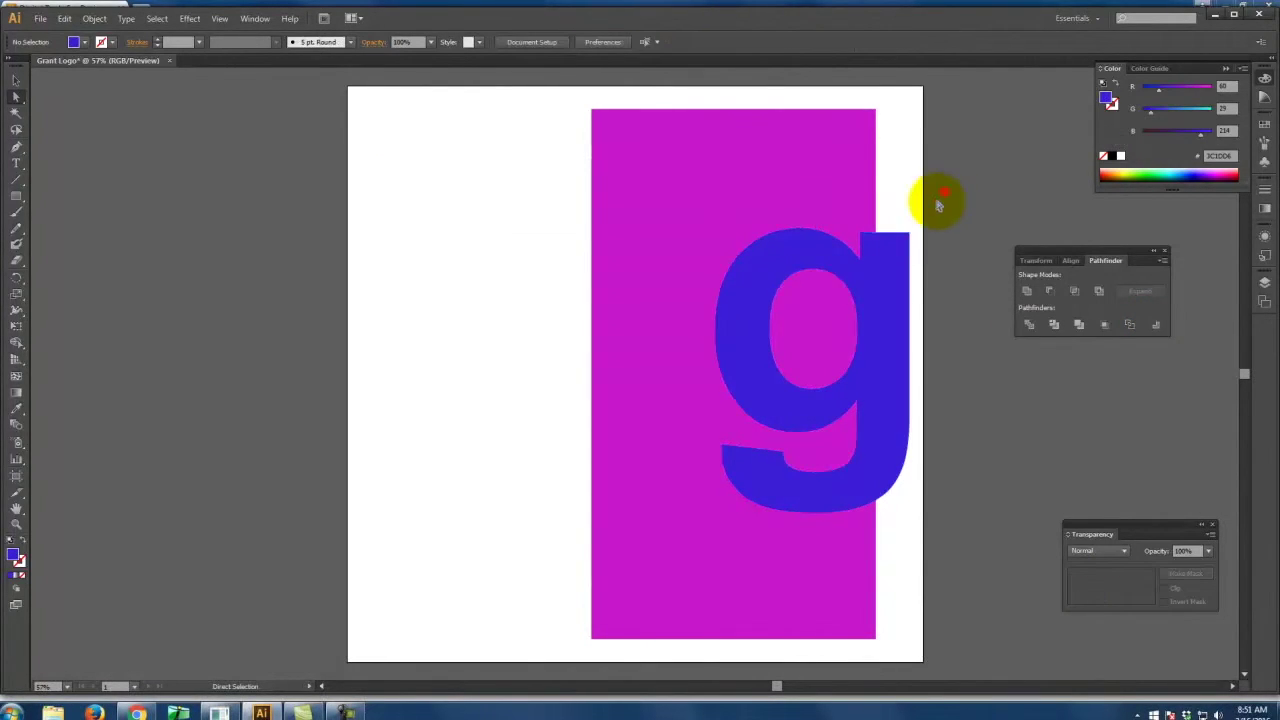
left_click(752, 287)
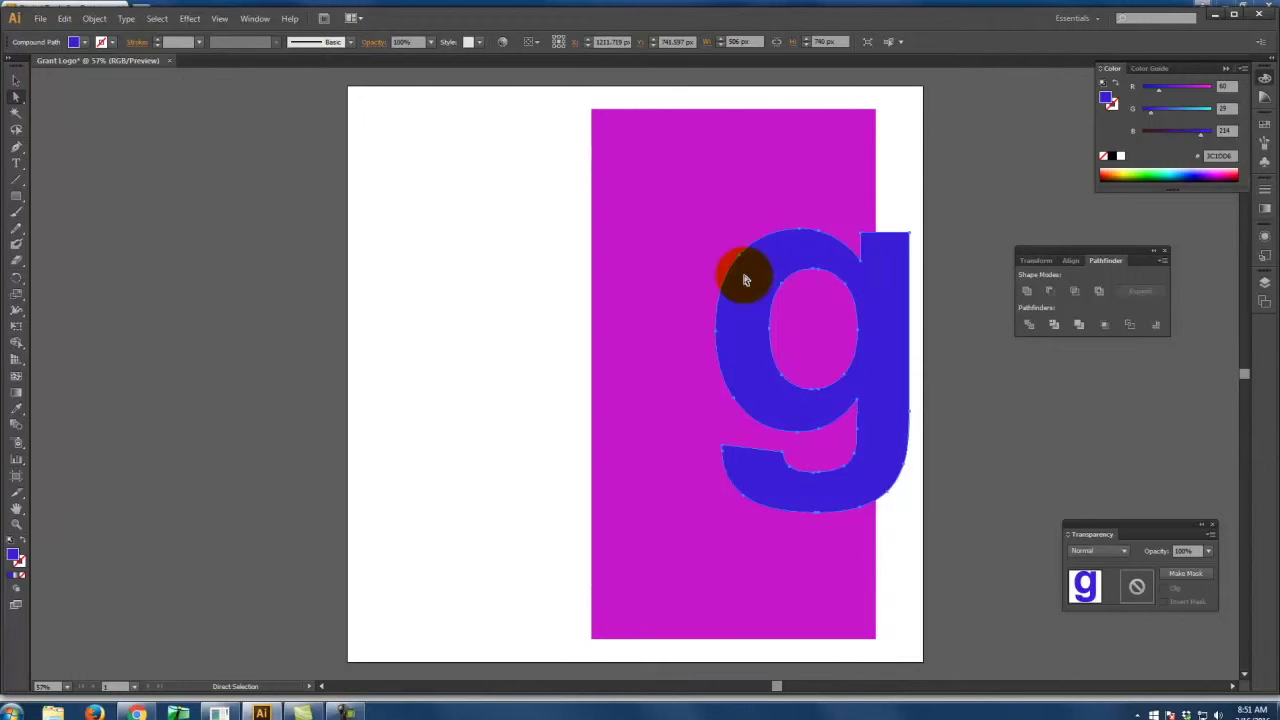
key("ctrl+z")
key("ctrl+z")
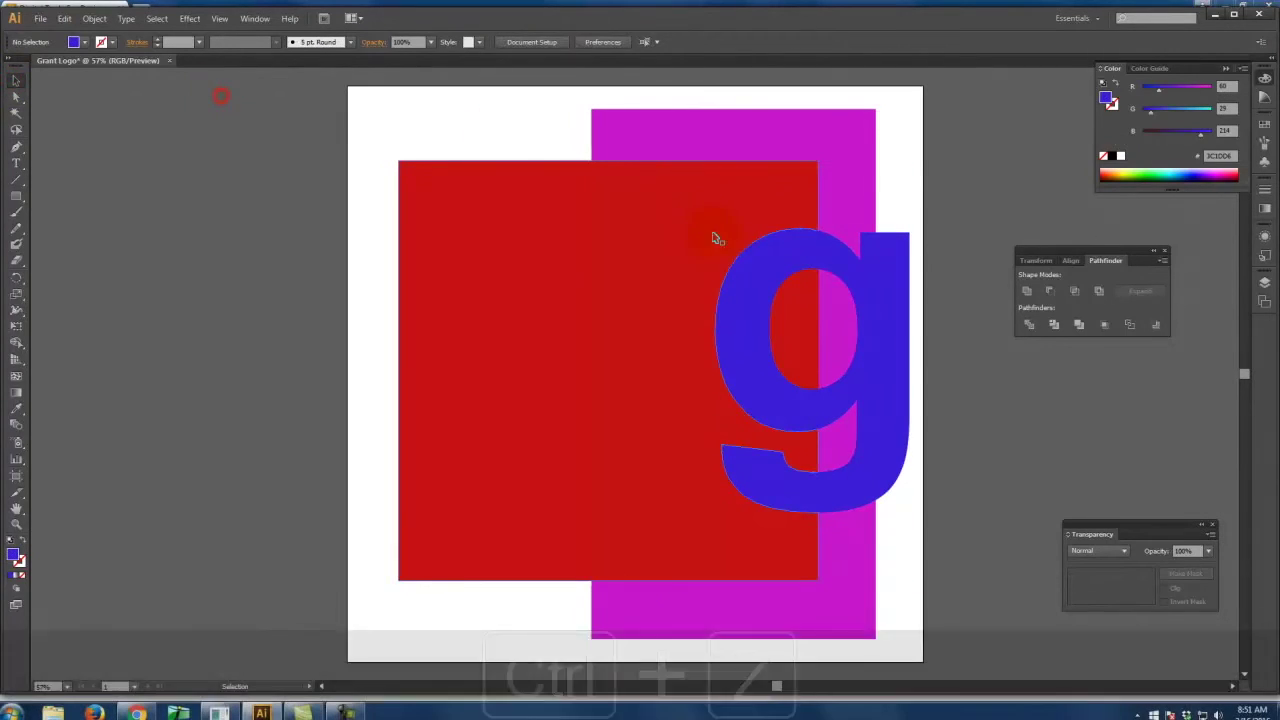
Step: Undo back to separate shapes and move the blue g flush into the red square's lower-right corner
left_click(866, 290)
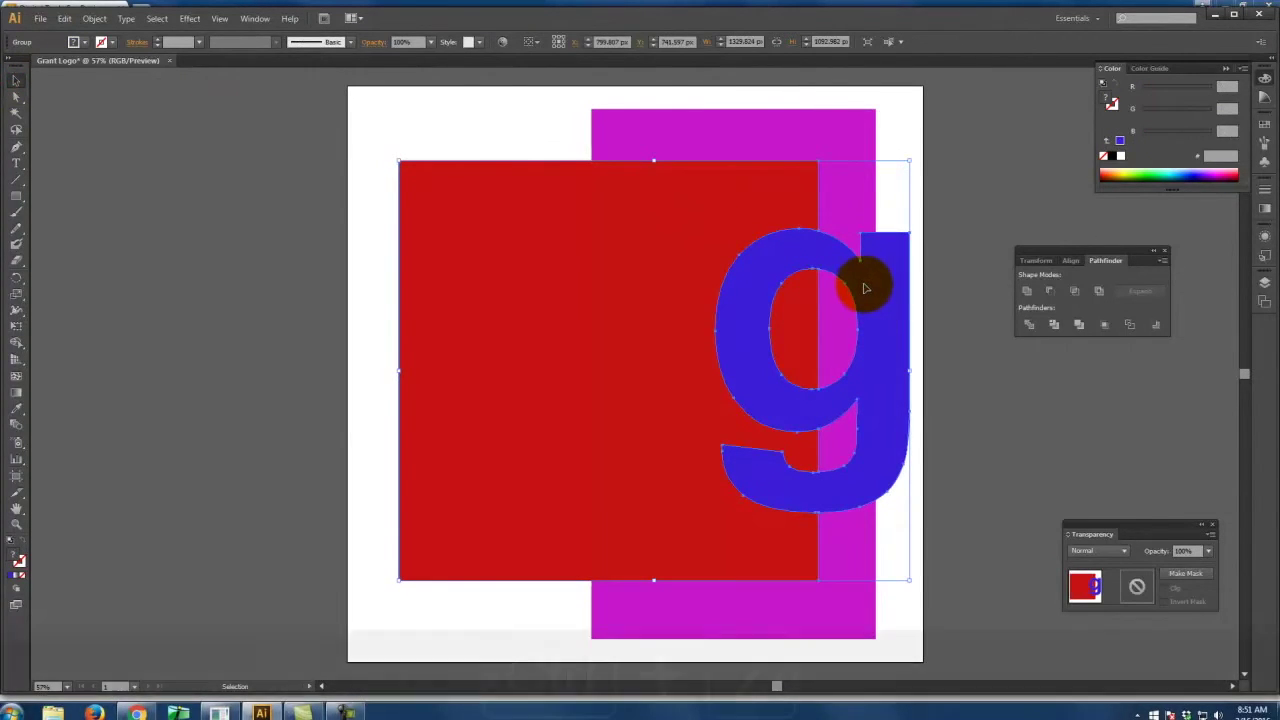
key("ctrl+z")
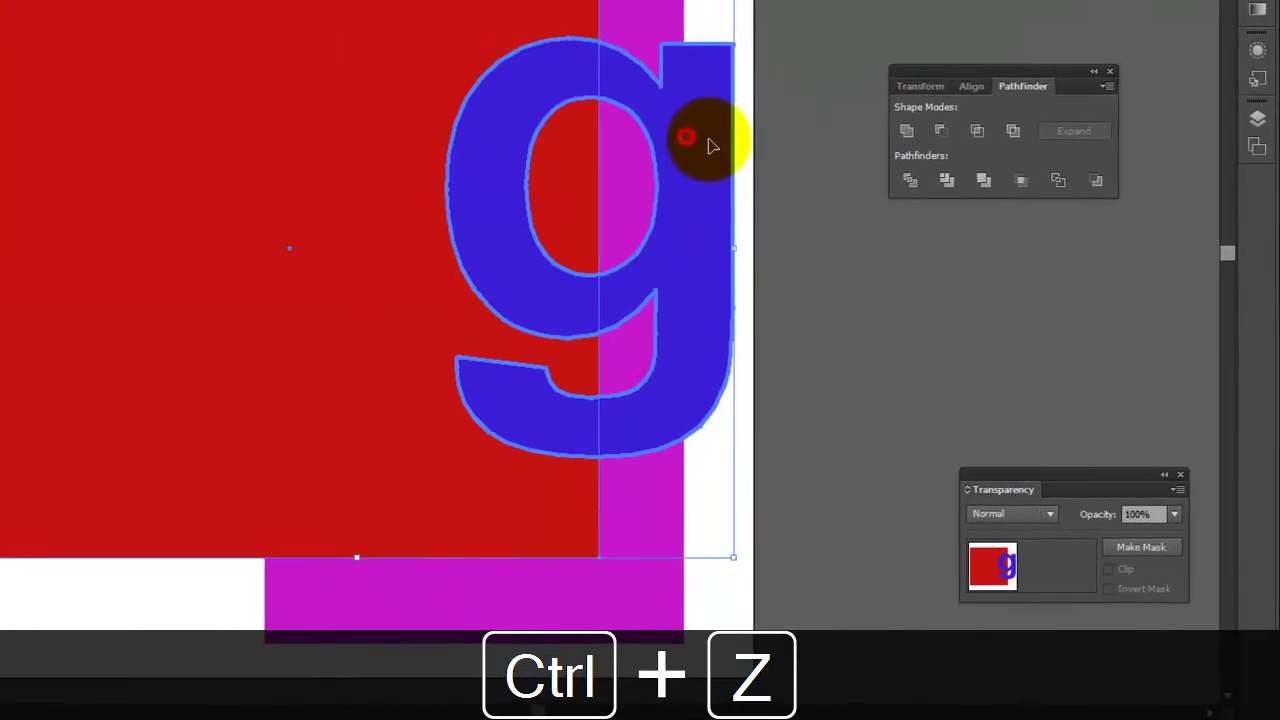
left_click(806, 94)
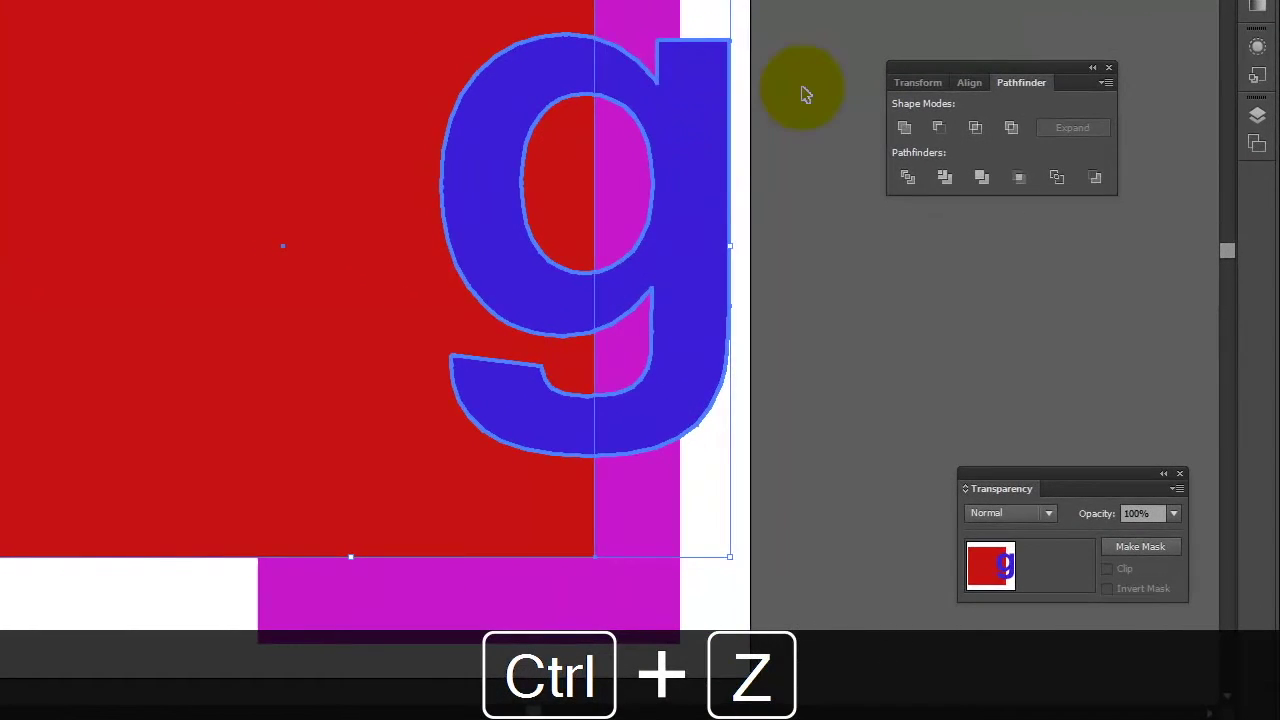
left_click_drag(677, 120, 538, 247)
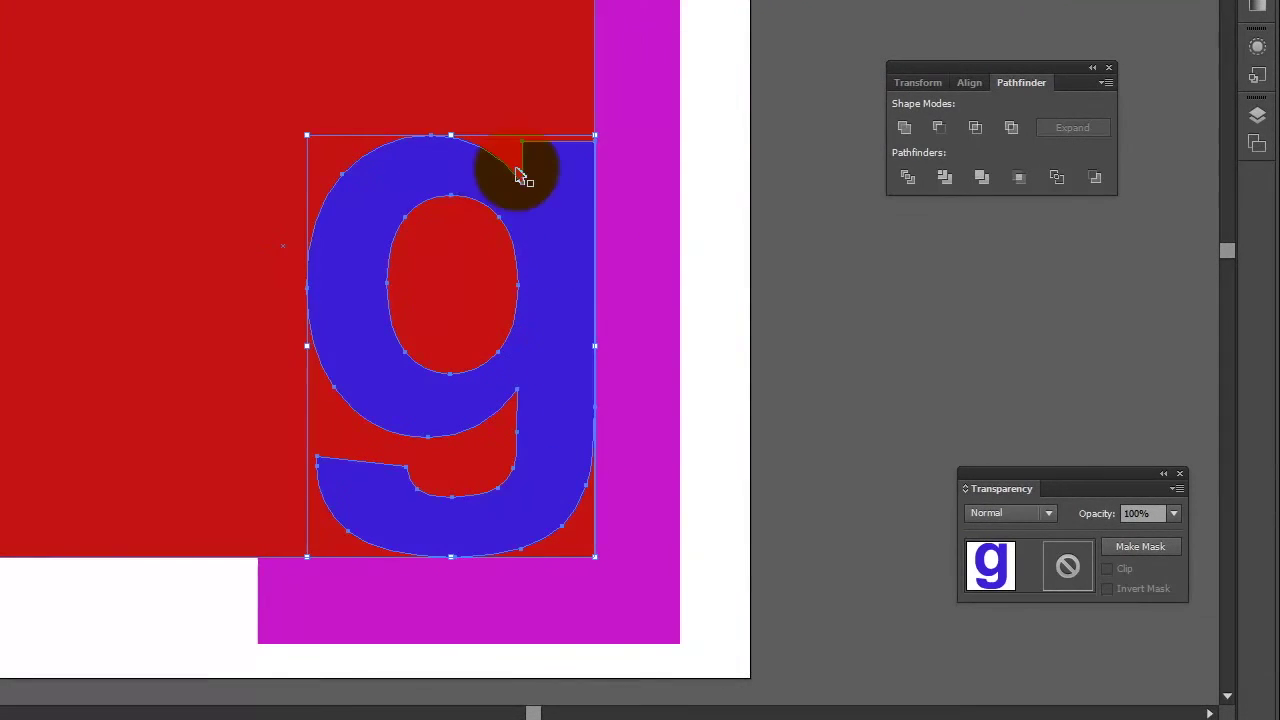
Step: Cut the blue g out of the red square with Minus Front
left_click(323, 46)
left_click(395, 218, "shift")
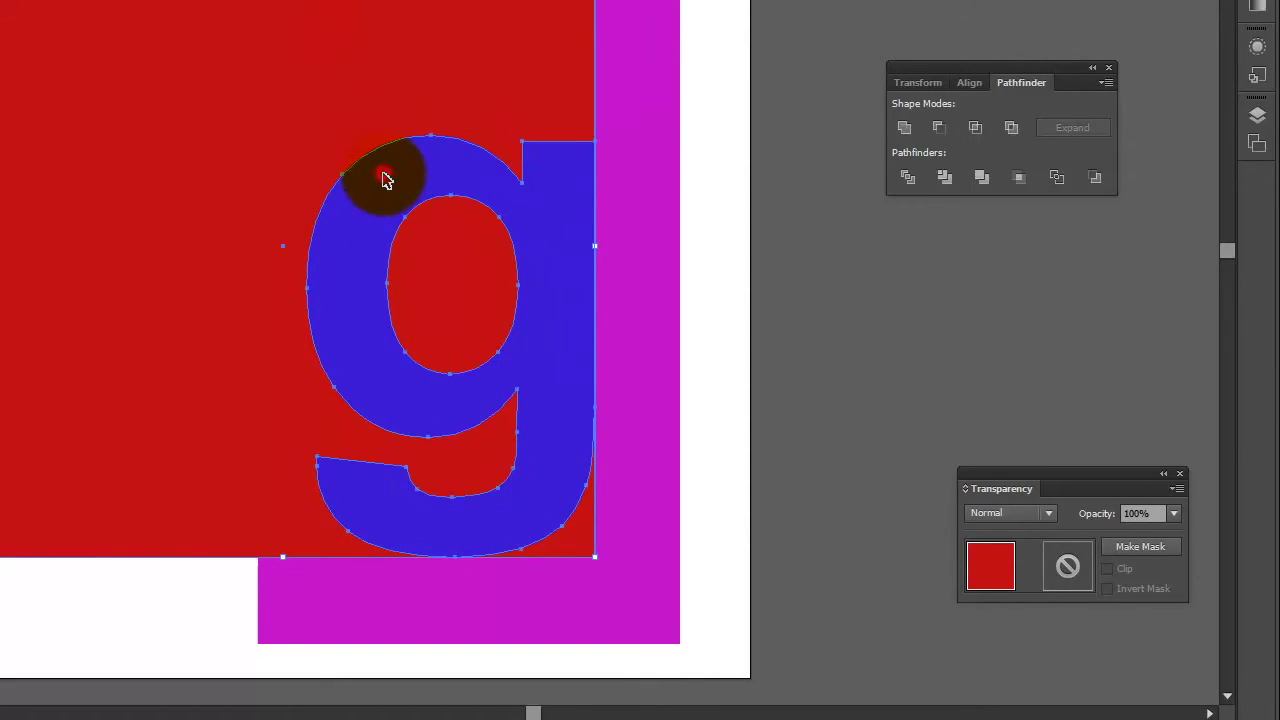
left_click(937, 128)
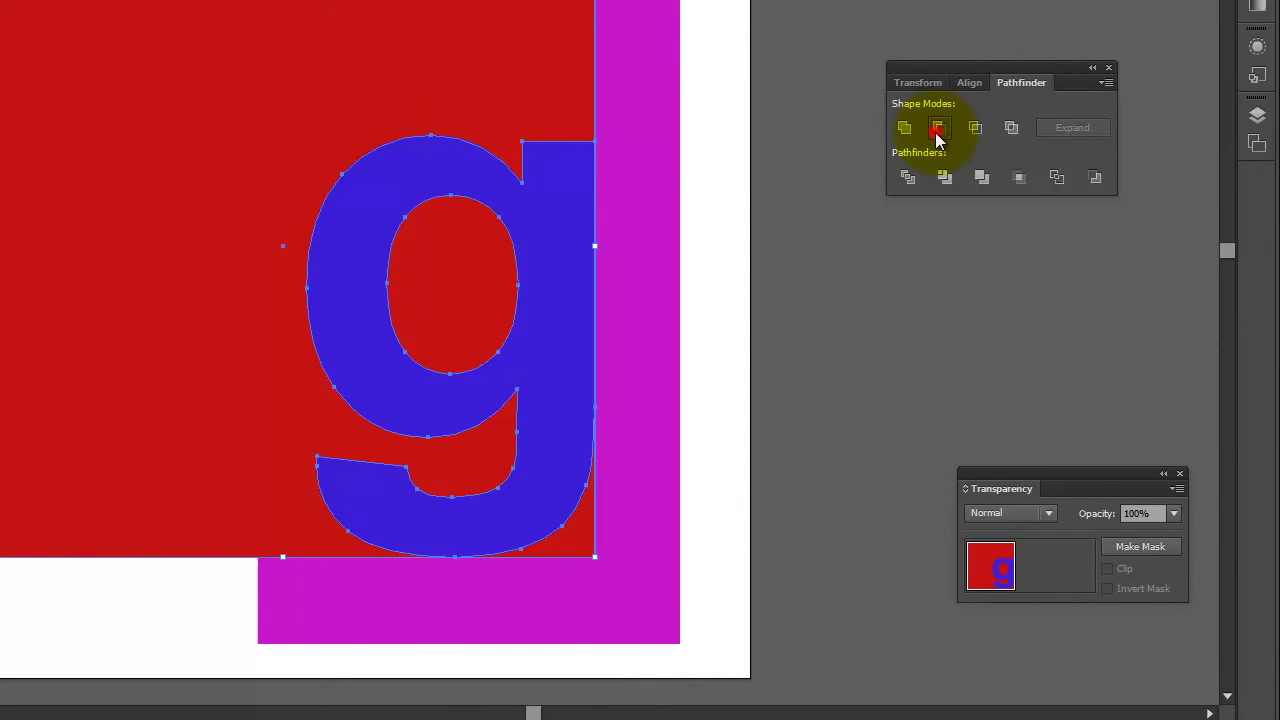
left_click(825, 180)
Step: Delete the purple rectangle and shift the red square with its g cutout slightly up and to the left
left_click(417, 143)
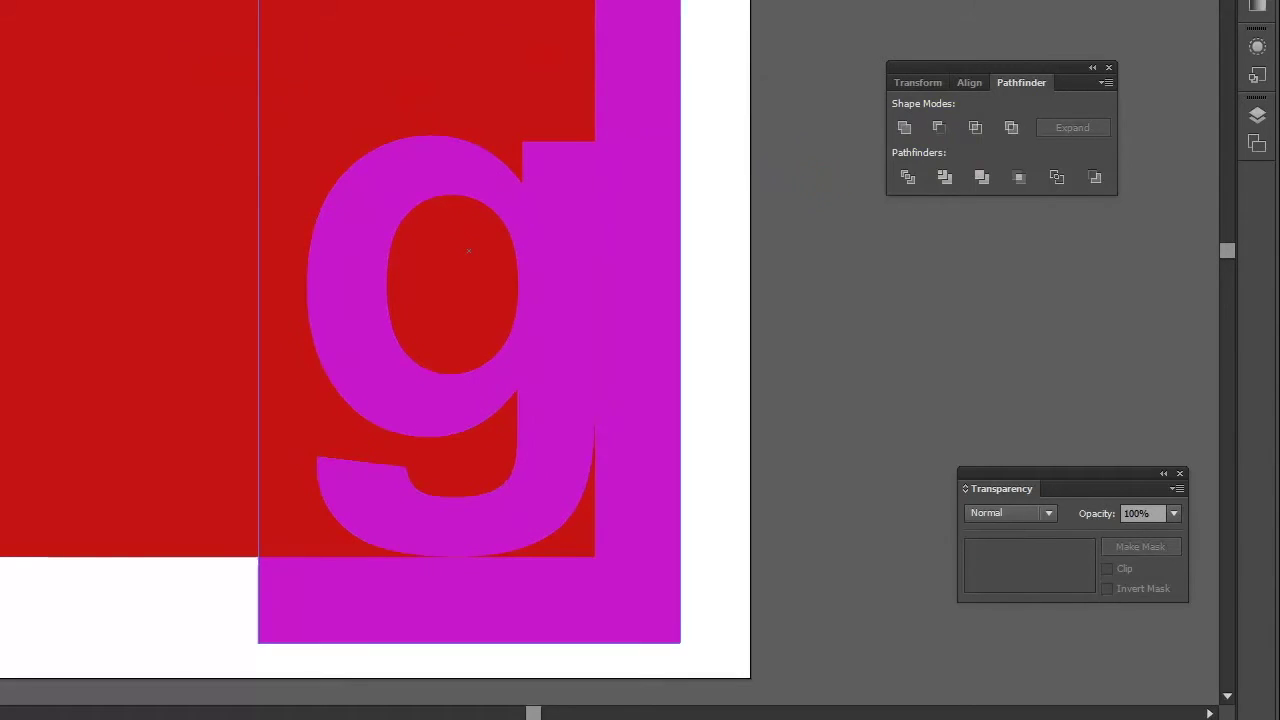
key("Delete")
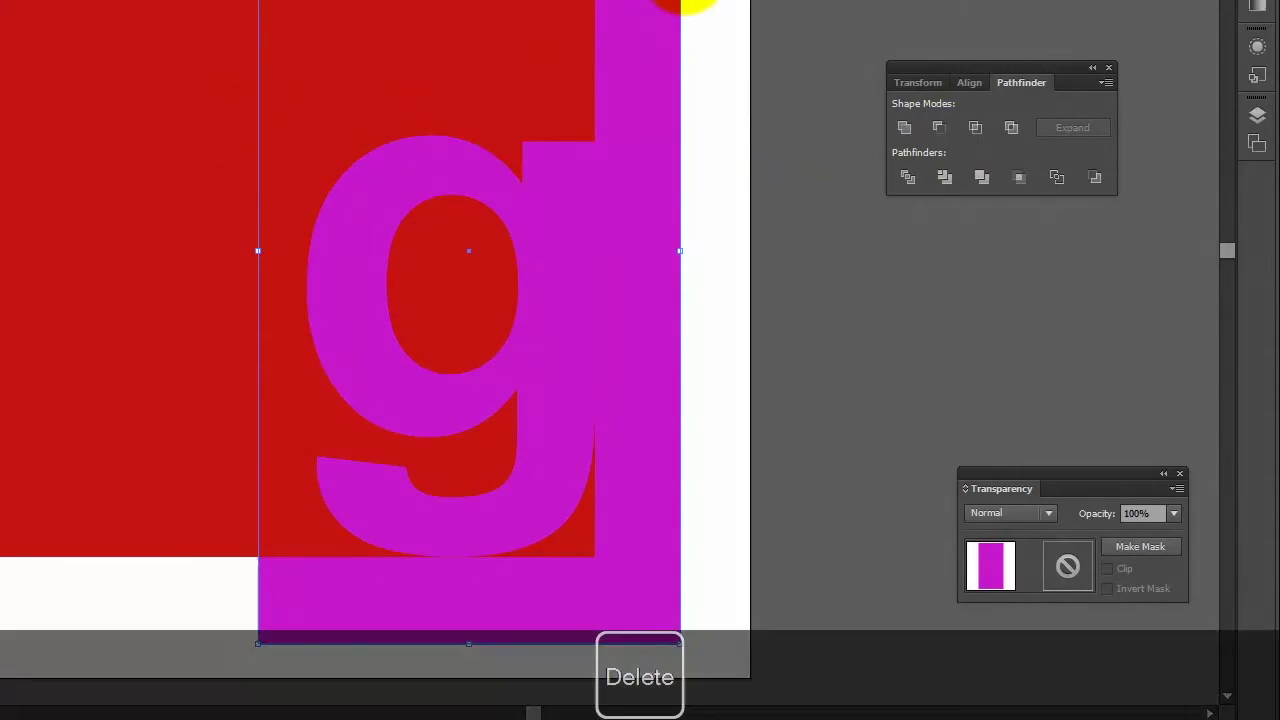
left_click(177, 117)
left_click_drag(177, 117, 128, 71)
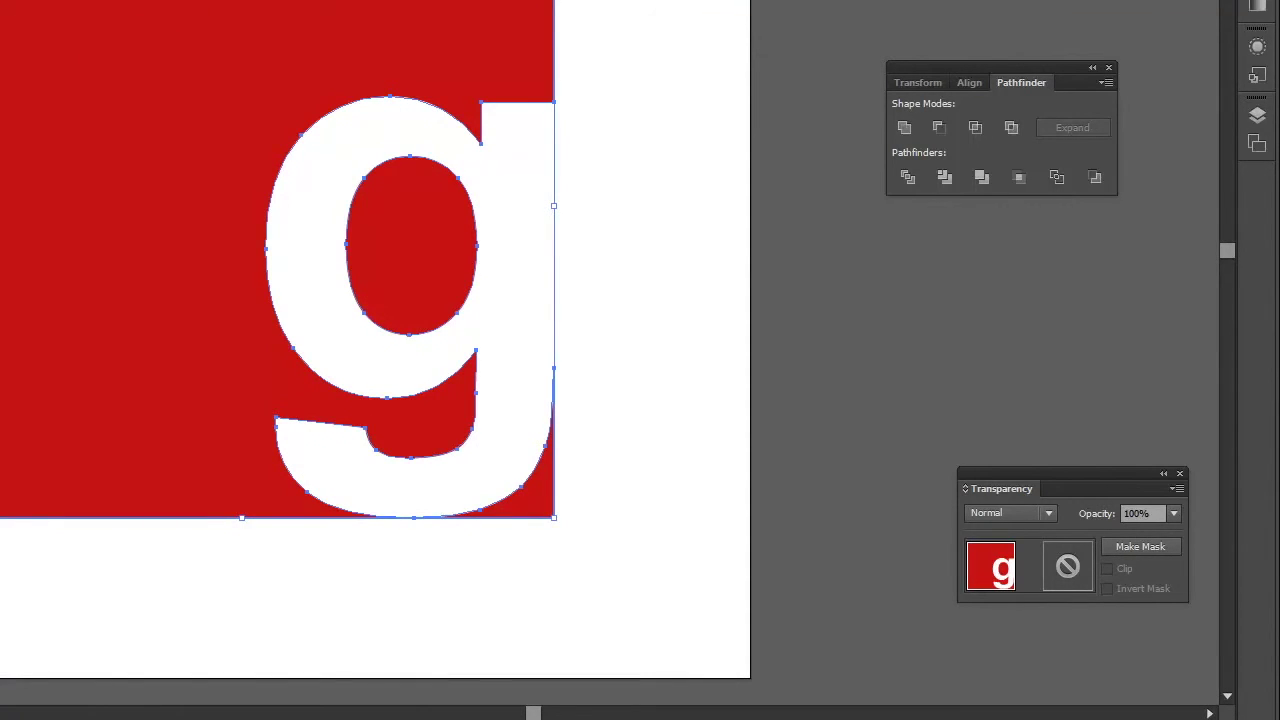
Step: Recolor the square with the g cutout to orange C45B14 and deselect it
double_click(3, 243)
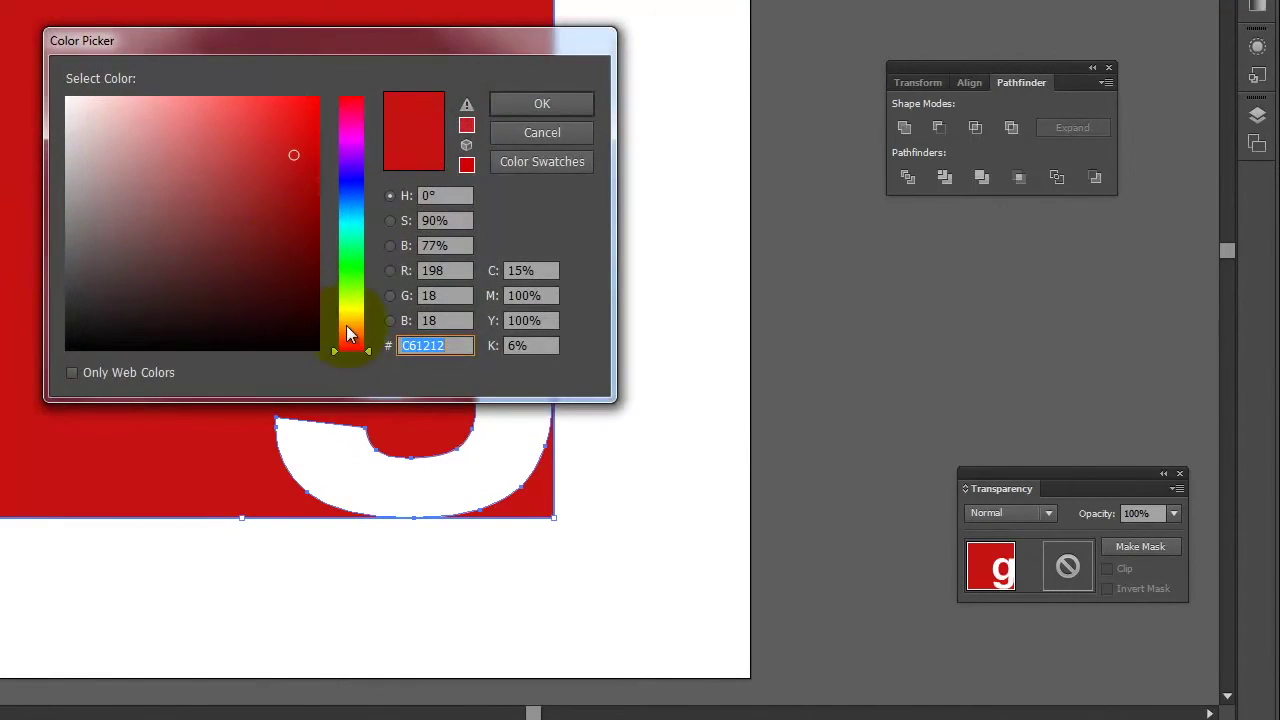
left_click(342, 334)
left_click(542, 104)
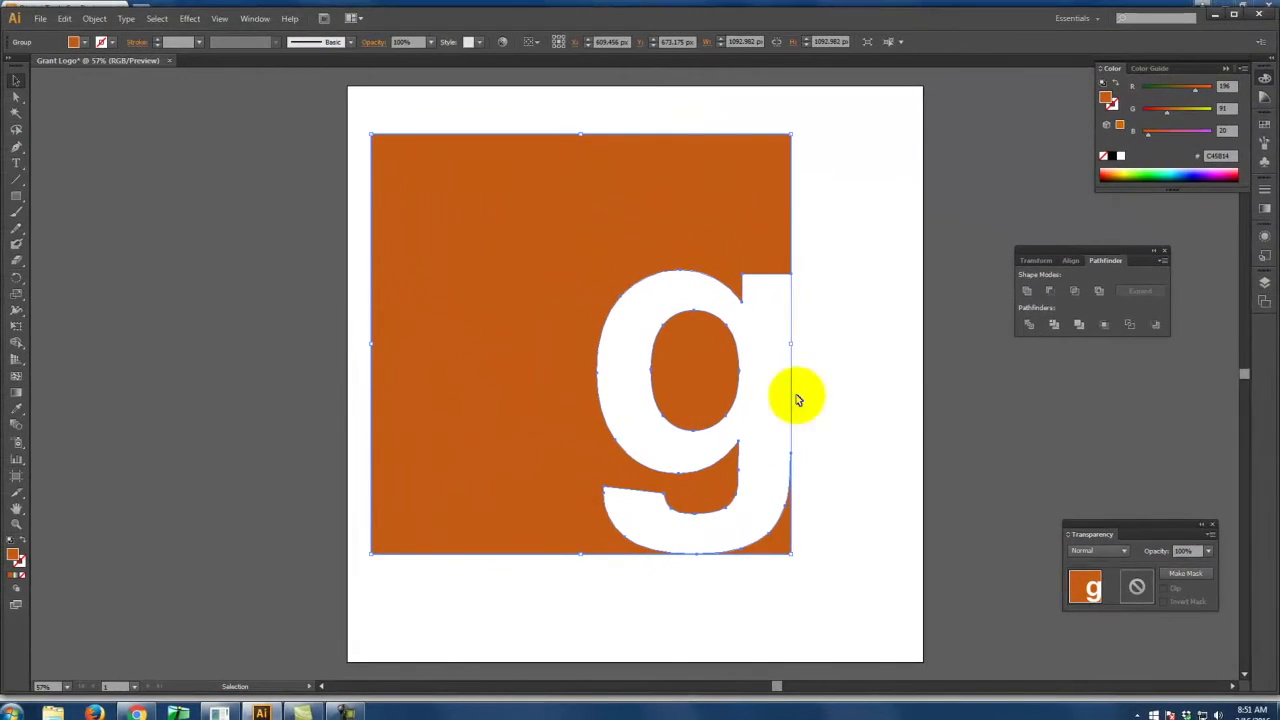
left_click(867, 402)
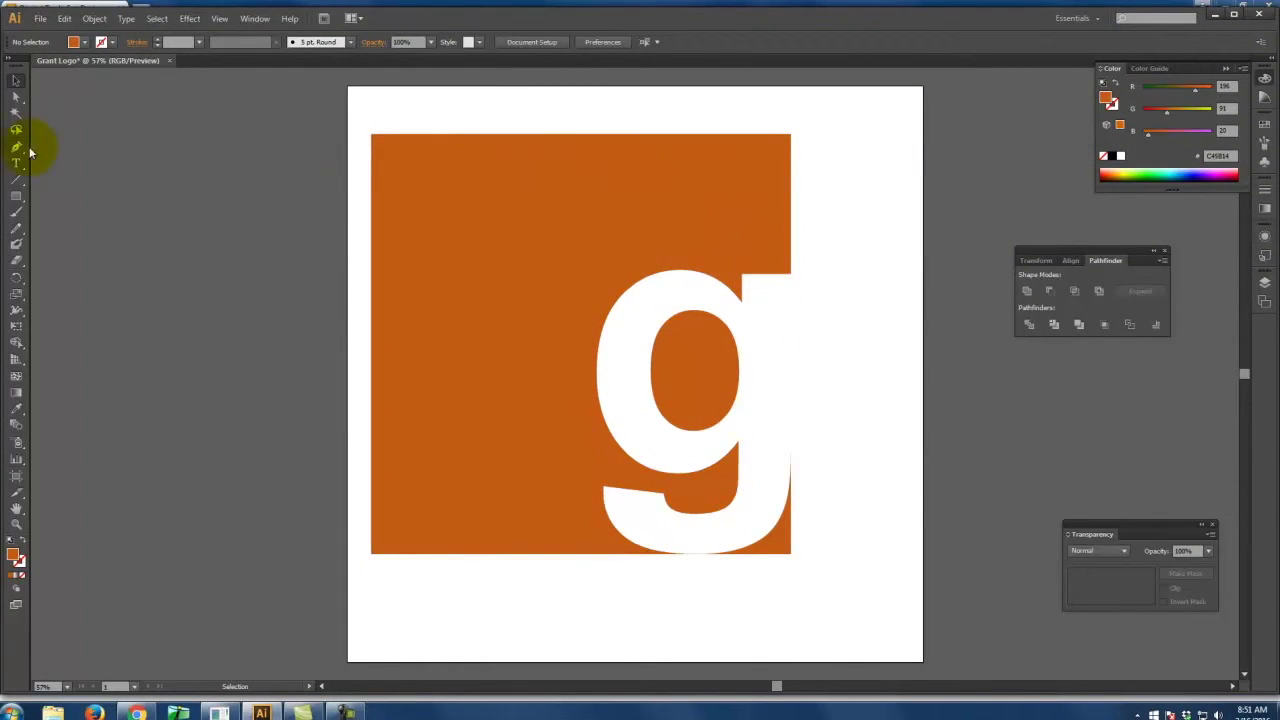
Step: Draw an unfilled, orange-stroked square about 1133 px wide as a frame around the orange g logo
left_click(17, 196)
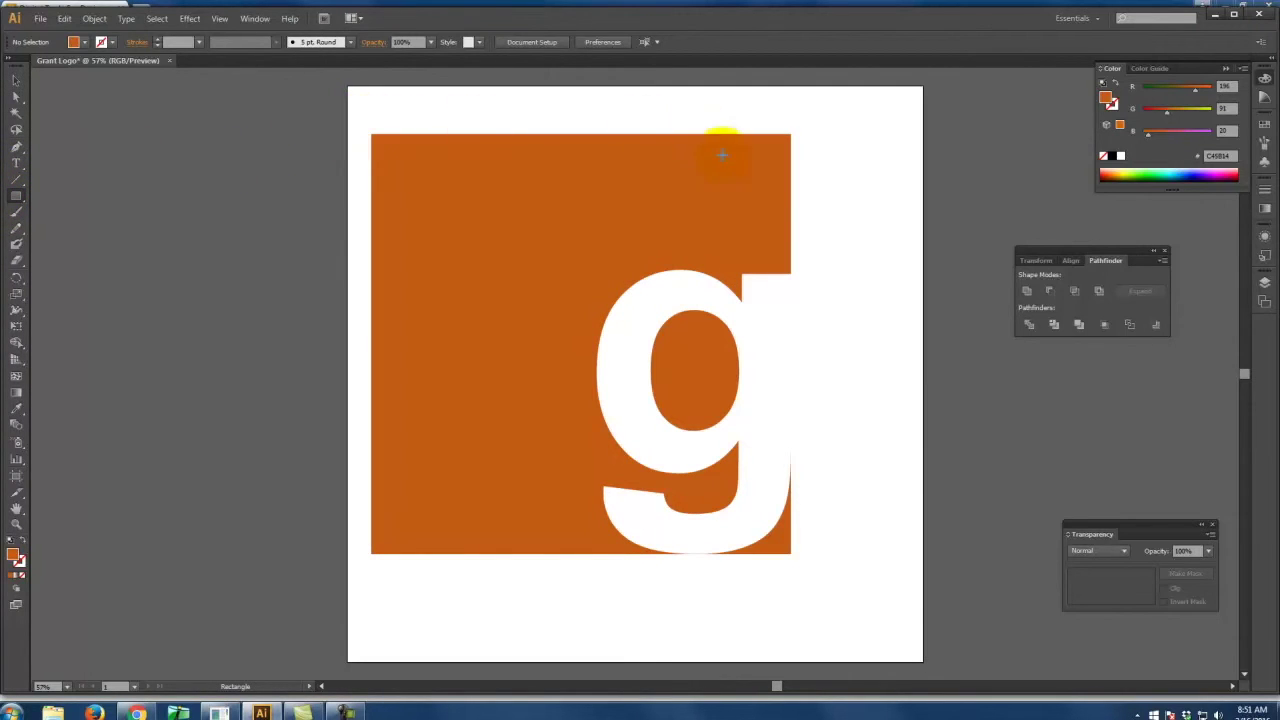
left_click(23, 545)
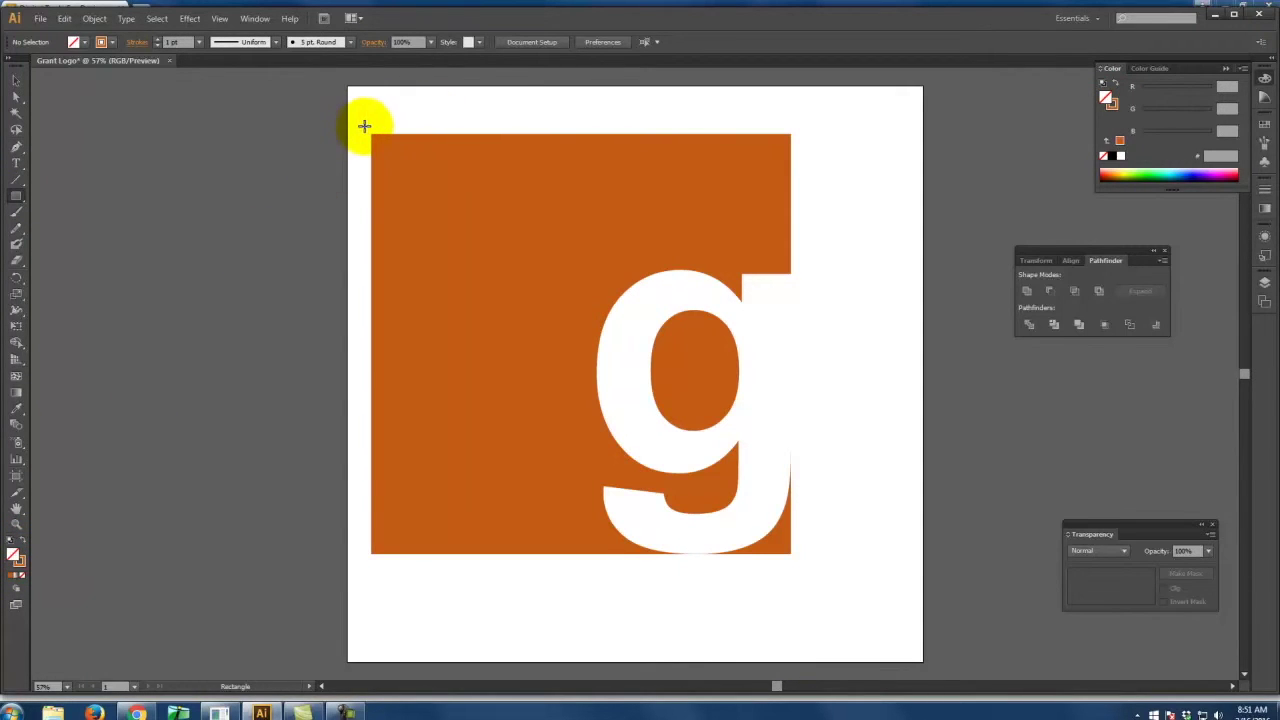
left_click_drag(363, 126, 798, 561)
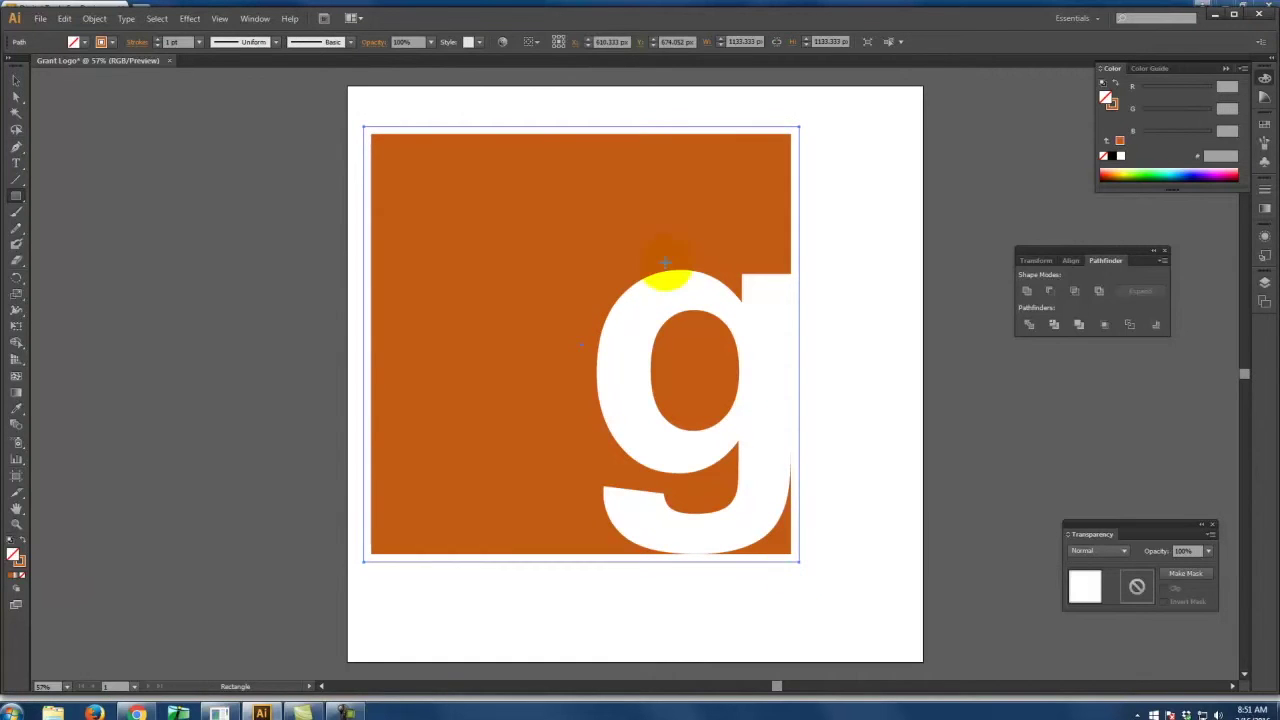
Step: Set the frame's stroke weight to 7 pt and deselect it
left_click(1266, 145)
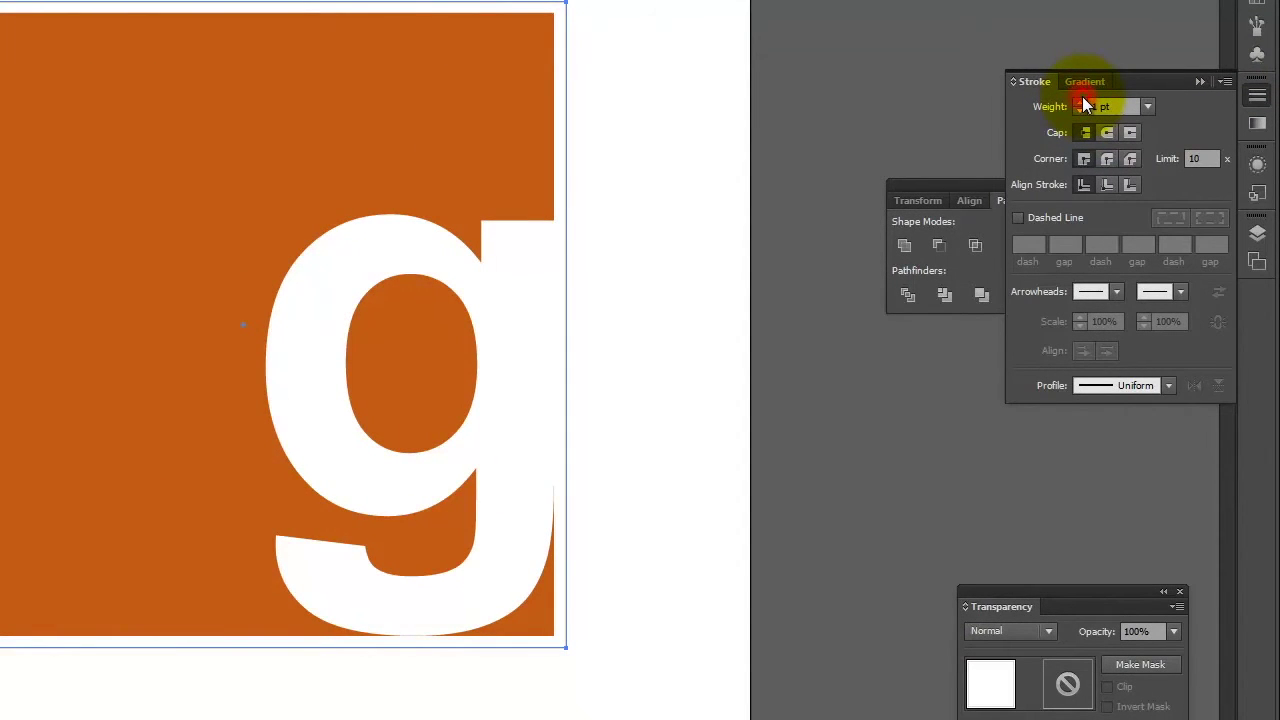
left_click(1080, 103)
left_click(1080, 103)
left_click(1080, 103)
left_click(1080, 103)
left_click(1085, 104)
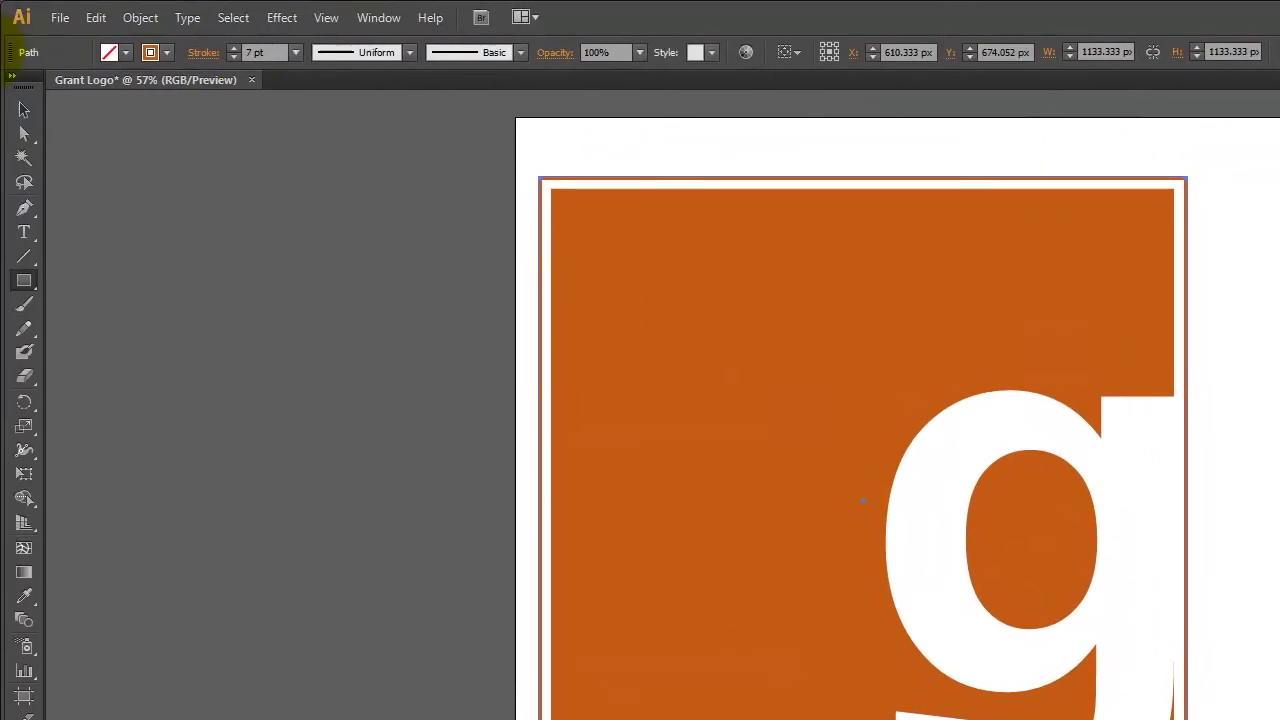
left_click(24, 110)
left_click(157, 207)
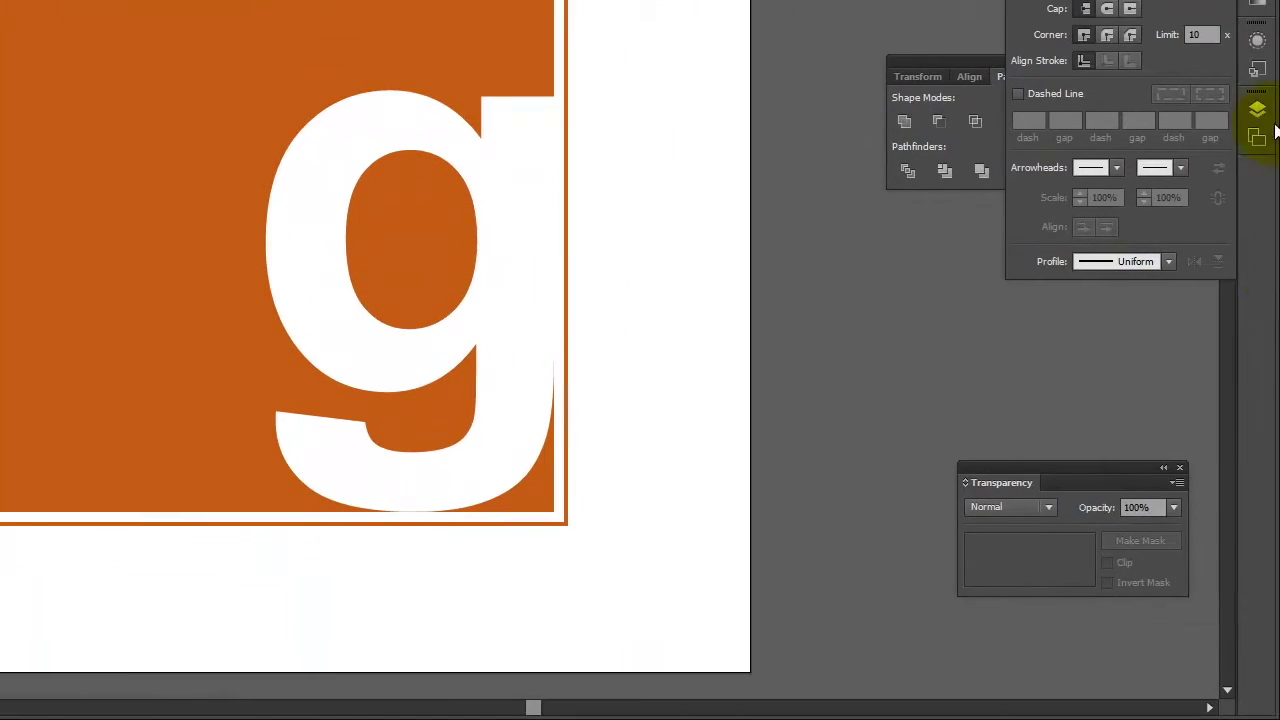
Step: On a new layer with Layer 1 hidden, draw an orange-filled square about 1044 px wide without a stroke
left_click(1257, 109)
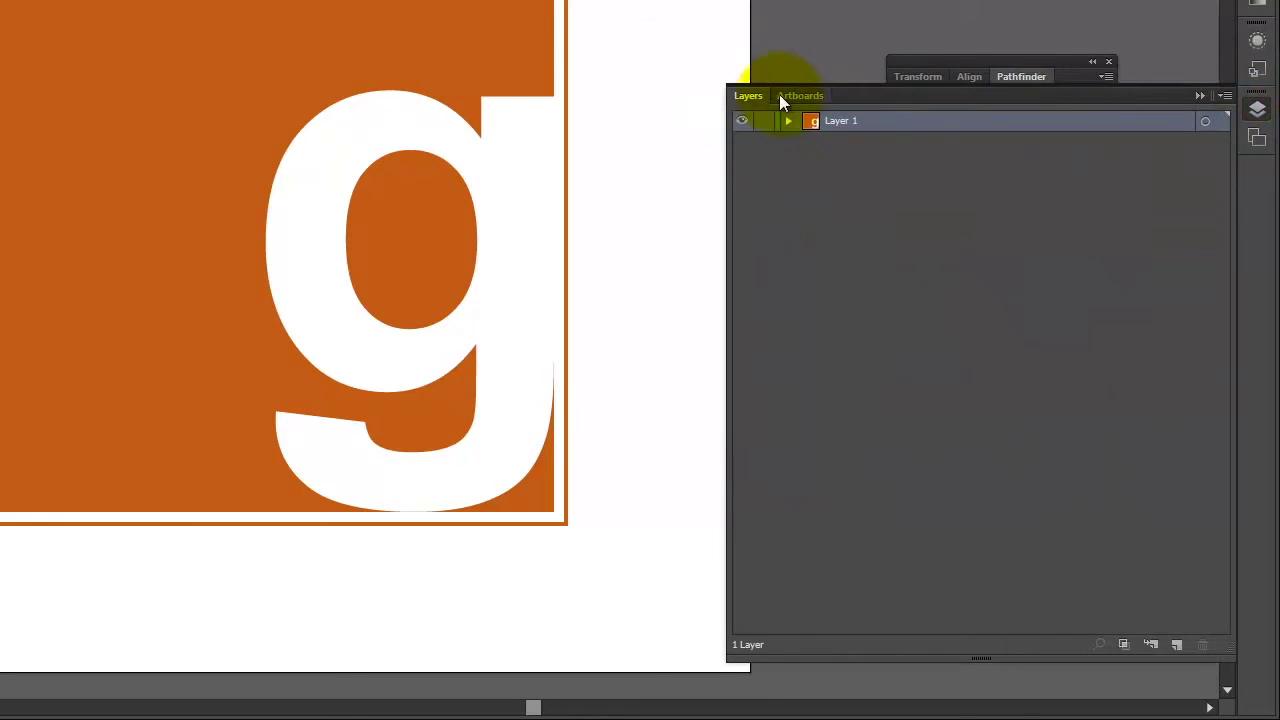
left_click(1175, 646)
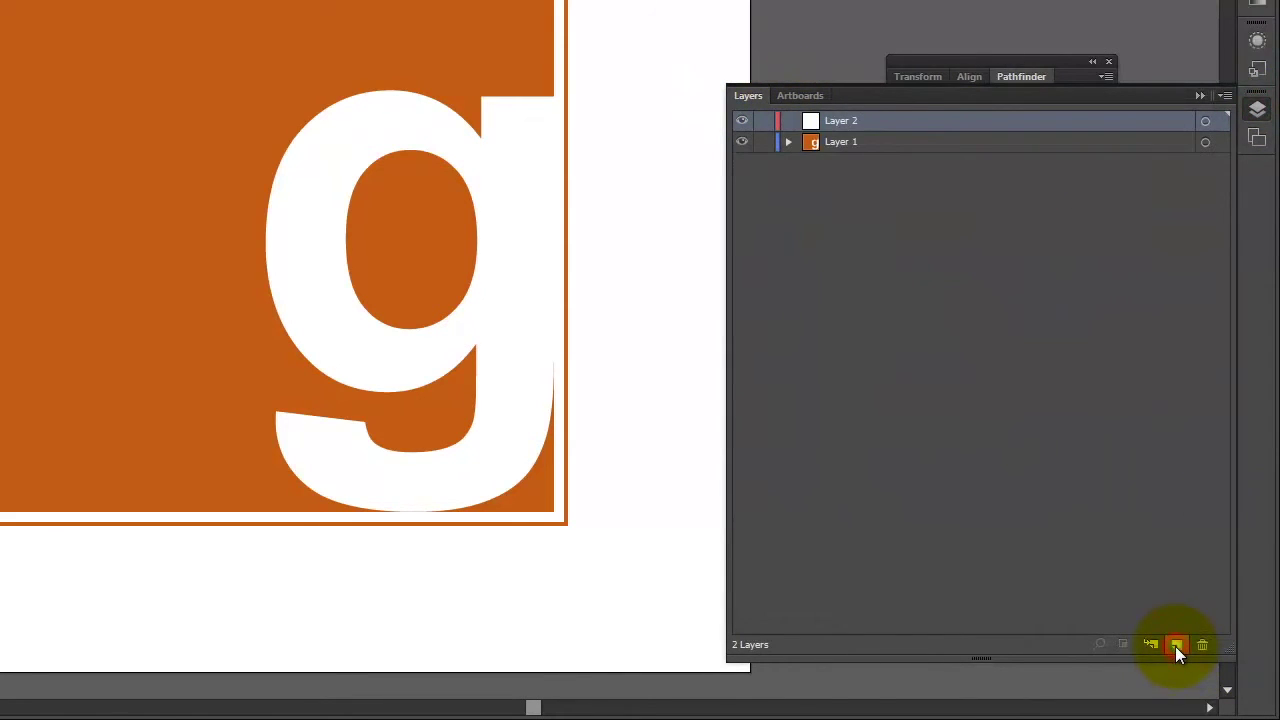
left_click(742, 143)
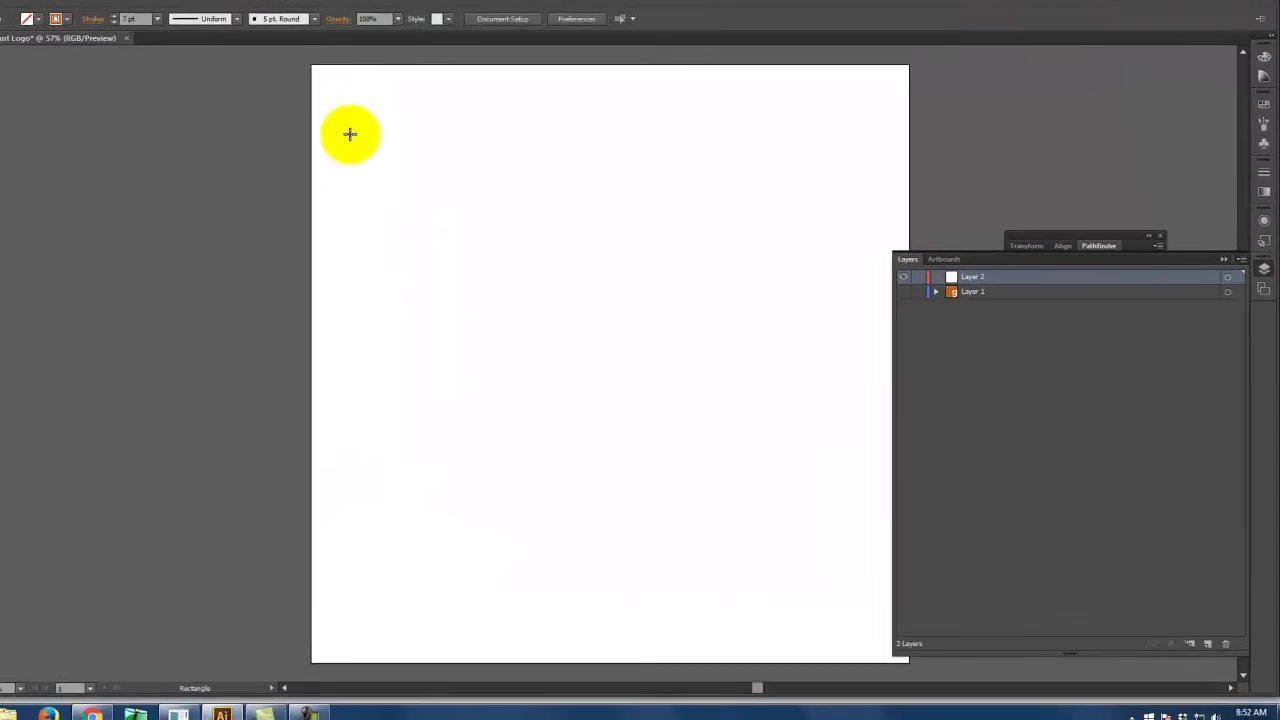
left_click(22, 541)
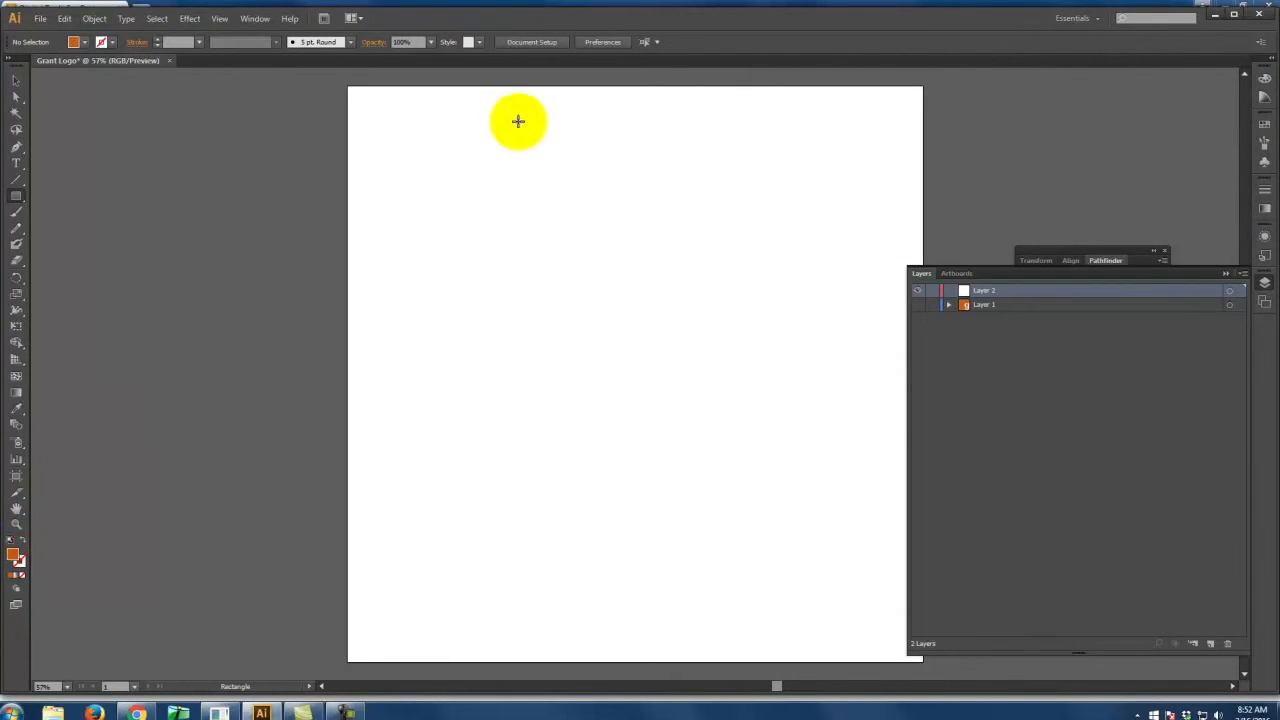
mouse_move(438, 141)
left_mouse_down()
mouse_move(792, 617)
mouse_move(806, 569)
mouse_move(795, 542)
left_mouse_up()
Step: Add the text "ga" above the orange square and set its font to Birch Std
left_click(21, 151)
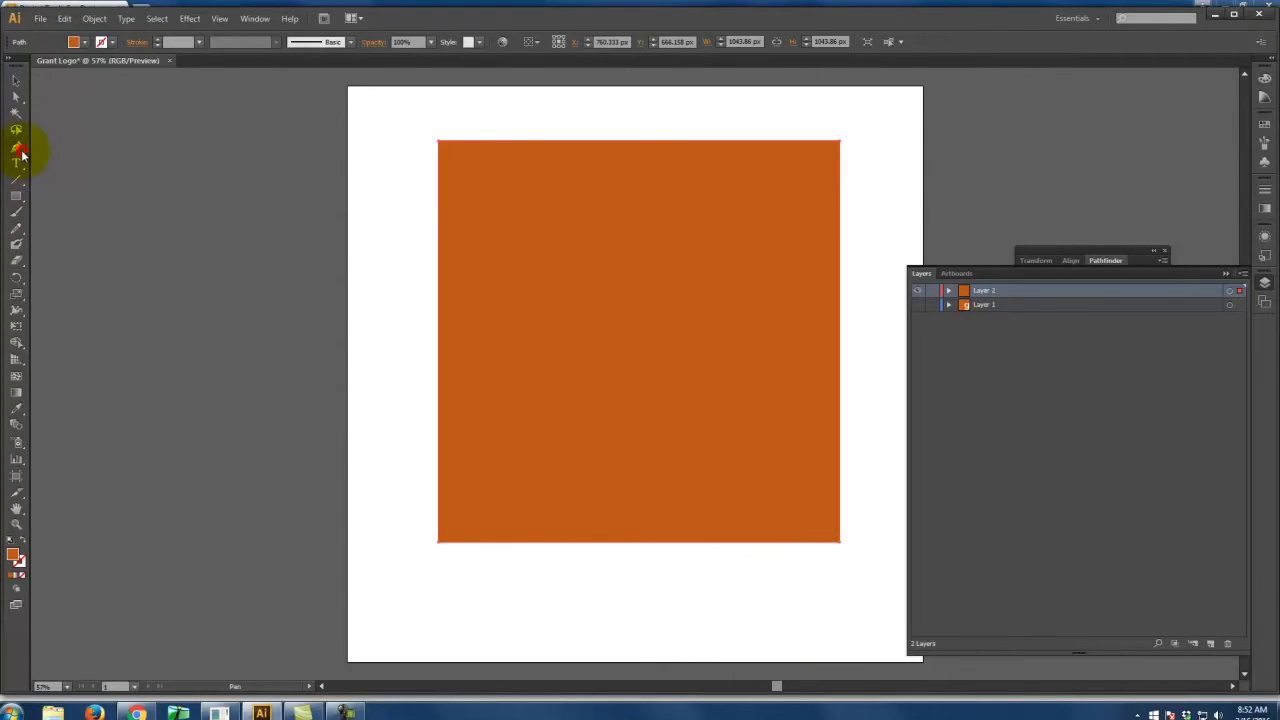
left_click(376, 108)
type("ga")
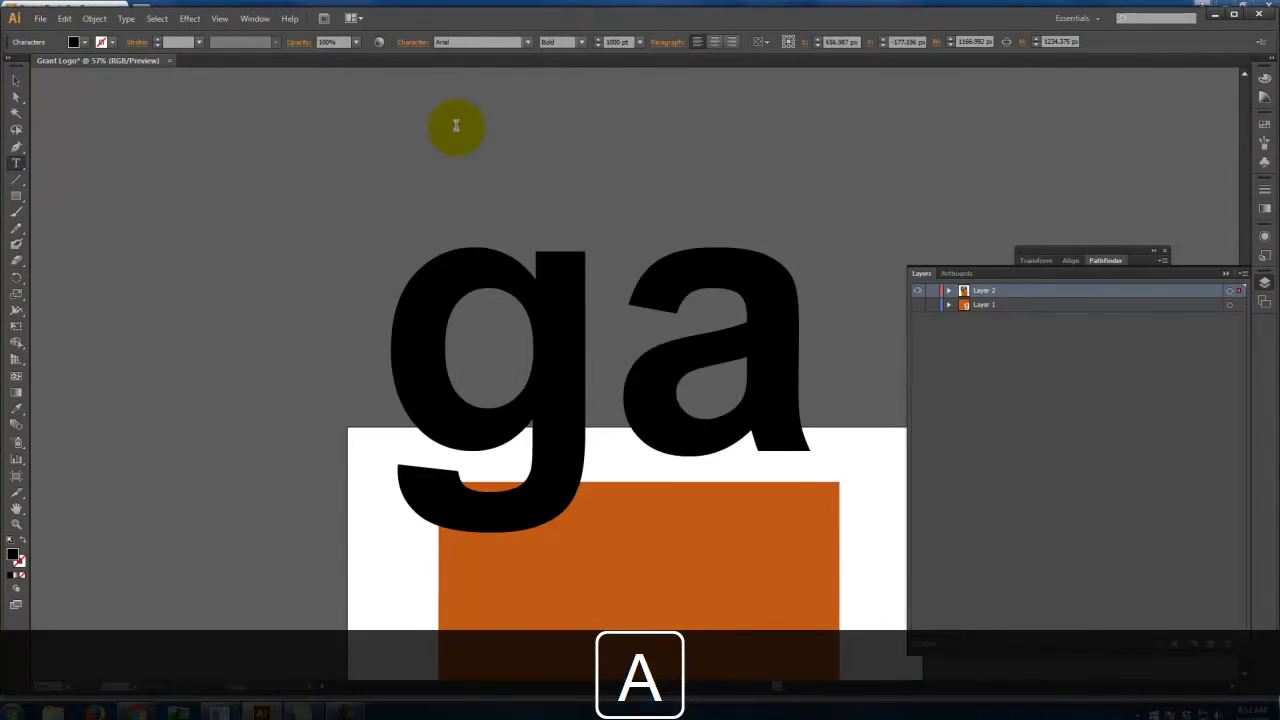
left_click_drag(811, 346, 346, 297)
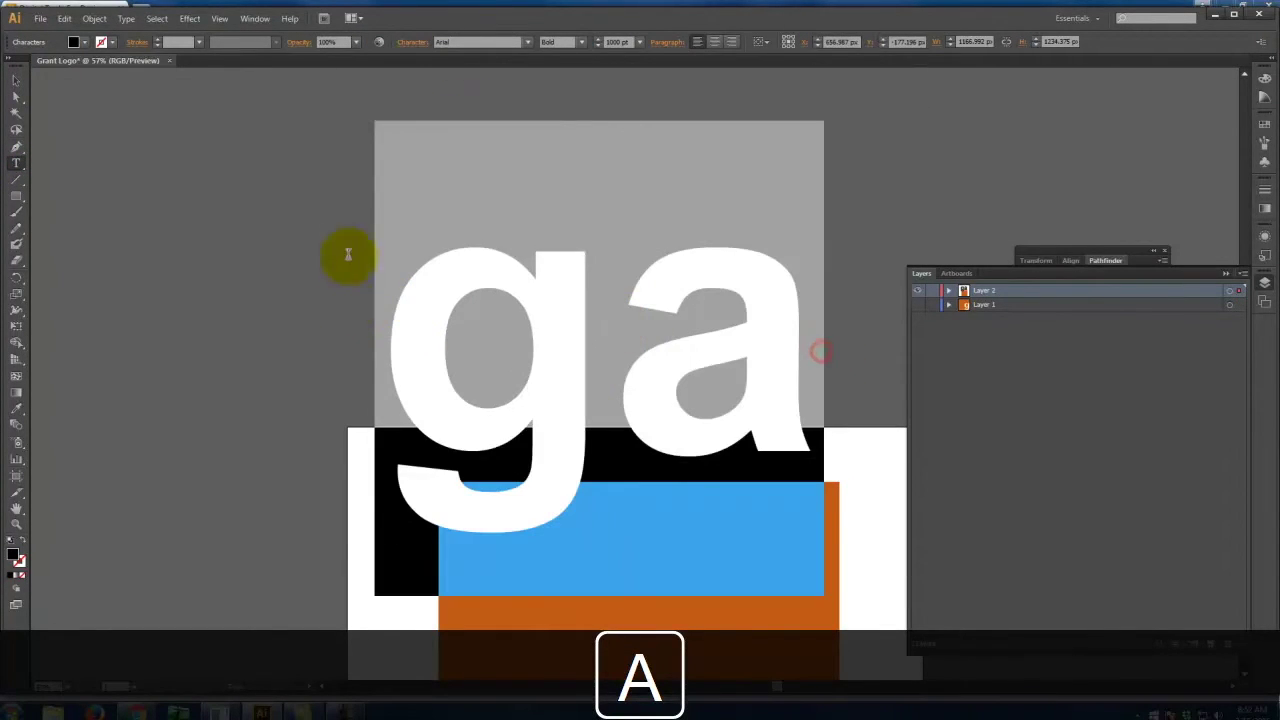
left_click(519, 40)
left_click(527, 44)
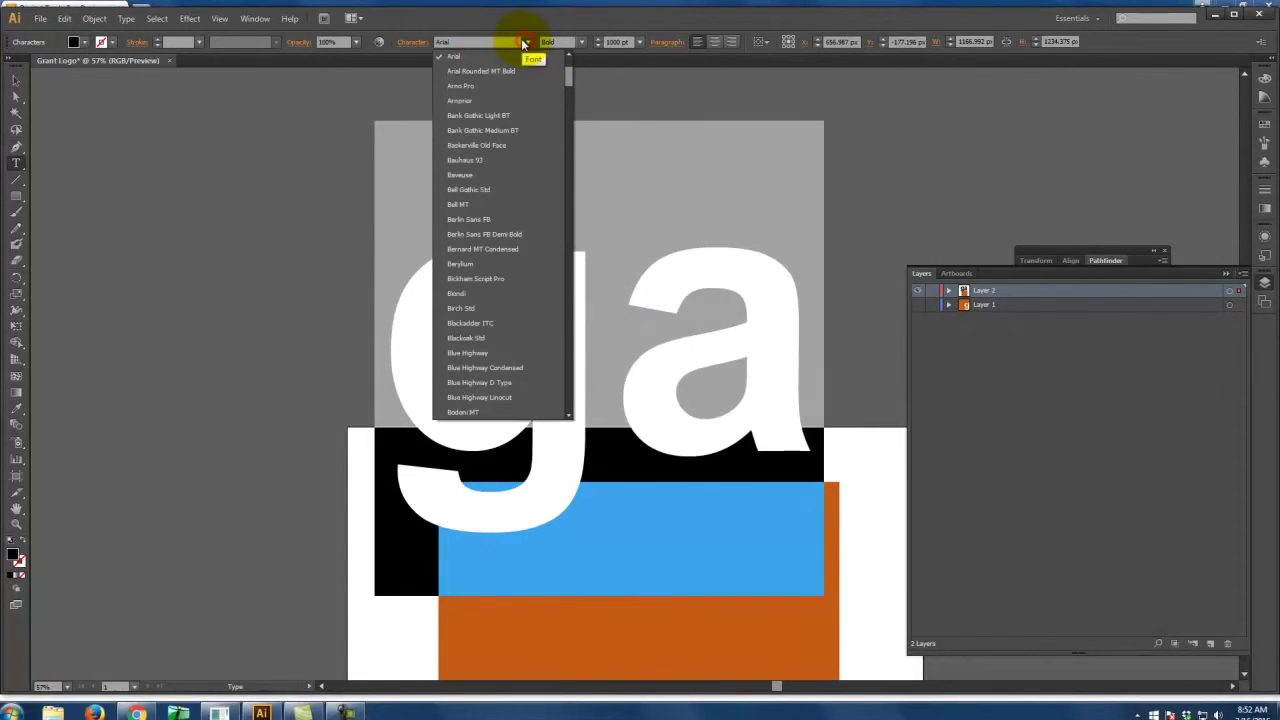
left_click(511, 299)
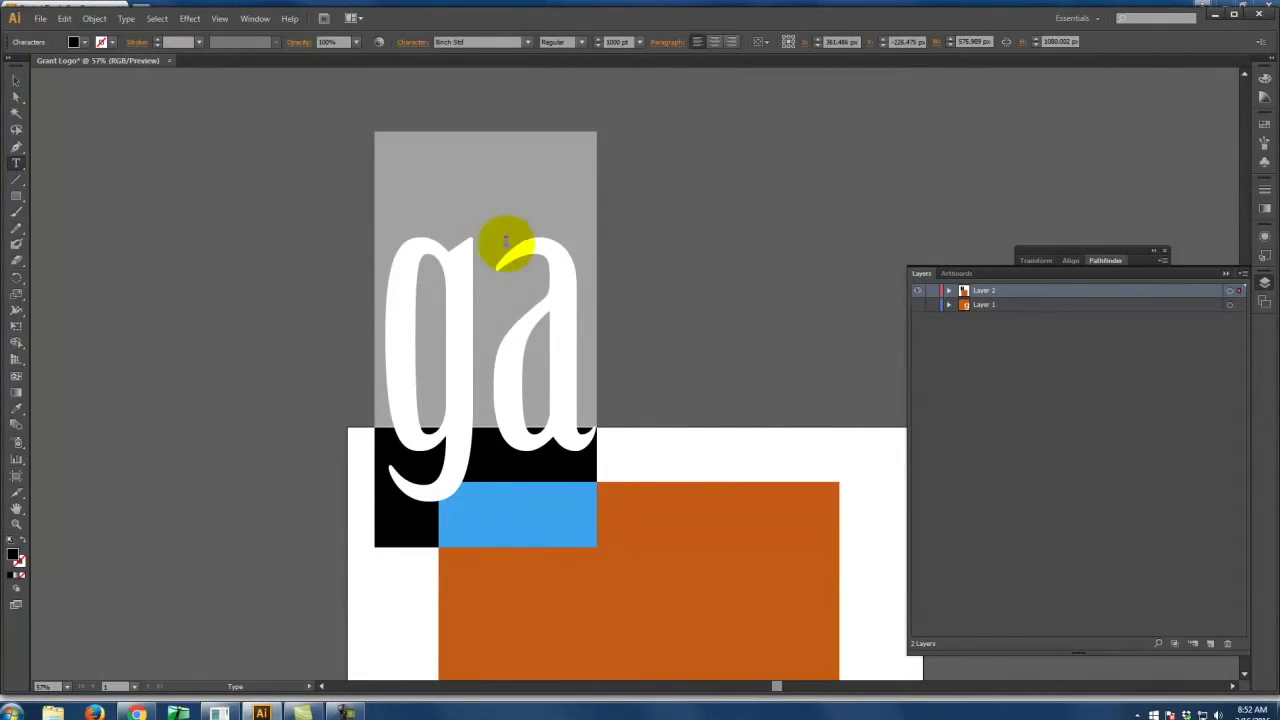
Step: Move the "ga" text down onto the middle of the orange square
left_click(15, 80)
scroll(571, 186, "down", 4)
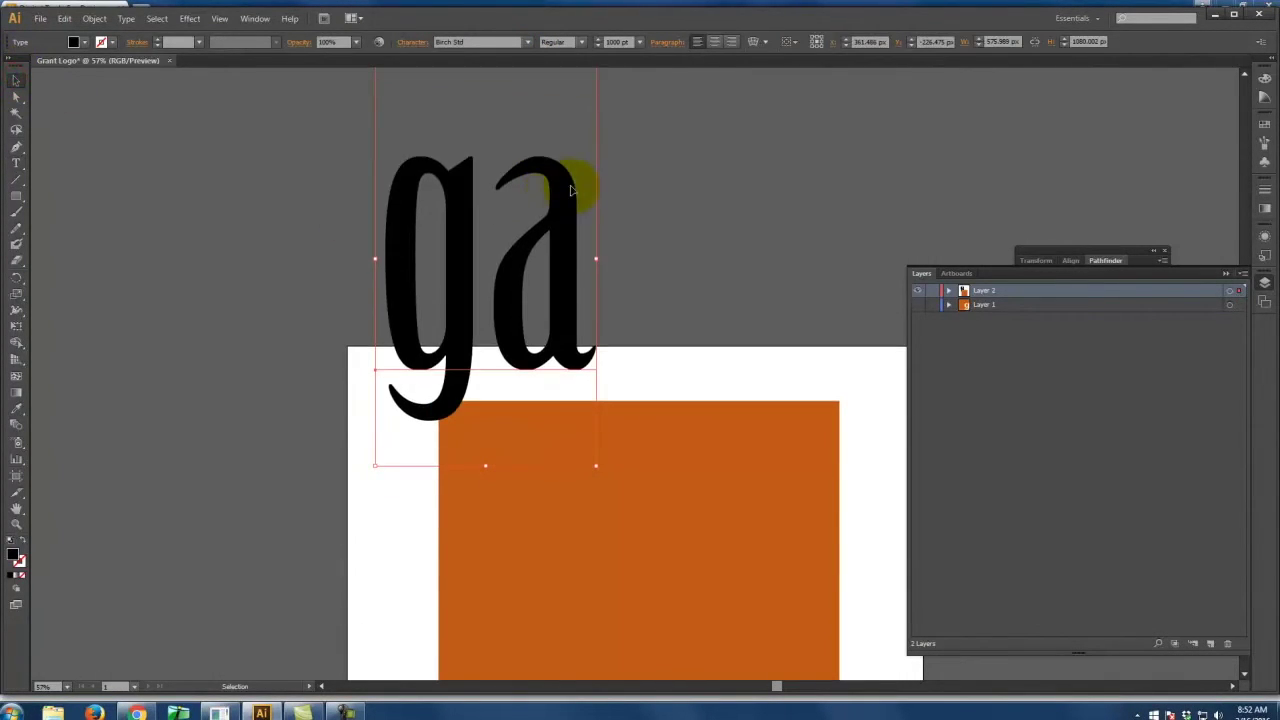
left_click_drag(571, 157, 708, 486)
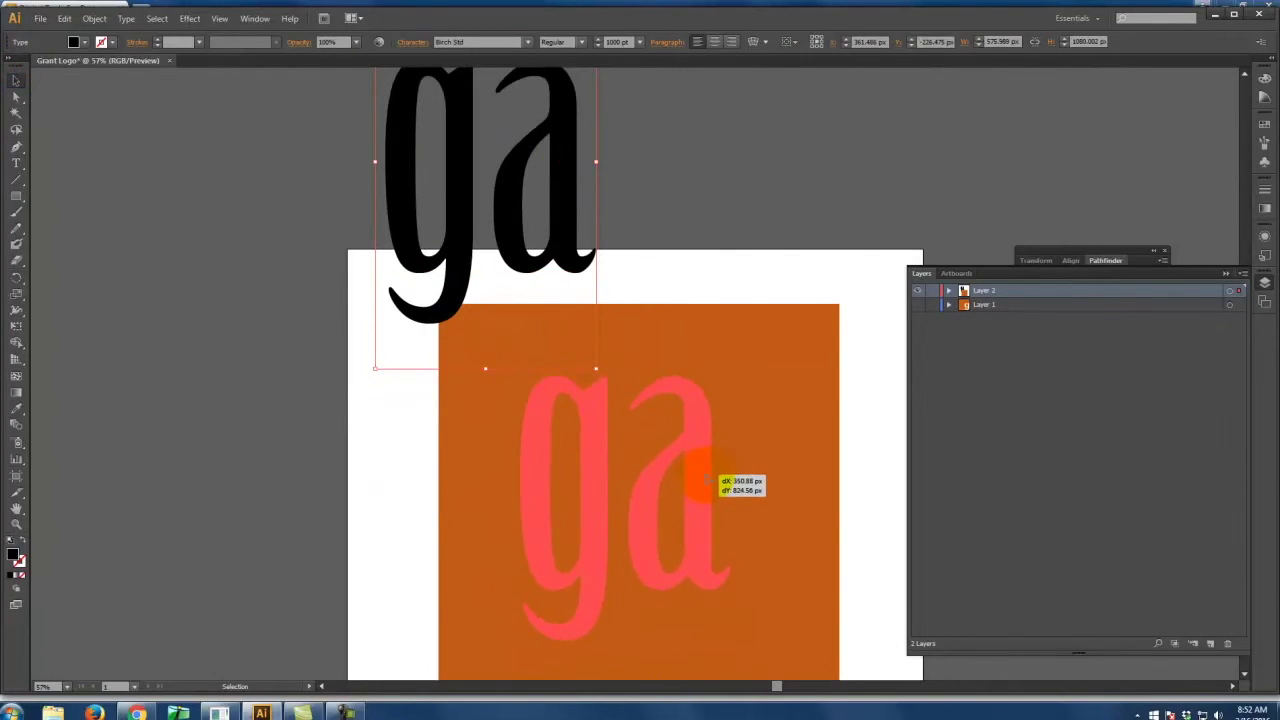
scroll(686, 250, "down", 3)
left_click_drag(692, 347, 720, 368)
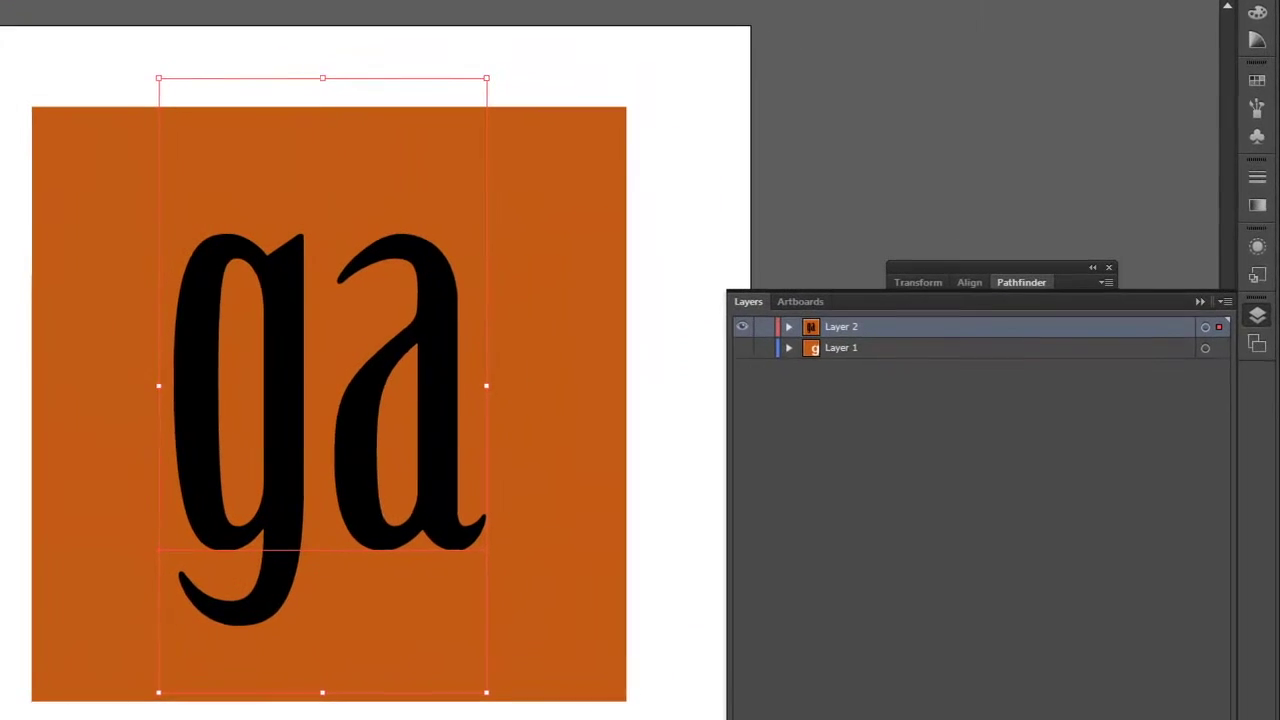
Step: Convert the "ga" text to outlines and fine-tune its vertical position within the square
key("ctrl+shift+o")
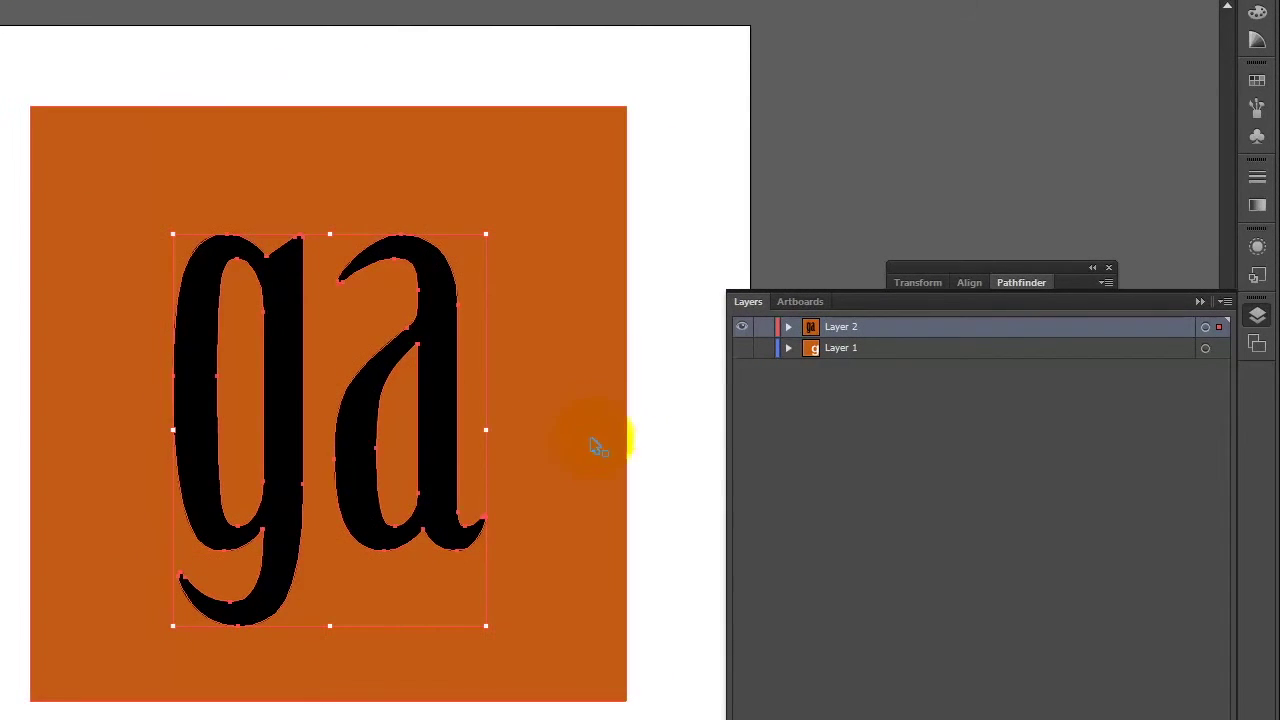
mouse_move(435, 374)
left_mouse_down()
mouse_move(434, 337)
mouse_move(437, 360)
left_mouse_up()
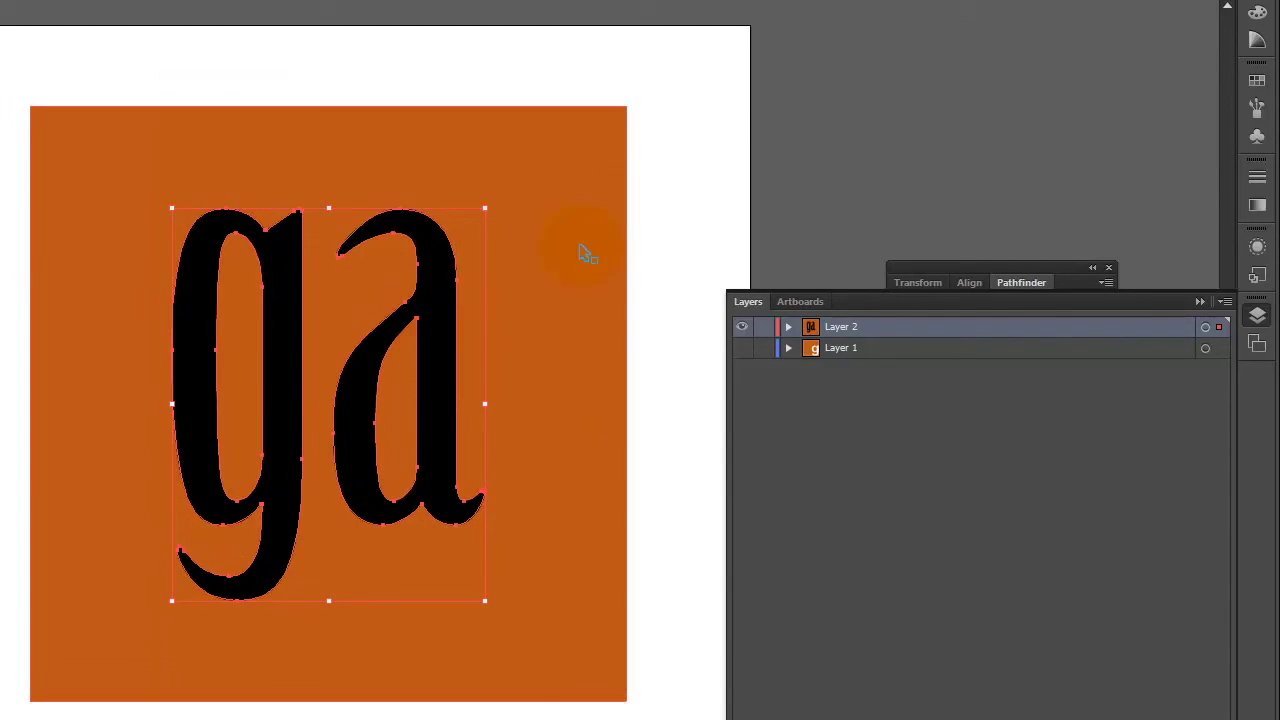
left_click(714, 138)
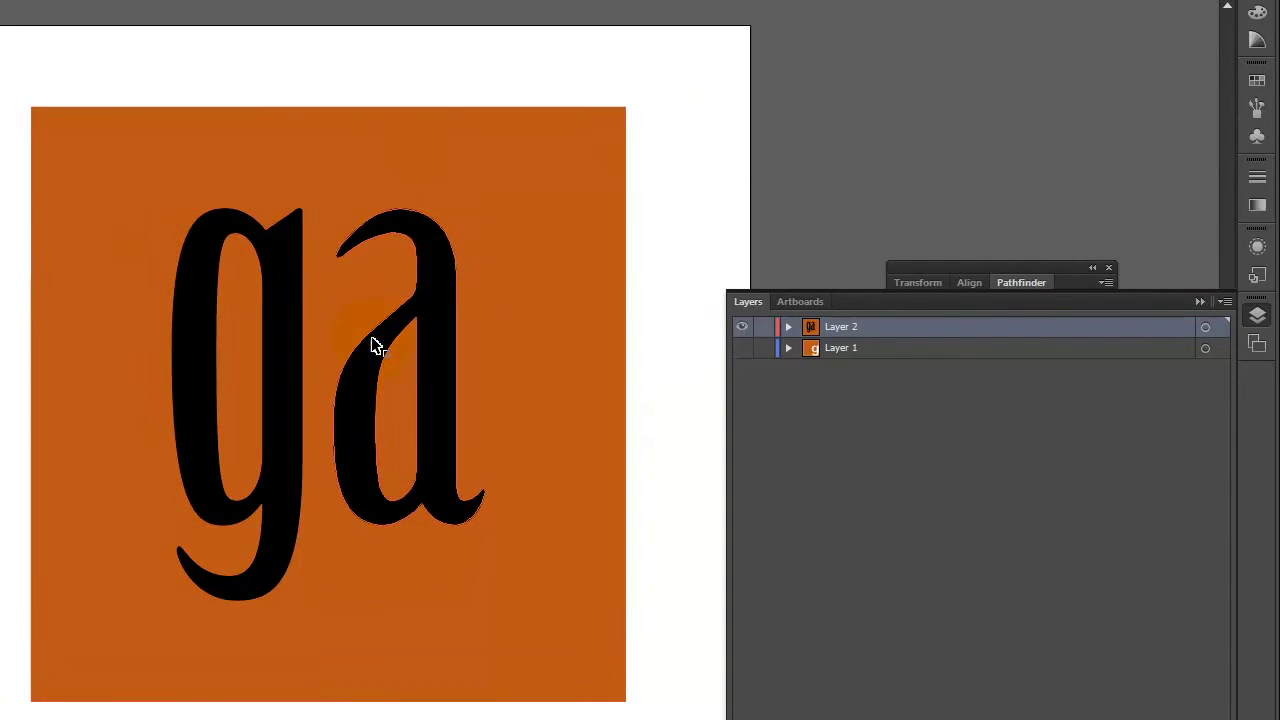
left_click_drag(447, 387, 447, 402)
left_click(680, 126)
Step: Select the "ga" outlines together with the orange square and cut the letters out with Minus Front
left_click_drag(672, 66, 240, 380)
left_click(953, 264)
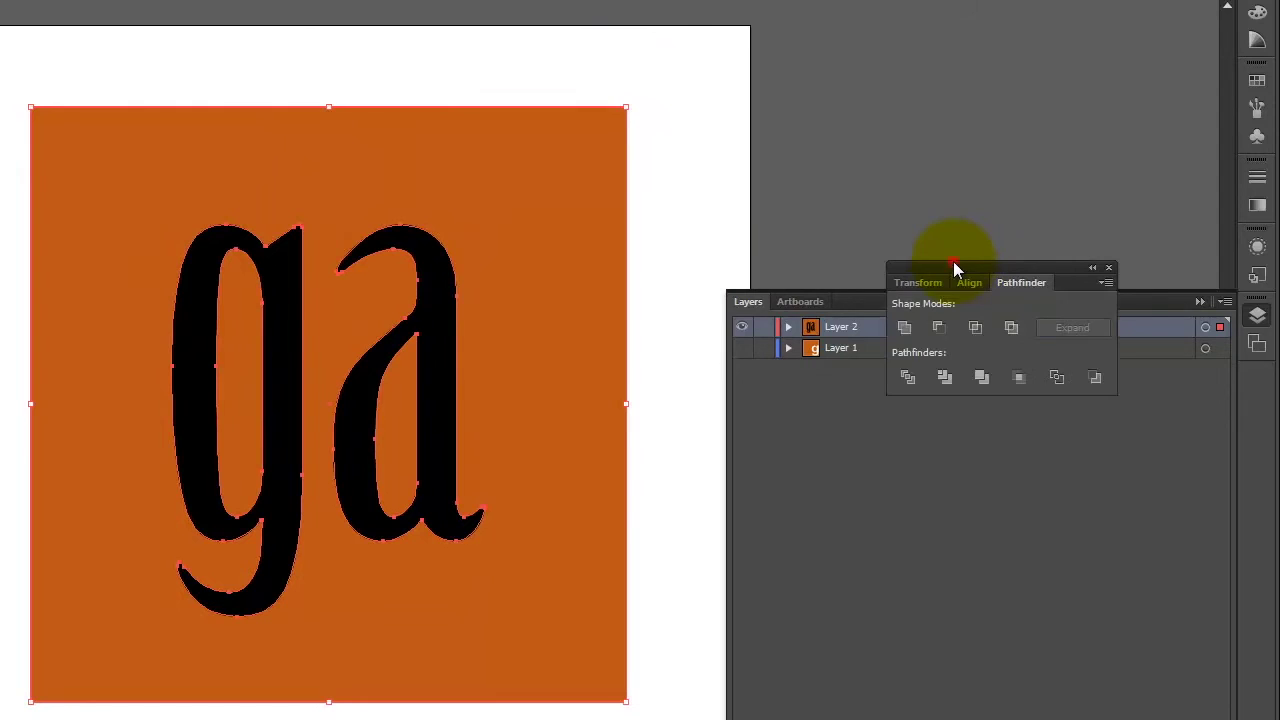
left_click(940, 328)
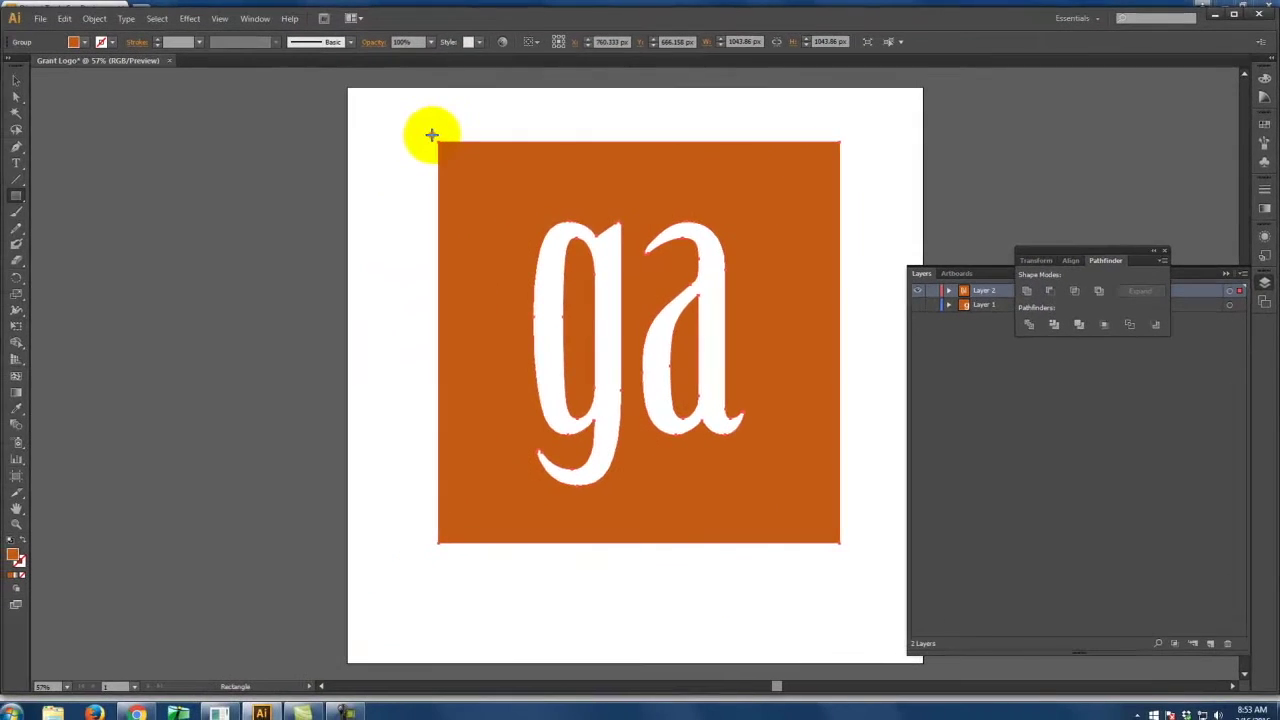
Step: Draw an unfilled, orange-stroked frame of about 1081 × 1088 px around the ga square
left_click_drag(300, 122, 783, 603)
left_click_drag(848, 551, 847, 552)
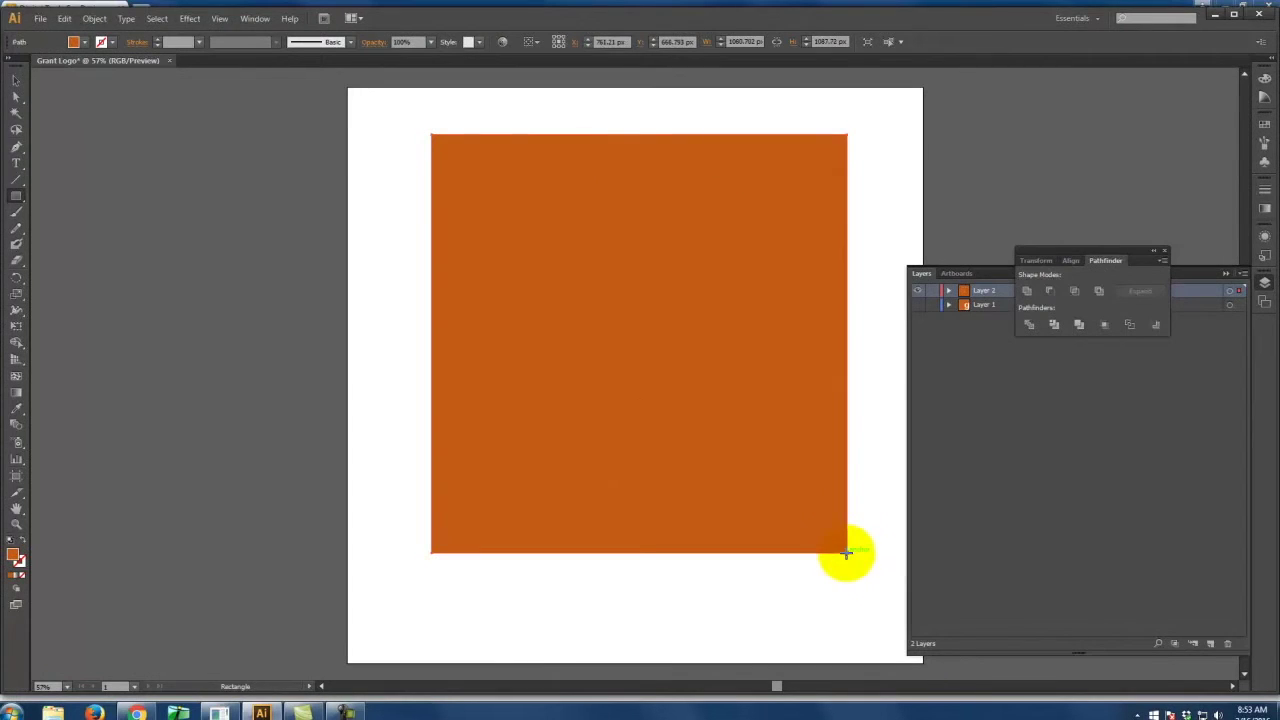
left_click(25, 543)
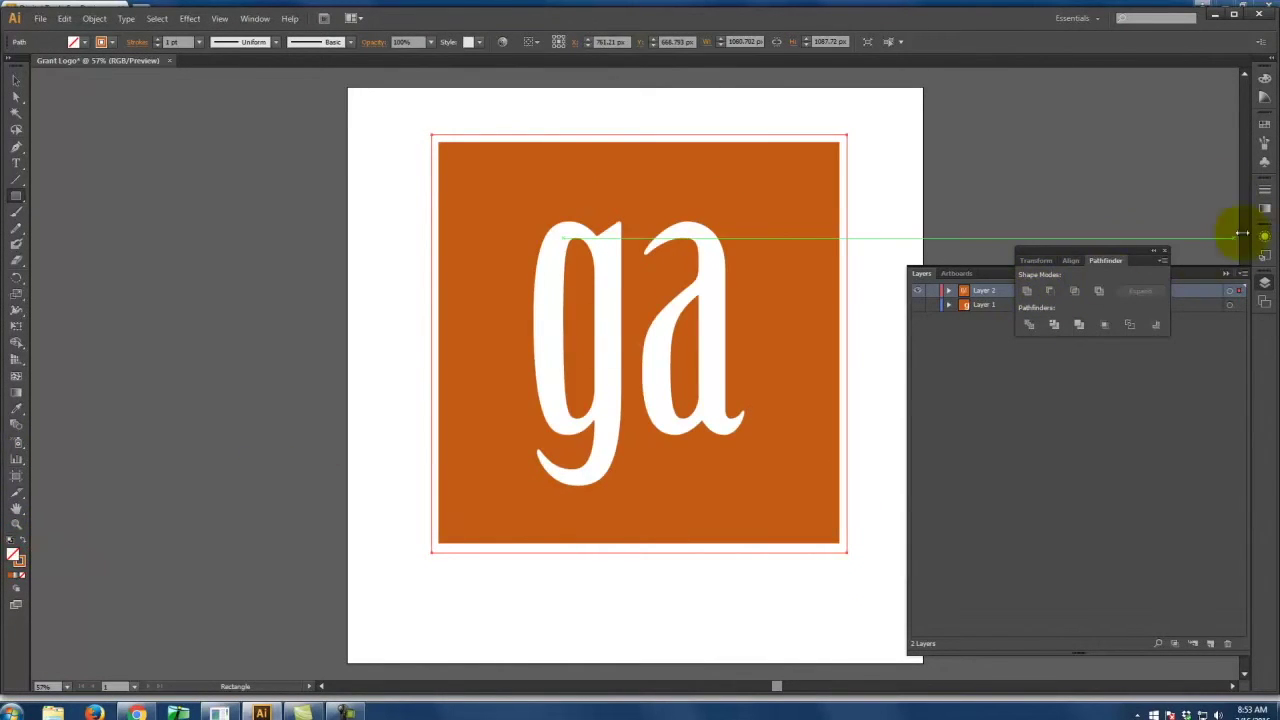
Step: Set the stroke weight of the frame around the ga logo to 5 pt and deselect it
left_click(1266, 188)
left_click(1147, 197)
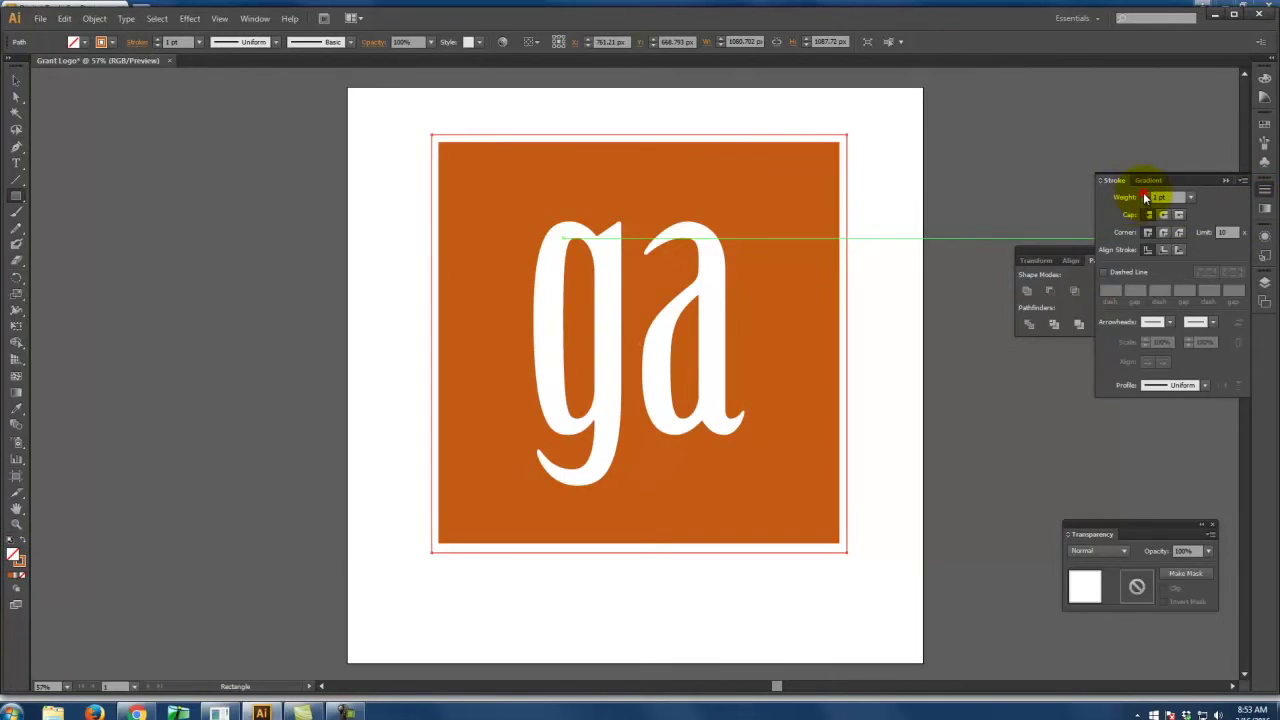
left_click(1145, 194)
left_click(1145, 194)
left_click(1145, 194)
left_click(1145, 194)
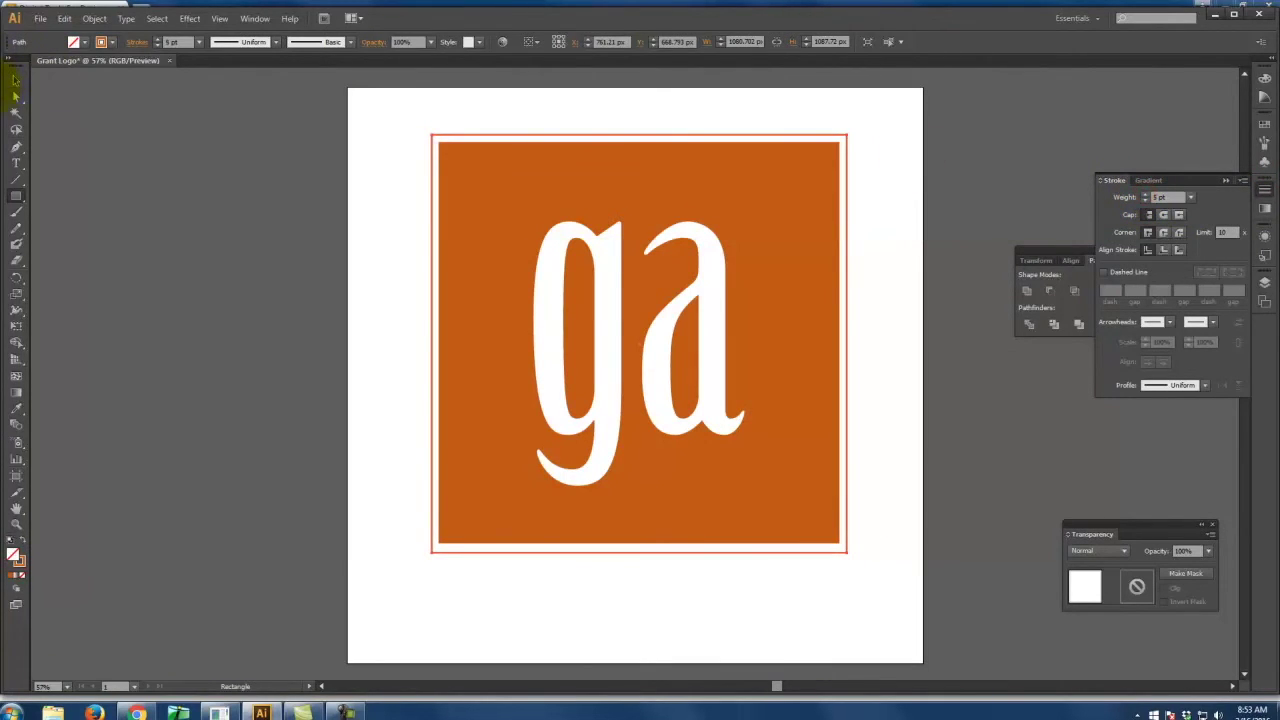
left_click(14, 81)
left_click(426, 157)
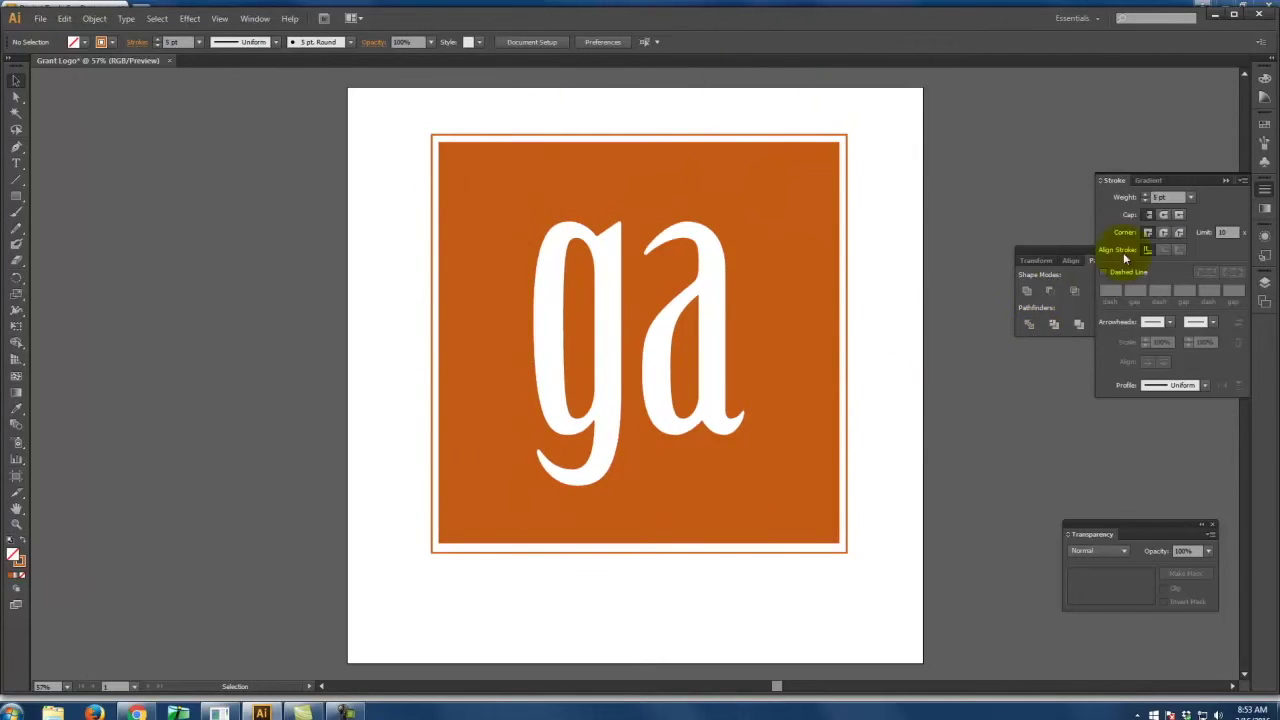
Step: Toggle the visibility of Layer 1 and Layer 2 to compare the two logo versions, leaving only Layer 2 shown
left_click(1265, 283)
key("ctrl+y")
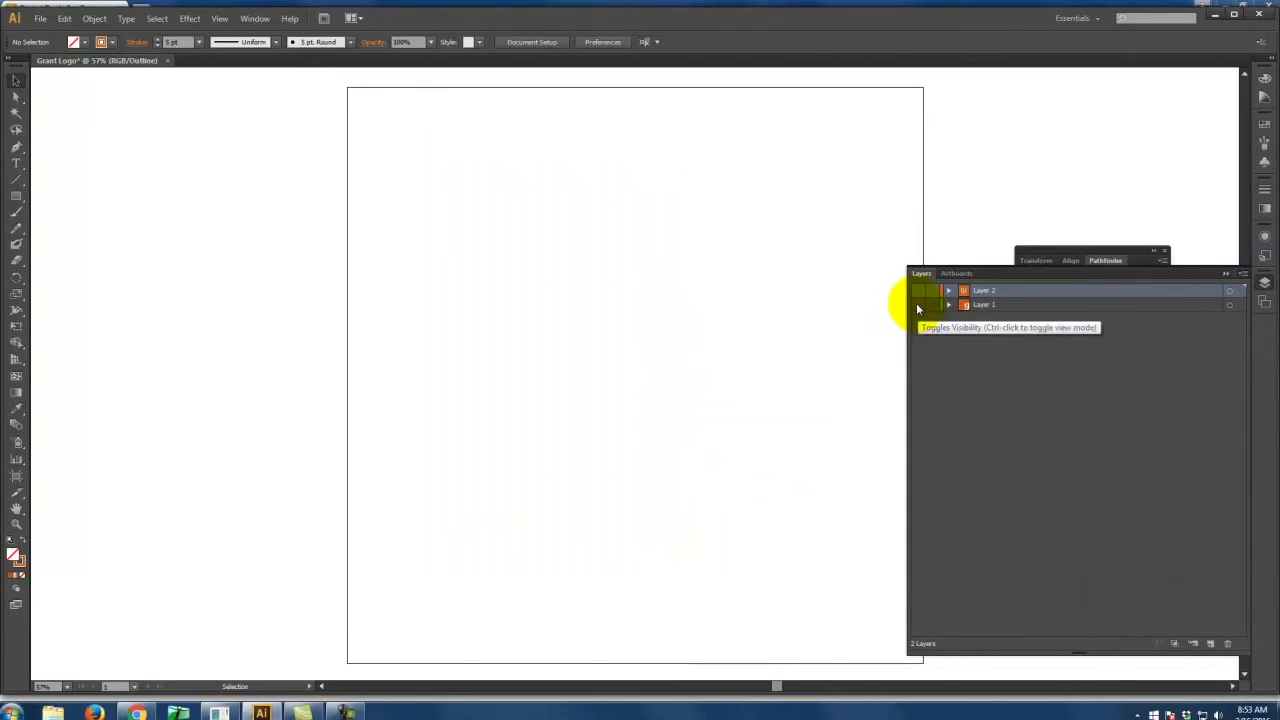
left_click(917, 305, "ctrl")
left_click(918, 291, "ctrl")
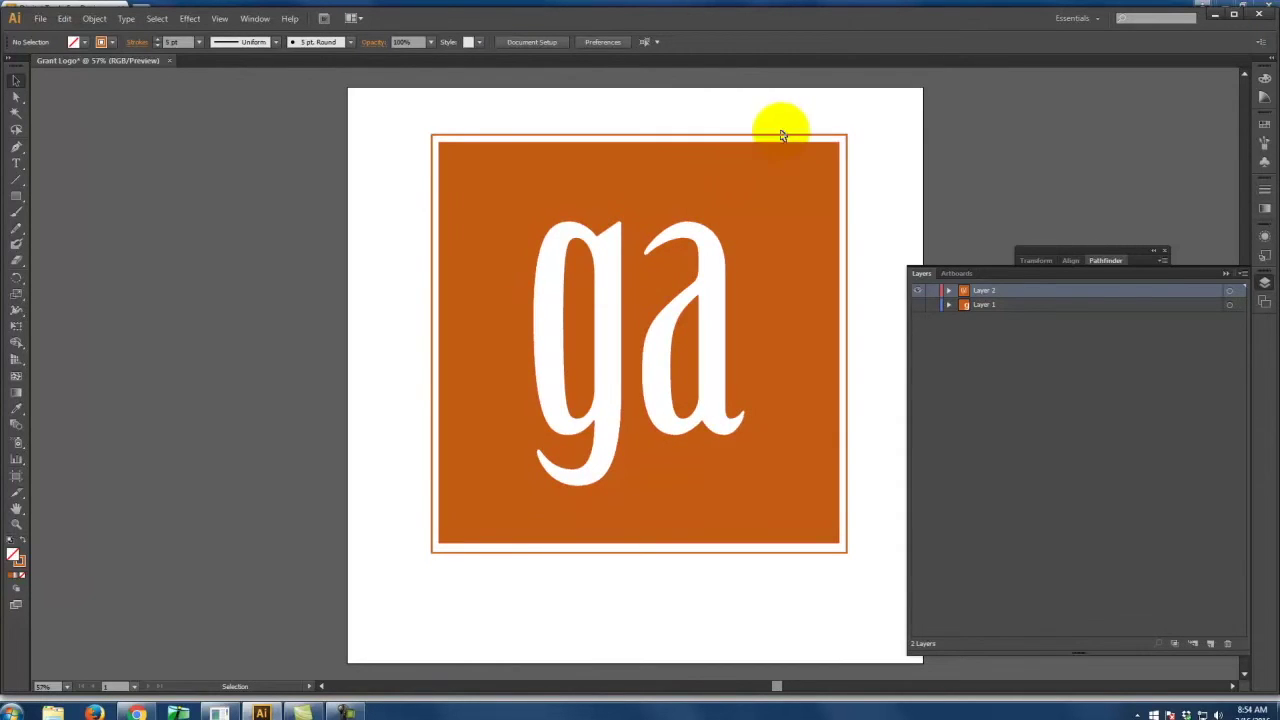
Step: Add another new layer above Layer 2
left_click(866, 120)
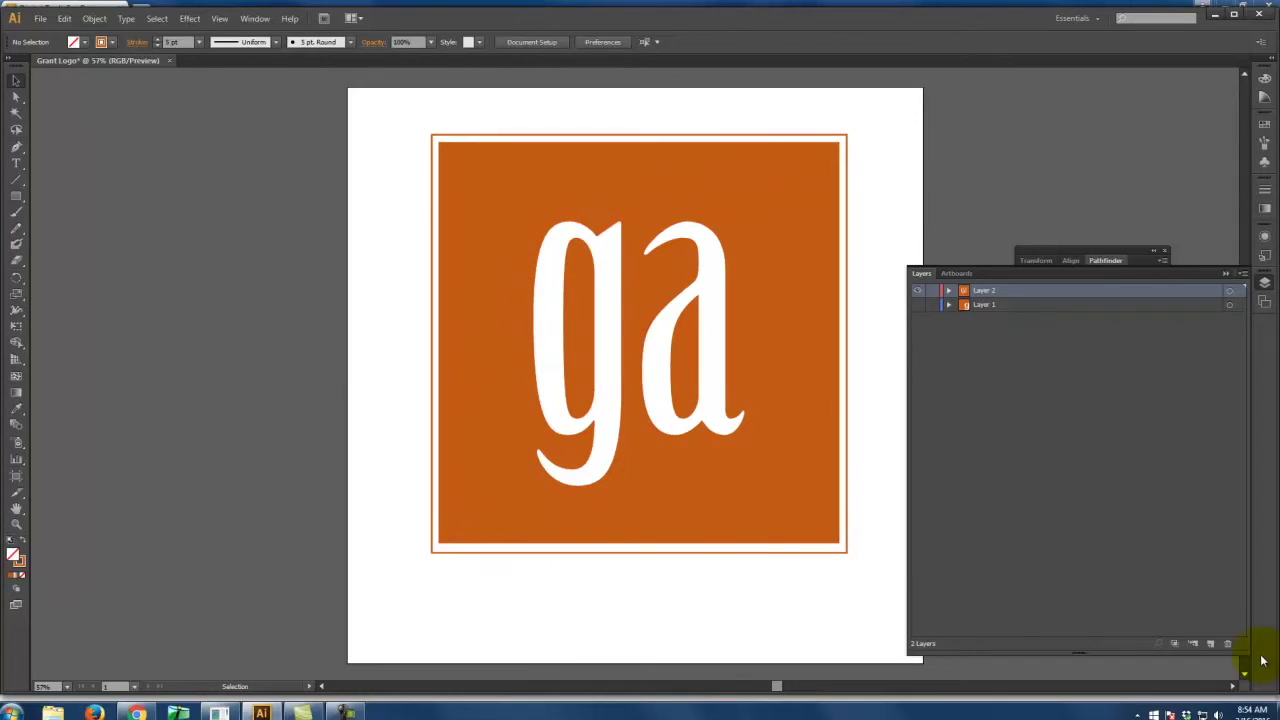
left_click(1211, 644)
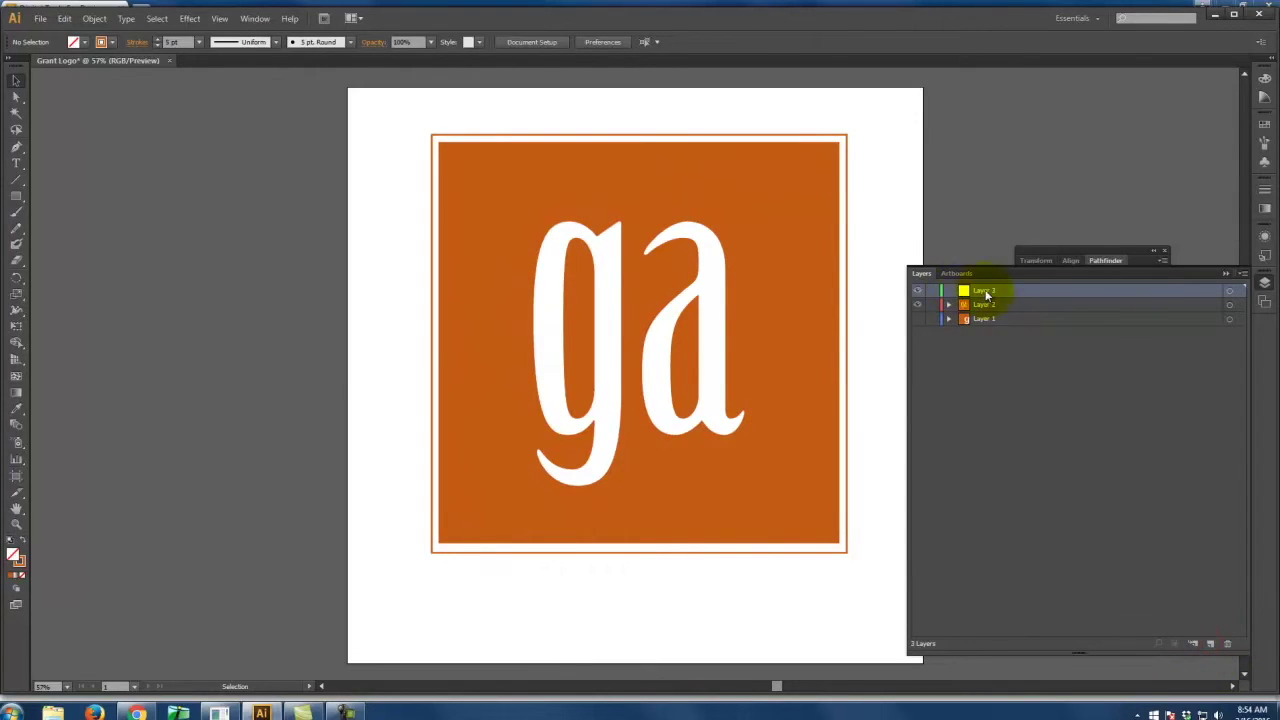
Step: Hide Layer 2 and draw a circle about 911 px in diameter near the centre of the artboard on Layer 3
left_click(918, 305)
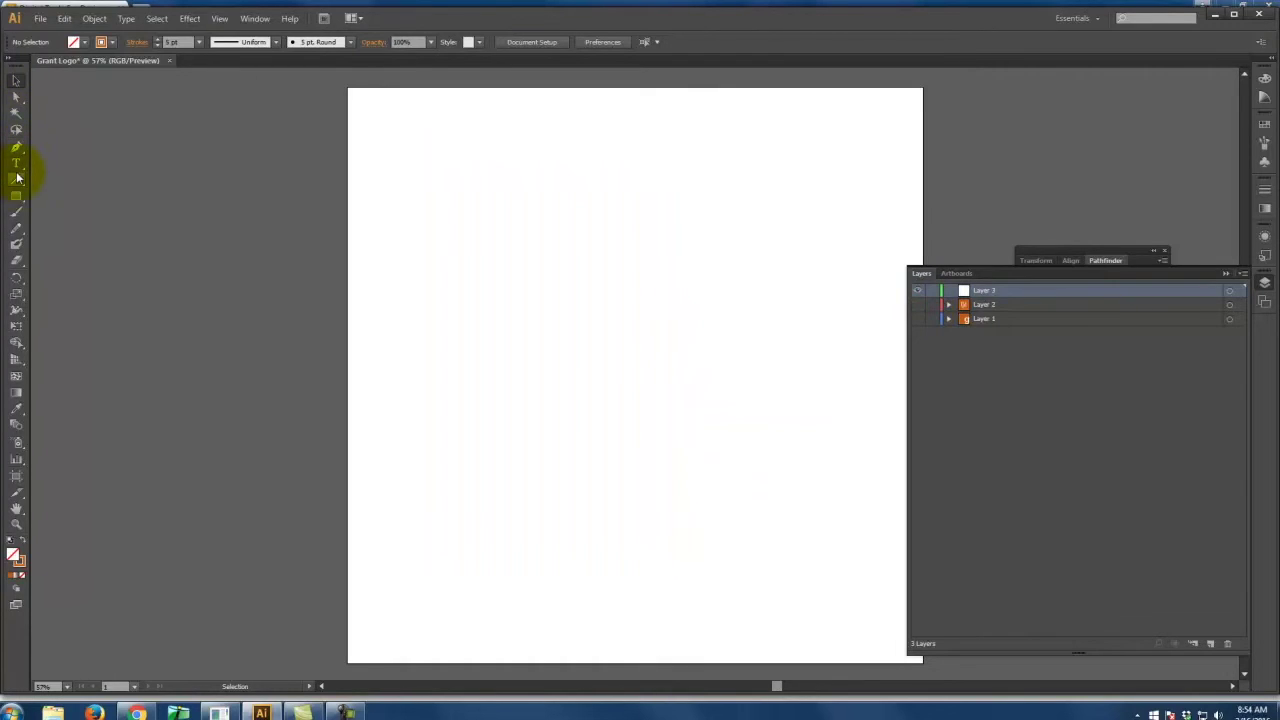
left_click_drag(18, 195, 94, 243)
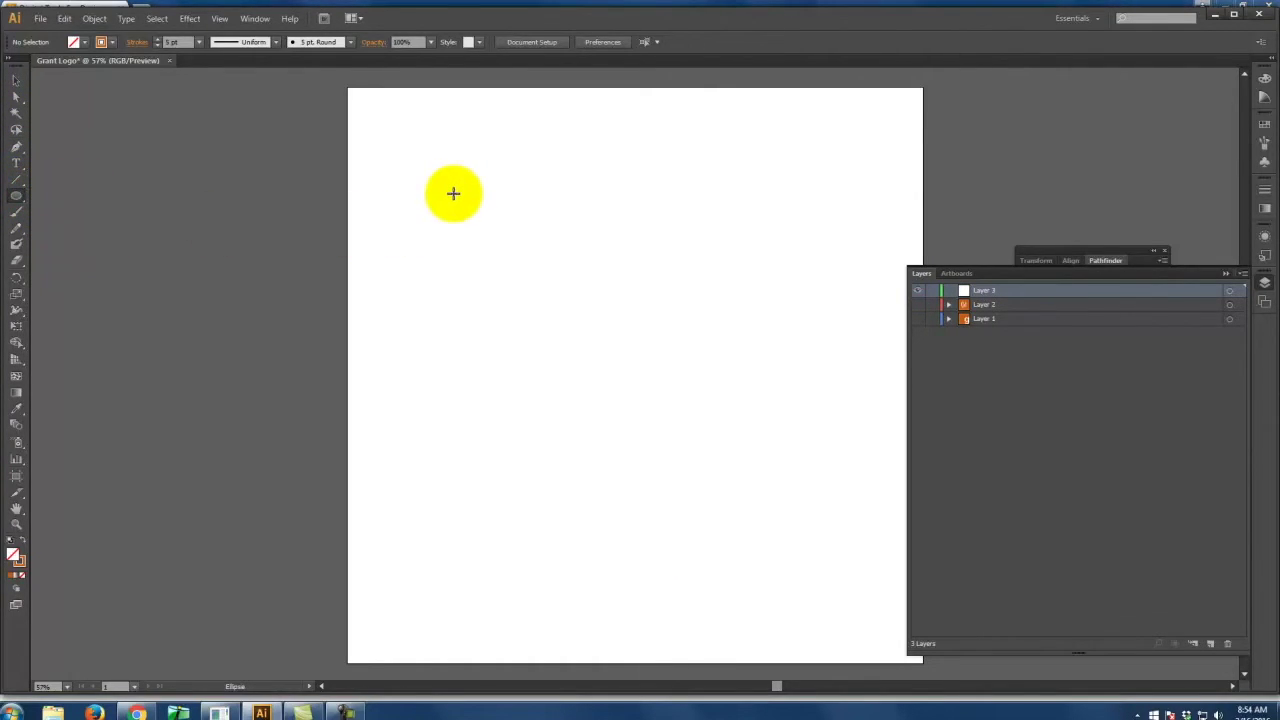
left_click_drag(455, 195, 789, 543)
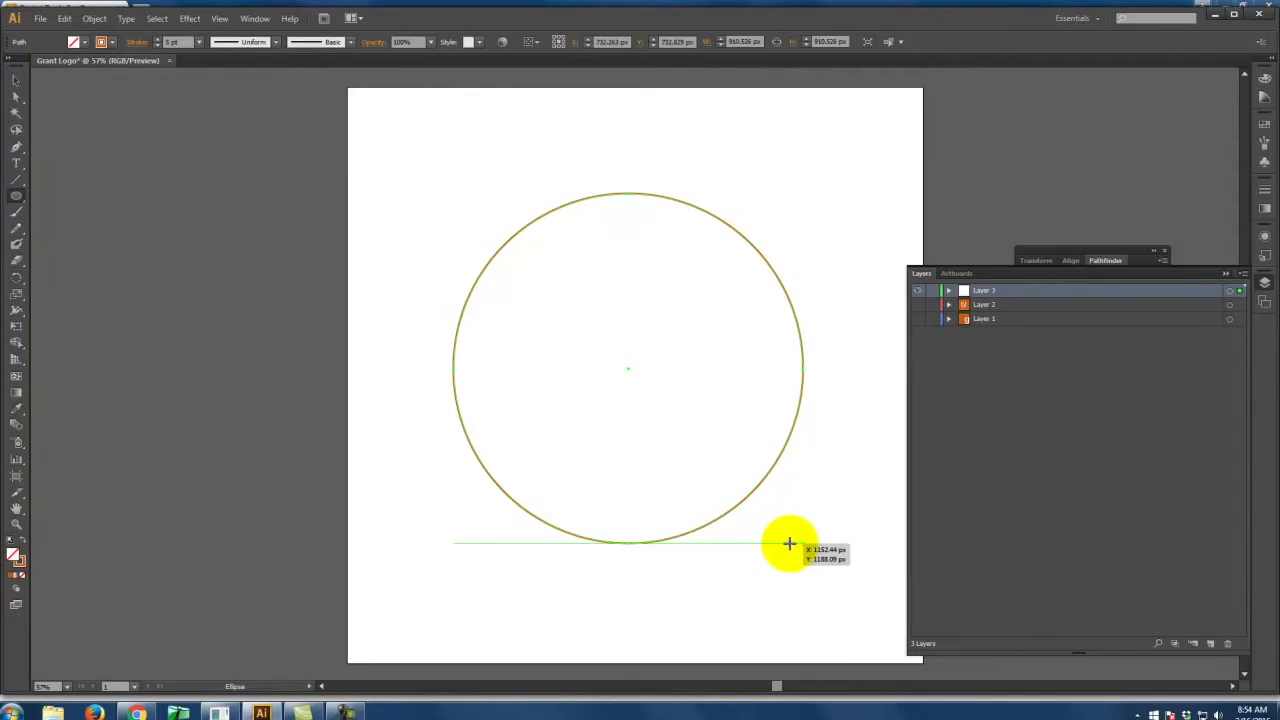
Step: Swap the circle's fill and stroke so it is filled without an outline, and set the fill to blue 1654C1
left_click(21, 553)
double_click(15, 557)
left_click_drag(655, 338, 653, 336)
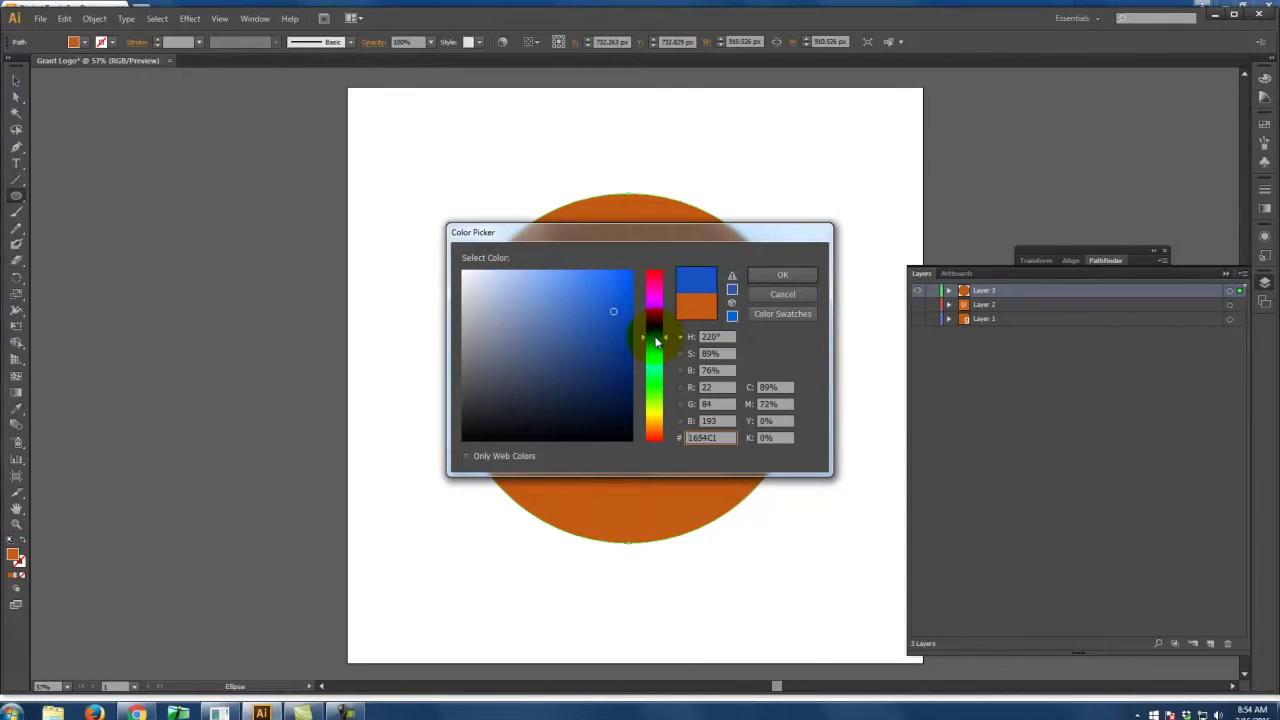
left_click(781, 274)
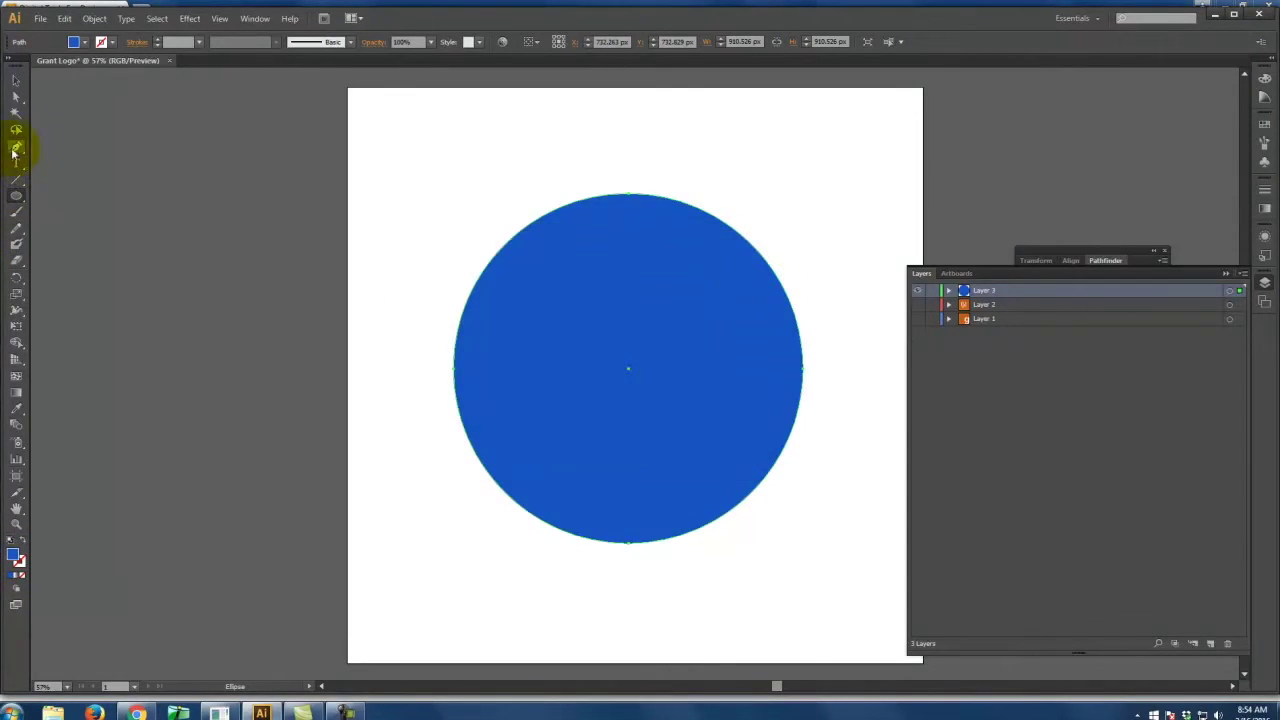
Step: Draw a tilted hexagon of about 551 × 593 px and centre it on the blue circle
left_click_drag(20, 200, 74, 234)
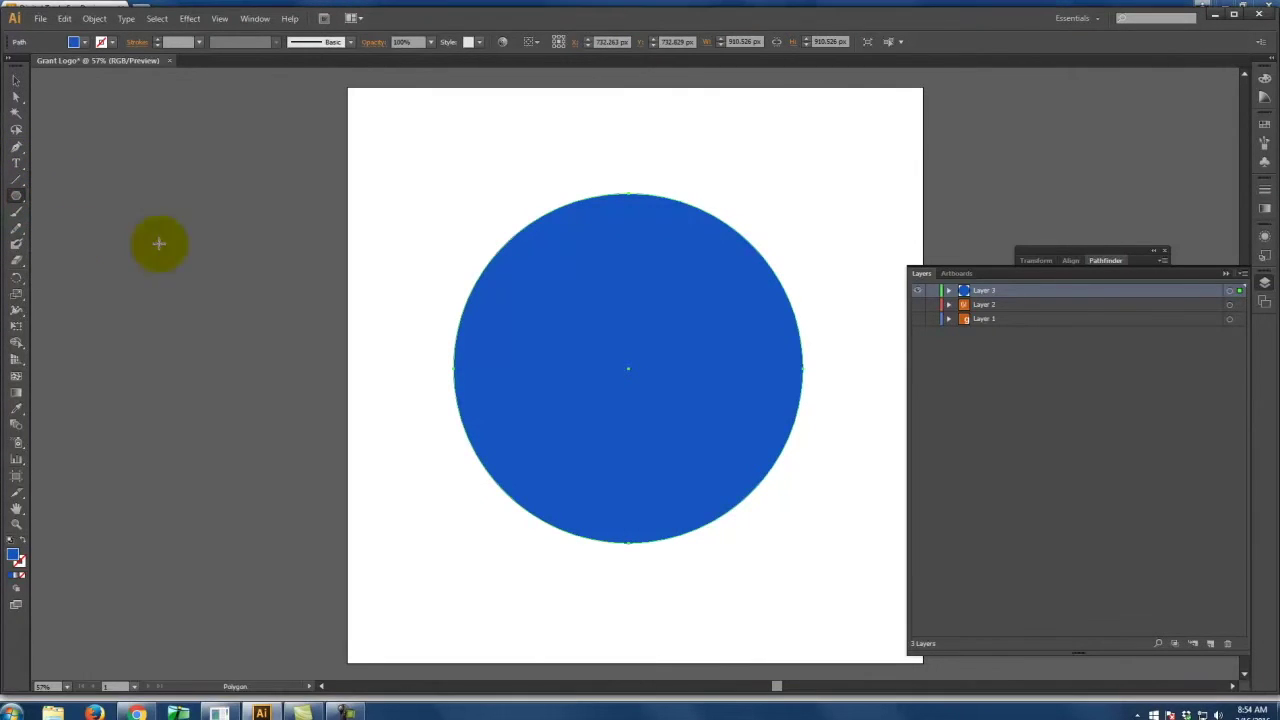
left_click_drag(541, 280, 653, 324)
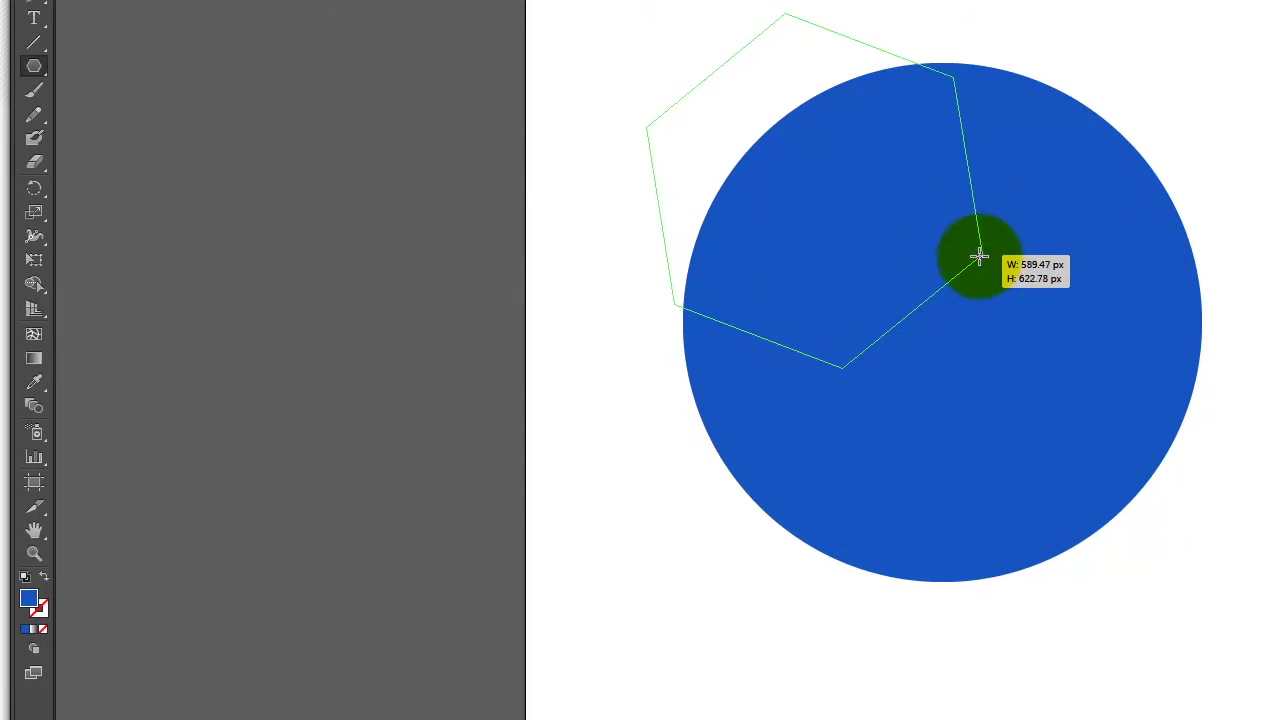
mouse_move(978, 258)
left_mouse_down()
mouse_move(957, 260)
mouse_move(970, 258)
left_mouse_up()
key("v")
left_click_drag(749, 148, 941, 326)
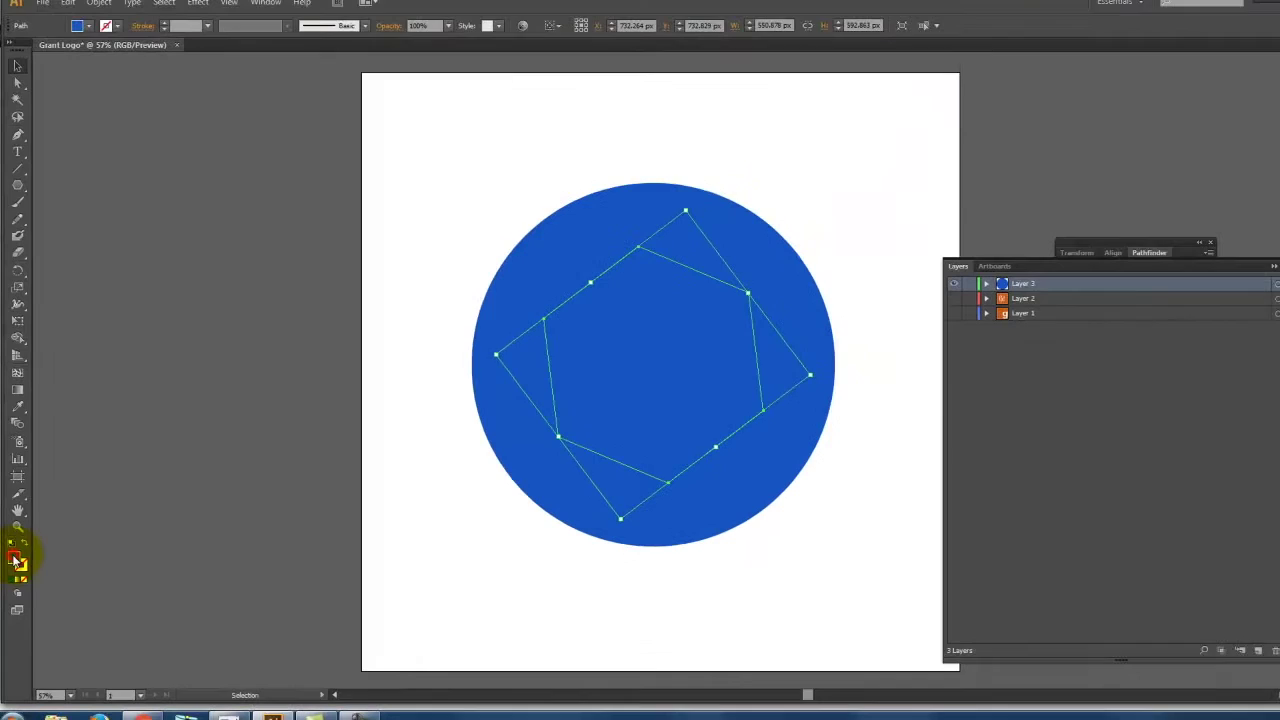
Step: Fill the hexagon with a lighter blue than the circle and deselect it
double_click(27, 596)
left_click(812, 230)
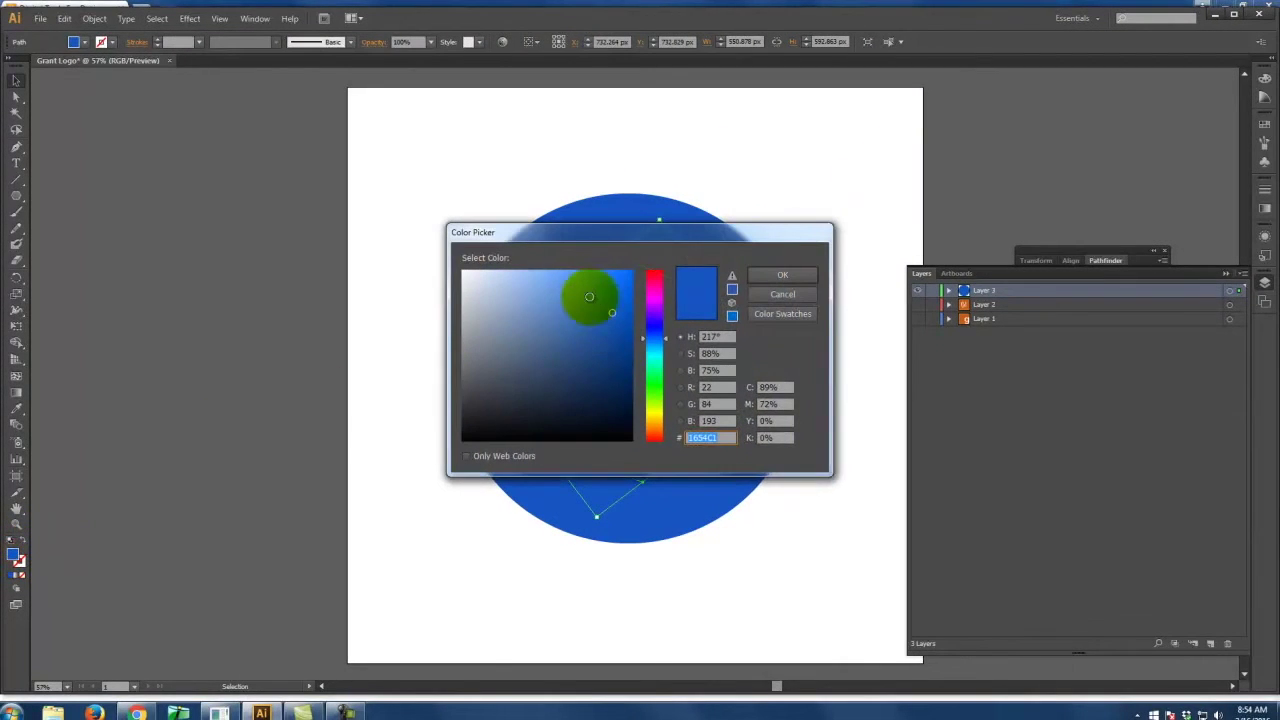
left_click(780, 275)
left_click(812, 200)
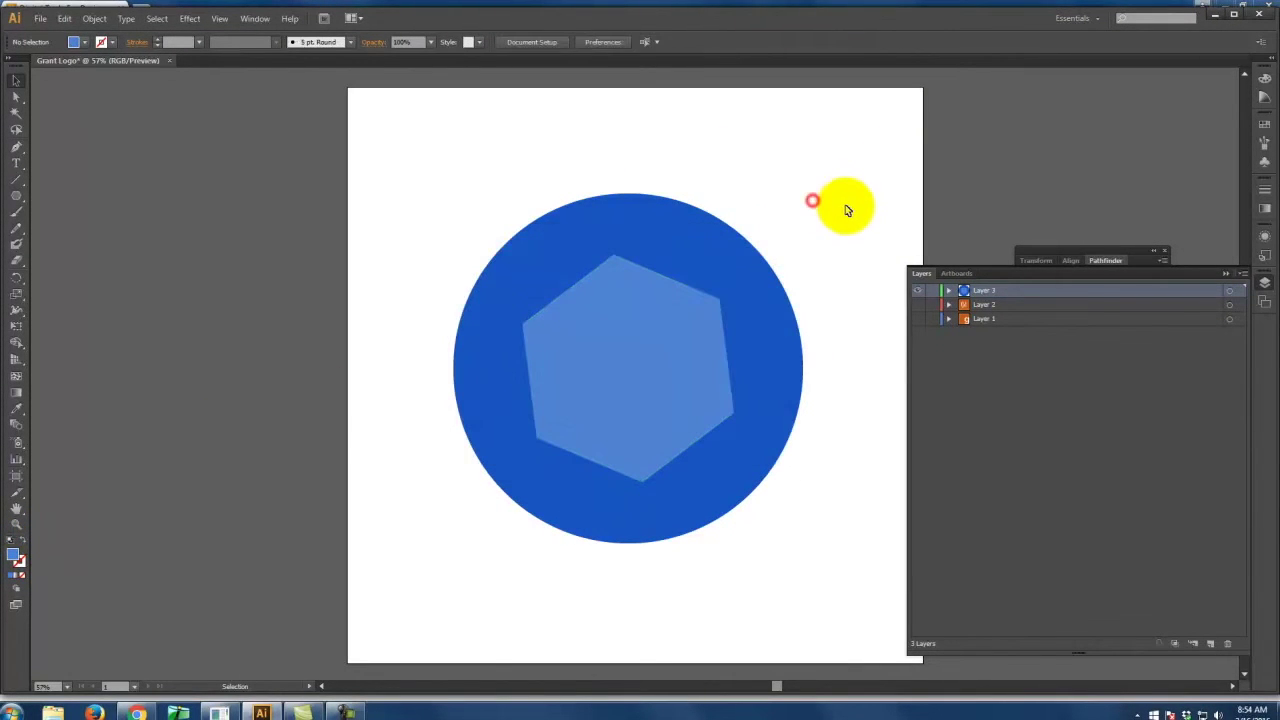
Step: Cut the hexagon out of the blue circle with the Pathfinder's Minus Front
left_click_drag(841, 192, 646, 430)
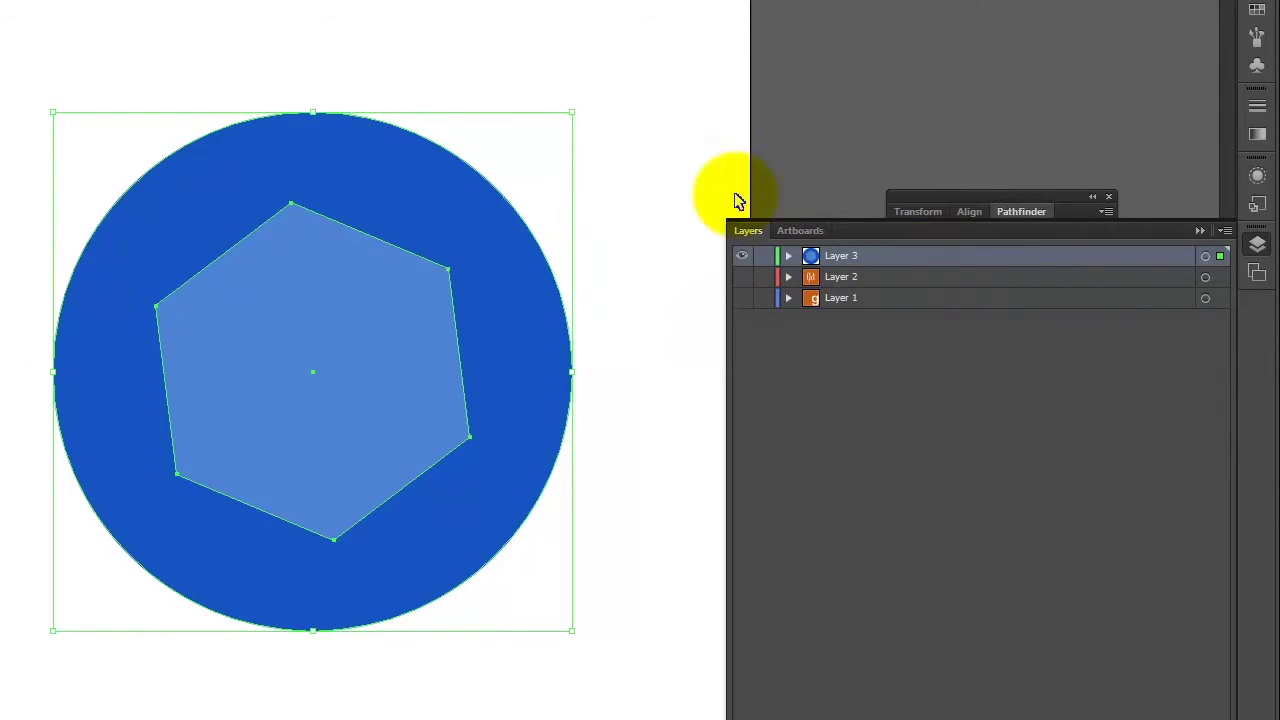
double_click(951, 195)
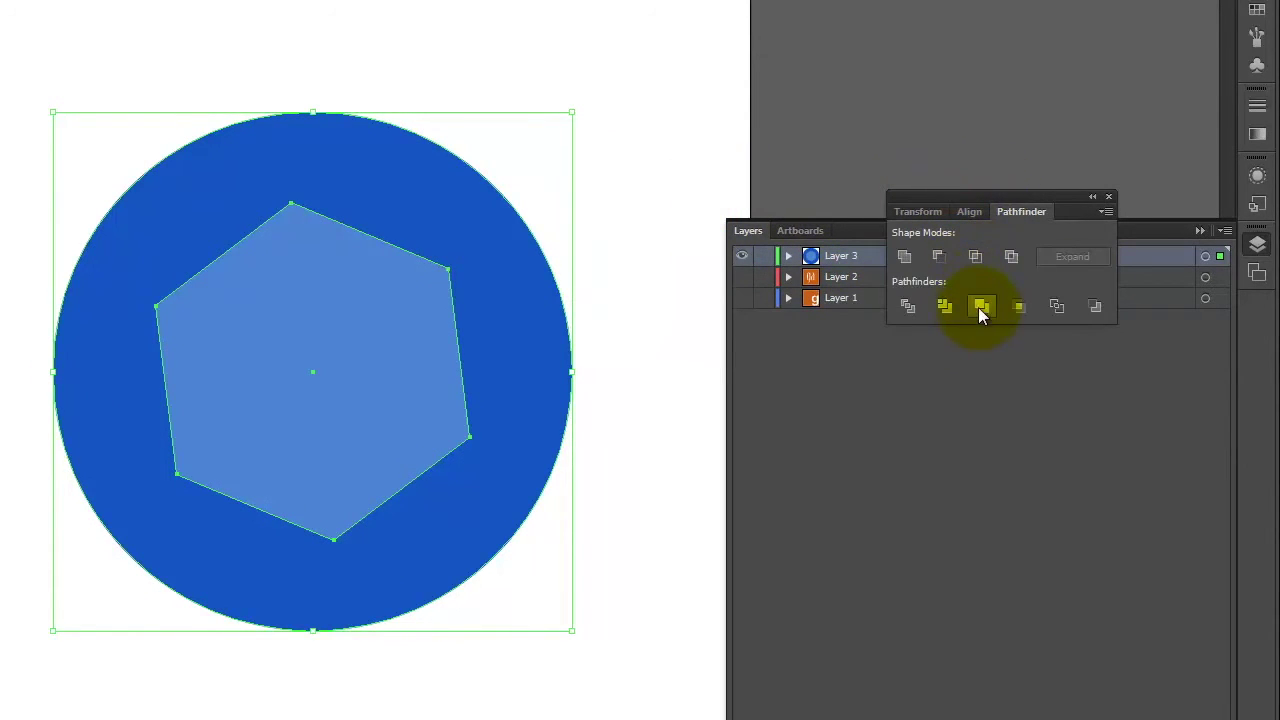
left_click(937, 257)
left_click(690, 78)
Step: Rotate the blue ring with the hexagonal cutout slightly counterclockwise and deselect it
left_click(537, 337)
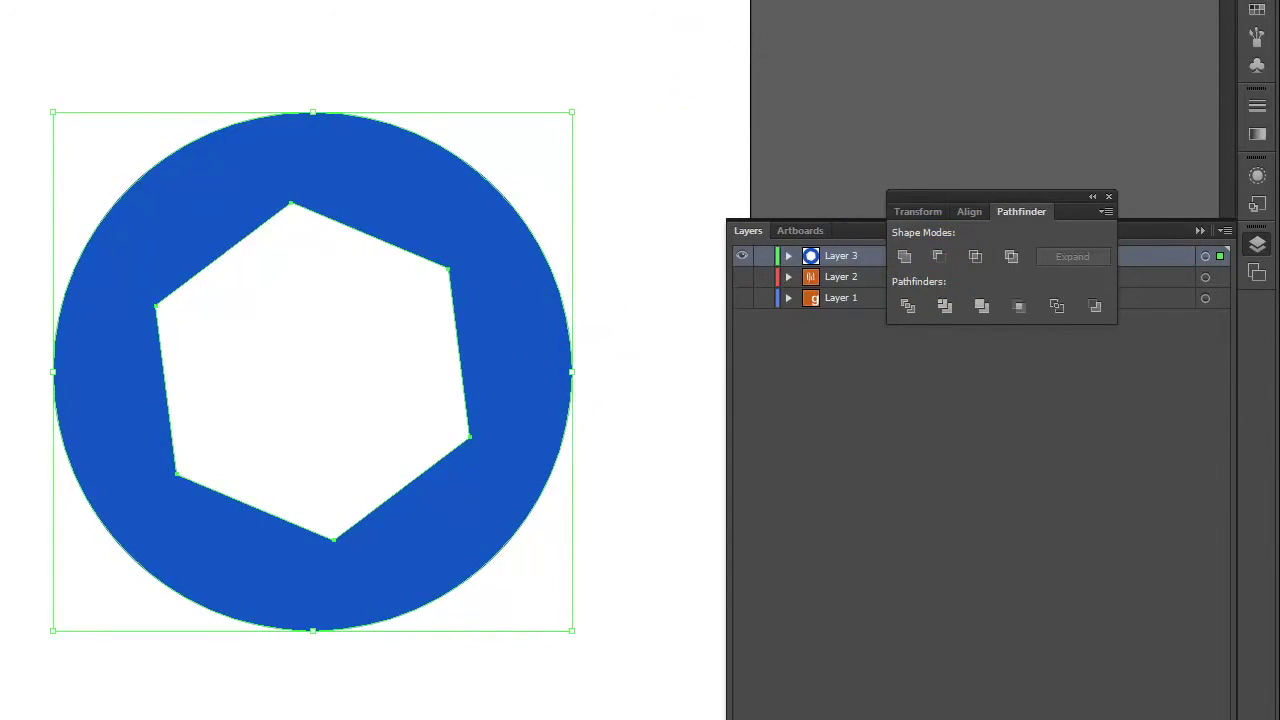
left_click_drag(608, 660, 620, 600)
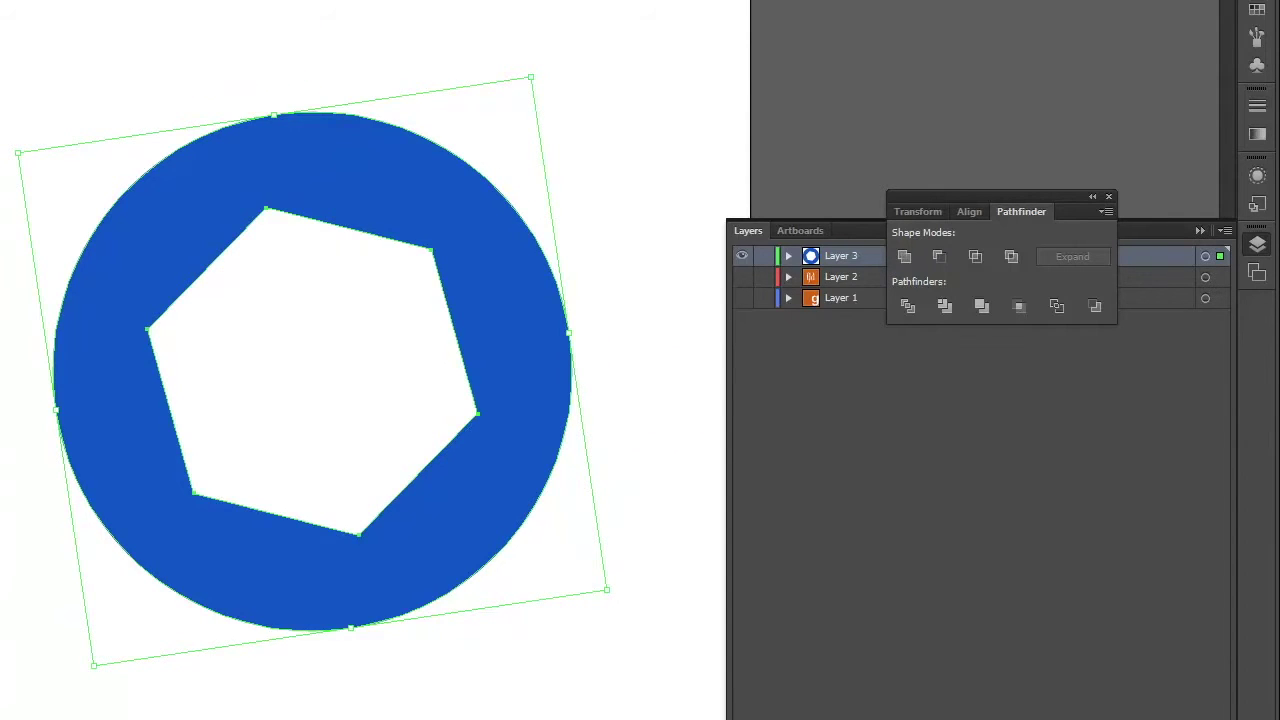
left_click(84, 64)
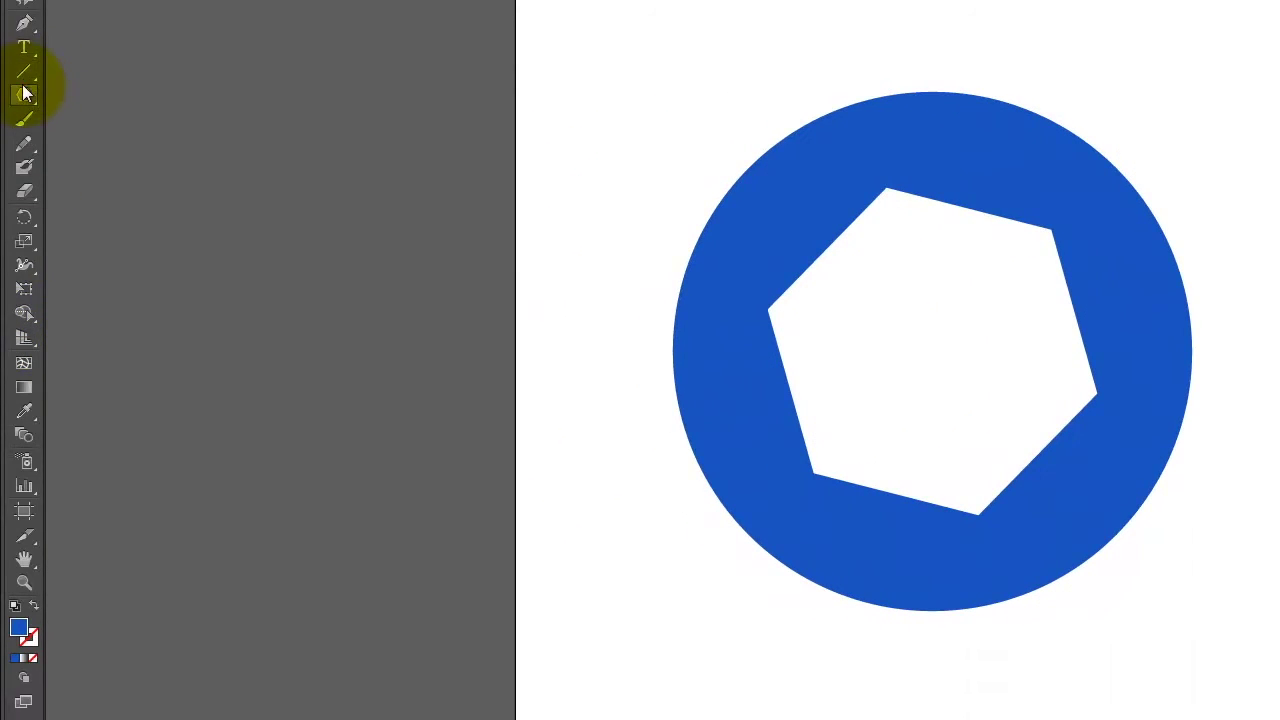
Step: Draw a larger hexagon of about 986 × 1064 px and centre it over the blue ring
left_click(25, 93)
left_click_drag(723, 123, 1003, 244)
key("v")
mouse_move(666, 69)
left_mouse_down()
mouse_move(900, 266)
mouse_move(843, 289)
mouse_move(886, 292)
mouse_move(897, 323)
mouse_move(958, 327)
mouse_move(863, 251)
mouse_move(923, 311)
mouse_move(937, 356)
left_mouse_up()
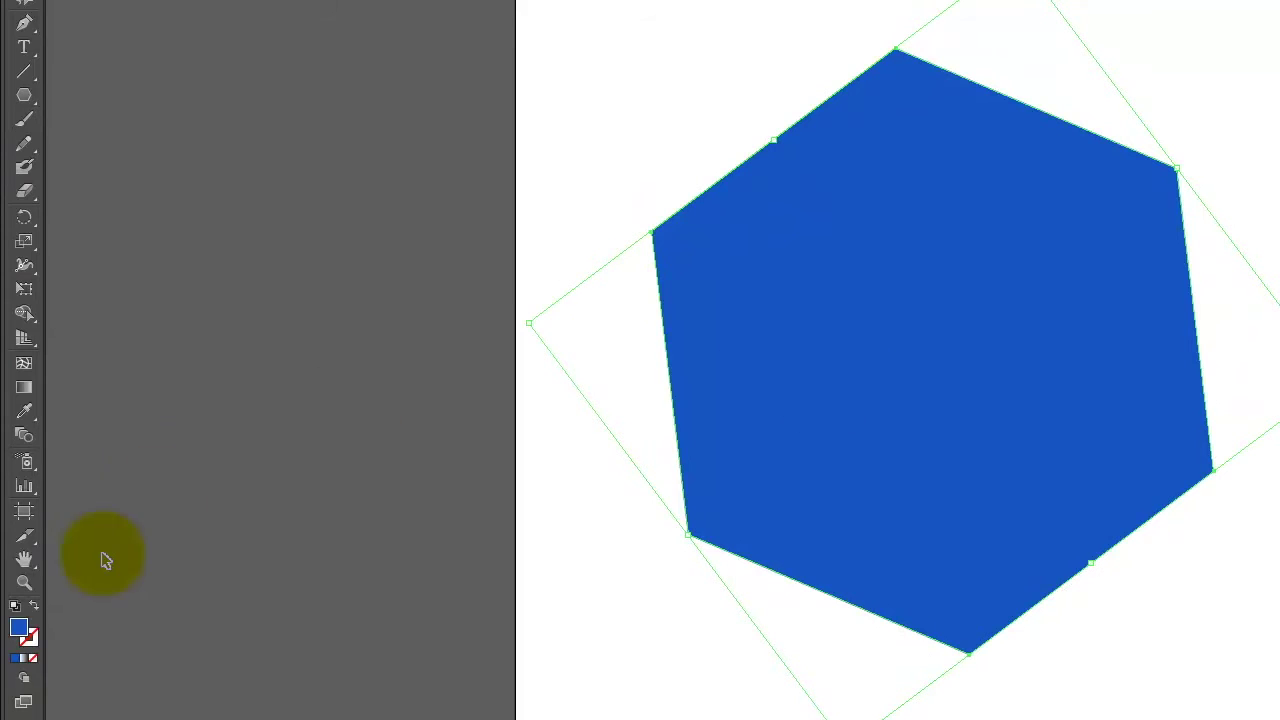
Step: Fill the large hexagon with a light blue and send it to the back, behind the ring
double_click(20, 630)
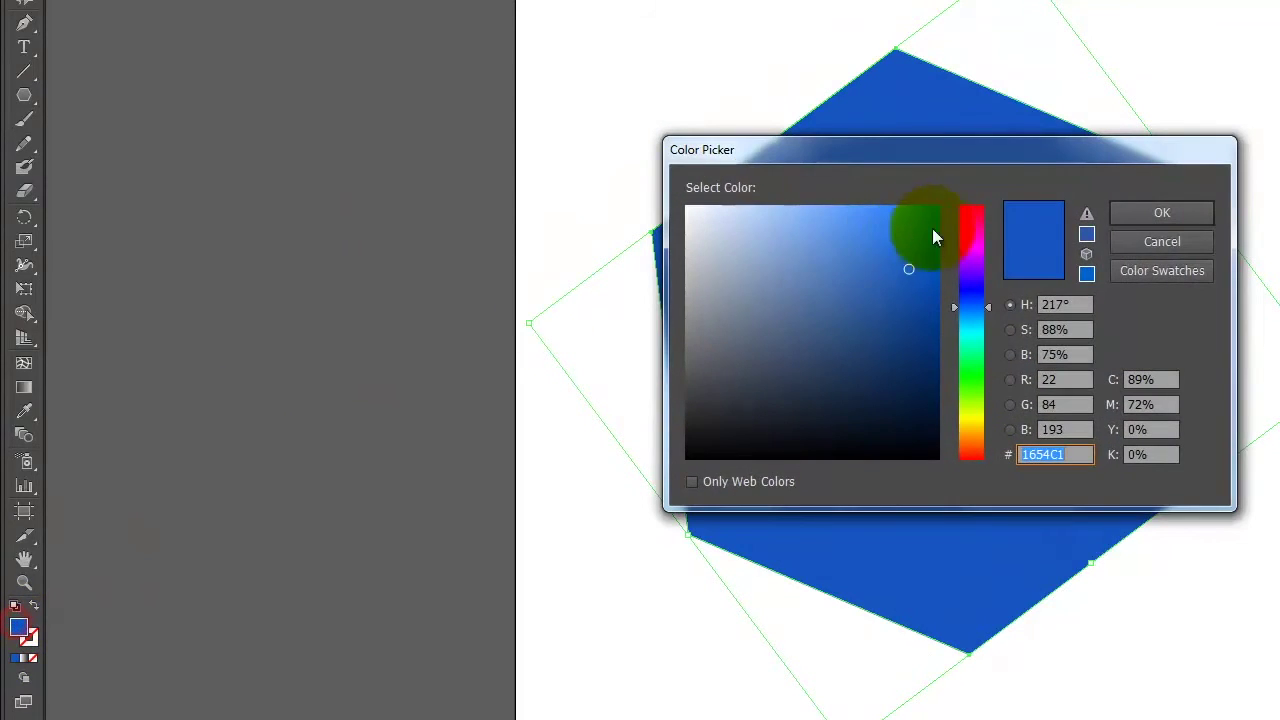
left_click(796, 242)
left_click(1148, 215)
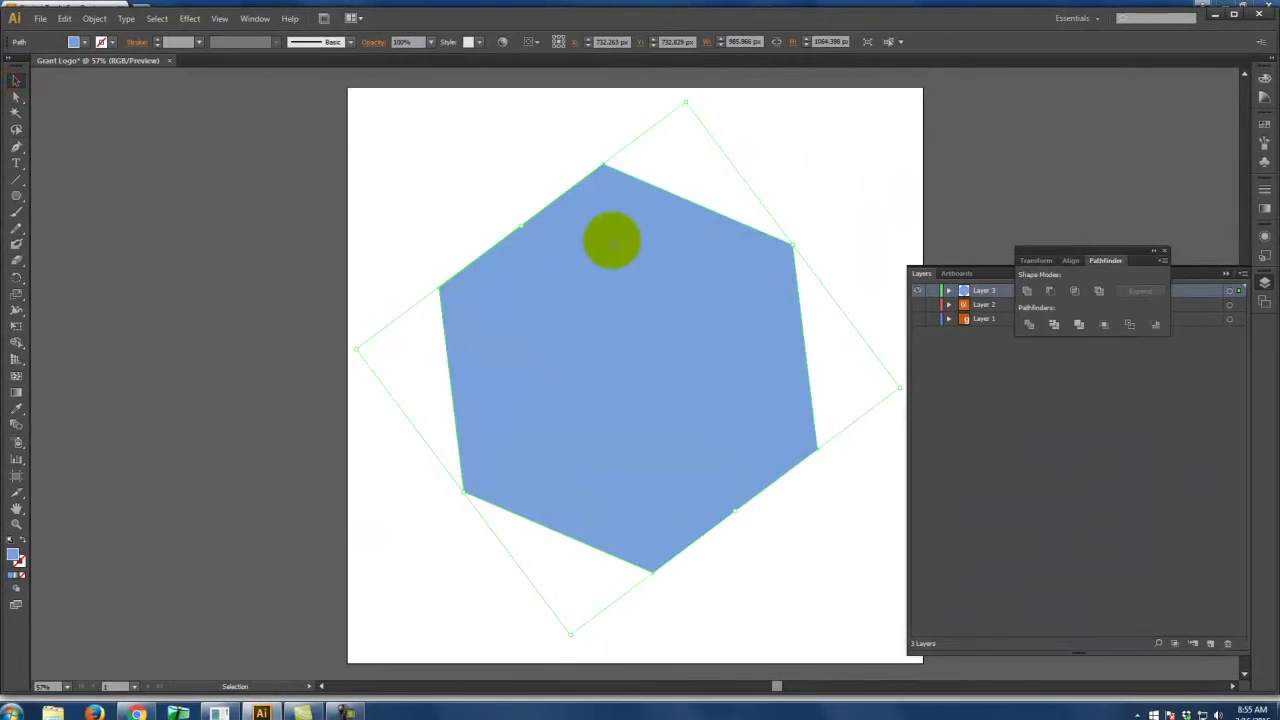
right_click(611, 240)
mouse_move(700, 434)
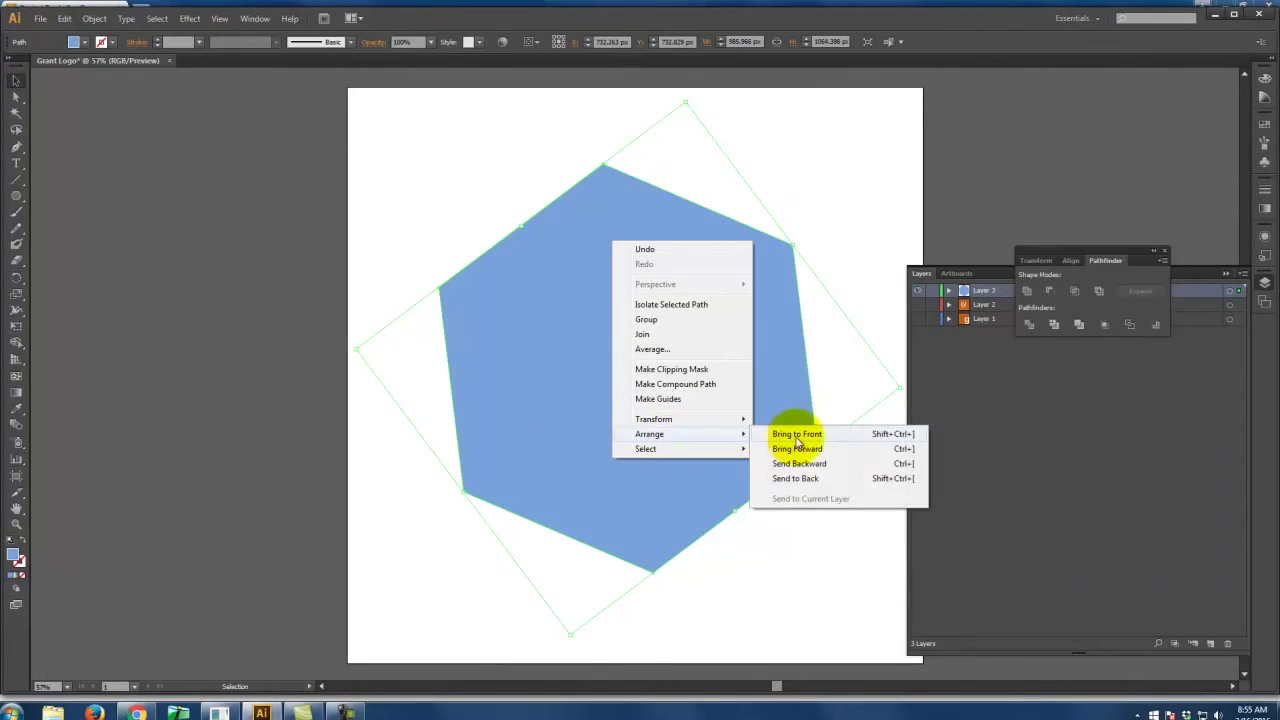
left_click(795, 479)
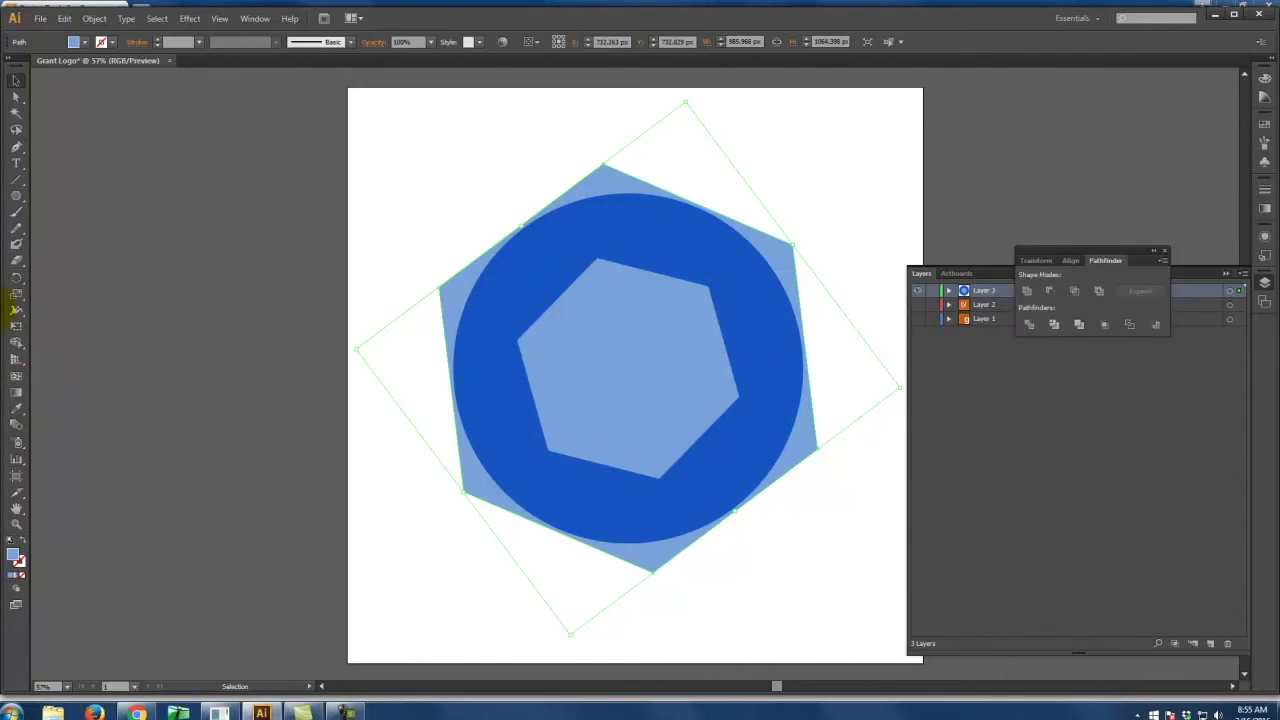
Step: Rotate the large hexagon slightly counterclockwise with Free Transform so its edges run parallel to the ring's hexagonal cutout, then deselect it
left_click(15, 327)
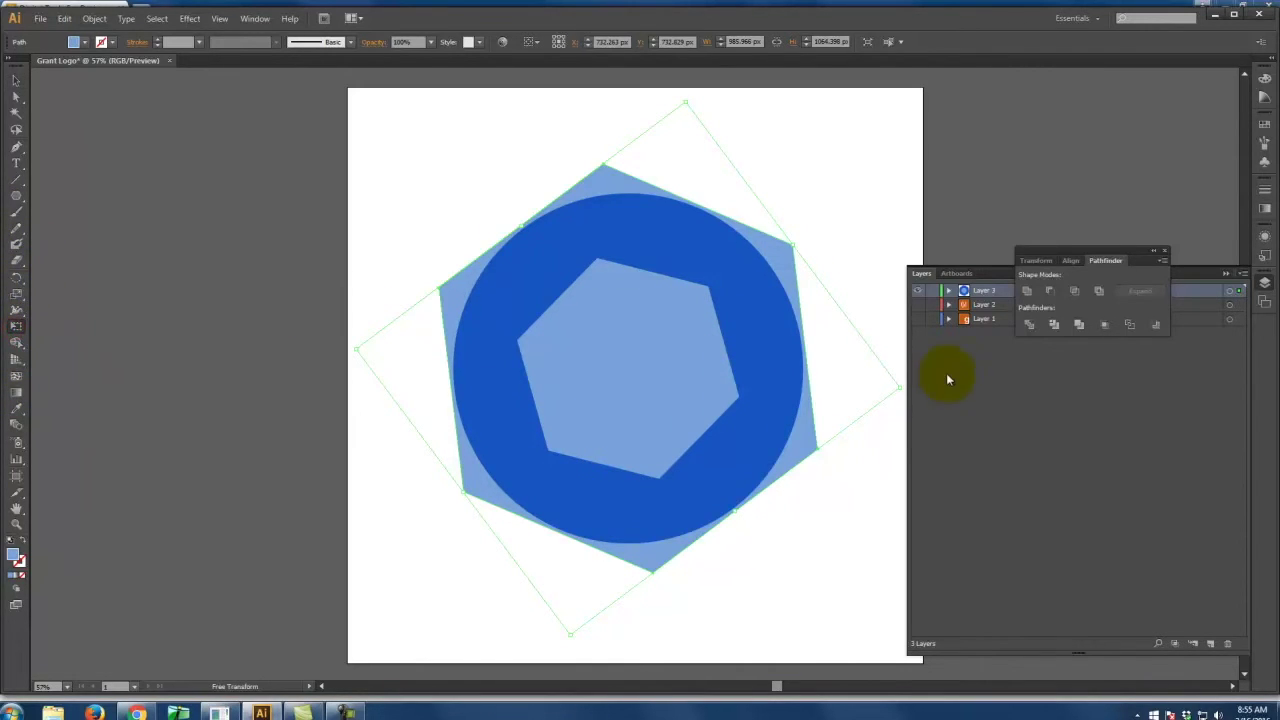
left_click_drag(896, 412, 887, 377)
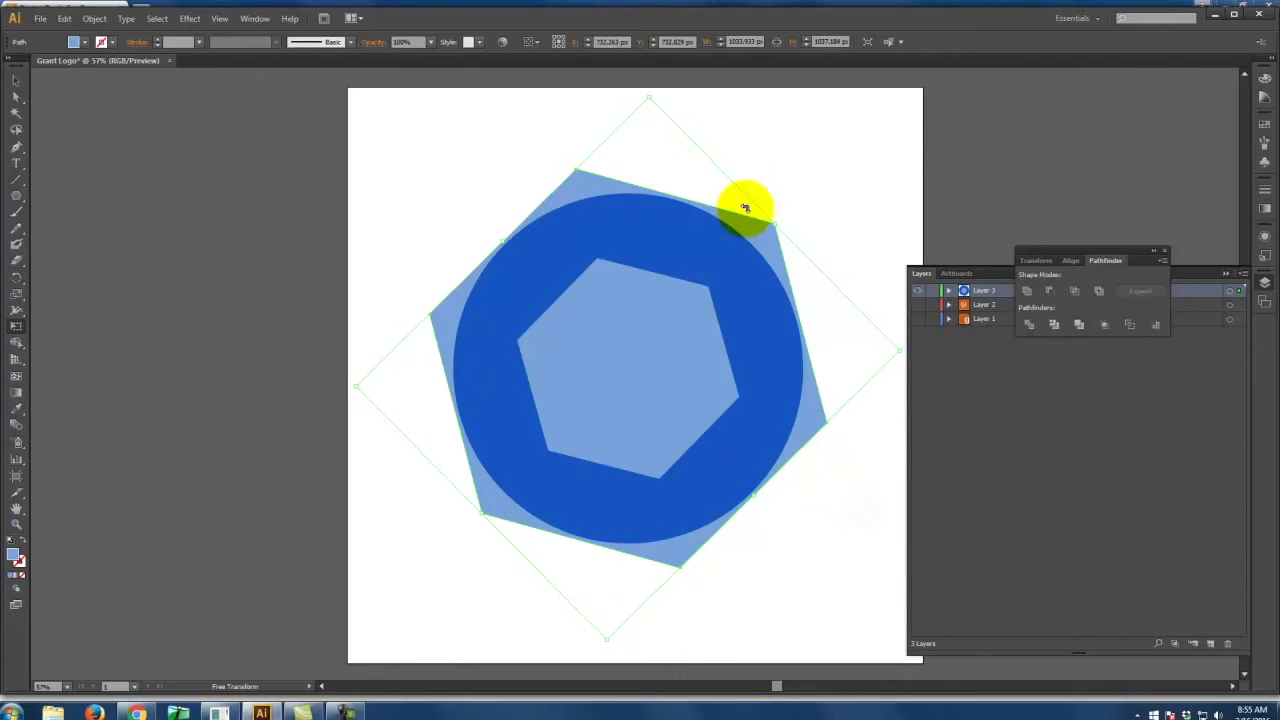
left_click(16, 80)
left_click(493, 152)
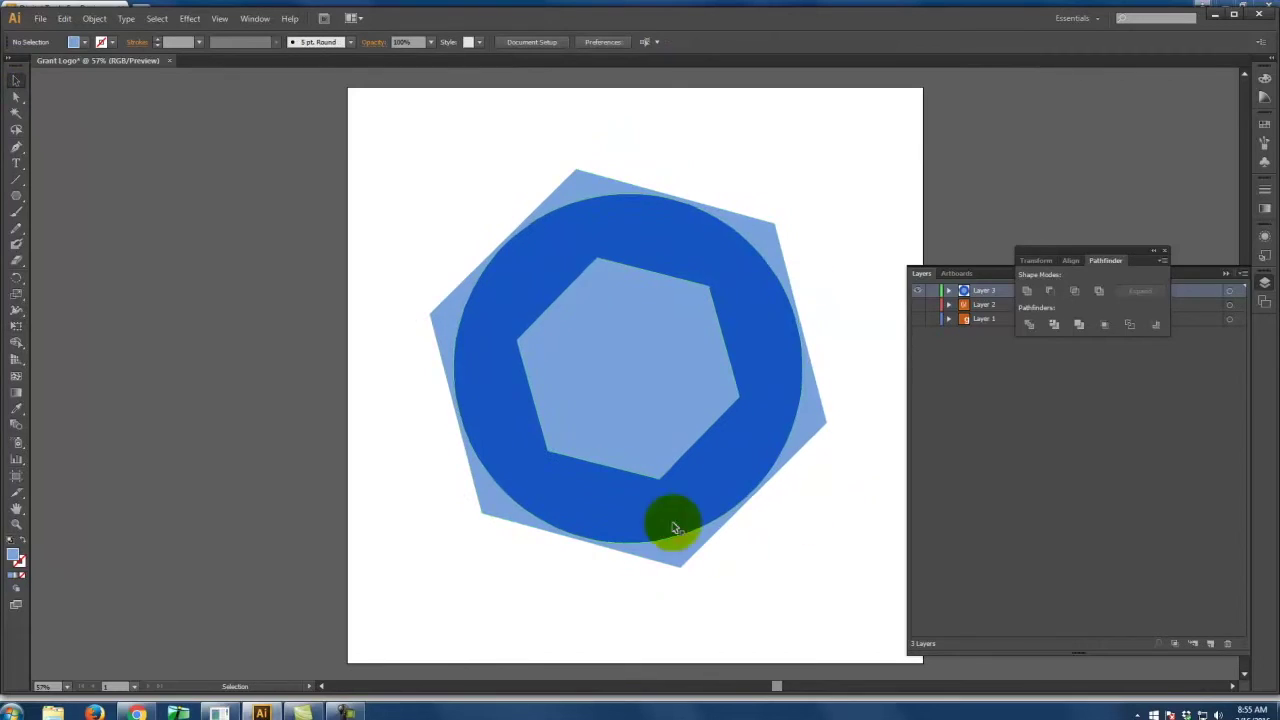
Step: Apply a radial gradient fill to the large hexagon behind the ring
left_click(582, 182)
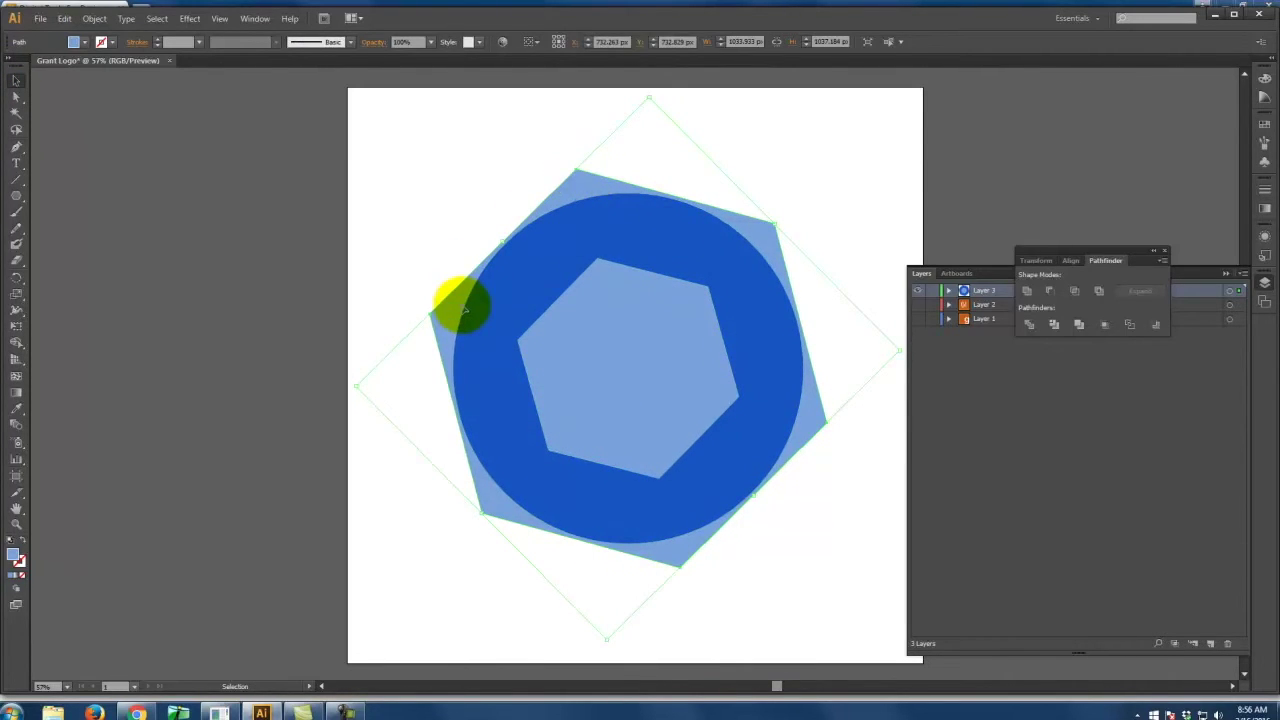
left_click(1266, 210)
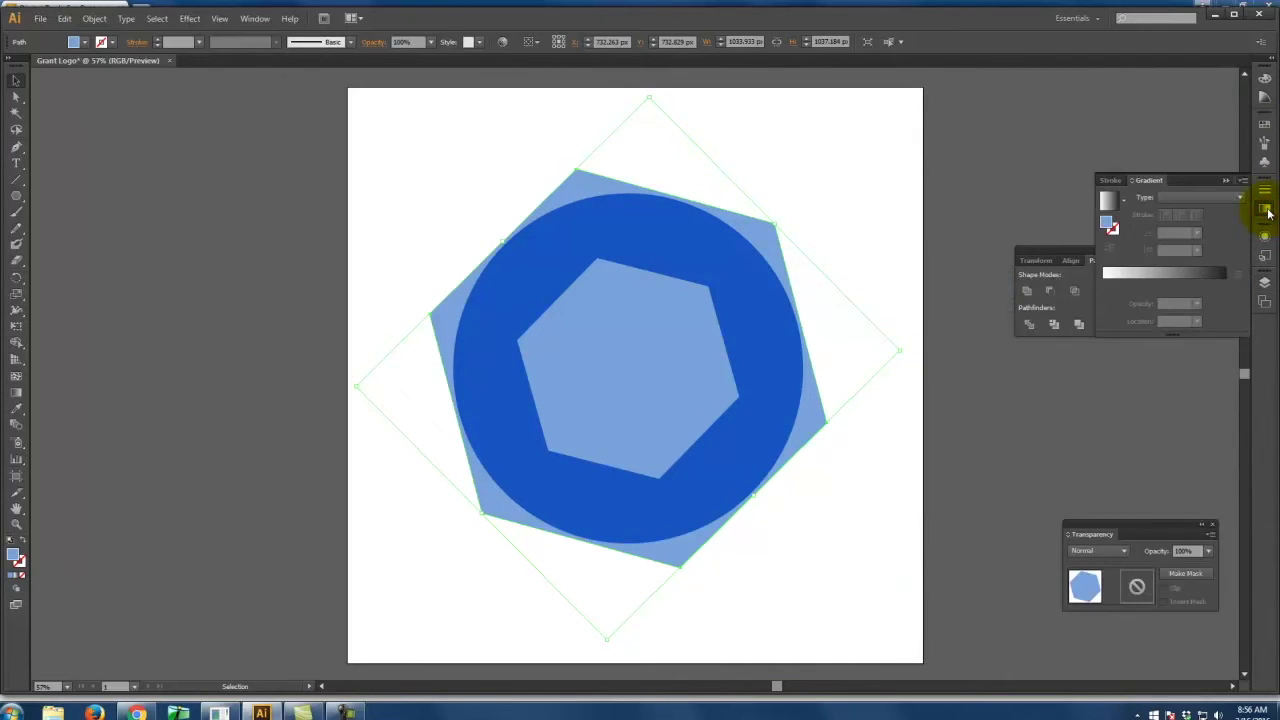
left_click(1219, 197)
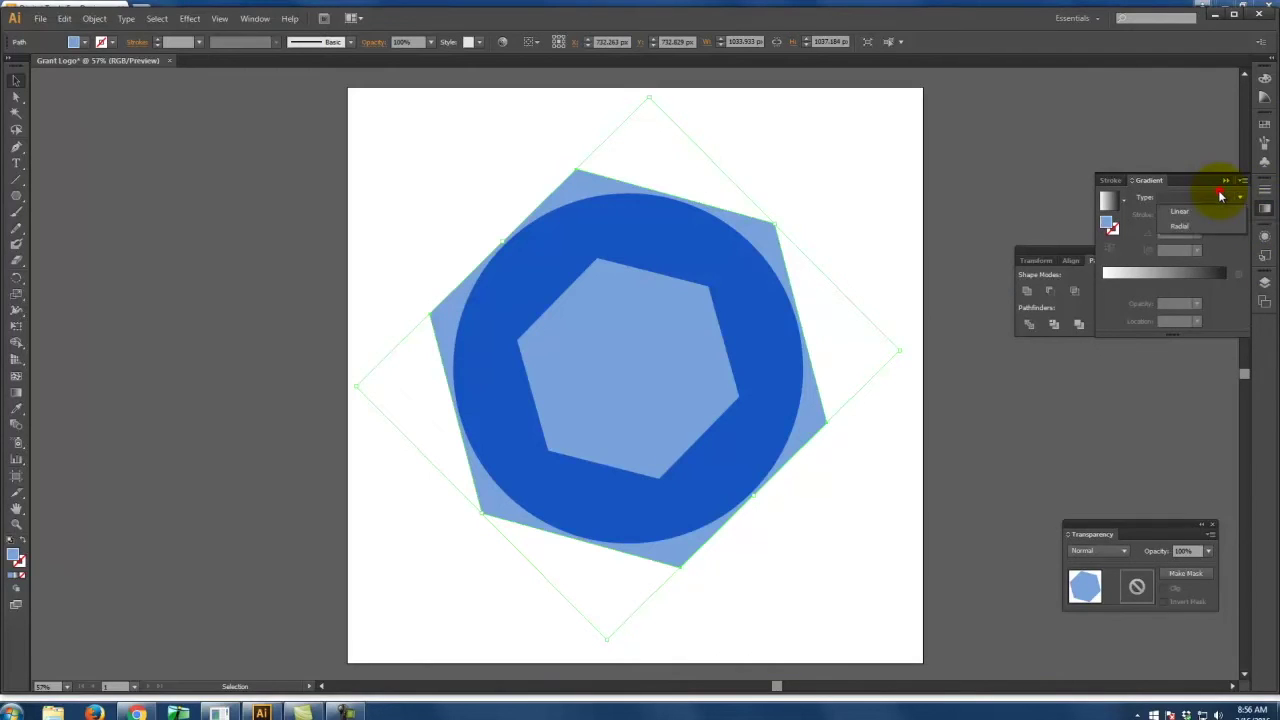
left_click(1180, 226)
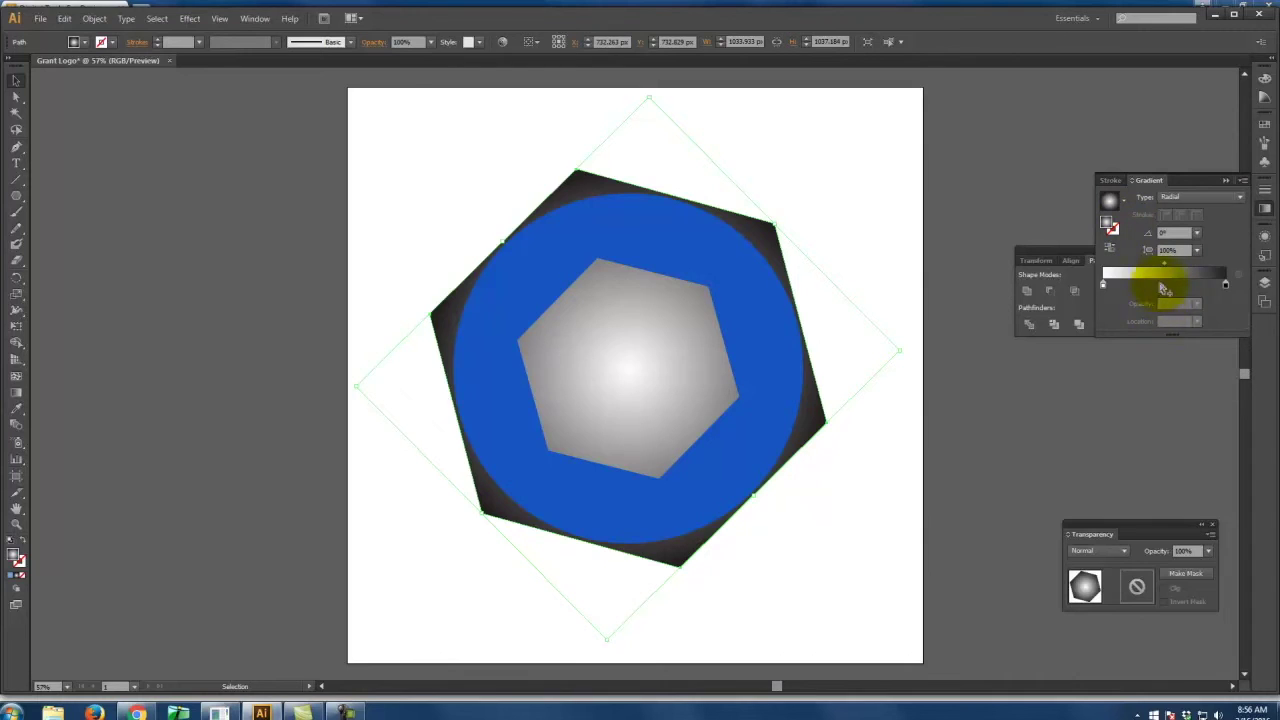
Step: Reverse the gradient so black is at the centre and white at the edge, and move the black stop to 84.41%
left_click_drag(1225, 285, 1114, 298)
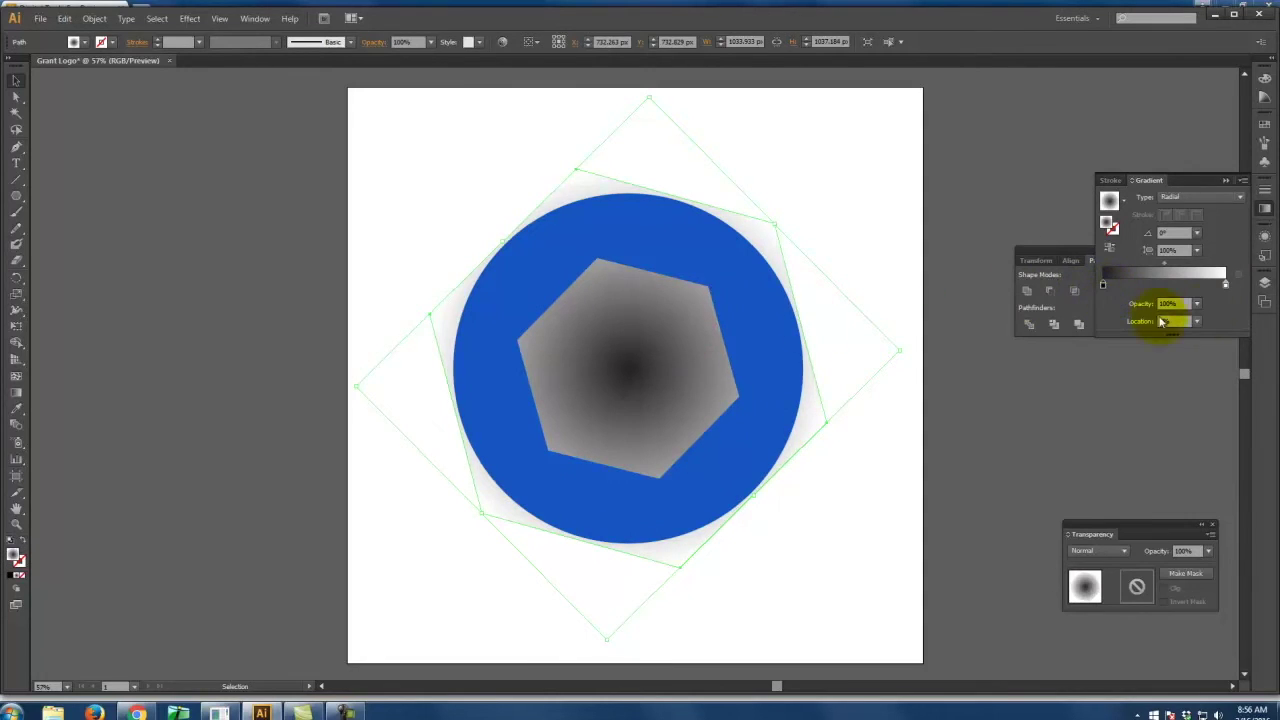
left_click_drag(1103, 287, 1166, 289)
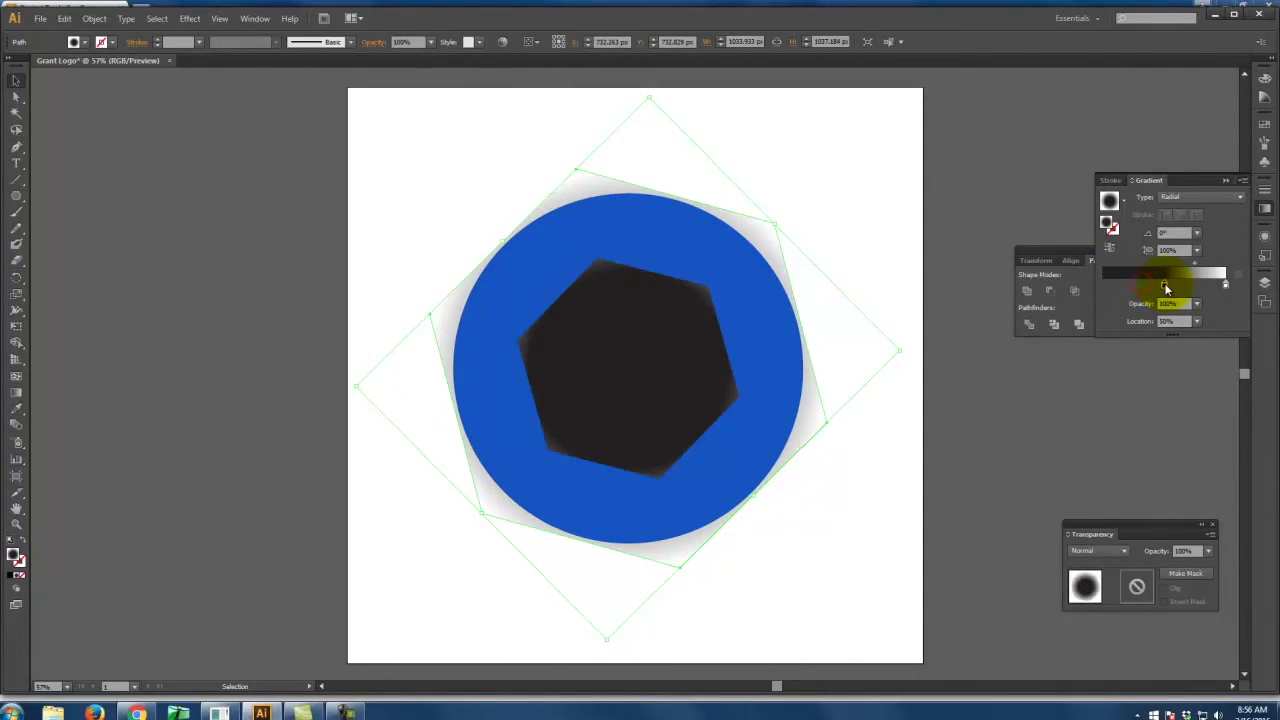
left_click_drag(1198, 287, 1207, 287)
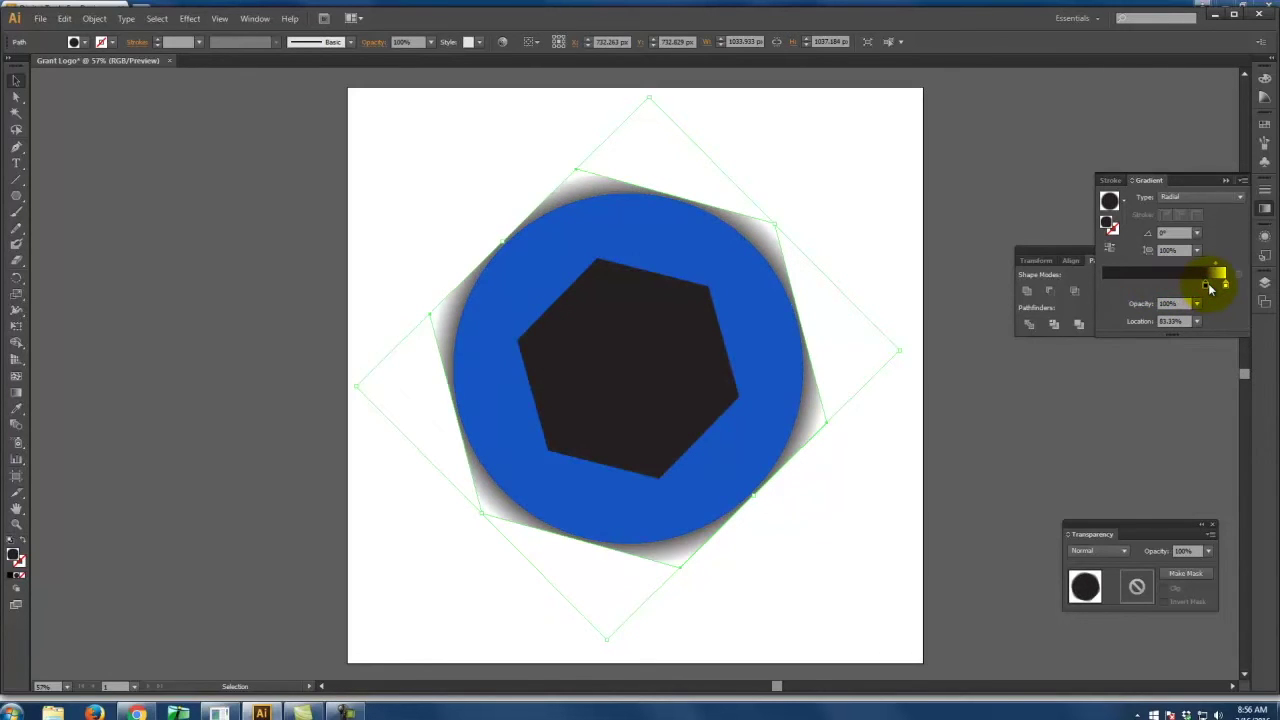
left_click_drag(1208, 283, 1205, 286)
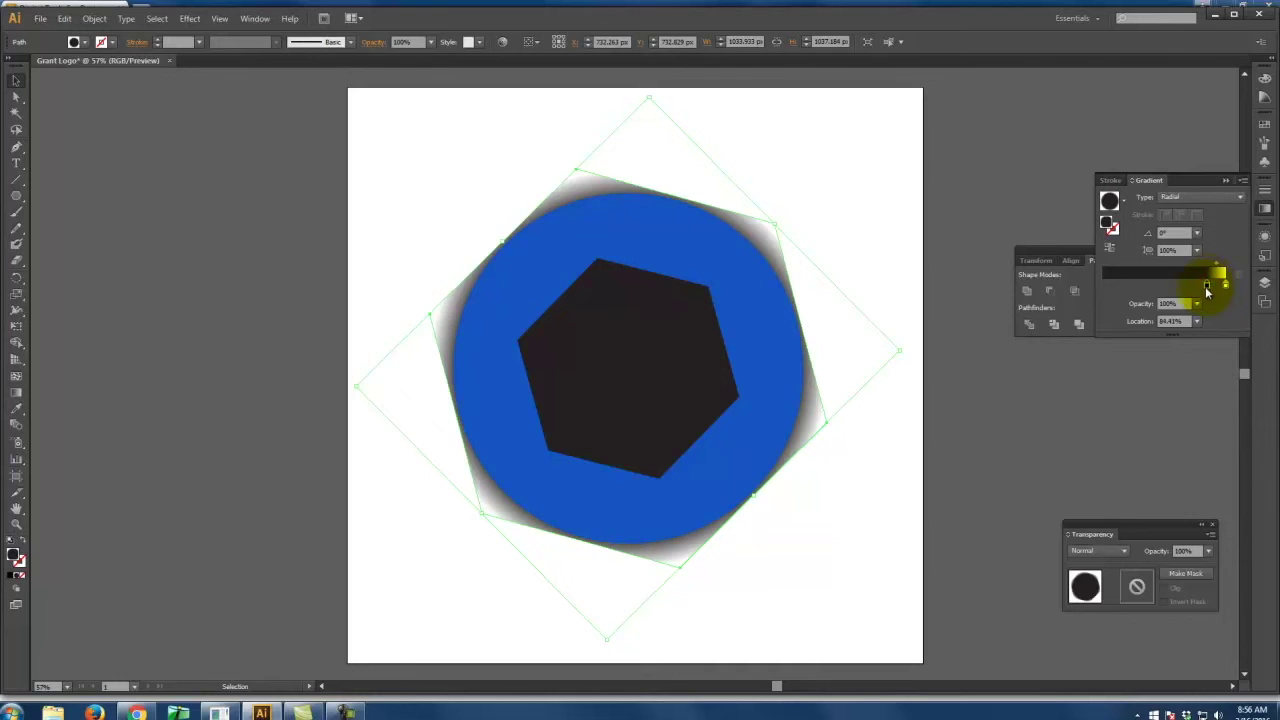
Step: Recolour the gradient's black stop with a swatch, trying CMYK Blue before choosing cyan
double_click(1205, 285)
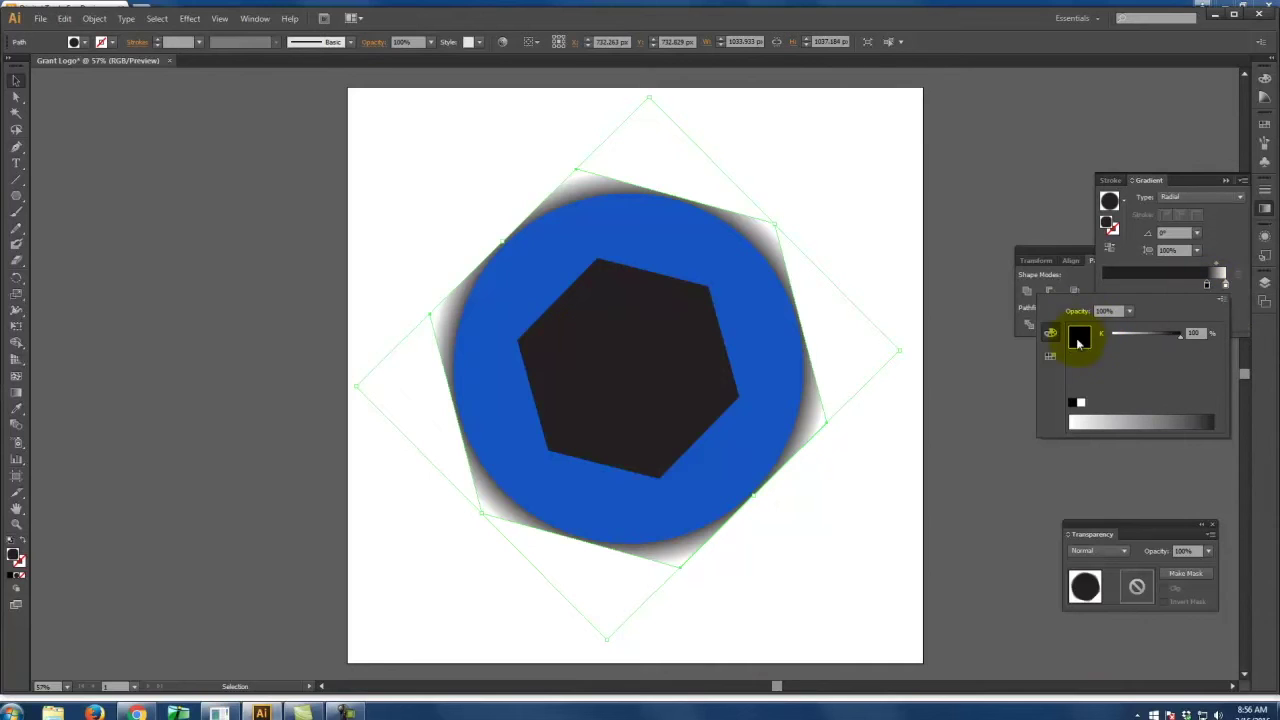
left_click(1050, 356)
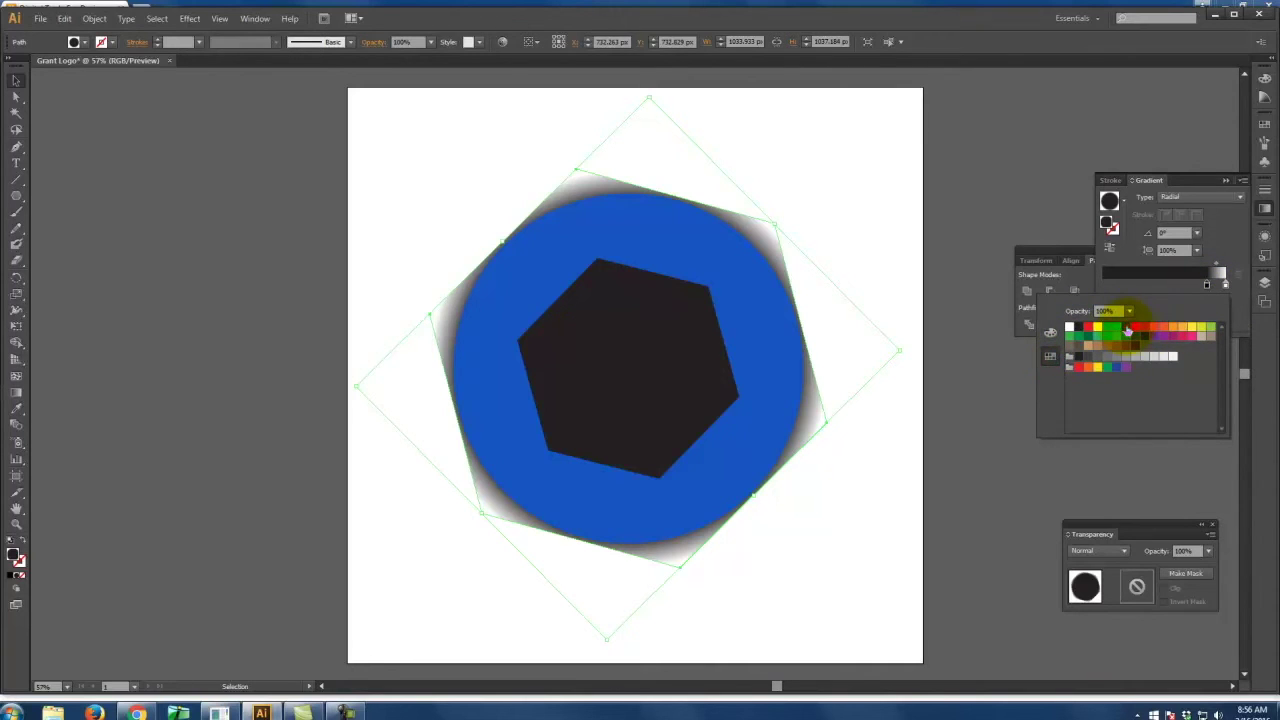
left_click(1127, 330)
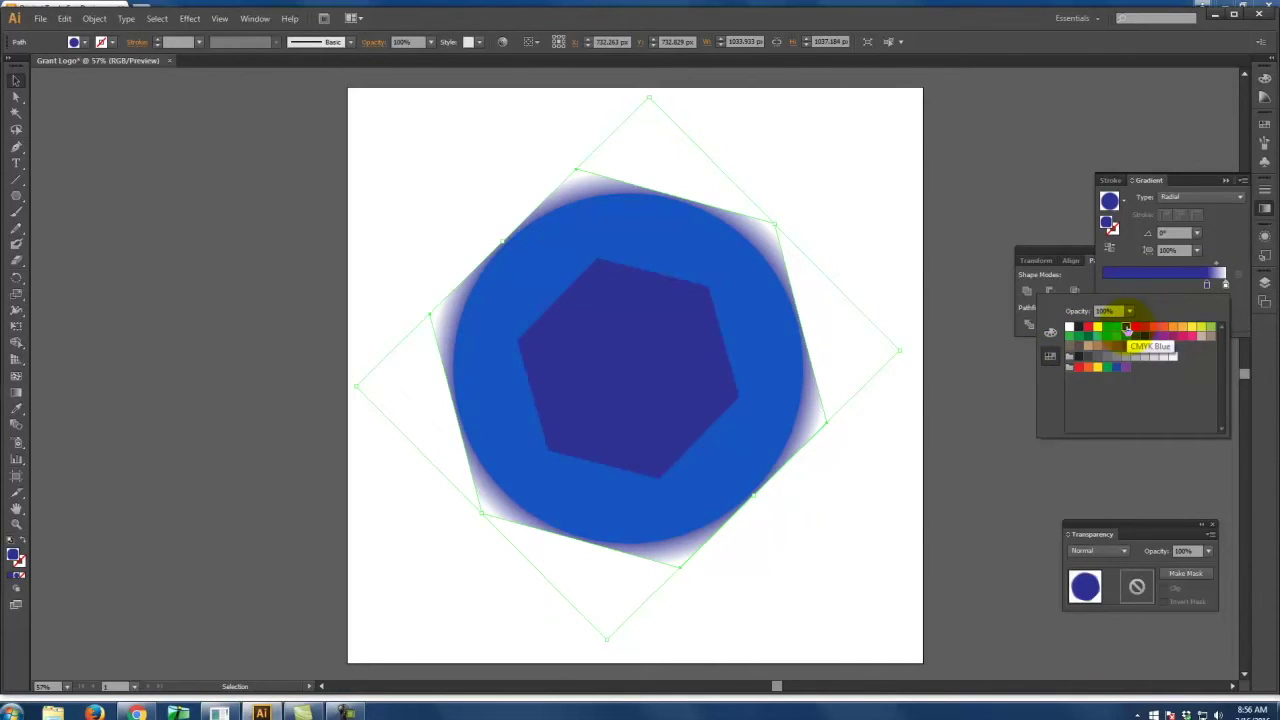
left_click(1118, 330)
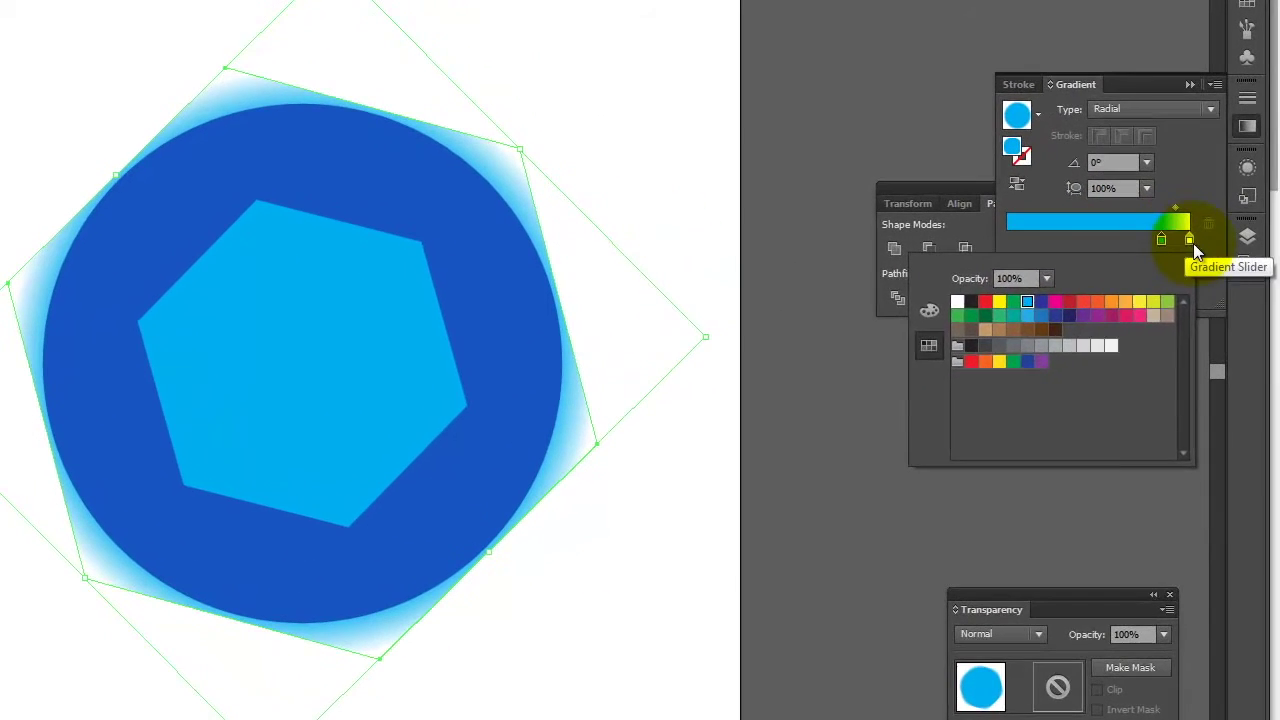
Step: Recolour the large hexagon's white gradient stop with a darker blue swatch
left_click(1226, 287)
left_click(1226, 287)
double_click(1190, 240)
left_click(1015, 345)
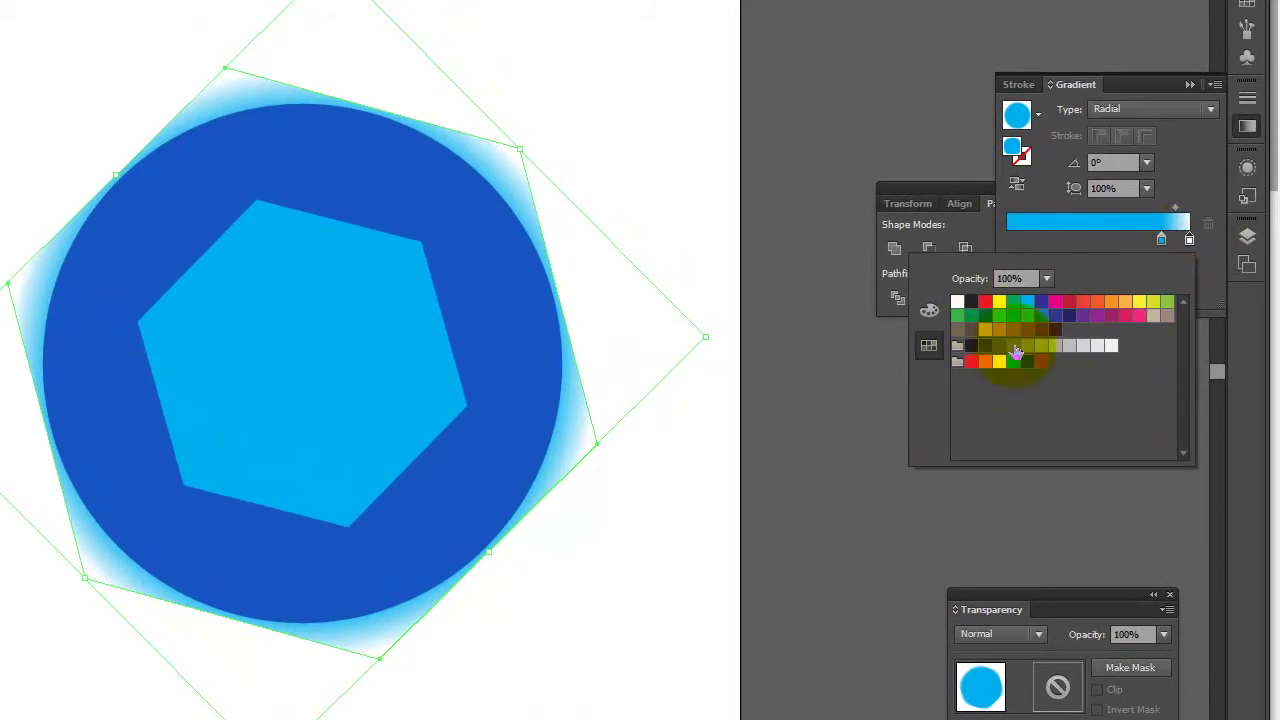
left_click(1037, 318)
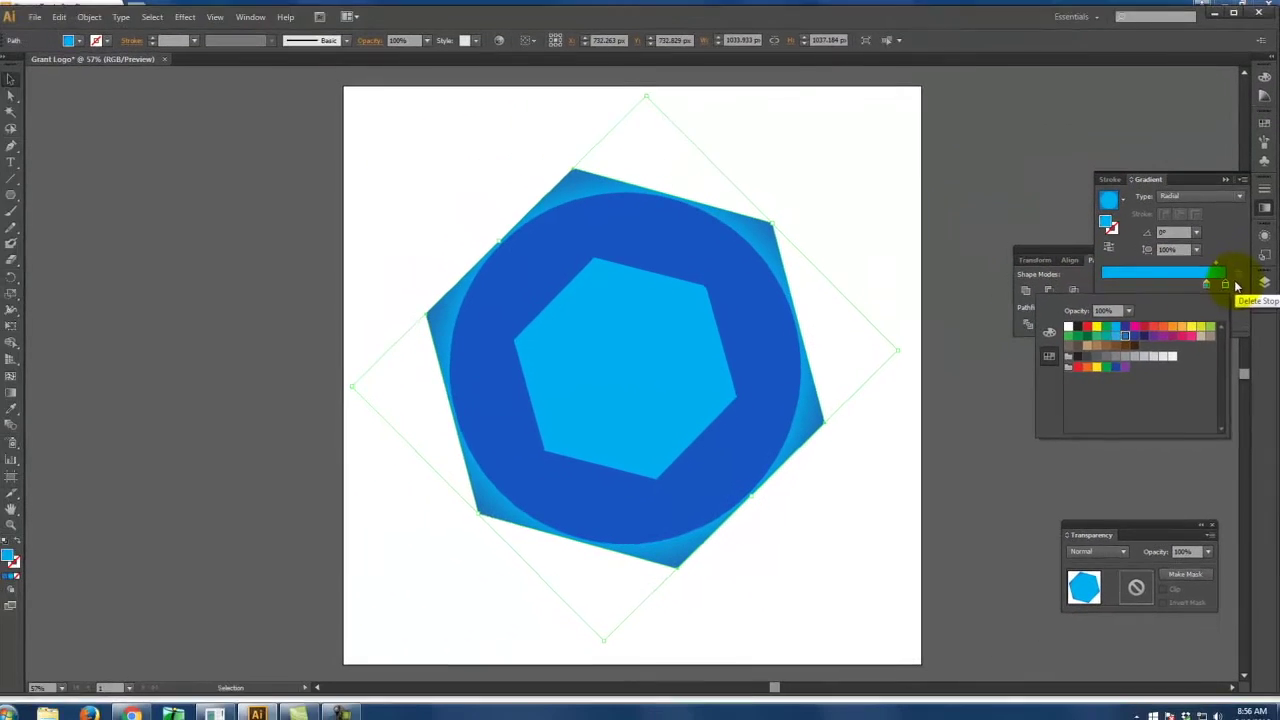
Step: Rearrange the gradient stops so the darker blue lies inside at 91.4% and cyan sits at the outer edge
left_click(1208, 287)
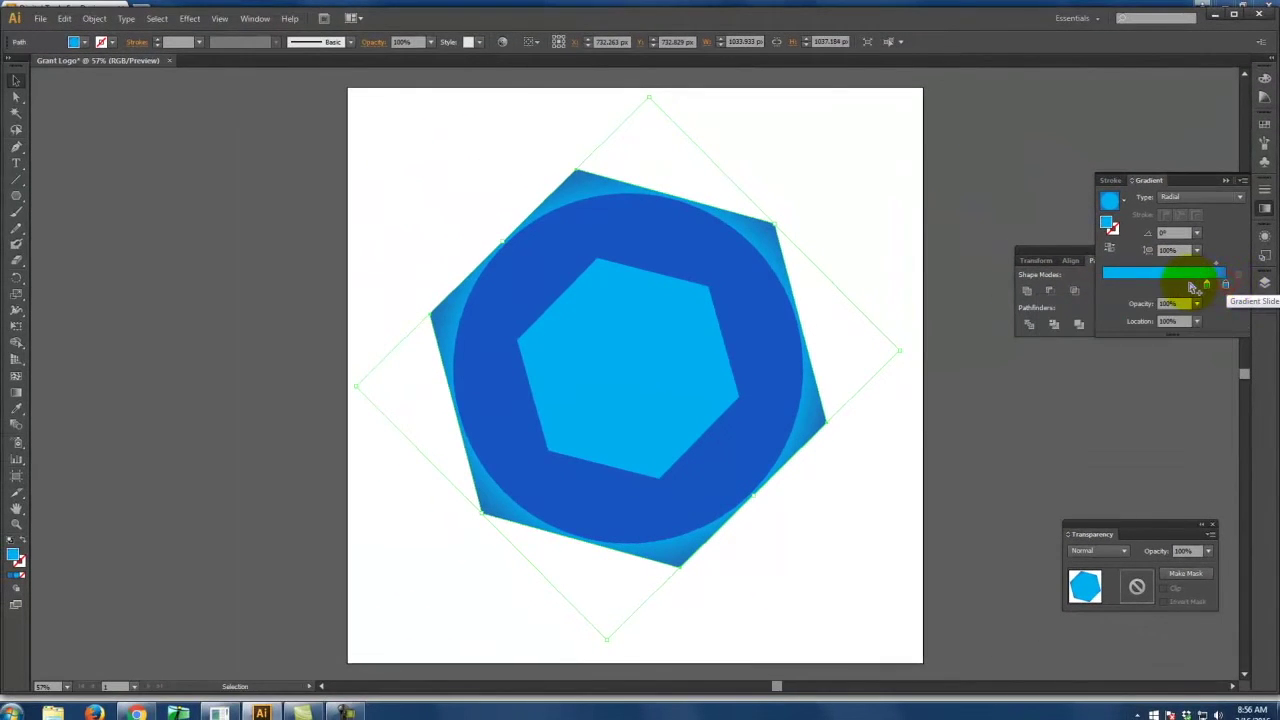
left_click(1197, 287)
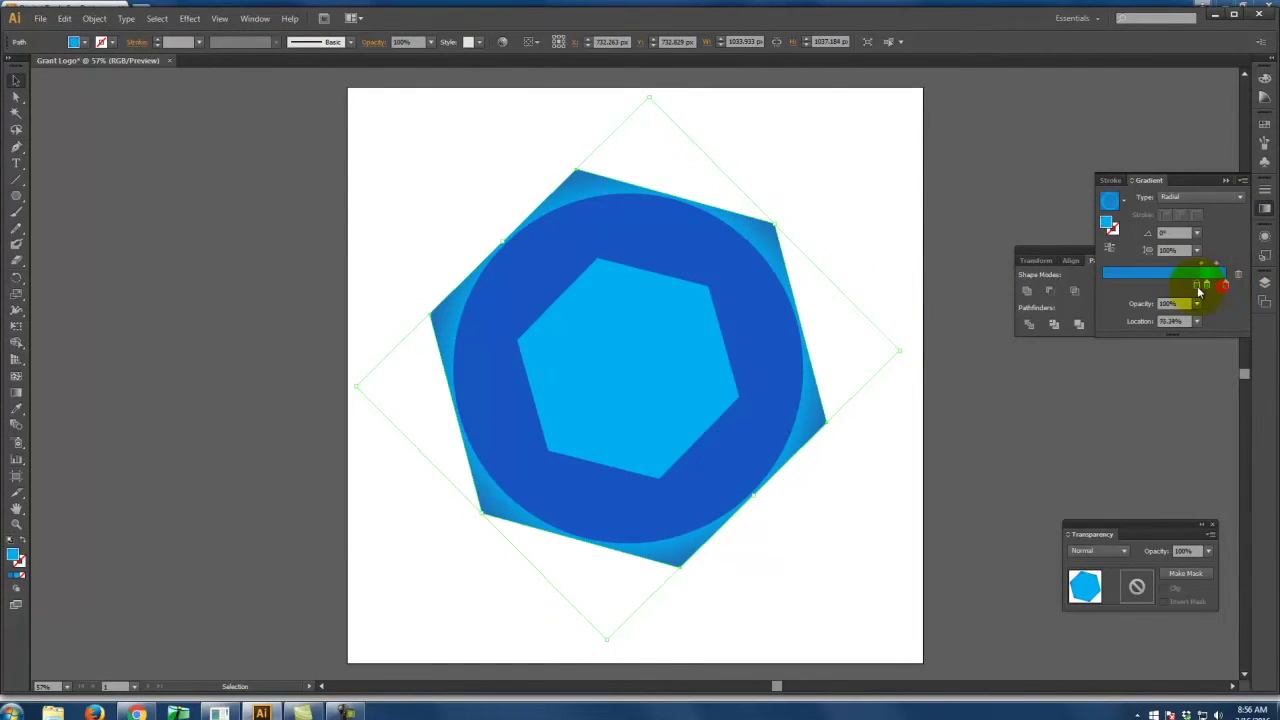
left_click_drag(1196, 290, 1228, 280)
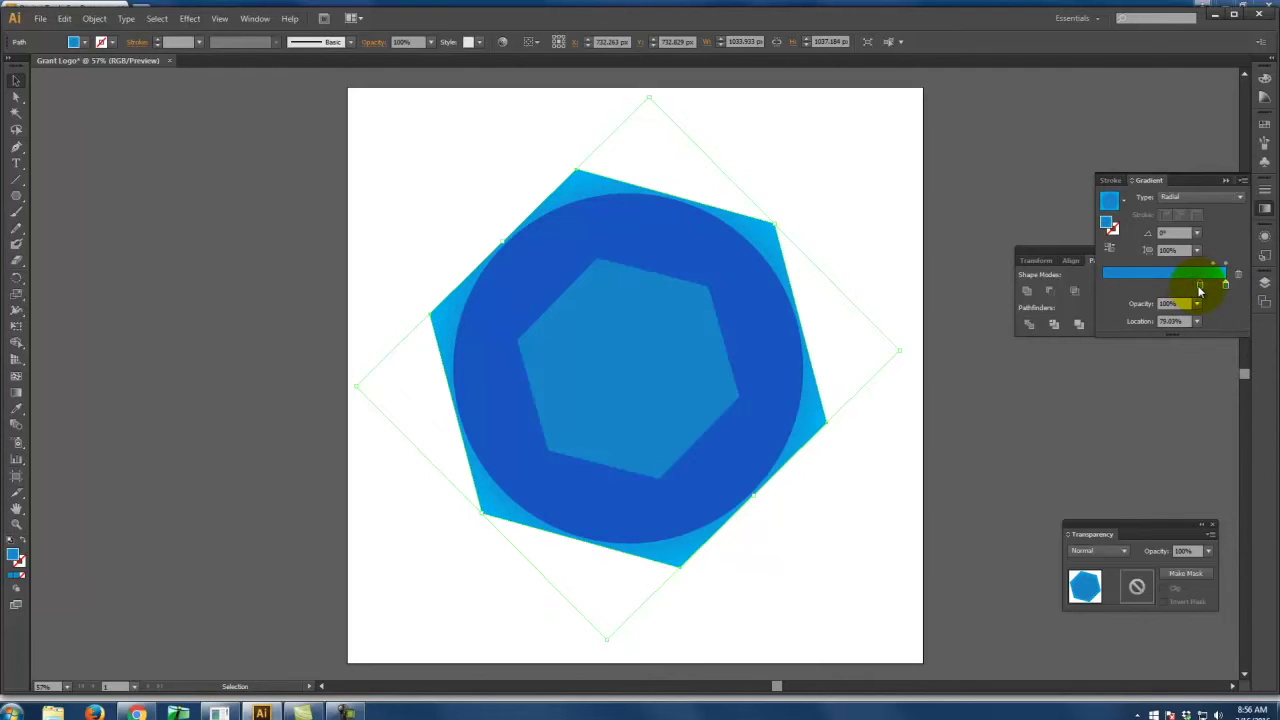
left_click_drag(1202, 285, 1208, 285)
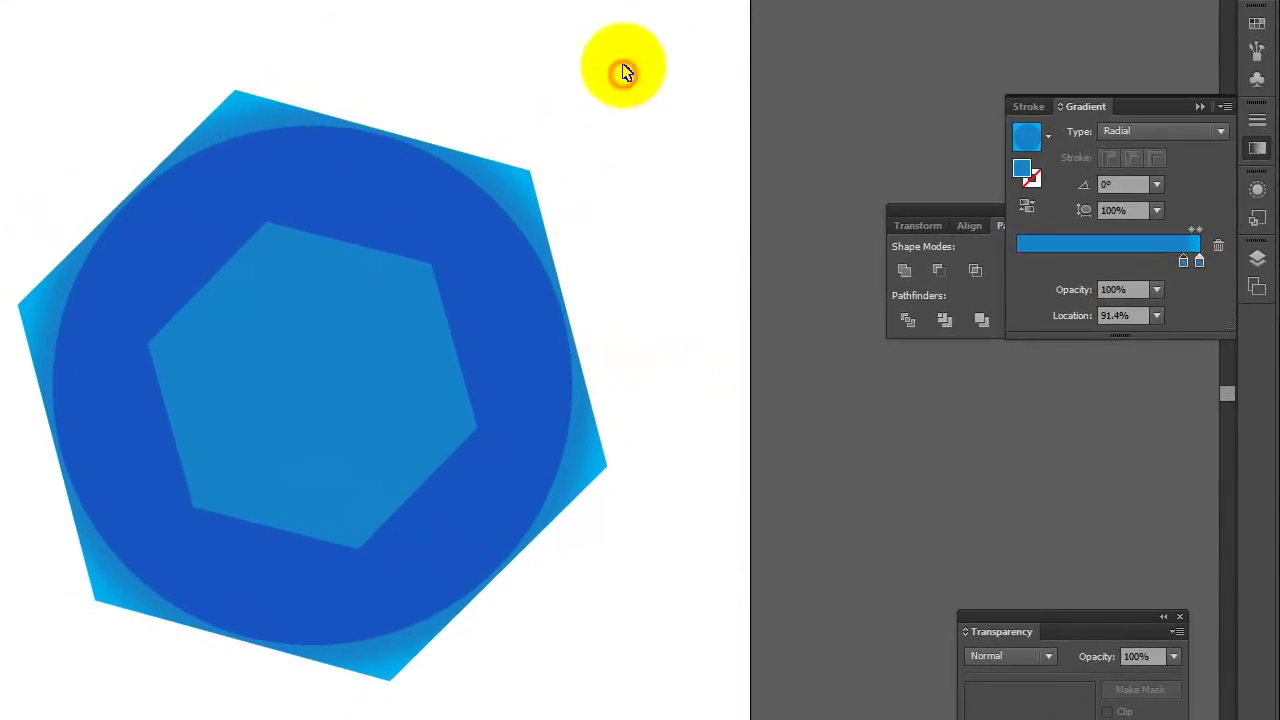
Step: Select the ring and the large hexagon together and apply the Divide pathfinder to them
left_click_drag(837, 152, 685, 323)
left_click_drag(398, 318, 396, 316)
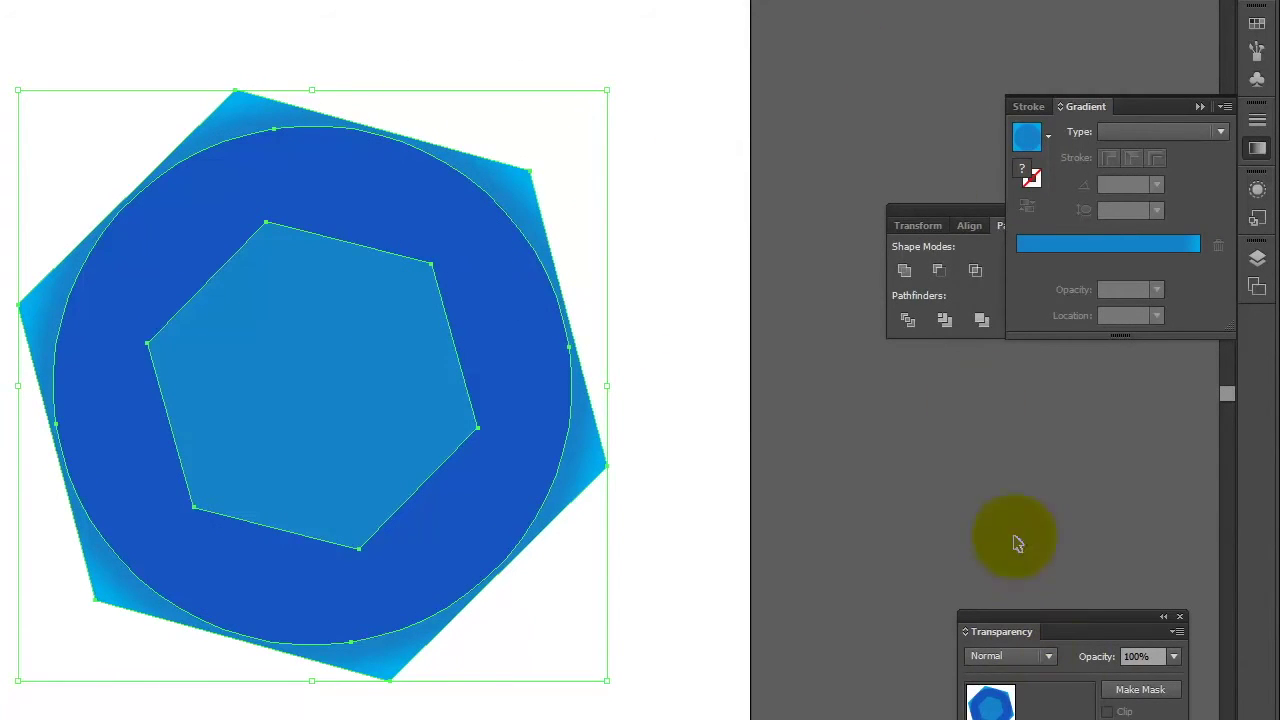
left_click(949, 216)
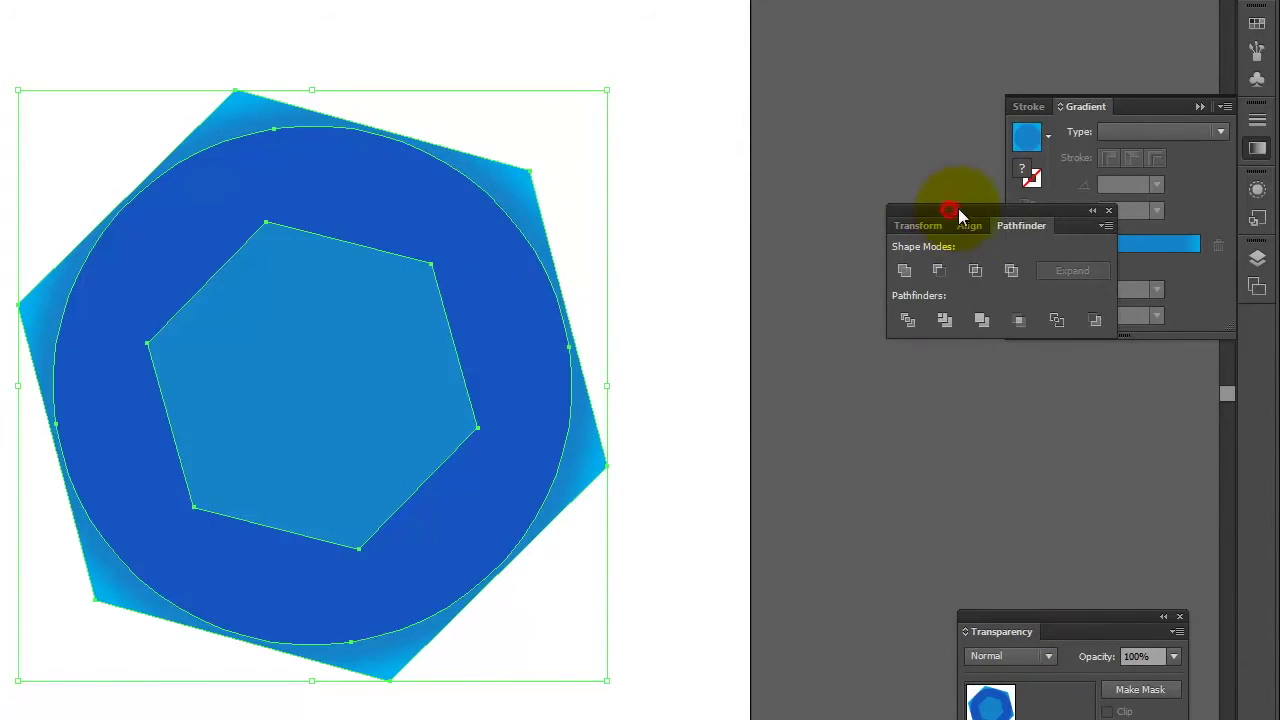
left_click(912, 321)
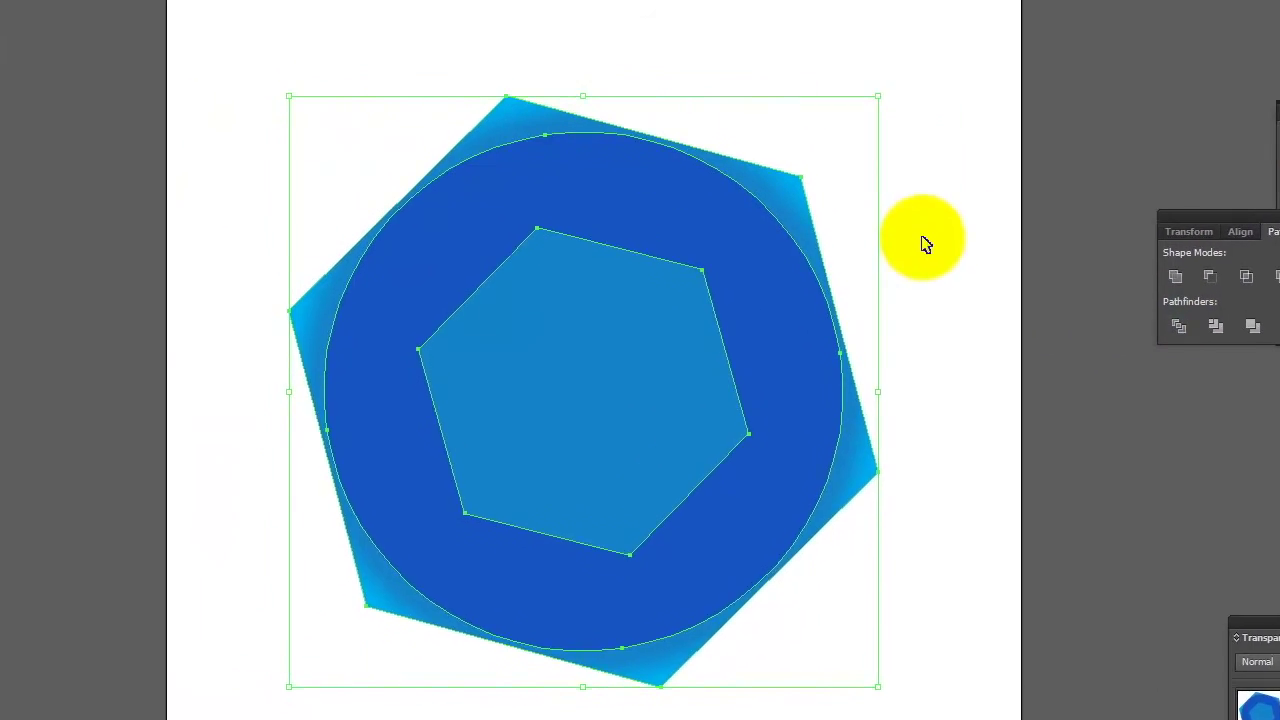
Step: Select the divided hexagonal piece inside the ring's cutout with Direct Selection and delete it
left_click(636, 377)
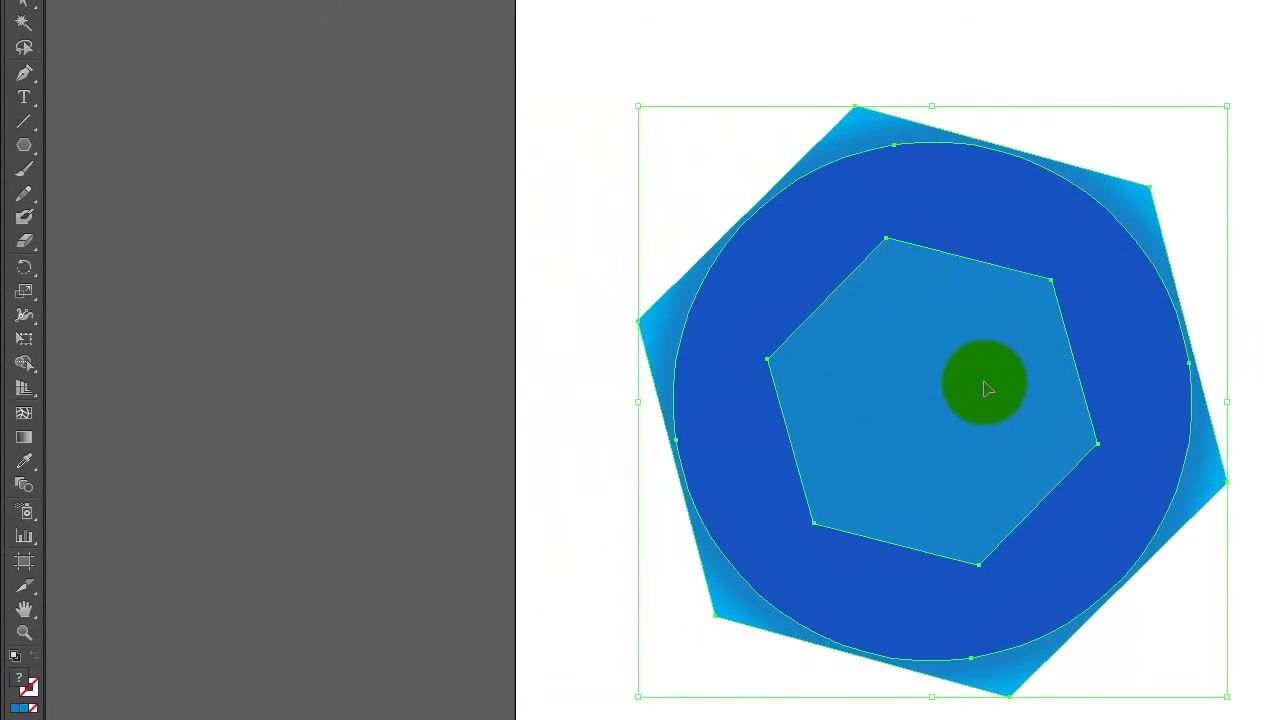
left_click(22, 5)
left_click(271, 263)
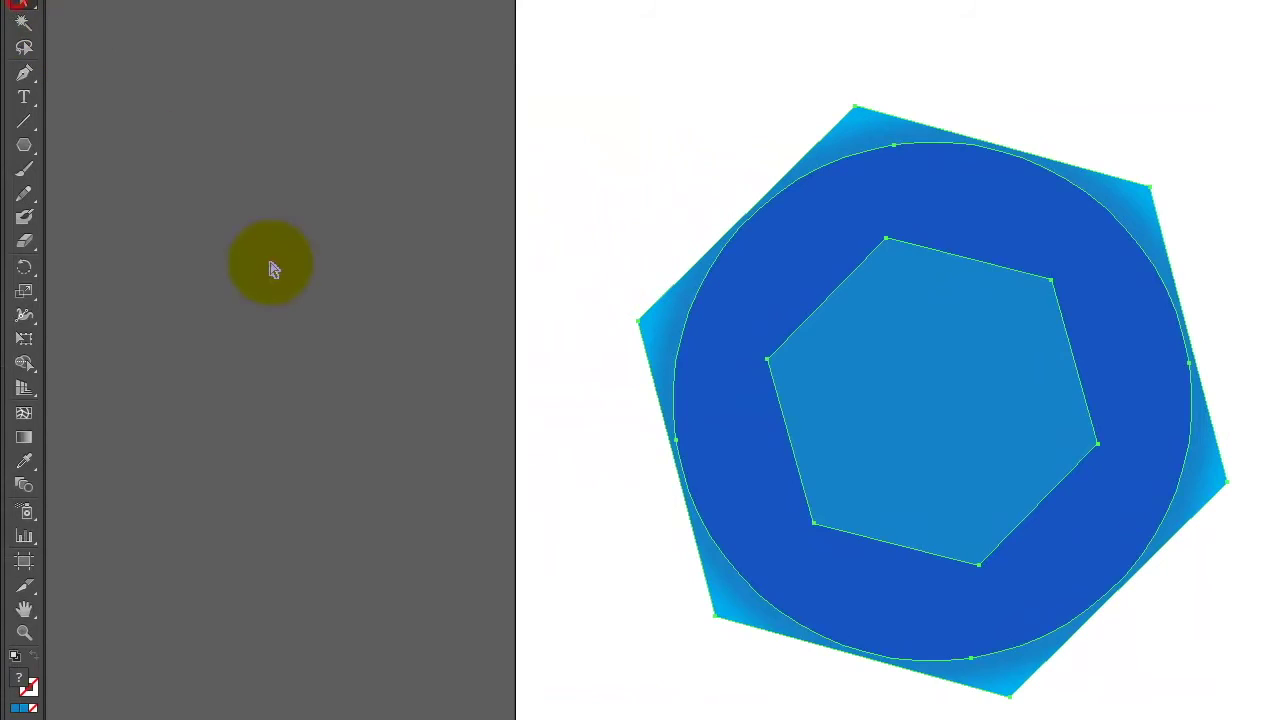
left_click(929, 364)
key("Delete")
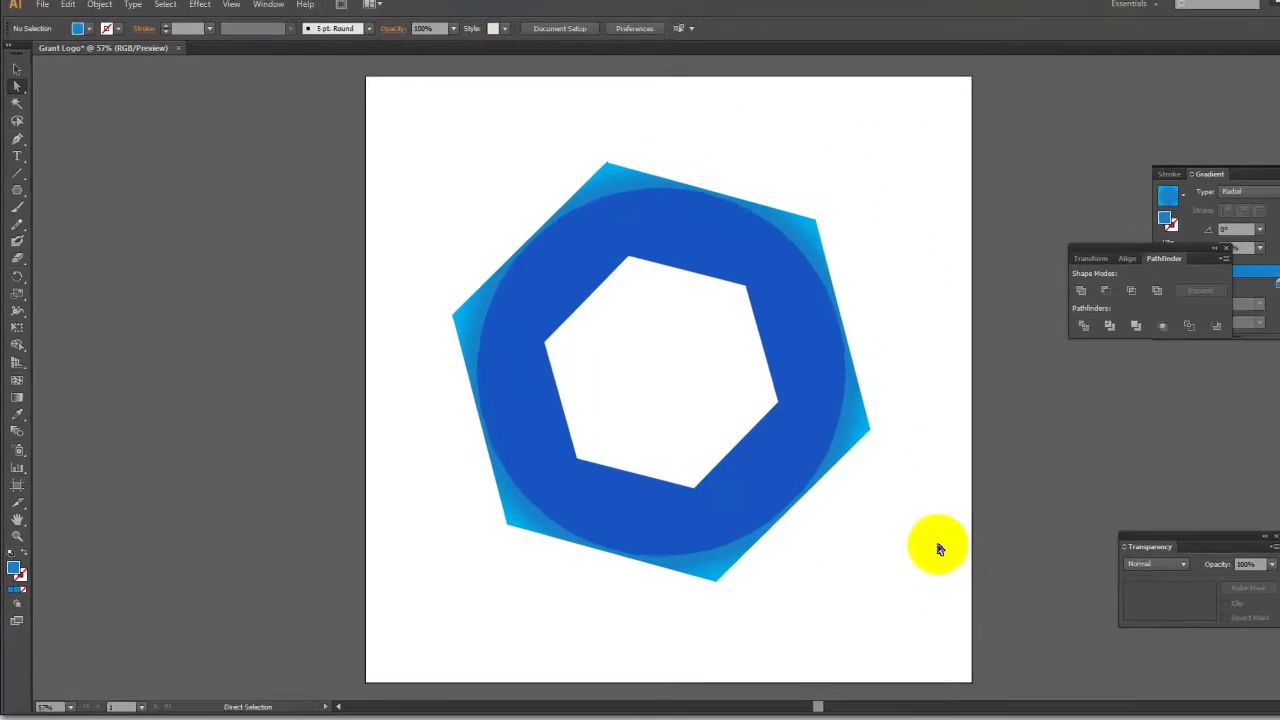
left_click(1196, 462)
Step: Select the blue ring and set its stroke colour to white (FFFFFF)
left_click(634, 238)
left_click(520, 375)
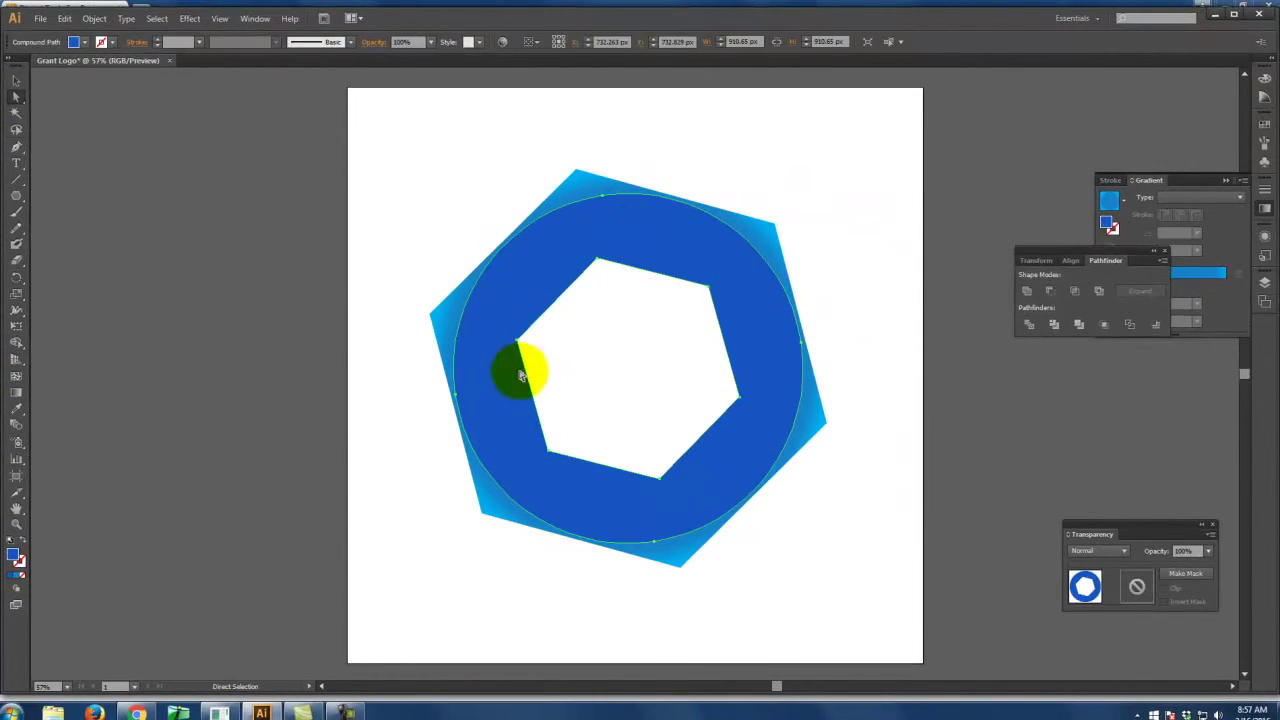
double_click(18, 563)
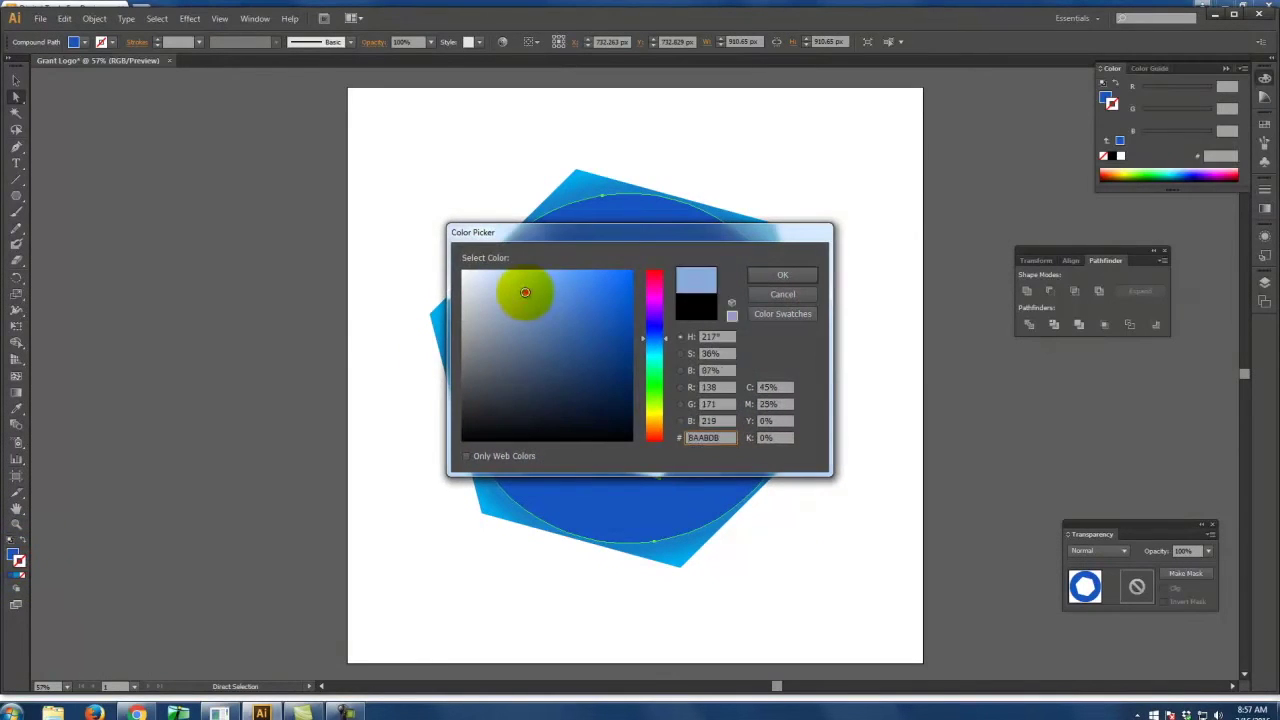
left_click(463, 272)
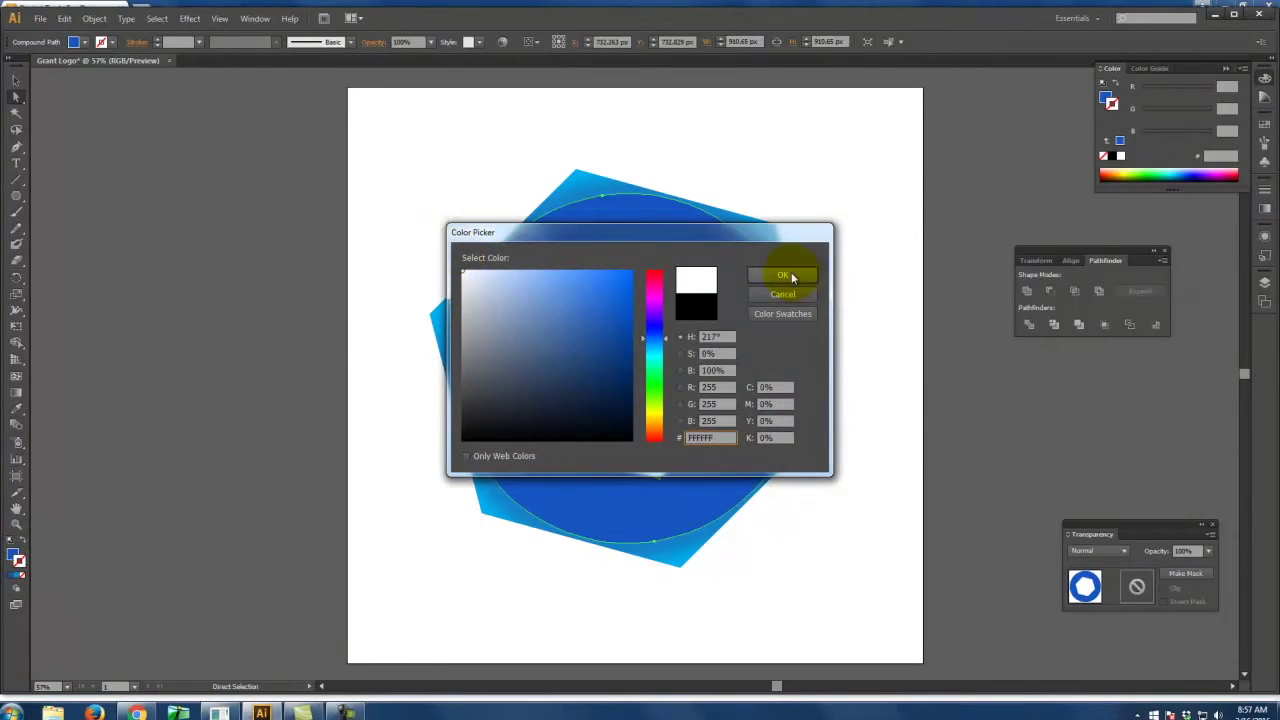
left_click(784, 275)
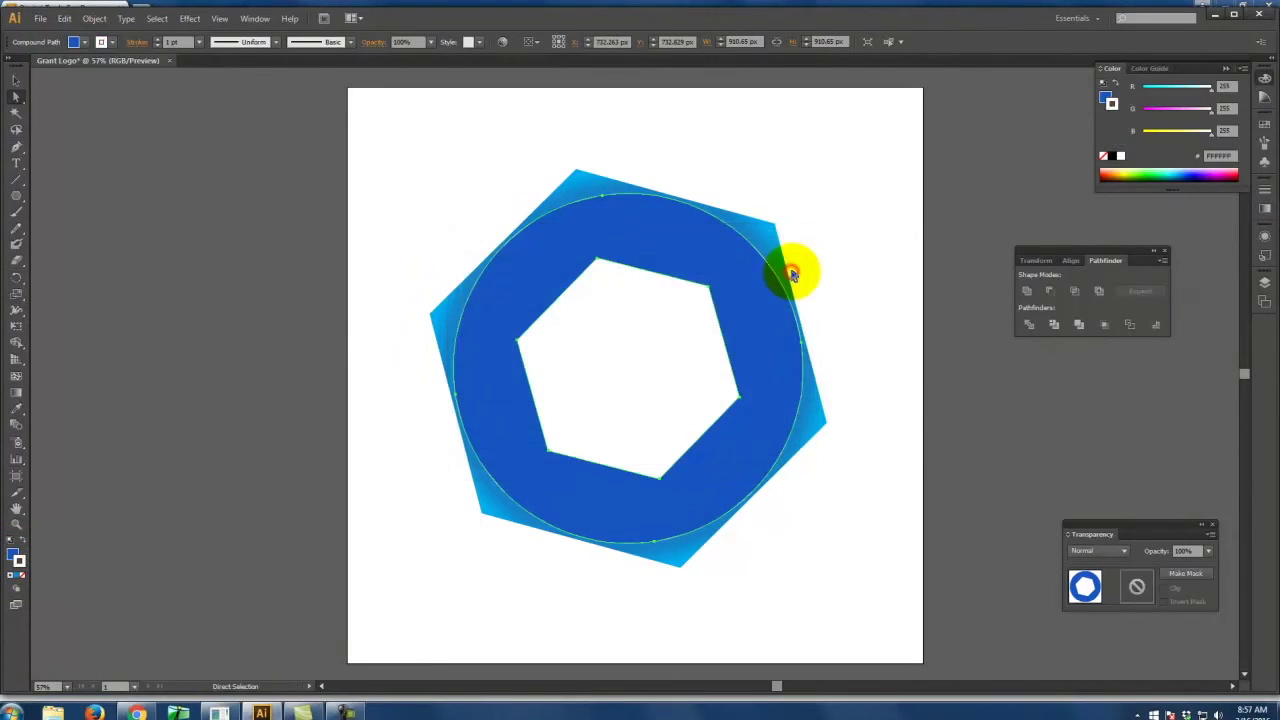
Step: Raise the ring's white stroke weight to 9 pt and deselect the artwork
left_click(1263, 193)
left_click(1145, 187)
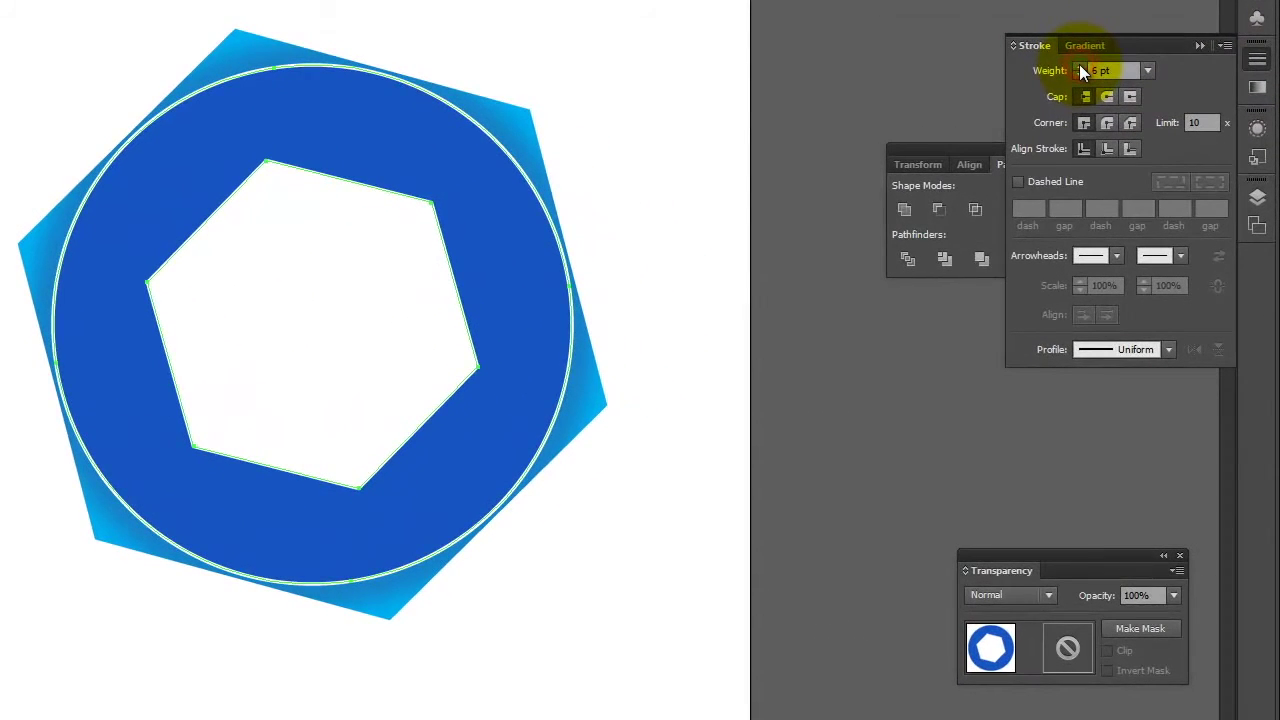
left_click(1079, 66)
left_click(1079, 66)
left_click(1079, 66)
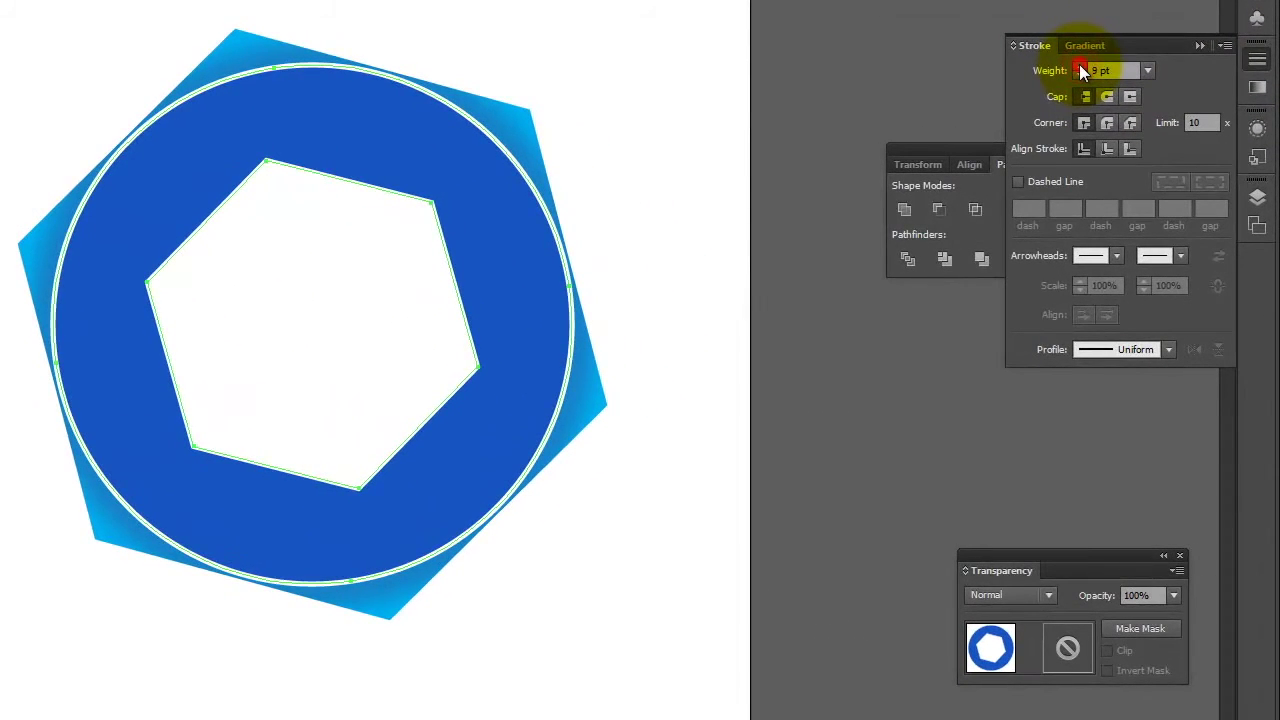
left_click(631, 80)
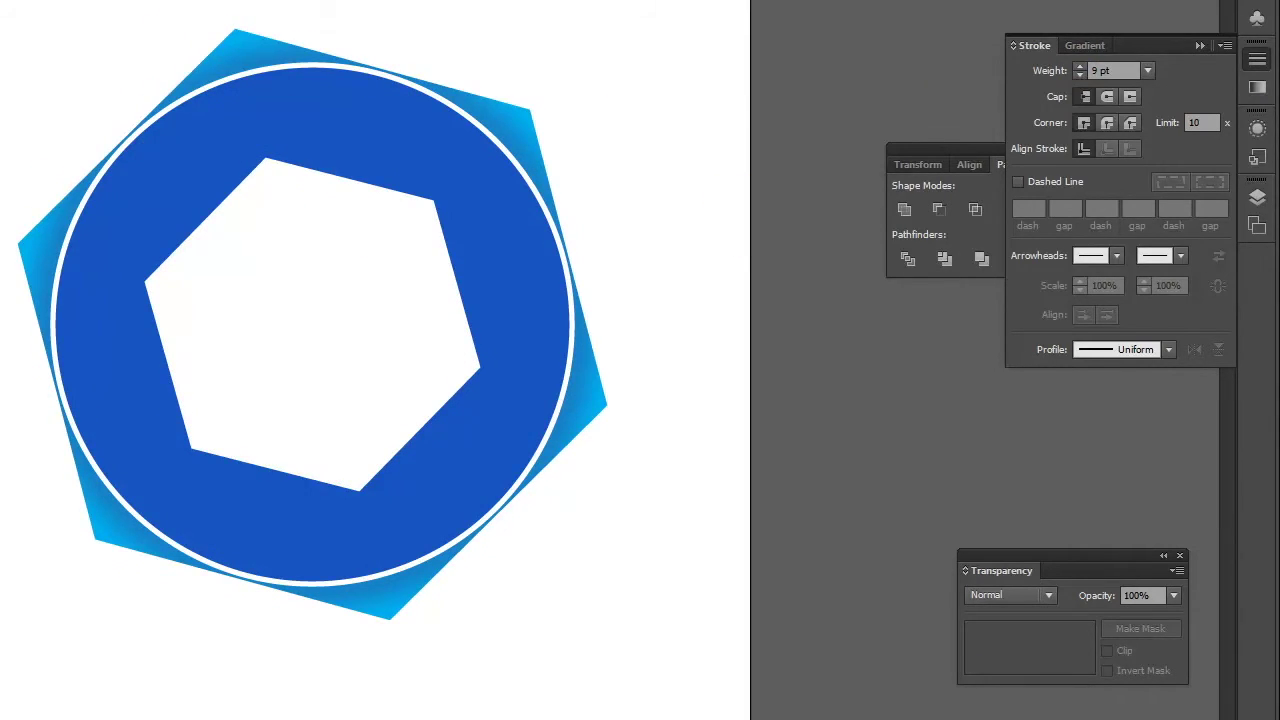
left_click(358, 119)
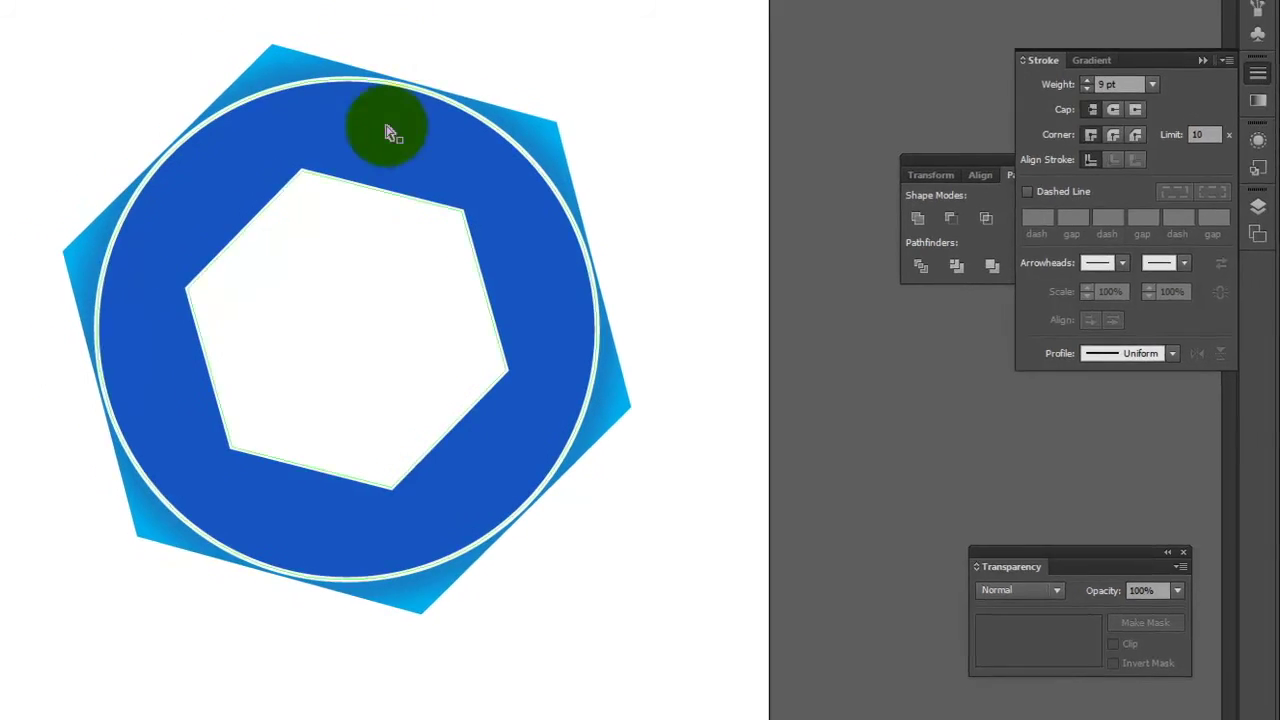
key("ctrl+shift+a")
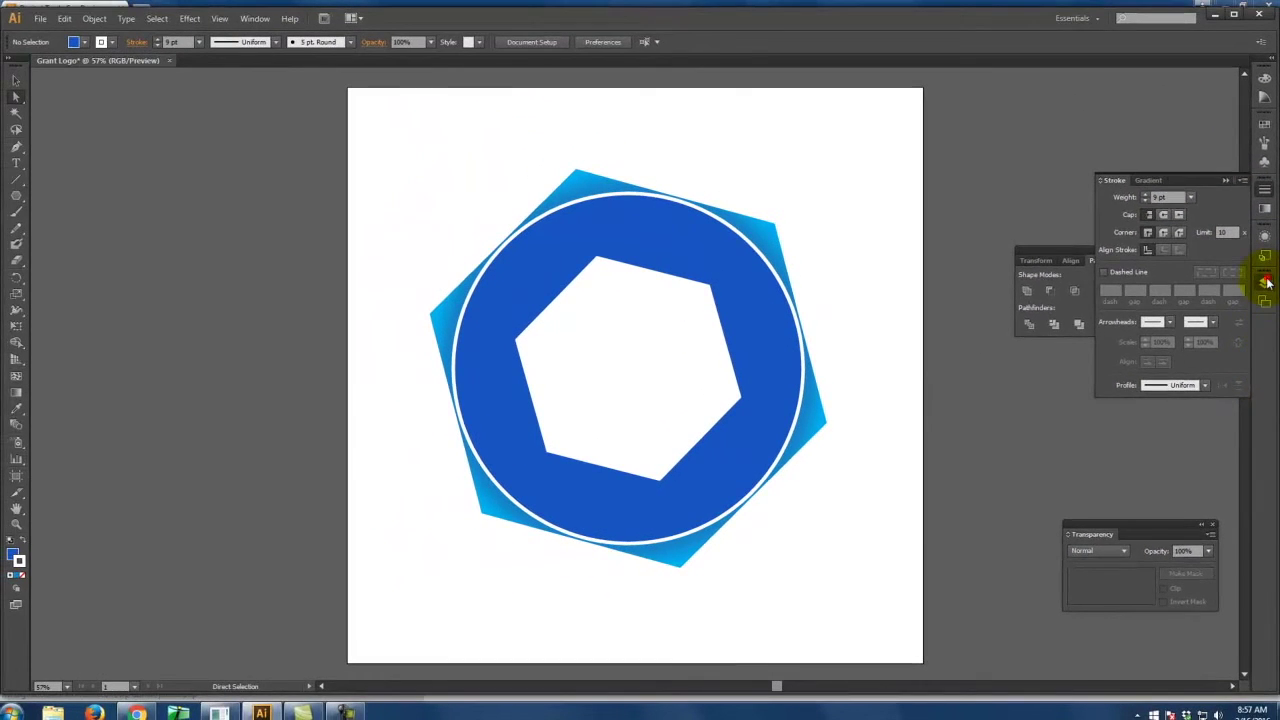
Step: Add a new layer above Layer 3 and hide Layer 3 to get an empty artboard
left_click(1265, 282)
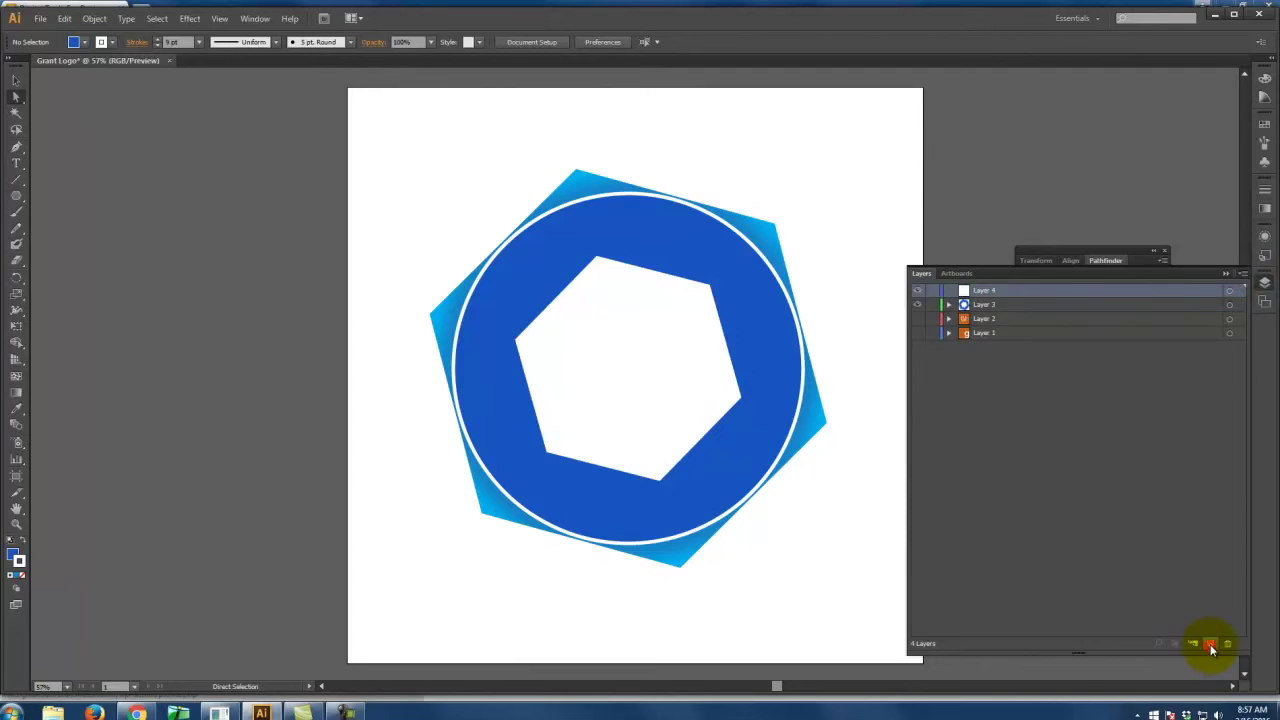
left_click(918, 305)
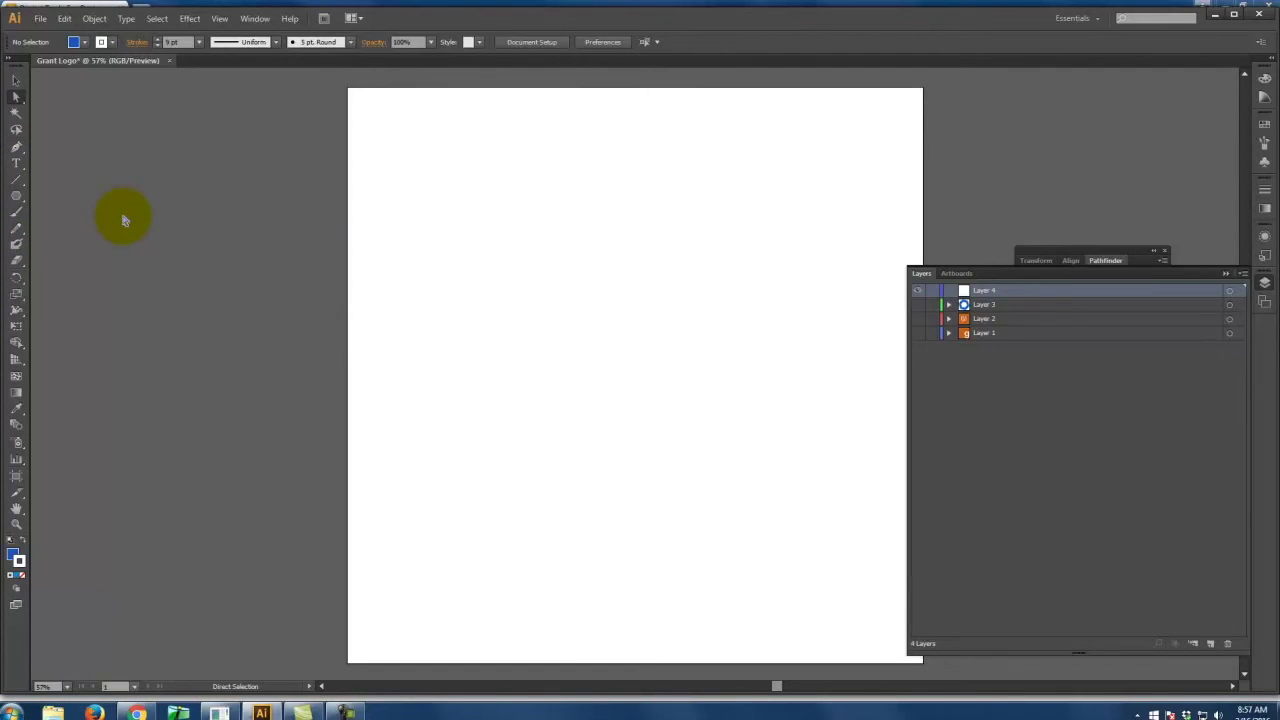
Step: Draw the slightly curved left edge of a tall narrow shape, about 925 px high, with the Pen tool
left_click(17, 149)
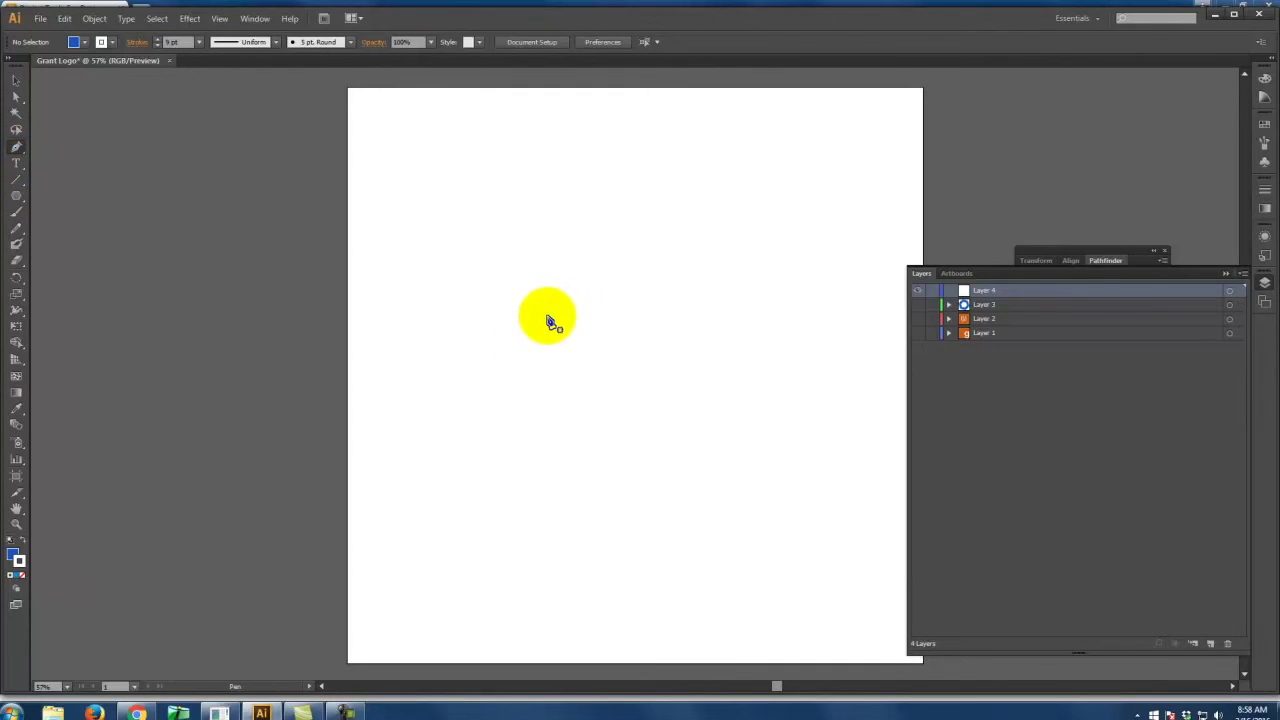
left_click(583, 222)
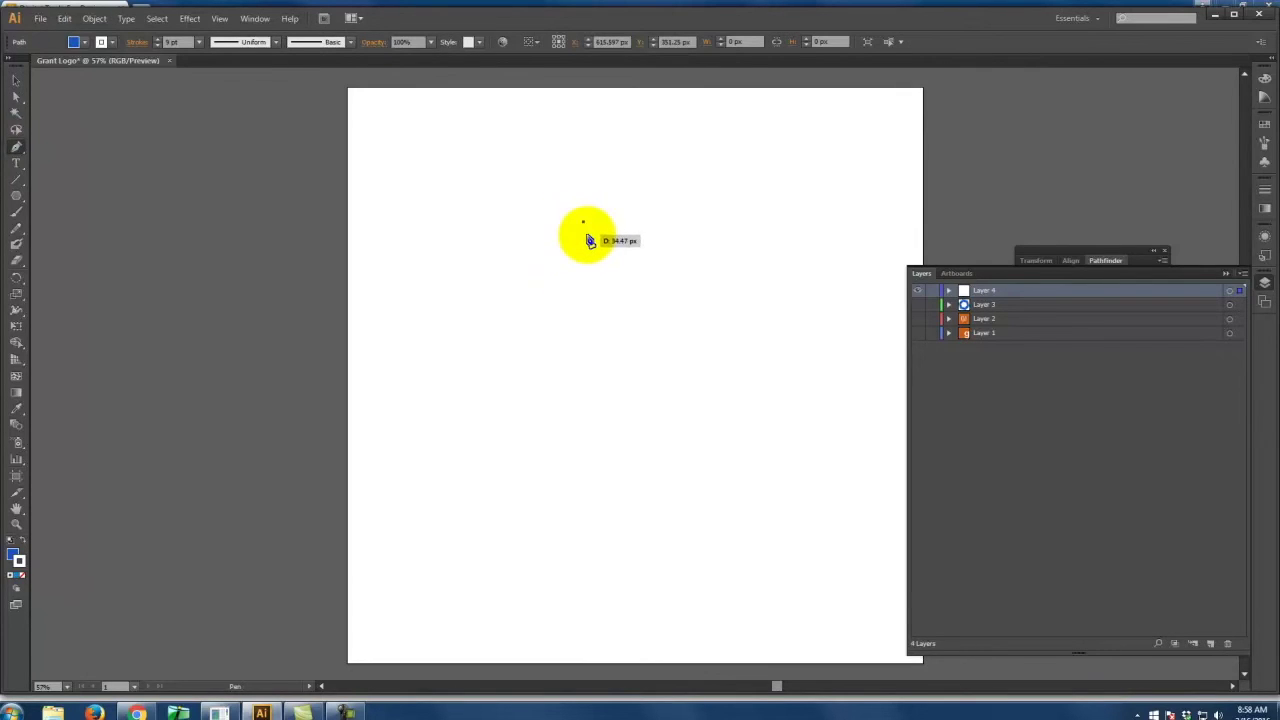
left_click_drag(593, 330, 591, 390)
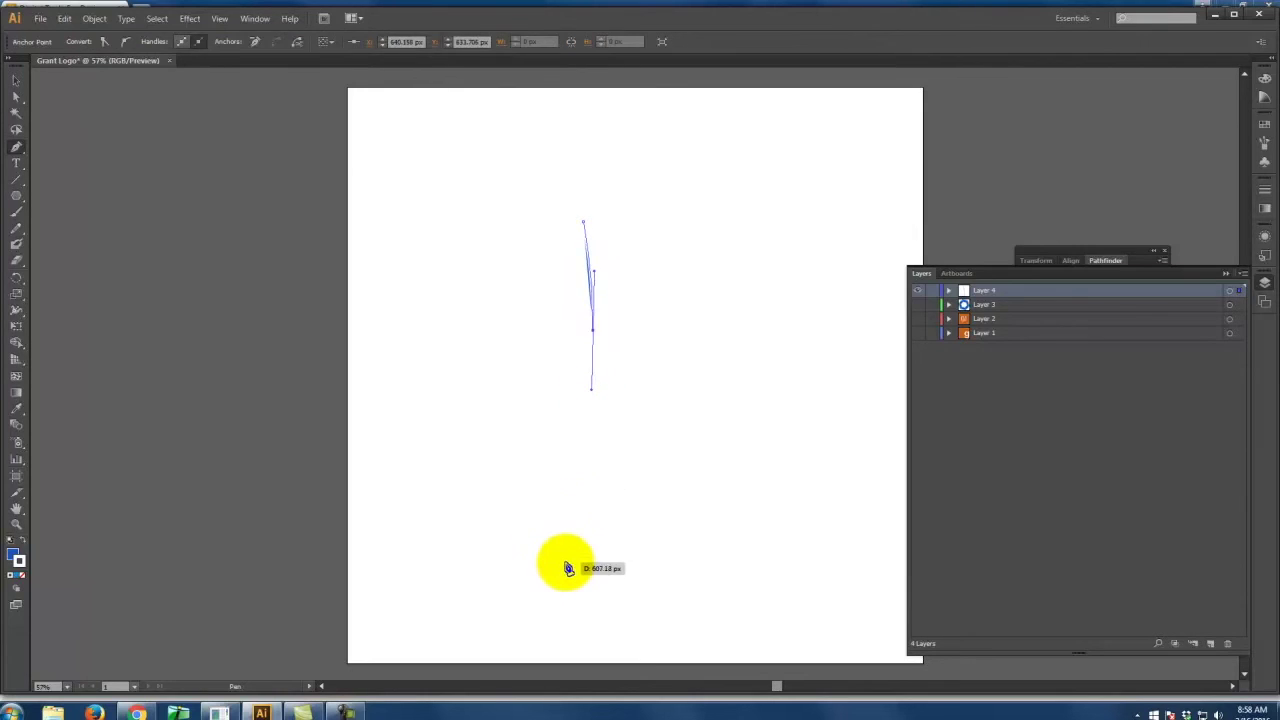
left_click(577, 578)
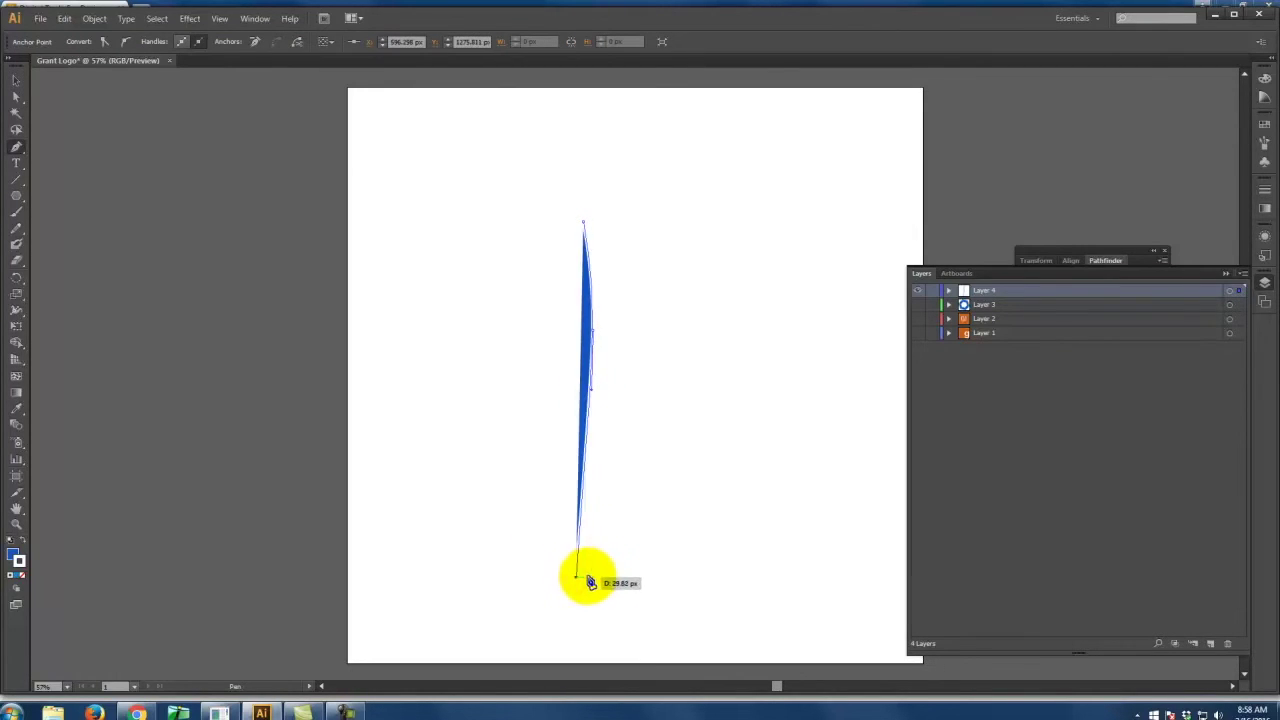
Step: Remove the path's white stroke and swap fill and stroke to leave a blue outline without fill
left_click(17, 560)
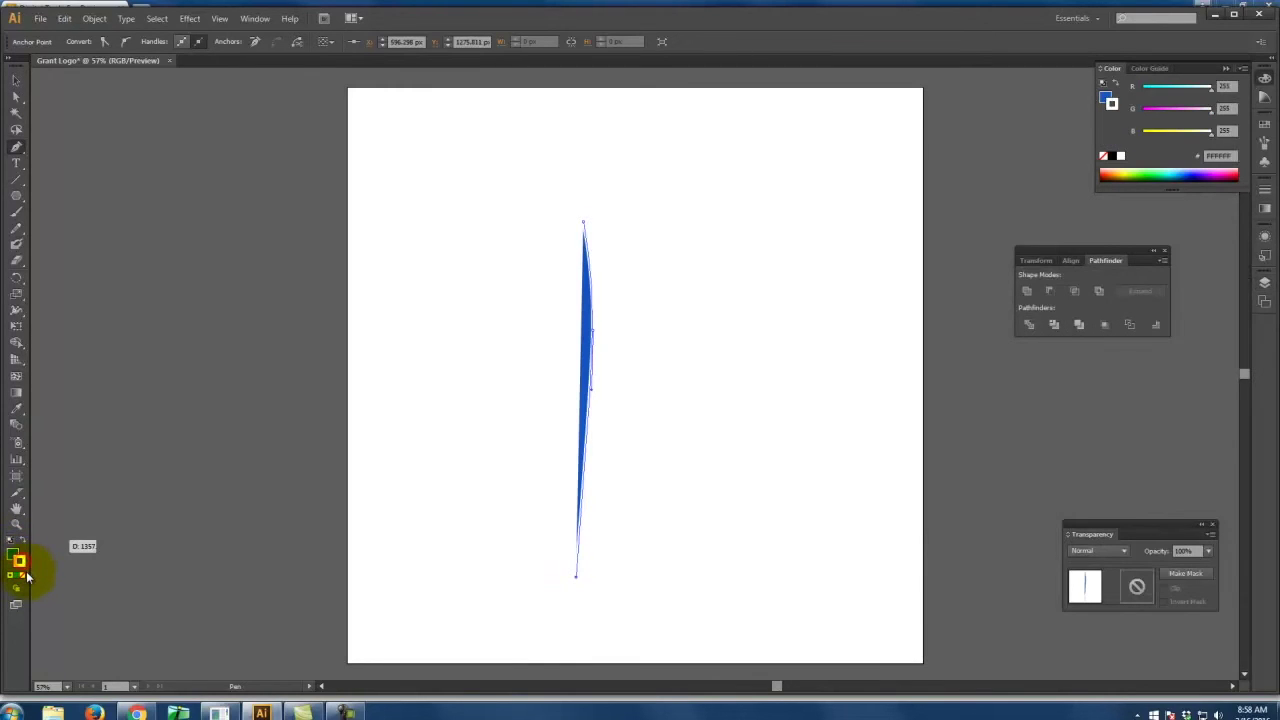
left_click(24, 578)
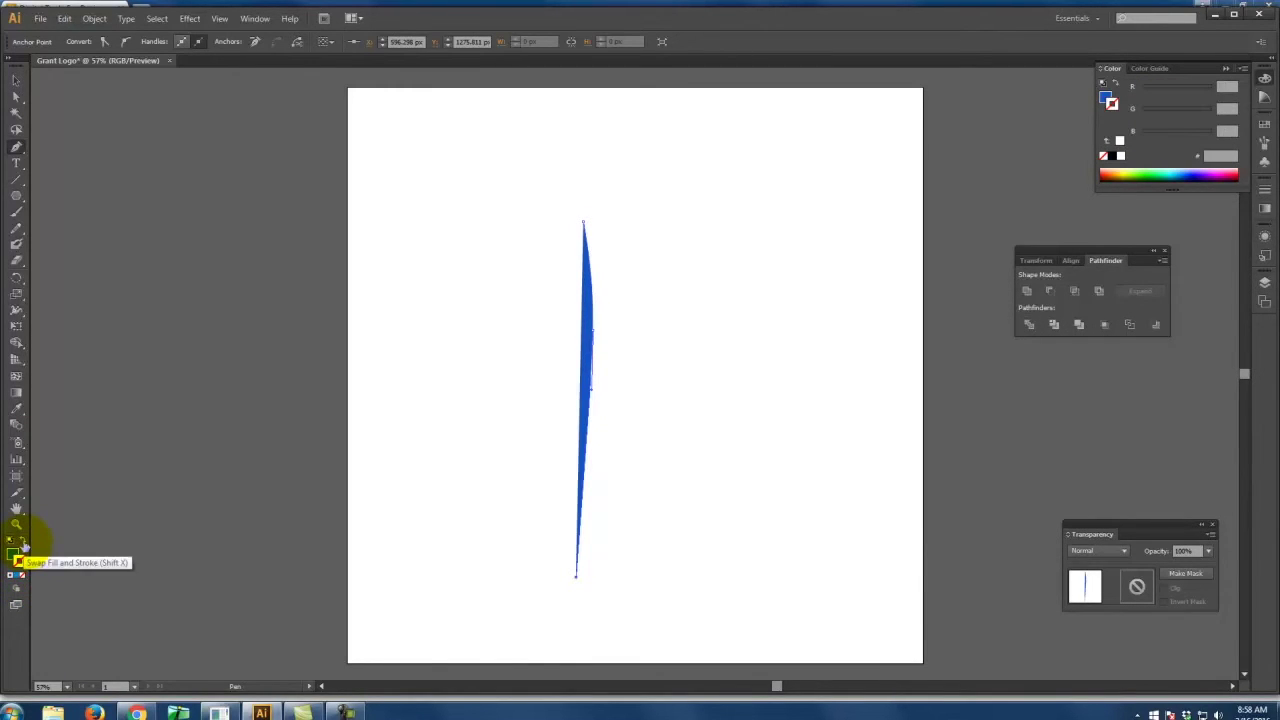
left_click(23, 542)
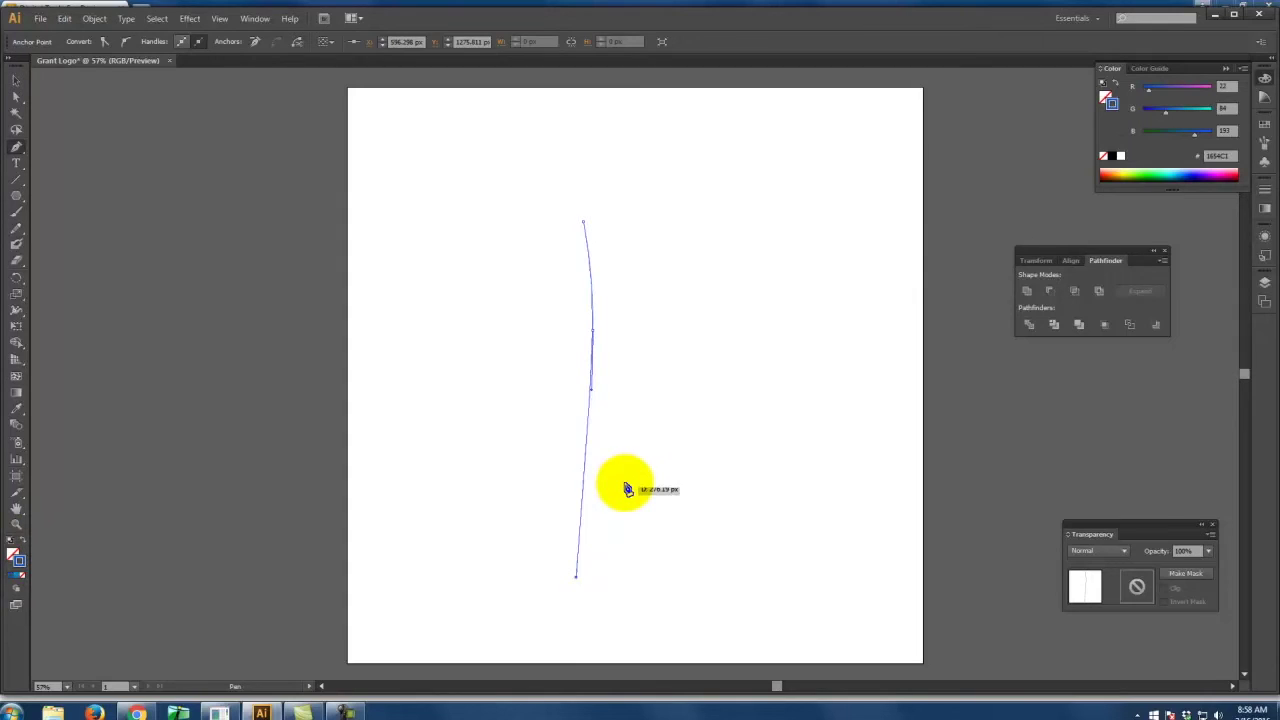
Step: Complete the tall shape with a curved bottom, right edge and flat top, close the path, and swap the outline to a blue fill
left_click(636, 549)
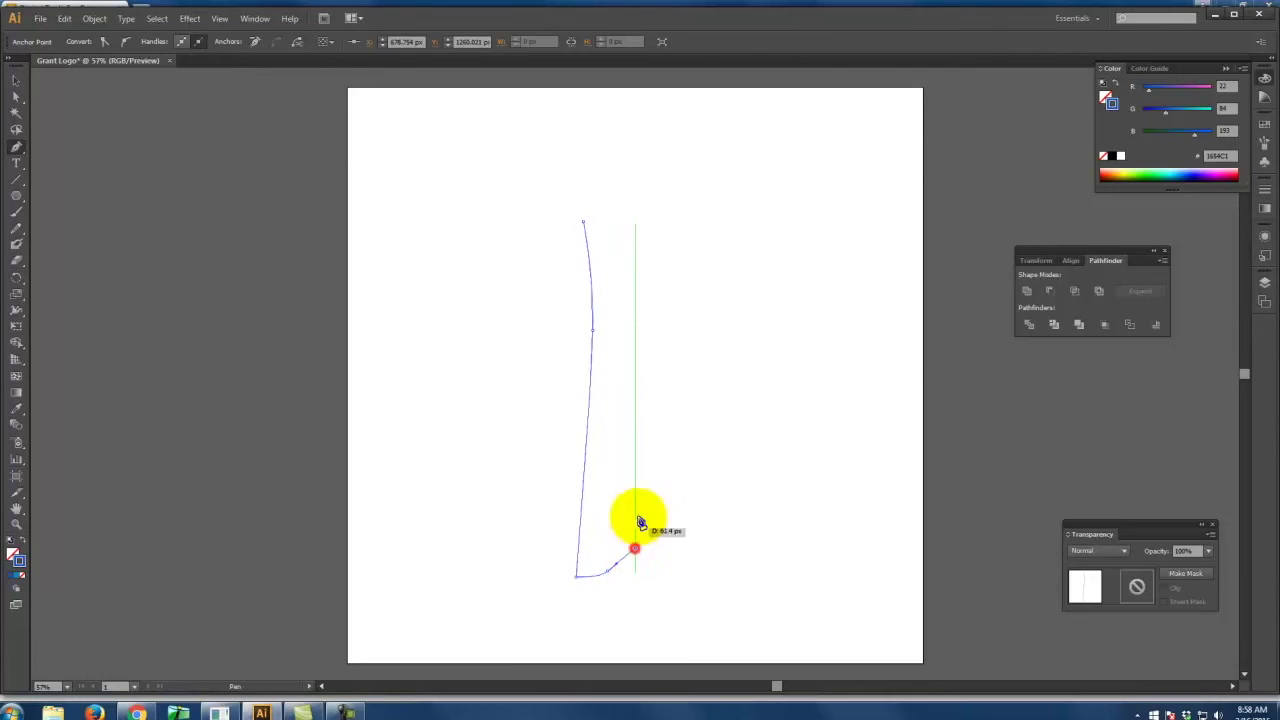
left_click(631, 303)
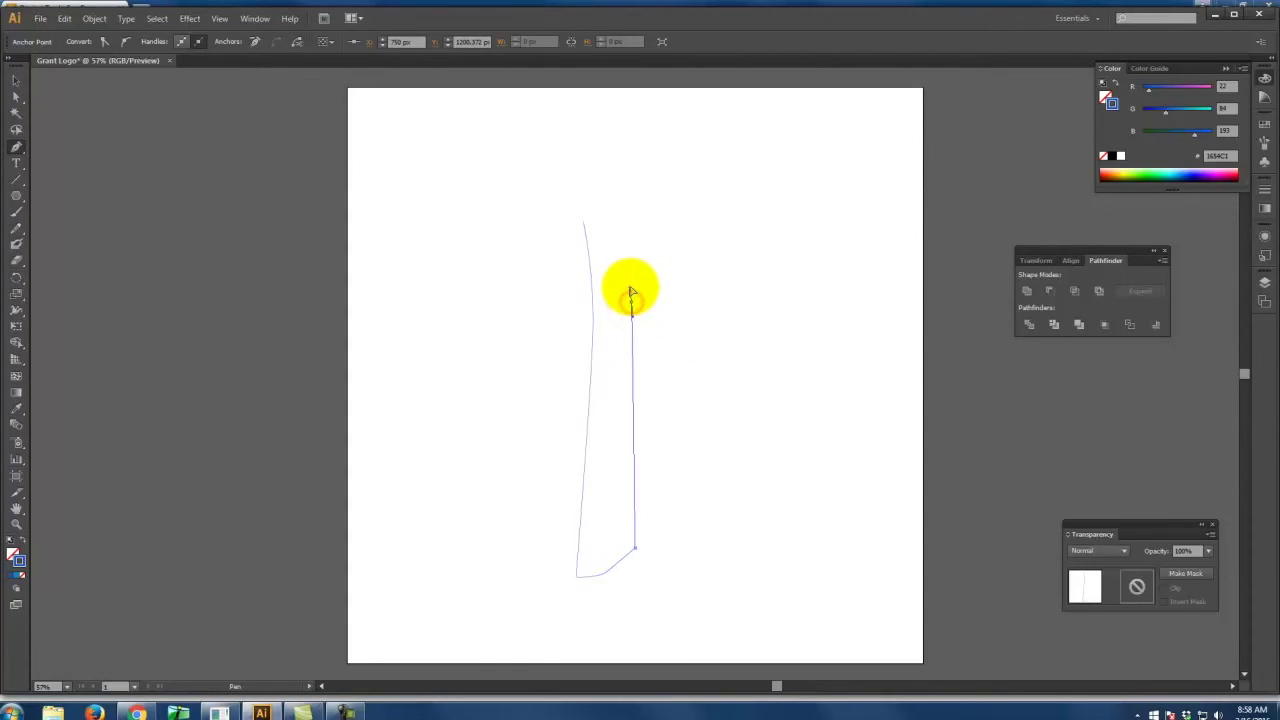
left_click(631, 280)
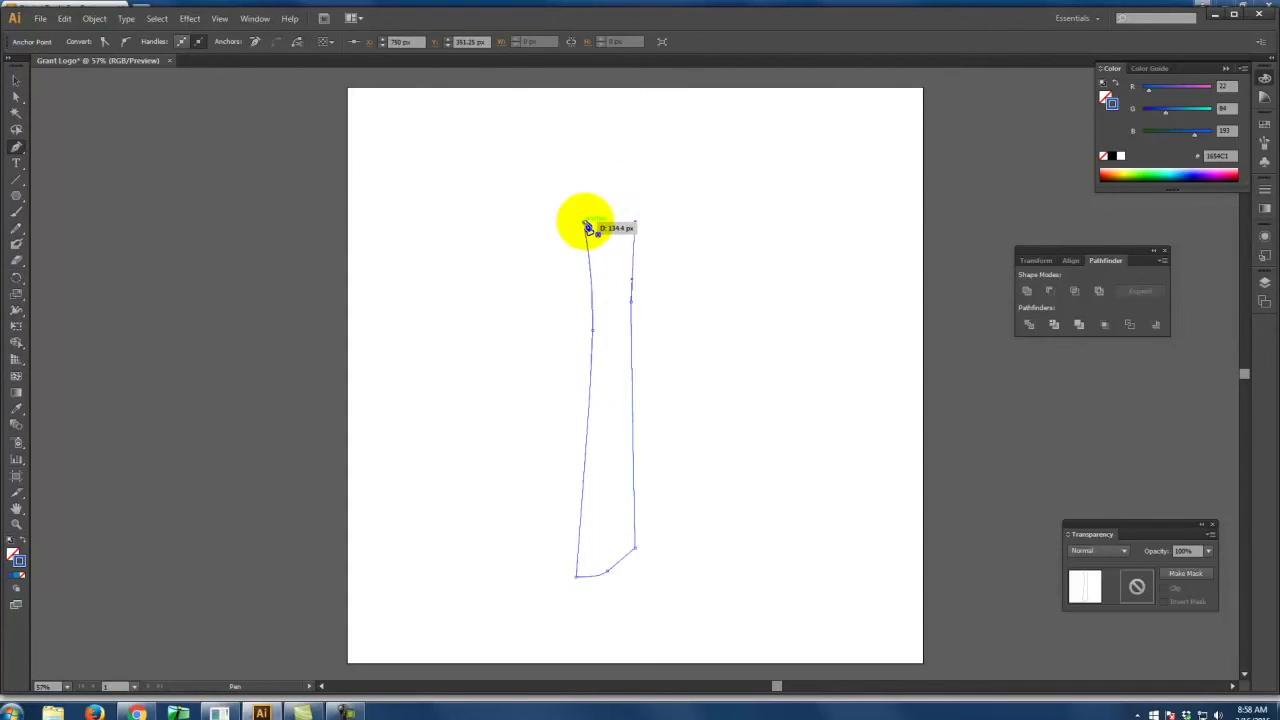
left_click(587, 224)
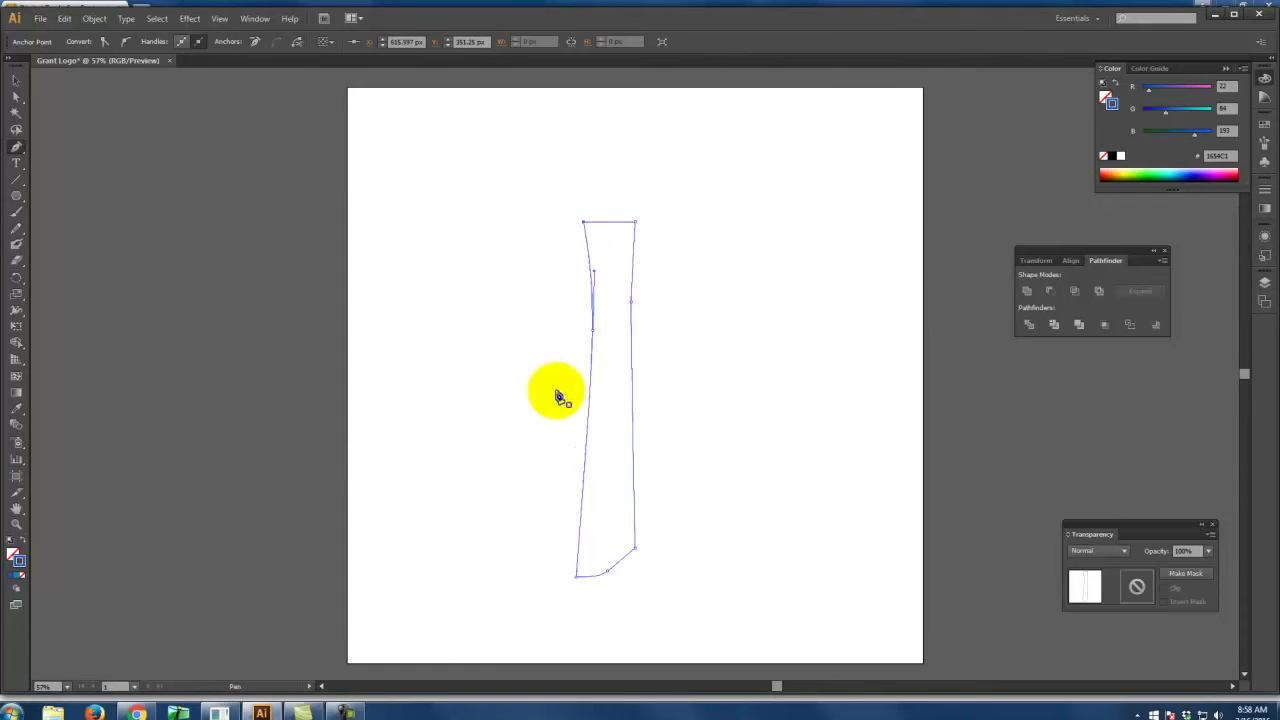
left_click(22, 540)
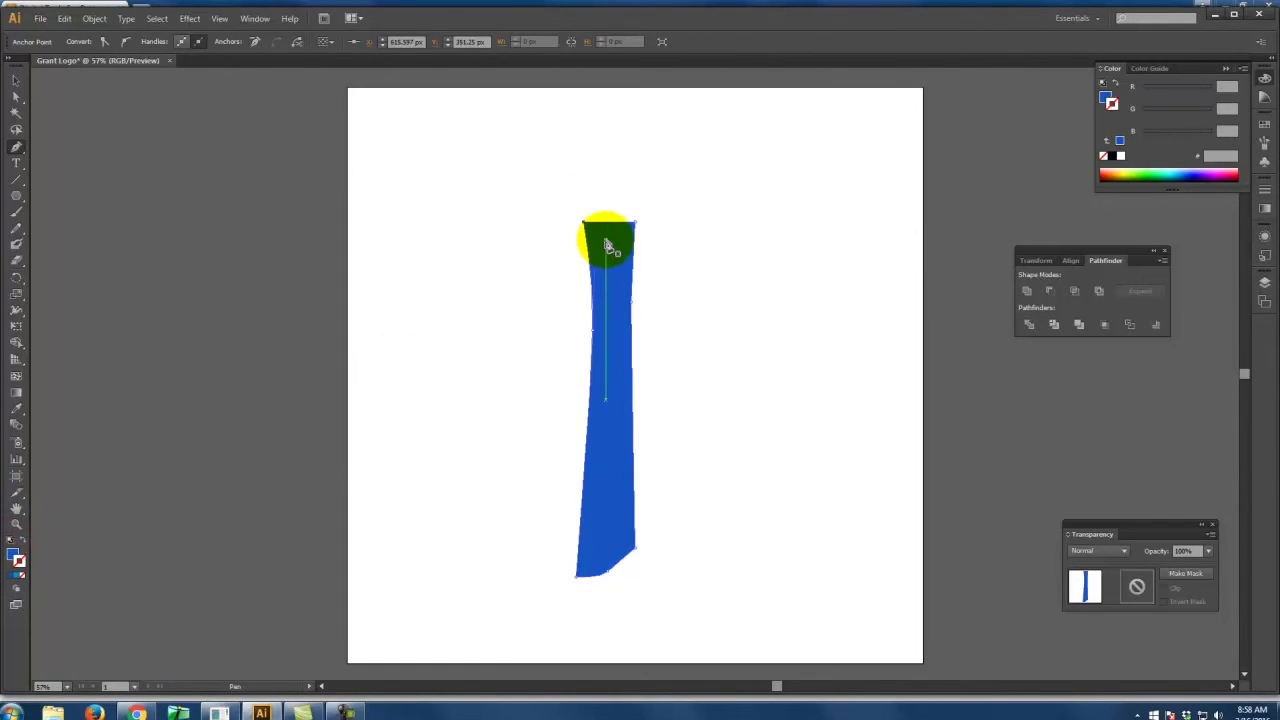
Step: Draw a closed blue hammer head with the Pen tool just above the handle, with a curved claw and a flat striking face
left_click(18, 148)
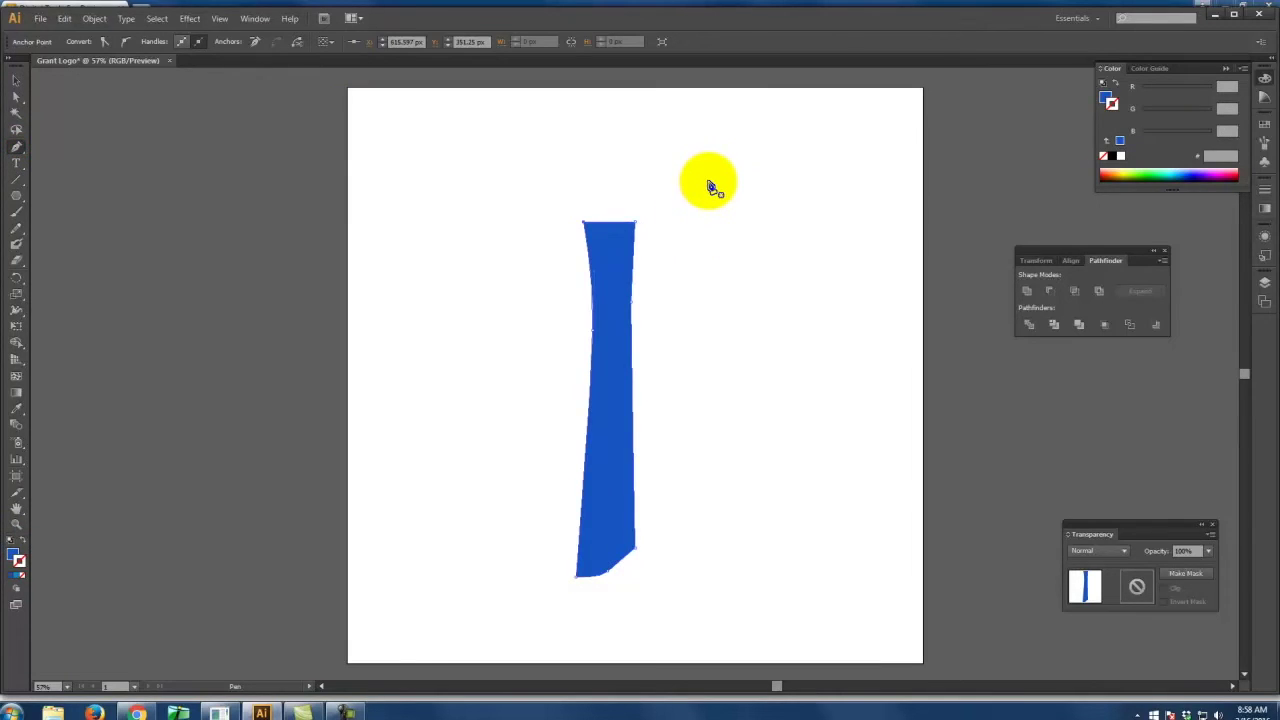
left_click_drag(708, 177, 709, 224)
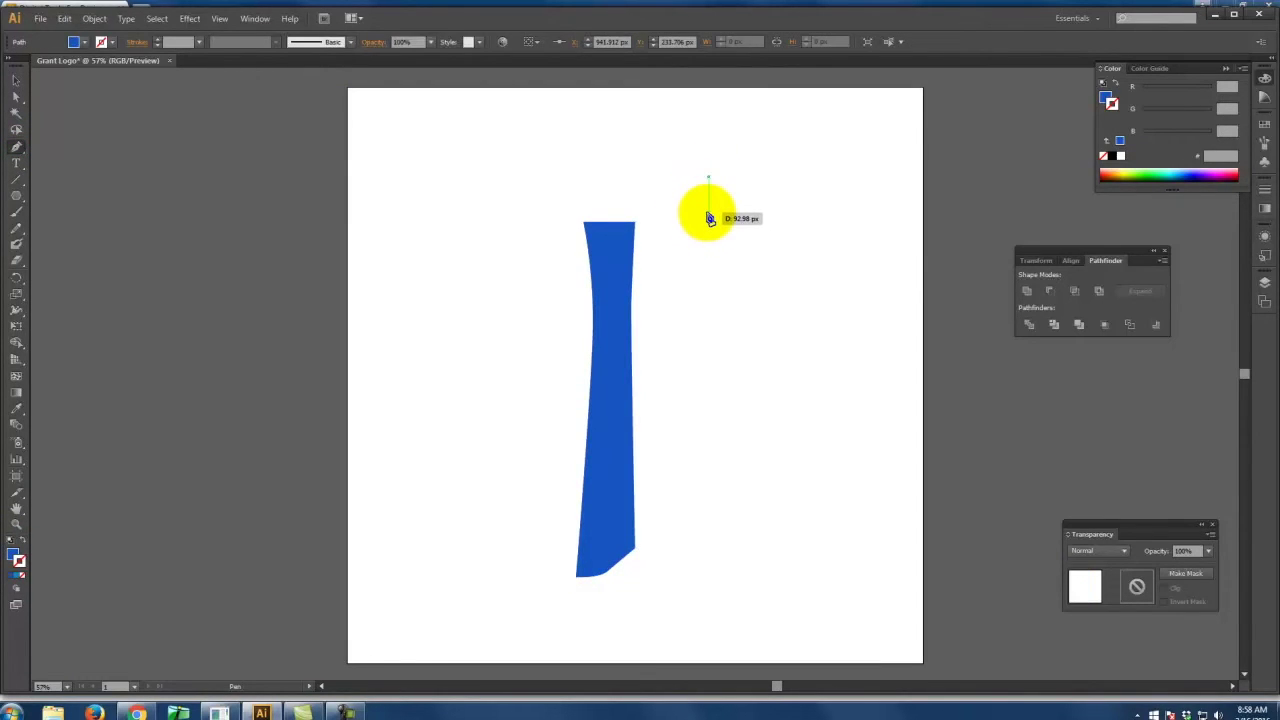
left_click_drag(707, 219, 545, 282)
key("ctrl+equal")
key("space")
left_click_drag(544, 279, 514, 214)
left_click(526, 220)
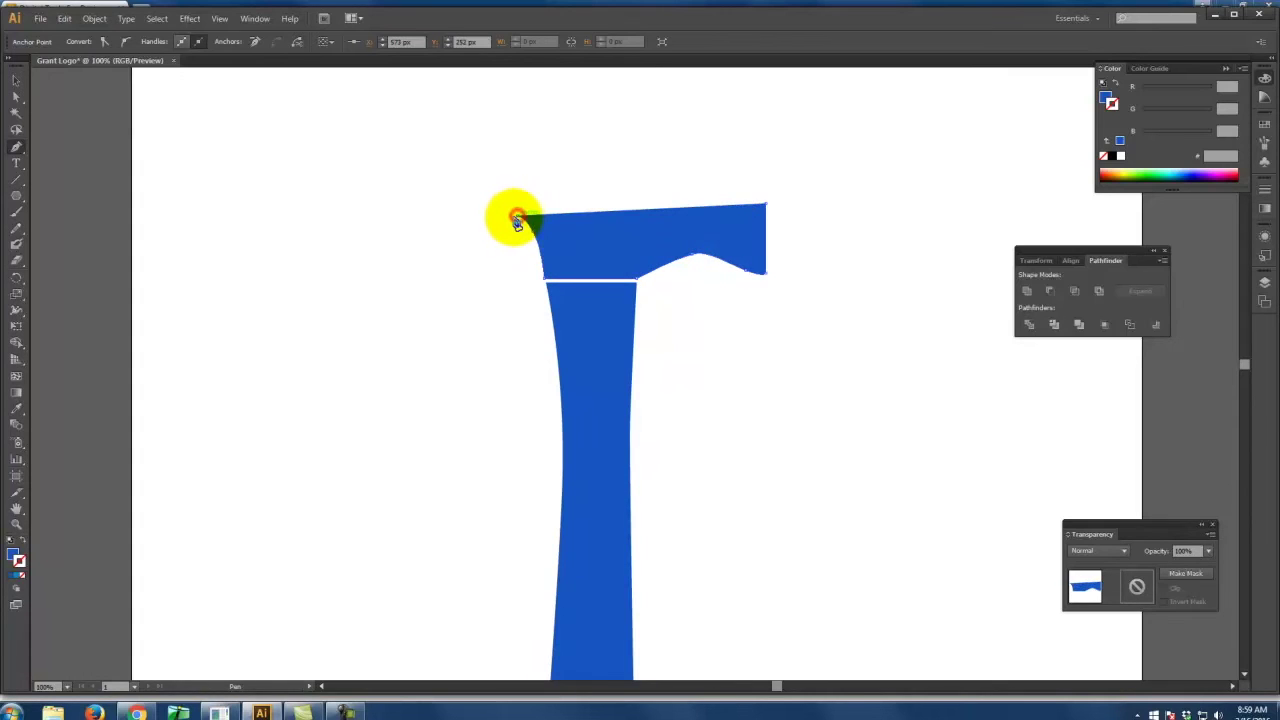
left_click_drag(428, 251, 536, 188)
left_click_drag(636, 170, 705, 186)
Step: Adjust the anchor in the dip on the head's top edge, undo the accidental head shift, and move the crown's top anchor toward the claw
left_click(16, 95)
left_click(189, 147)
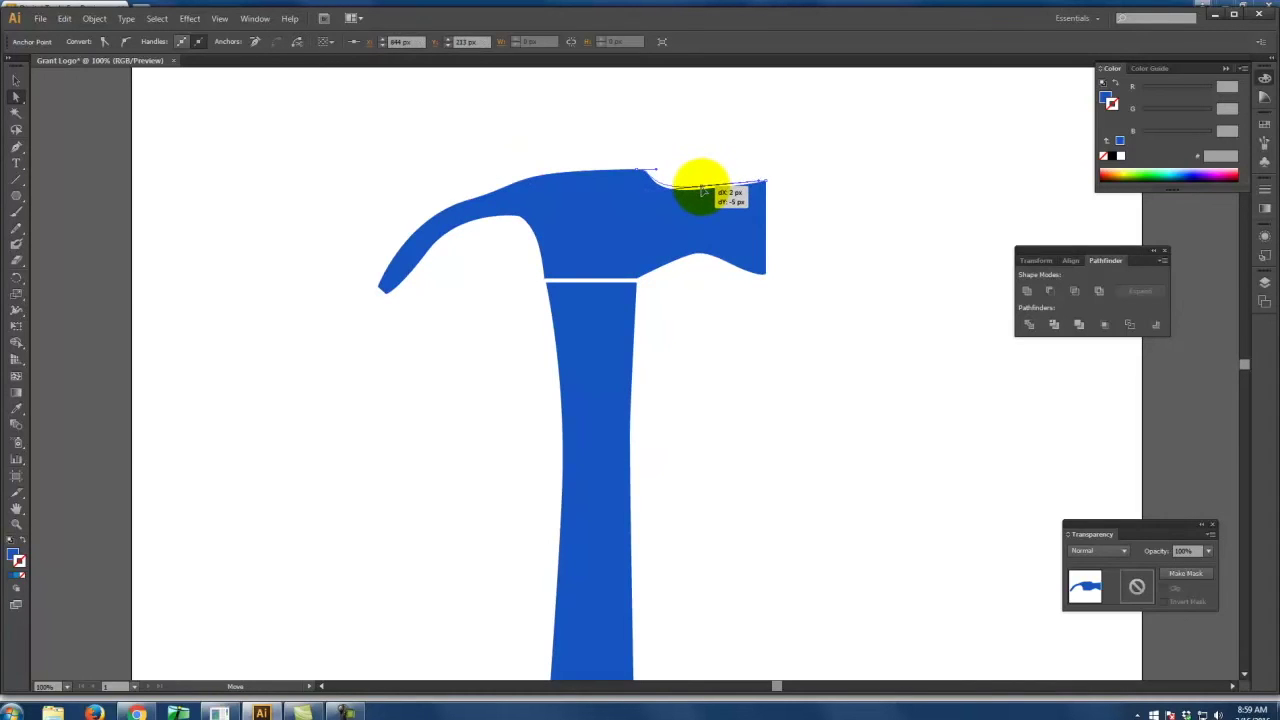
left_click_drag(703, 193, 653, 208)
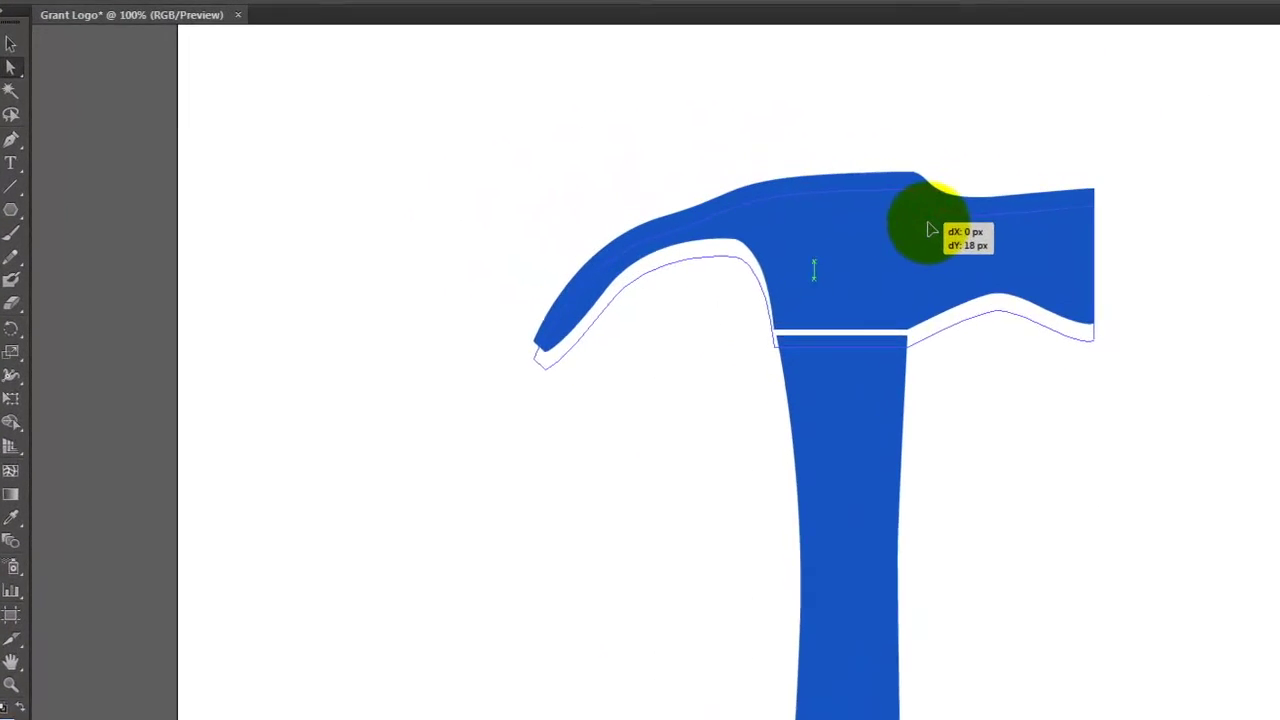
left_click_drag(930, 230, 927, 229)
key("ctrl+z")
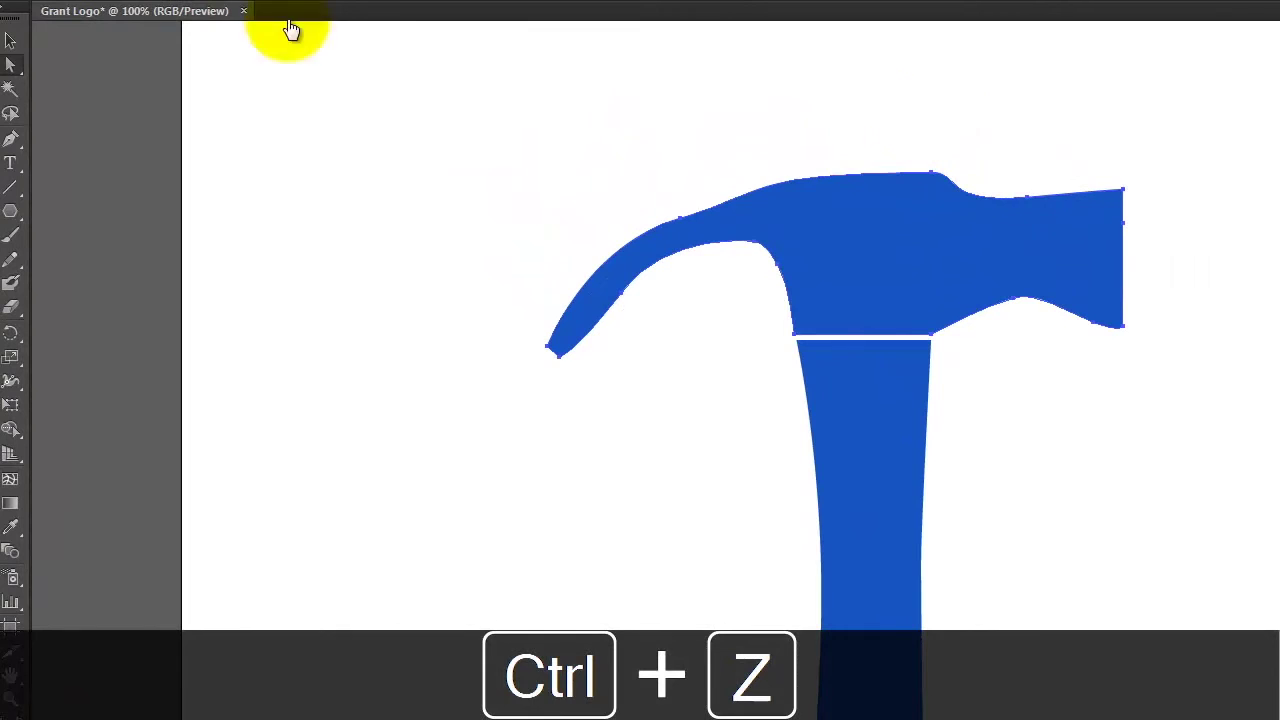
left_click(594, 118)
left_click_drag(940, 178, 733, 177)
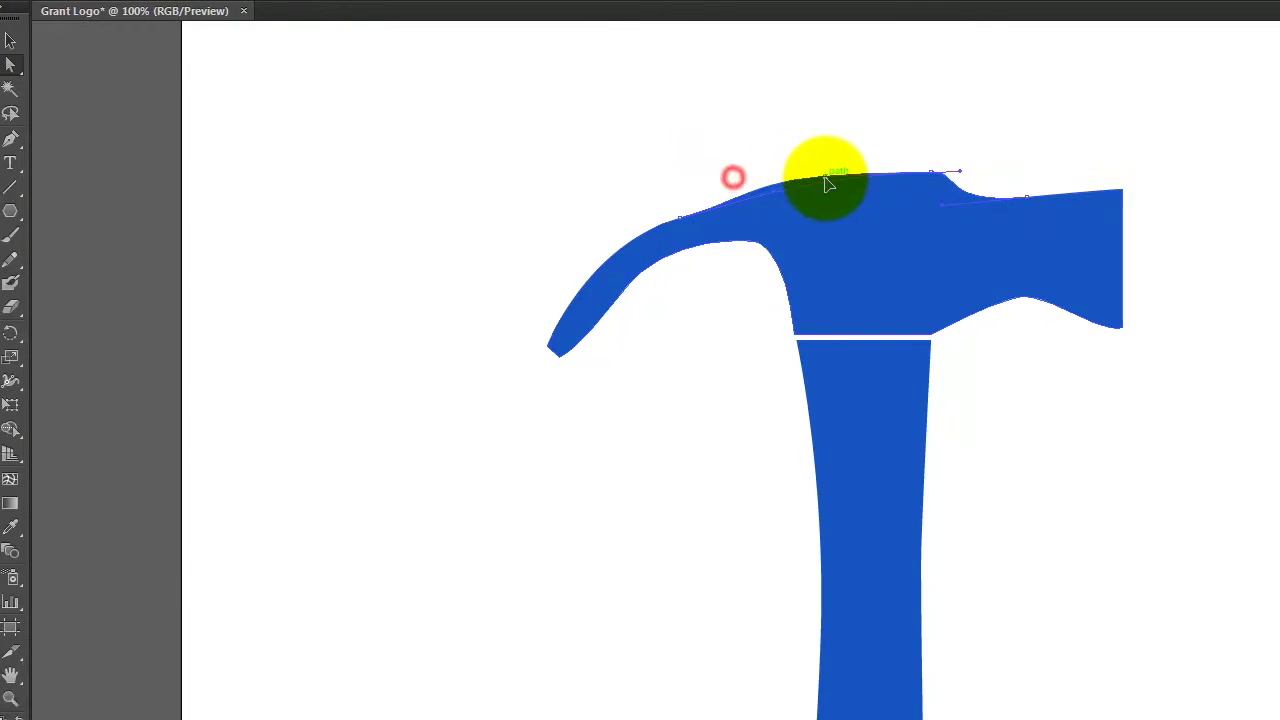
left_click_drag(930, 172, 864, 178)
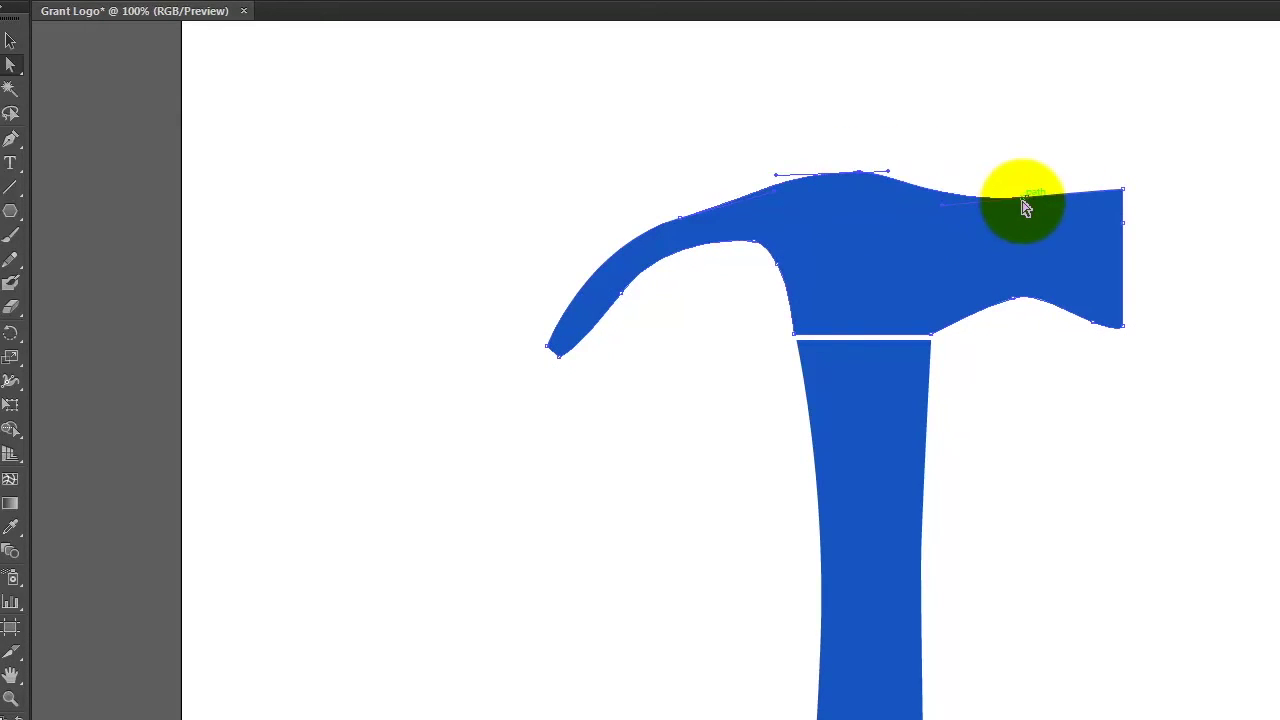
Step: Raise the upper corner of the striking face and smooth the dip beside it into a curve
left_click_drag(1025, 207, 1026, 198)
mouse_move(1112, 190)
left_mouse_down()
mouse_move(1063, 194)
mouse_move(1122, 196)
mouse_move(1124, 173)
left_mouse_up()
left_click(1032, 206)
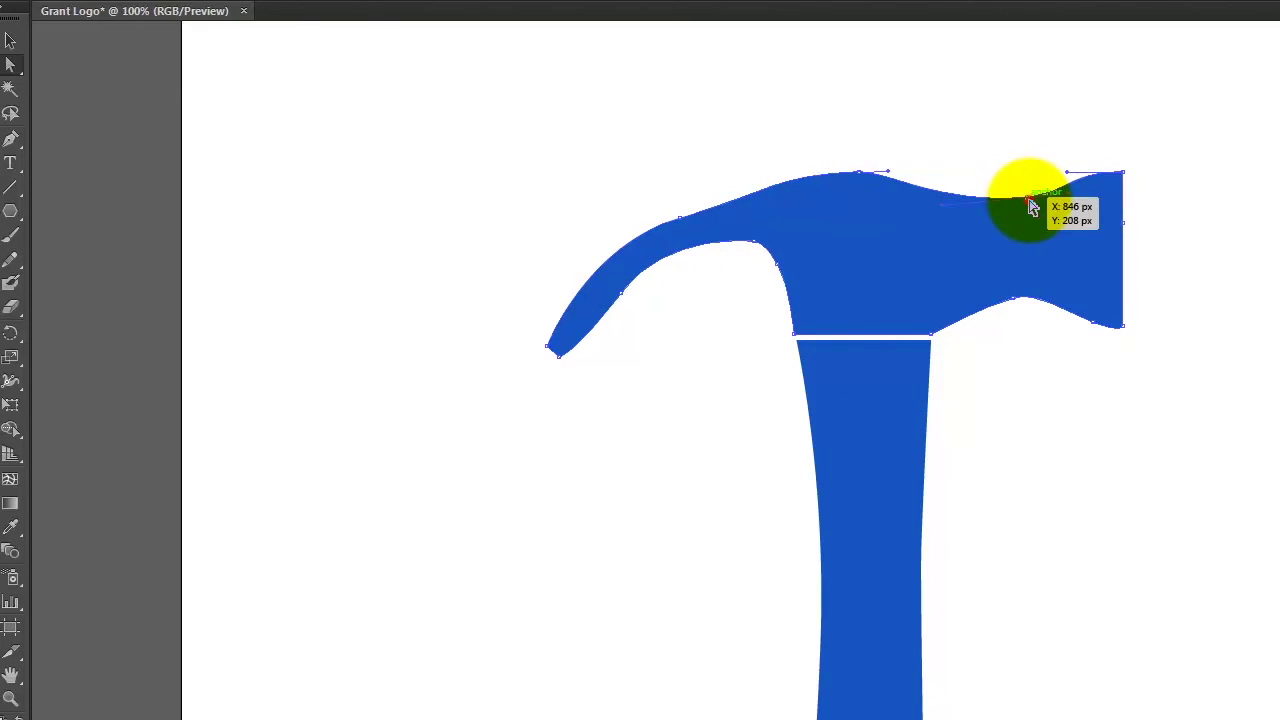
left_click_drag(1028, 204, 1048, 179)
left_click(1160, 180)
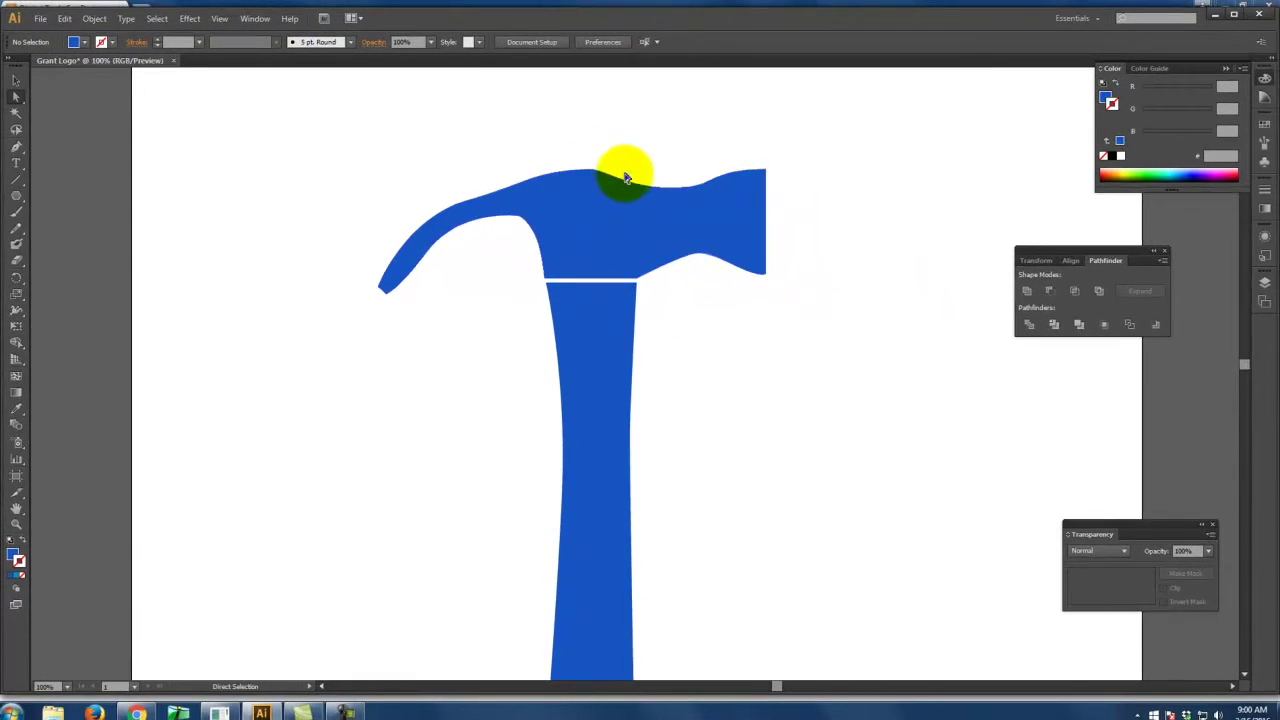
Step: Round the hammer head's crown with its curve handle and pull the striking face inward to form a short, stepped face
scroll(650, 190, "down", 5)
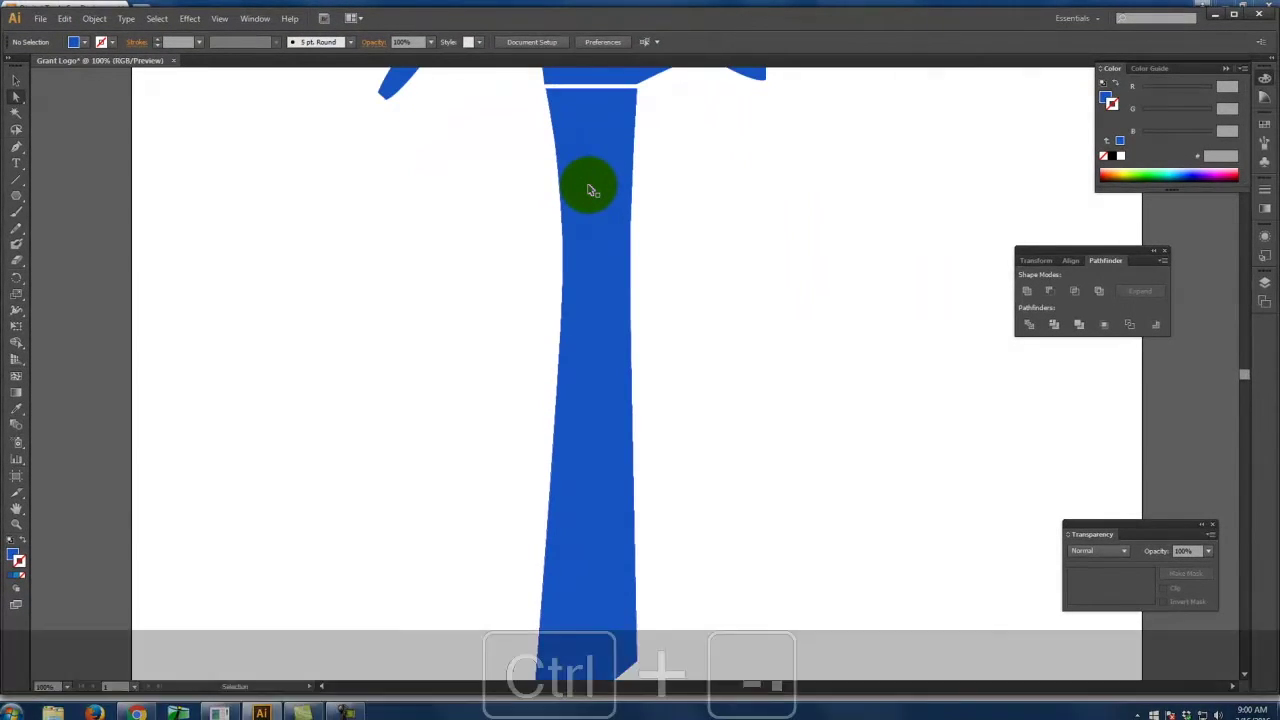
key("ctrl+minus")
key("ctrl+minus")
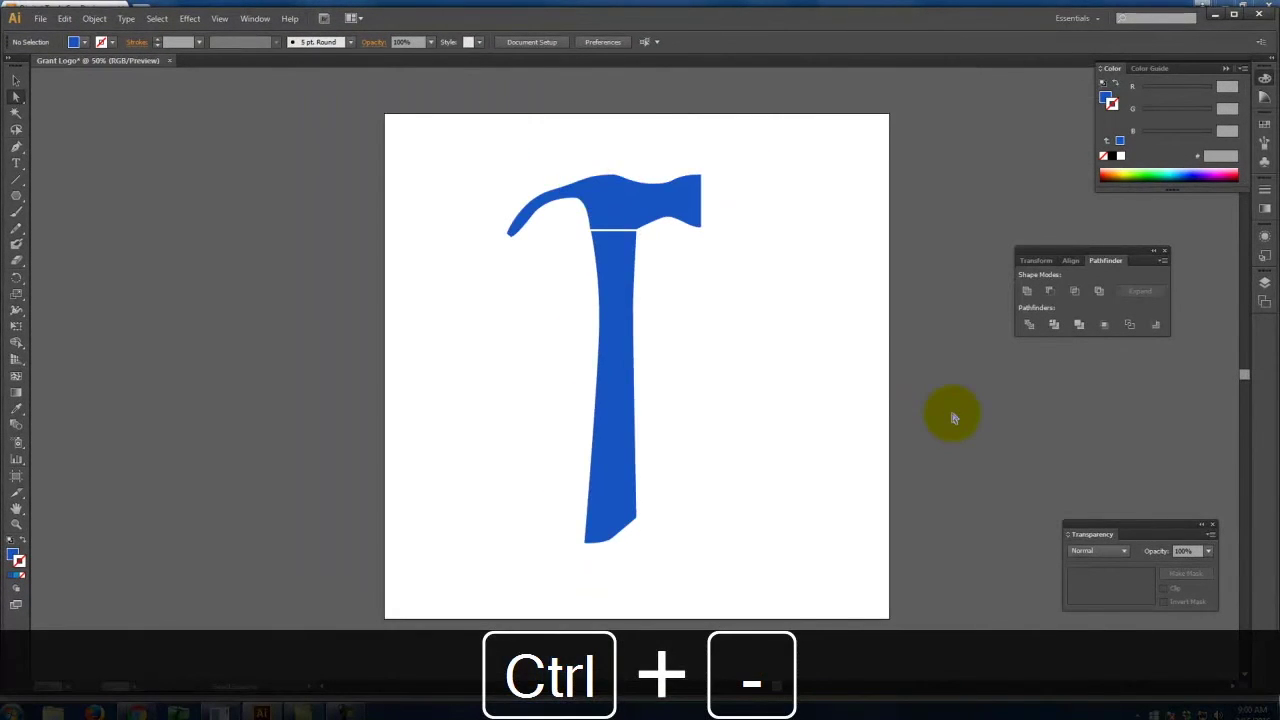
scroll(700, 255, "up", 2)
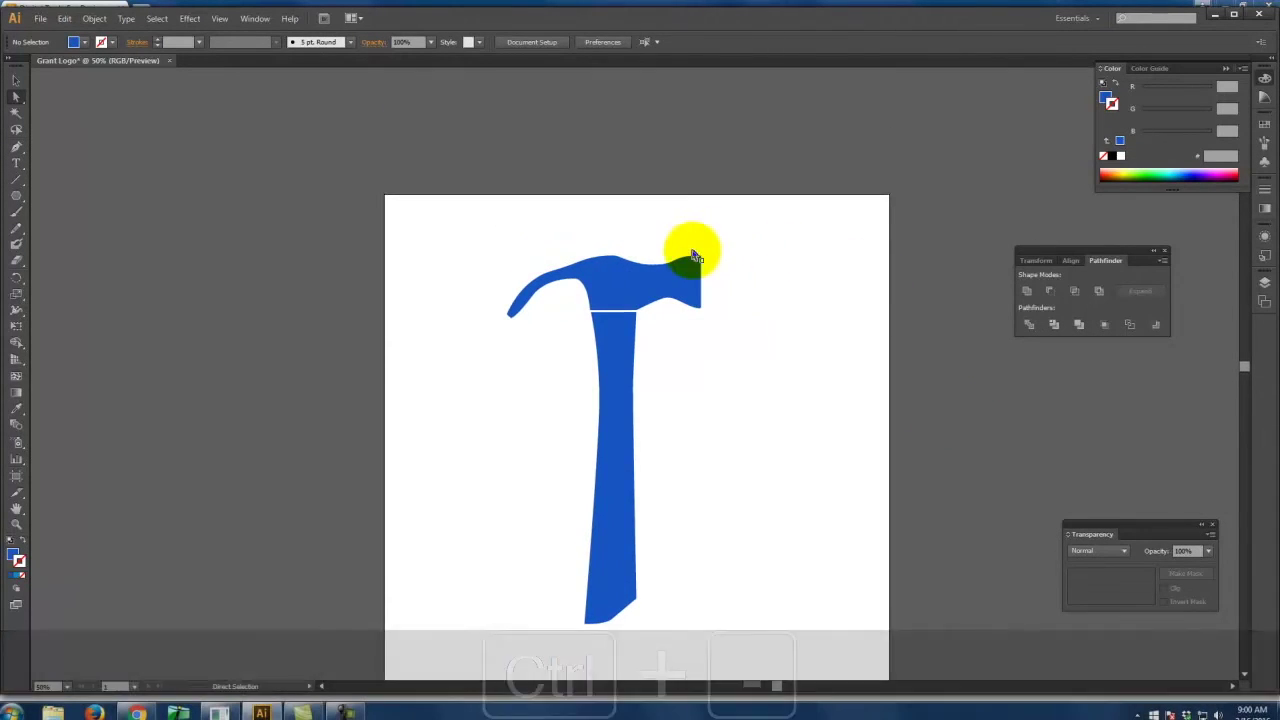
left_click(617, 260)
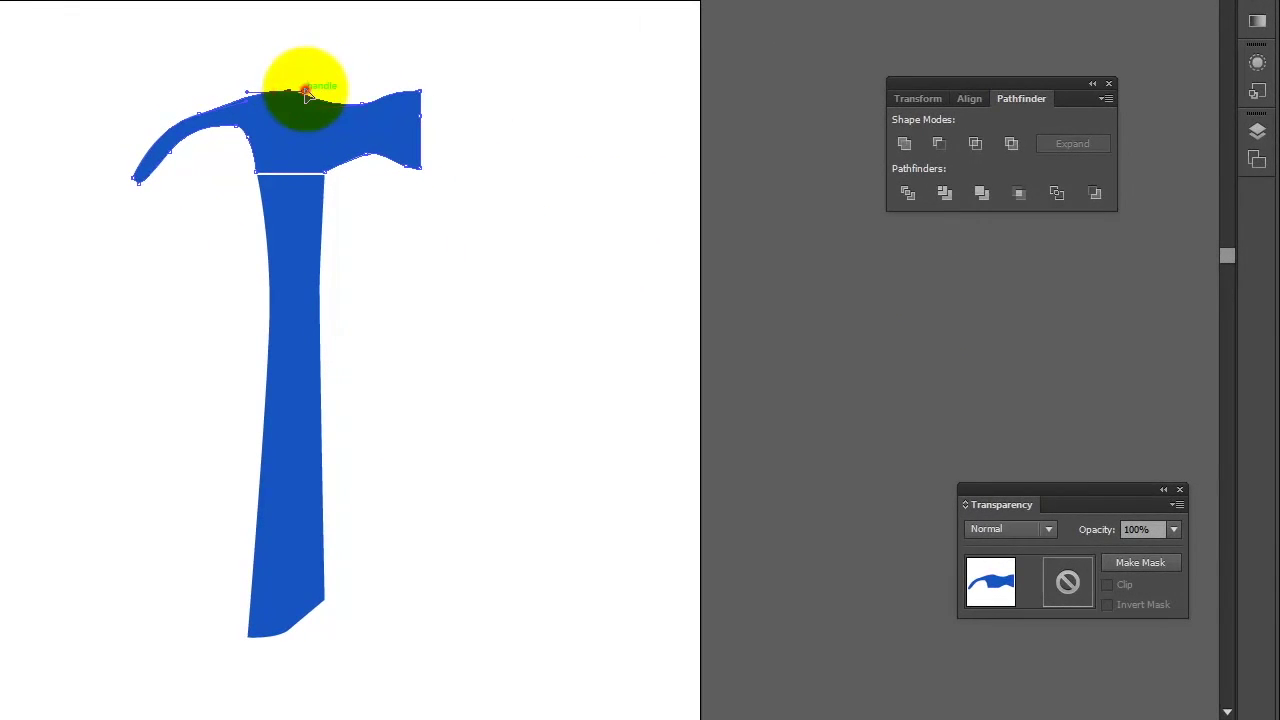
left_click_drag(306, 93, 462, 207)
left_click(423, 57)
left_click_drag(429, 120, 395, 112)
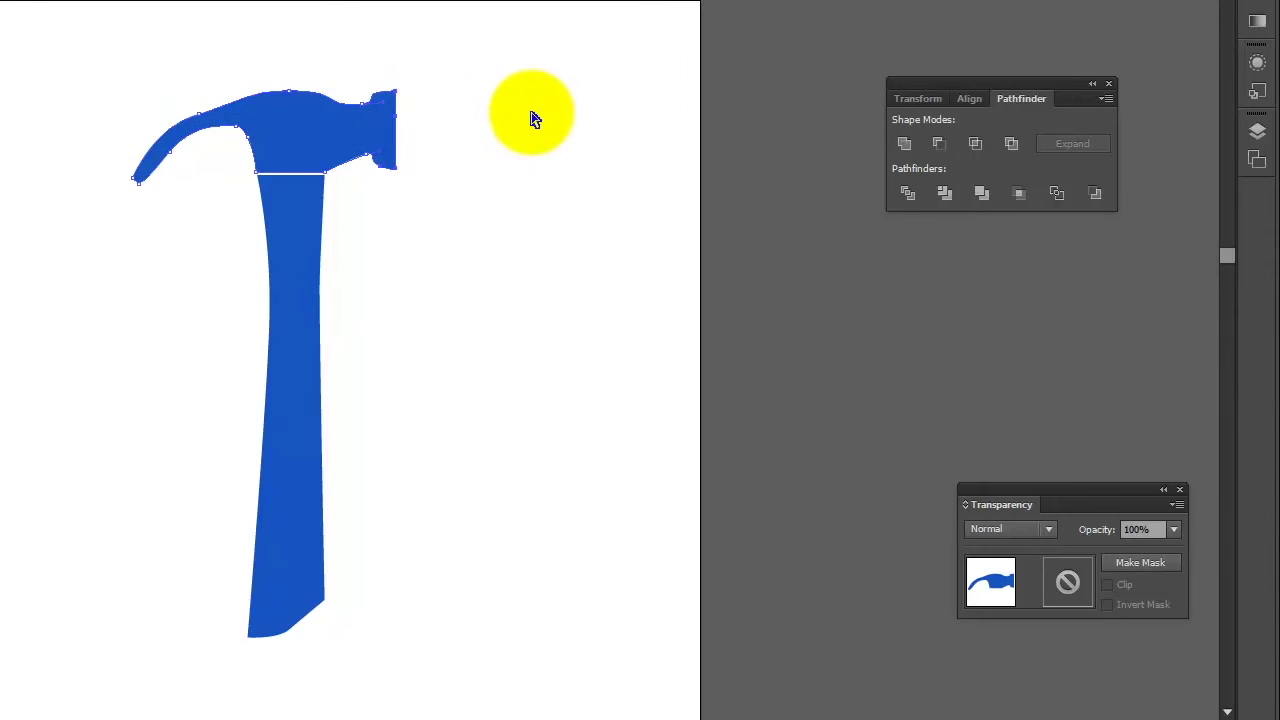
left_click(533, 114)
left_click(514, 162)
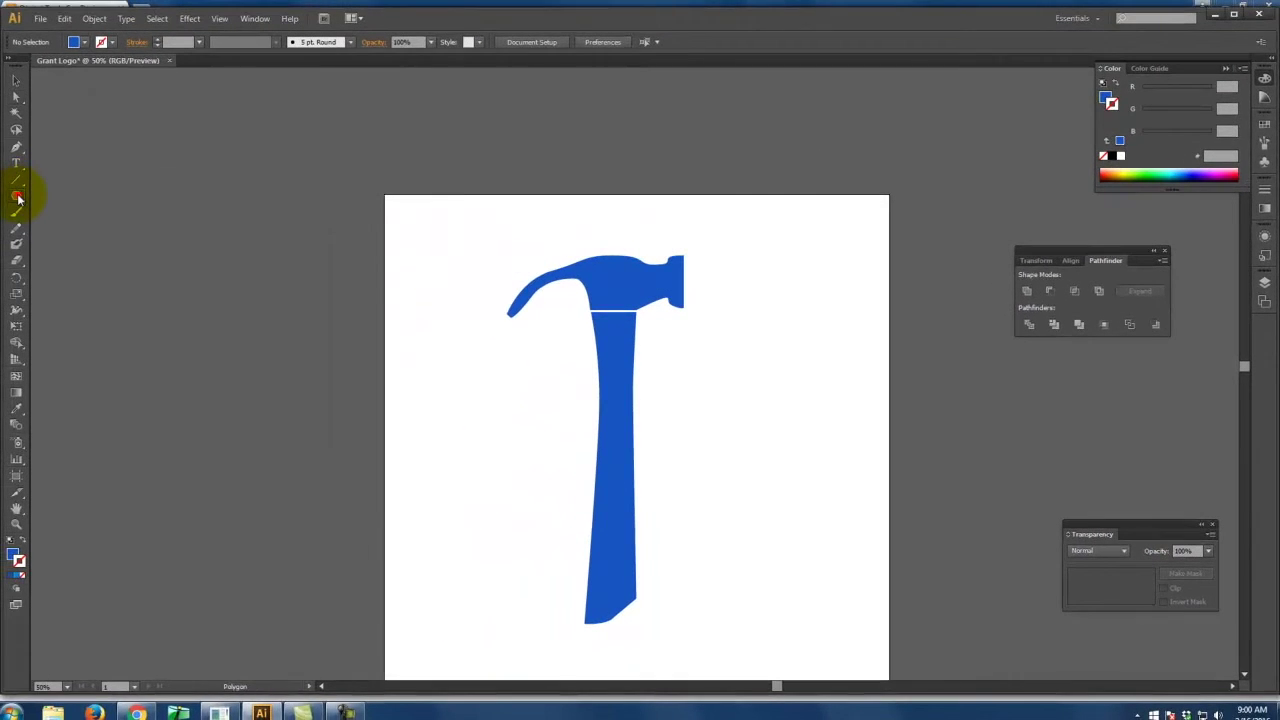
Step: Draw a 694 × 1300 px blue rectangle over the whole hammer and send it to the back
left_click_drag(16, 195, 48, 195)
left_click_drag(486, 216, 720, 654)
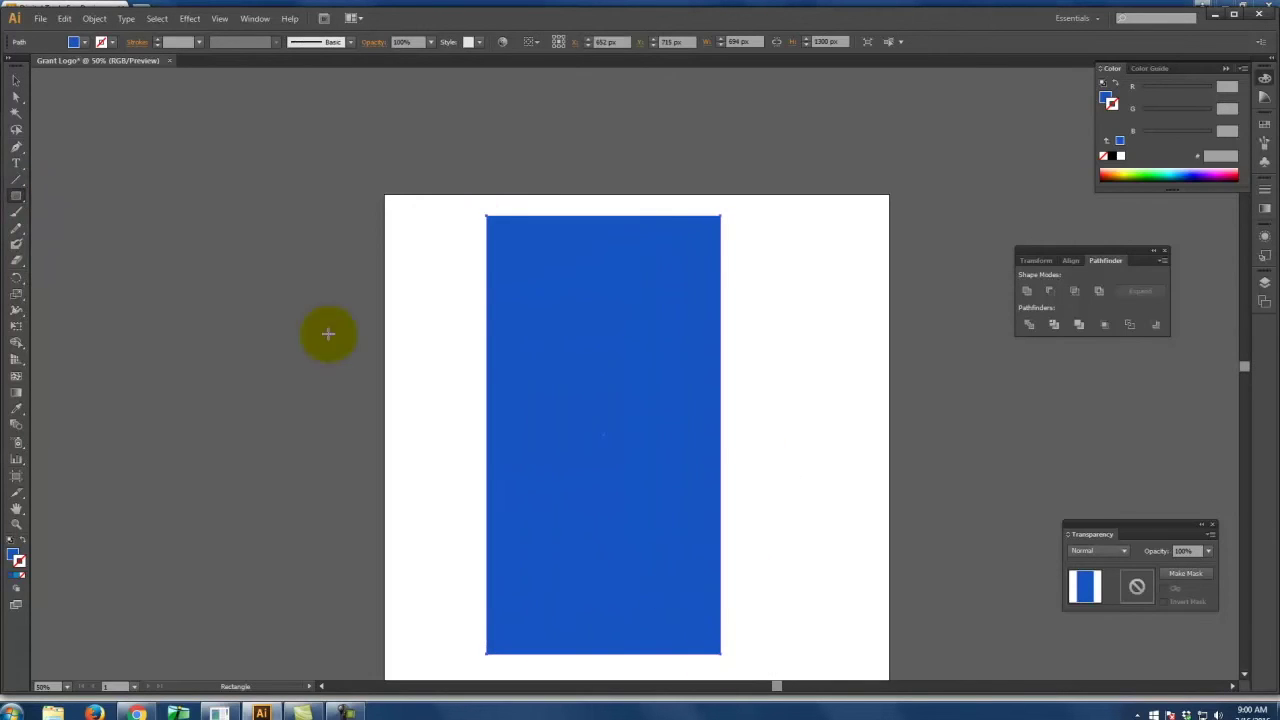
right_click(523, 331)
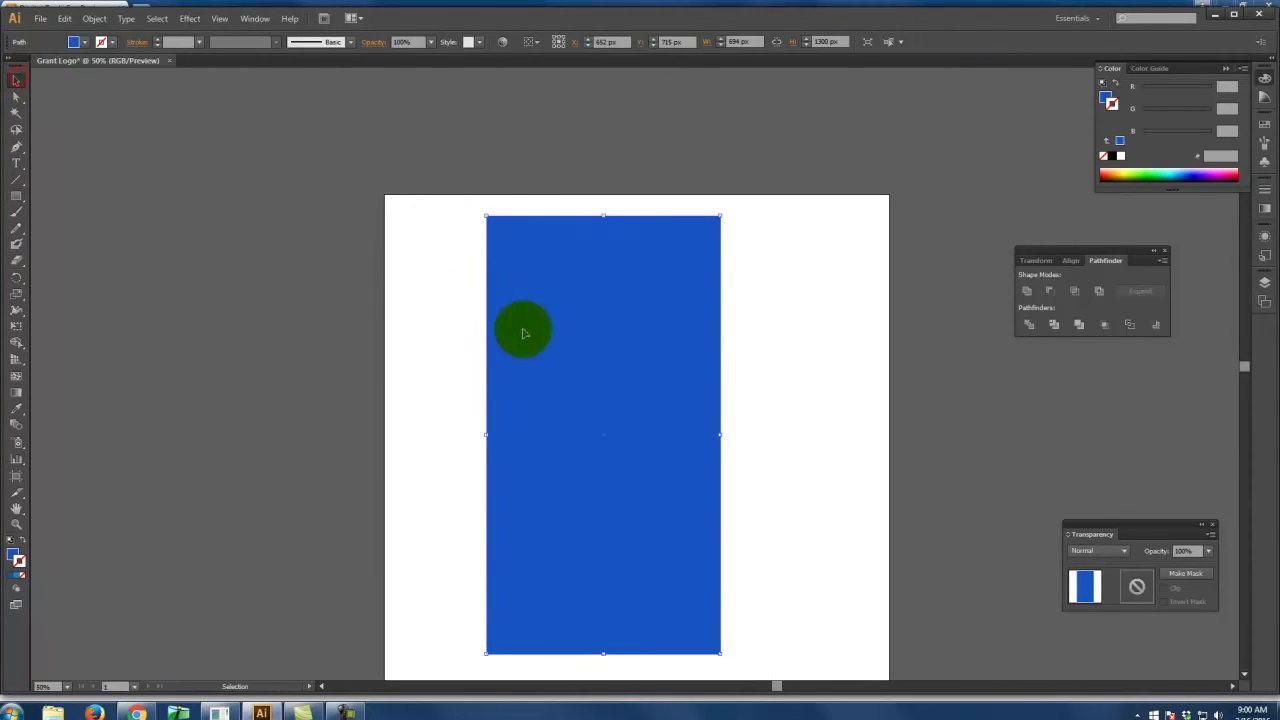
mouse_move(586, 525)
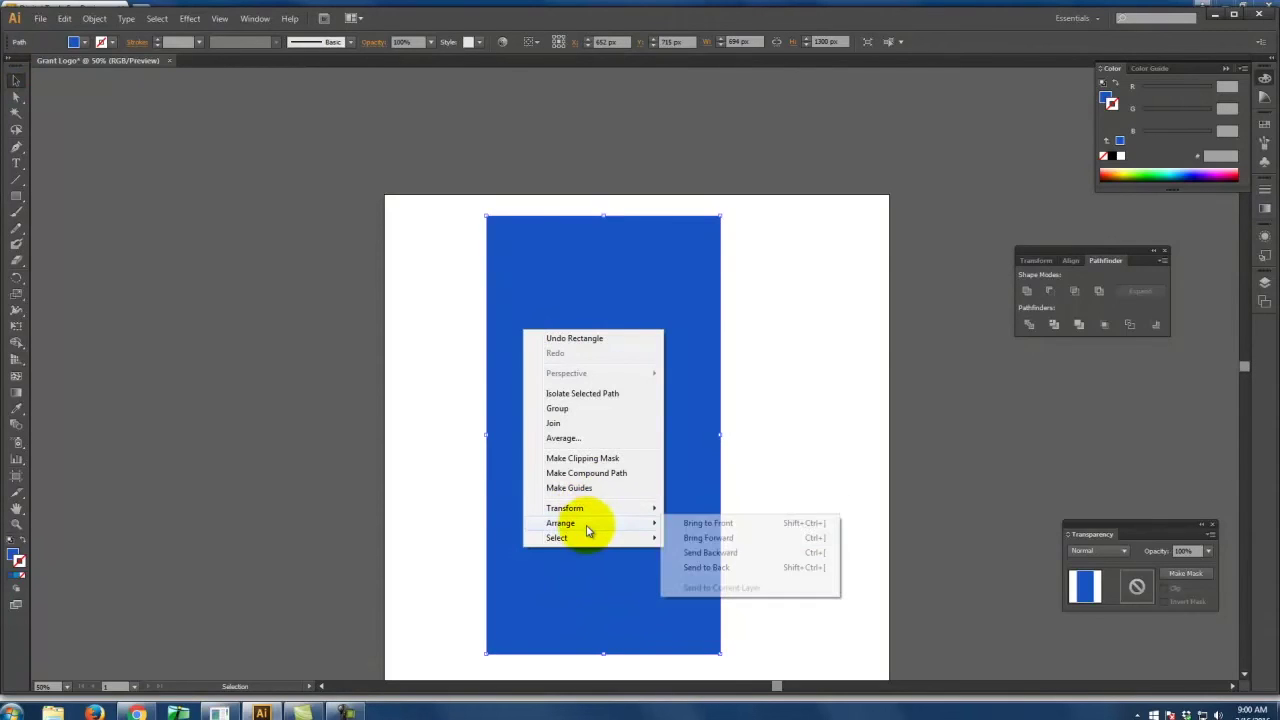
left_click(708, 567)
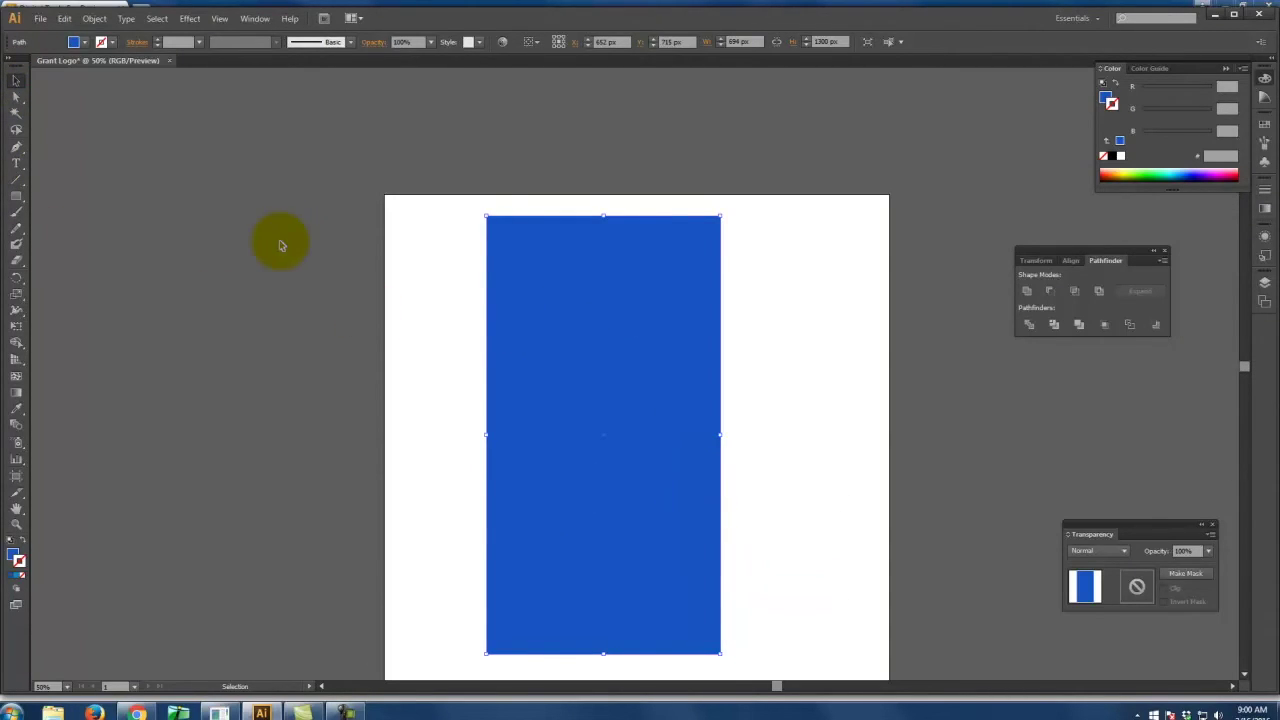
Step: Try cutting the hammer out of the rectangle with Minus Front, and undo back to the hammer without the rectangle
left_click_drag(440, 194, 803, 660)
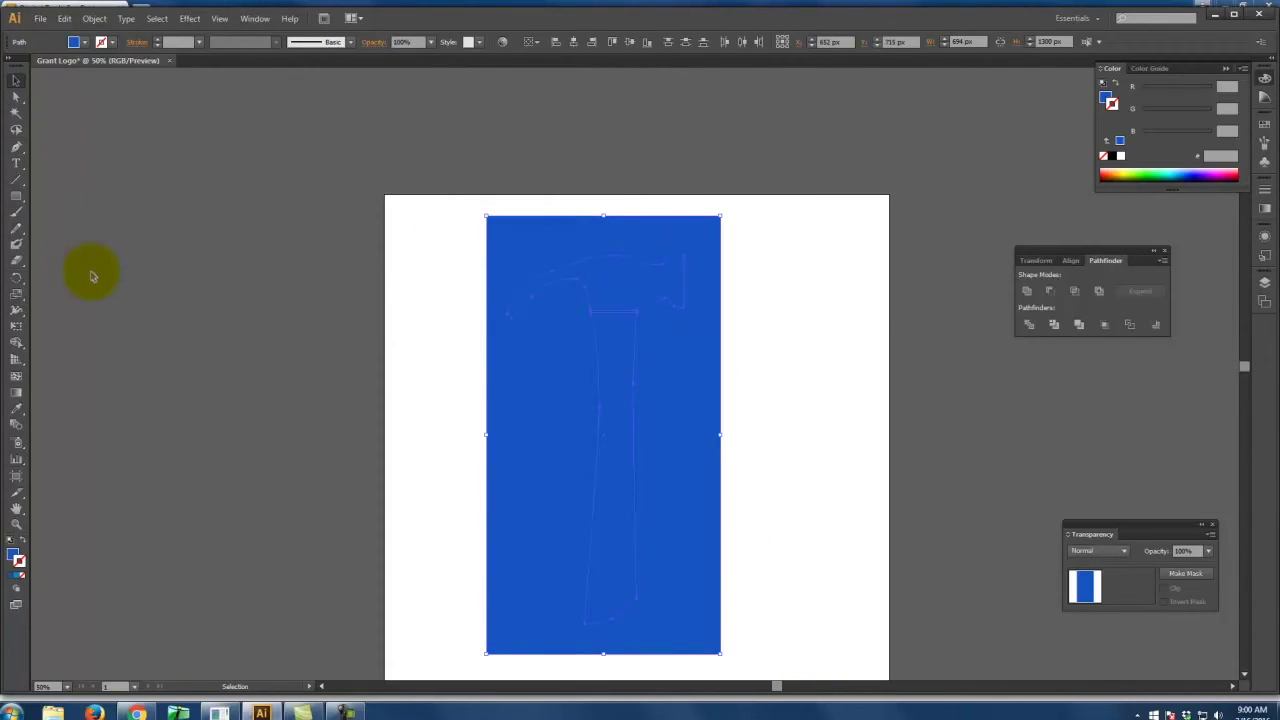
left_click(1051, 291)
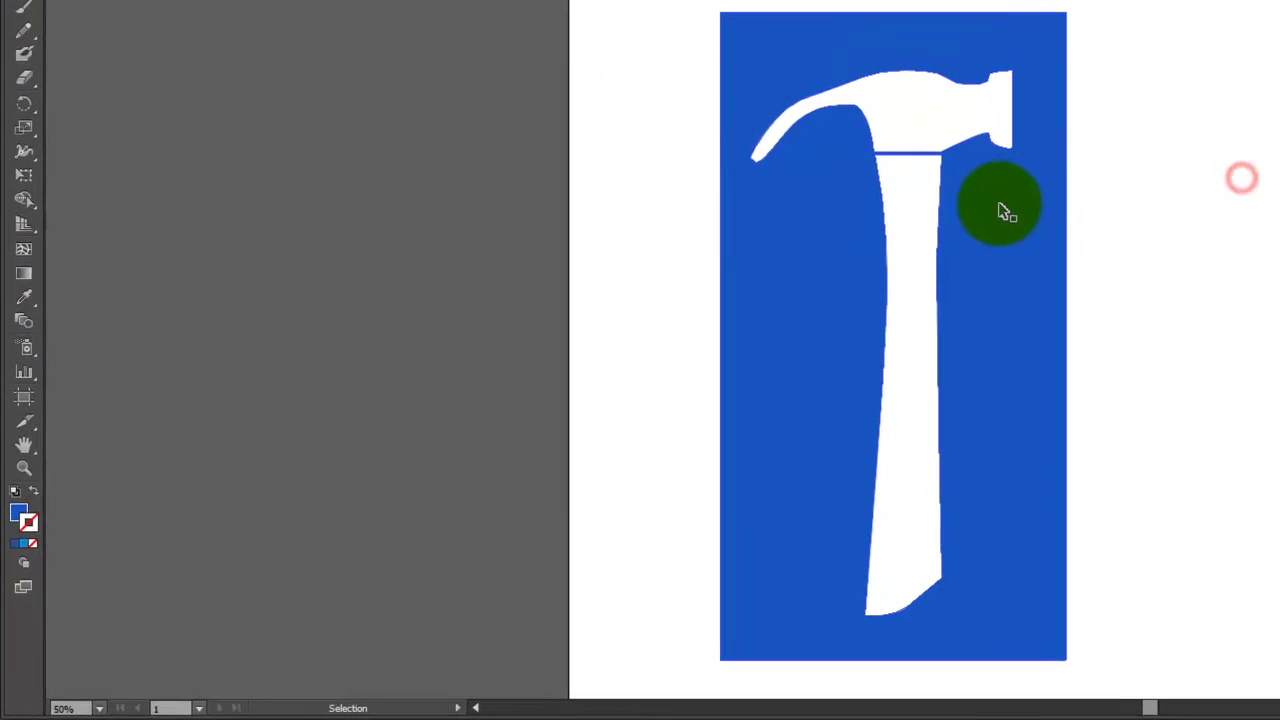
left_click(1005, 210)
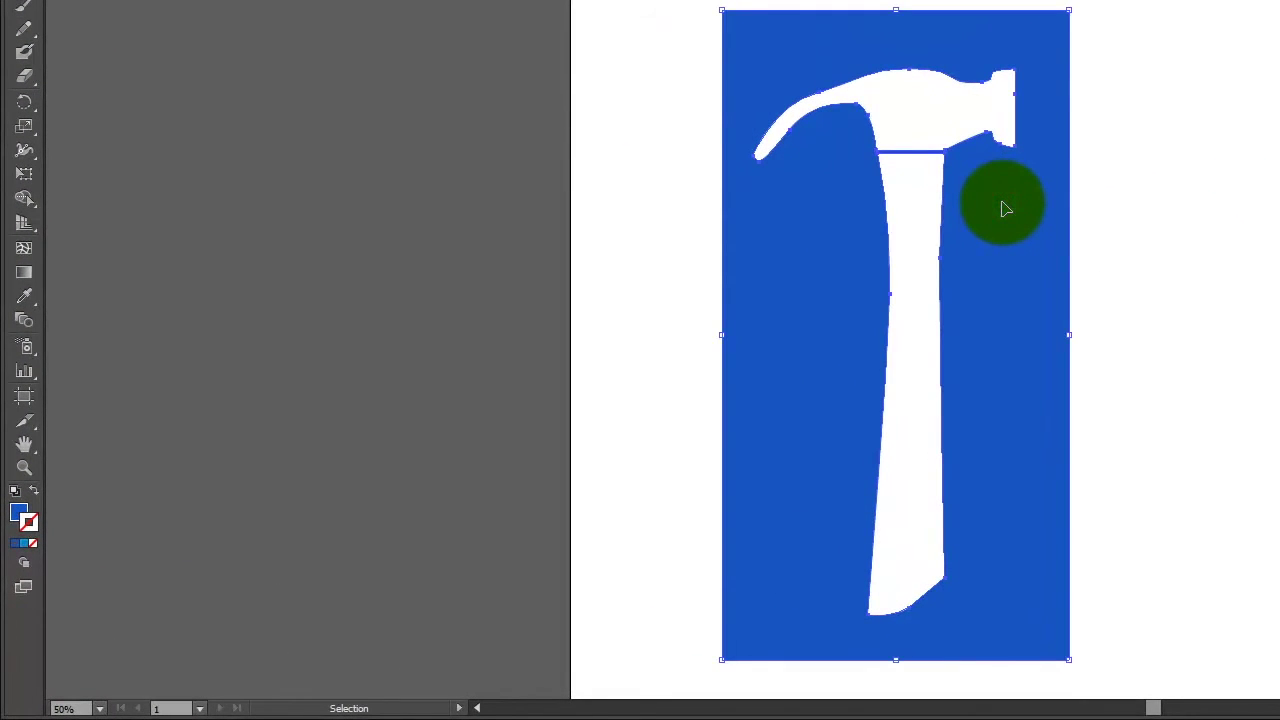
key("ctrl+z")
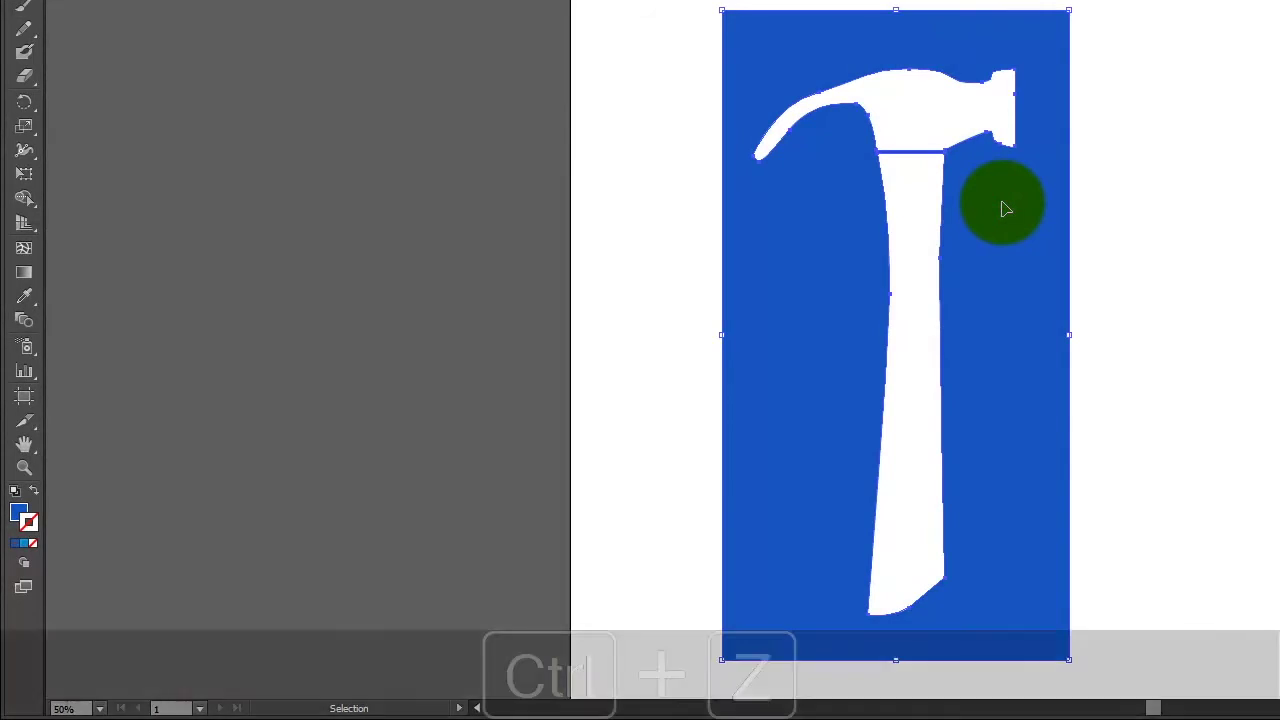
key("ctrl+z")
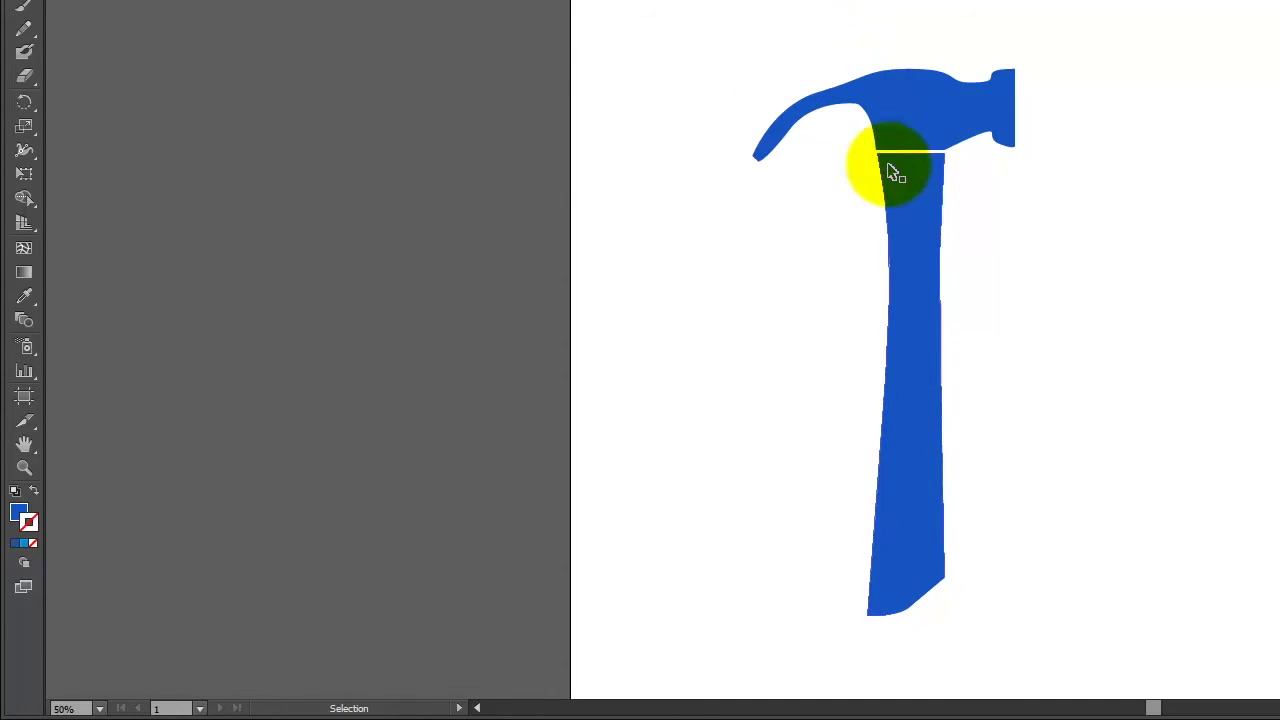
Step: Swap fill and stroke on the hammer handle and set its blue outline weight to 21 pt
left_click(918, 236)
left_click(905, 114)
left_click(907, 212)
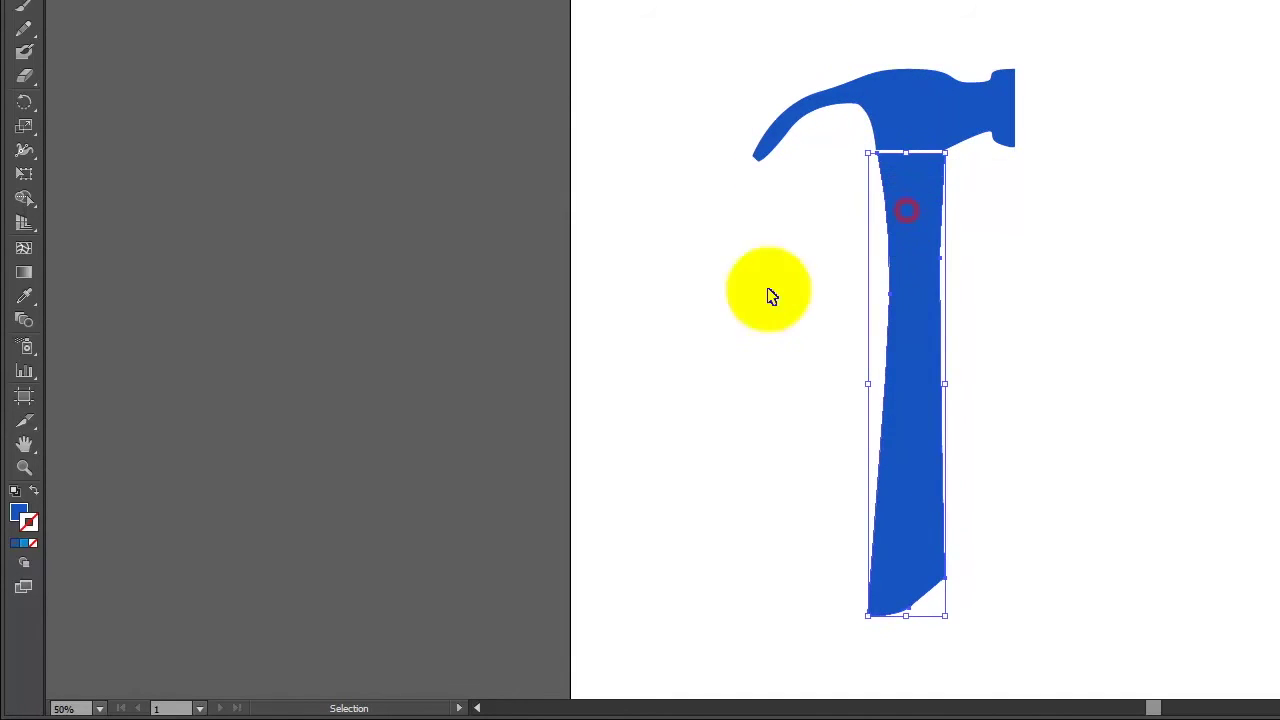
left_click(33, 491)
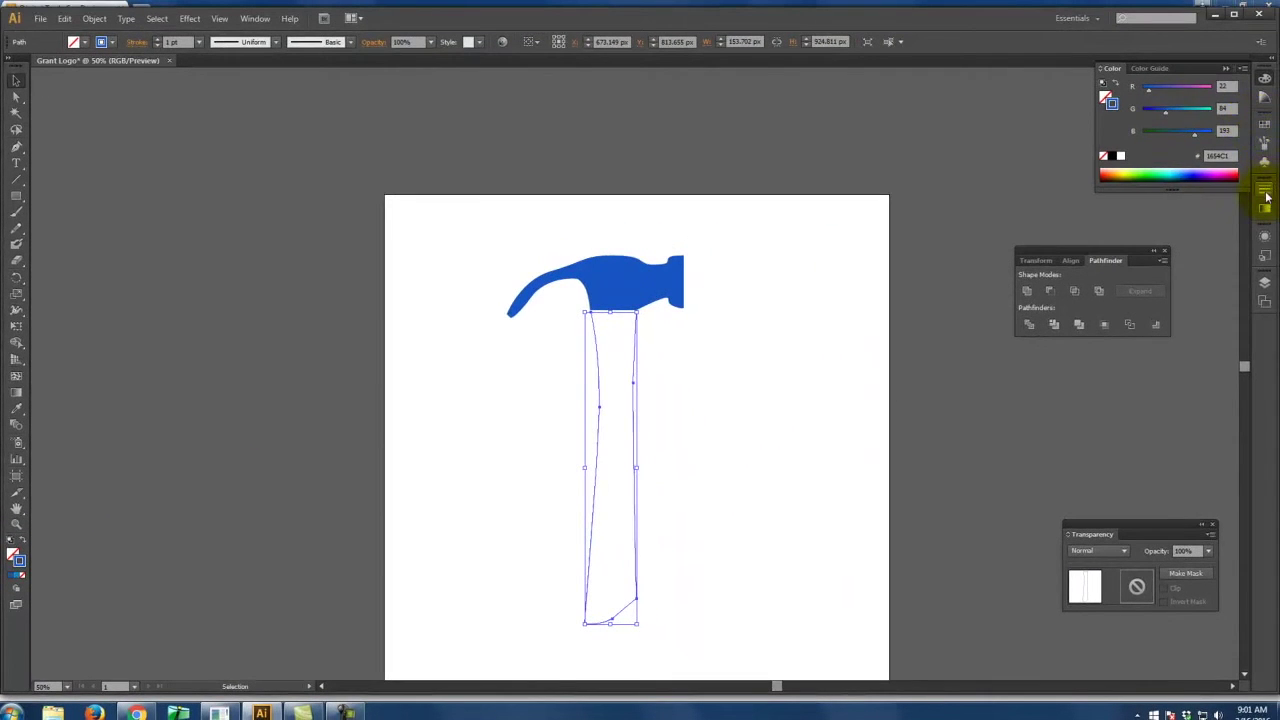
left_click(1266, 196)
left_click(1148, 194)
left_click(1148, 194)
left_click(1148, 194)
left_click(1148, 194)
left_click(1148, 195)
left_click(1148, 195)
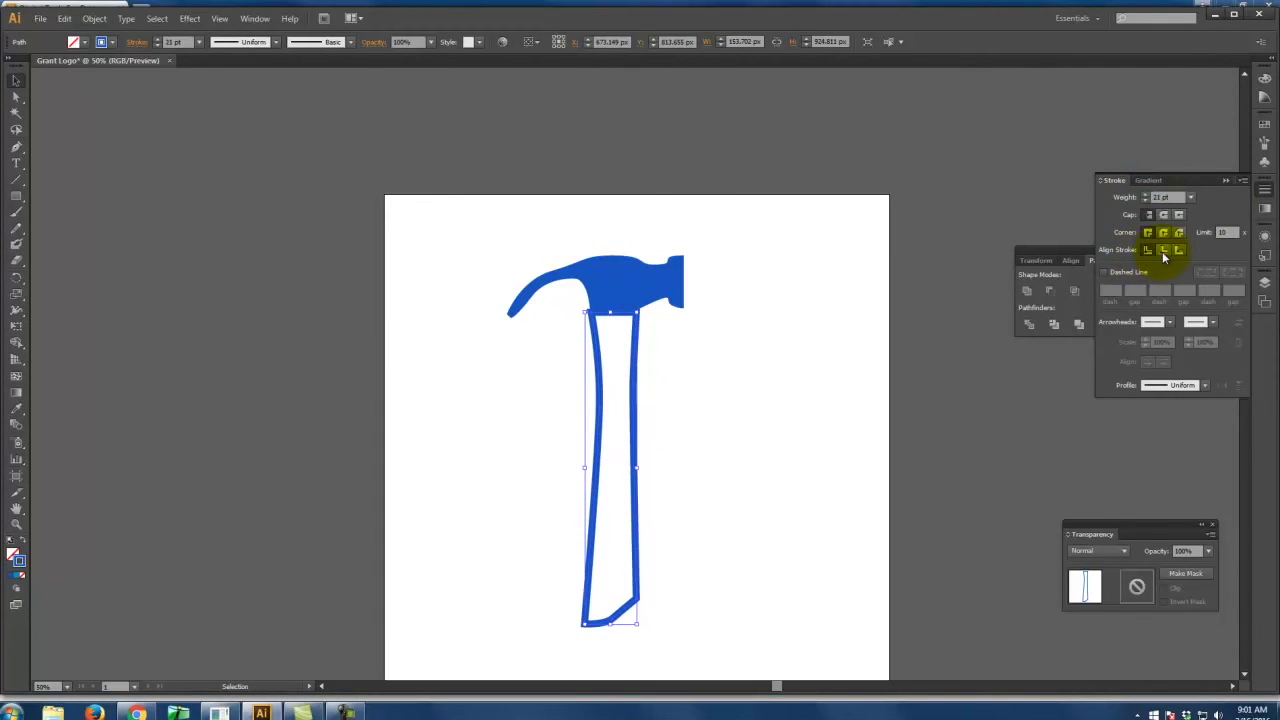
Step: Try aligning the handle's stroke to the inside and restore the center alignment
left_click(1163, 249)
left_click(749, 359)
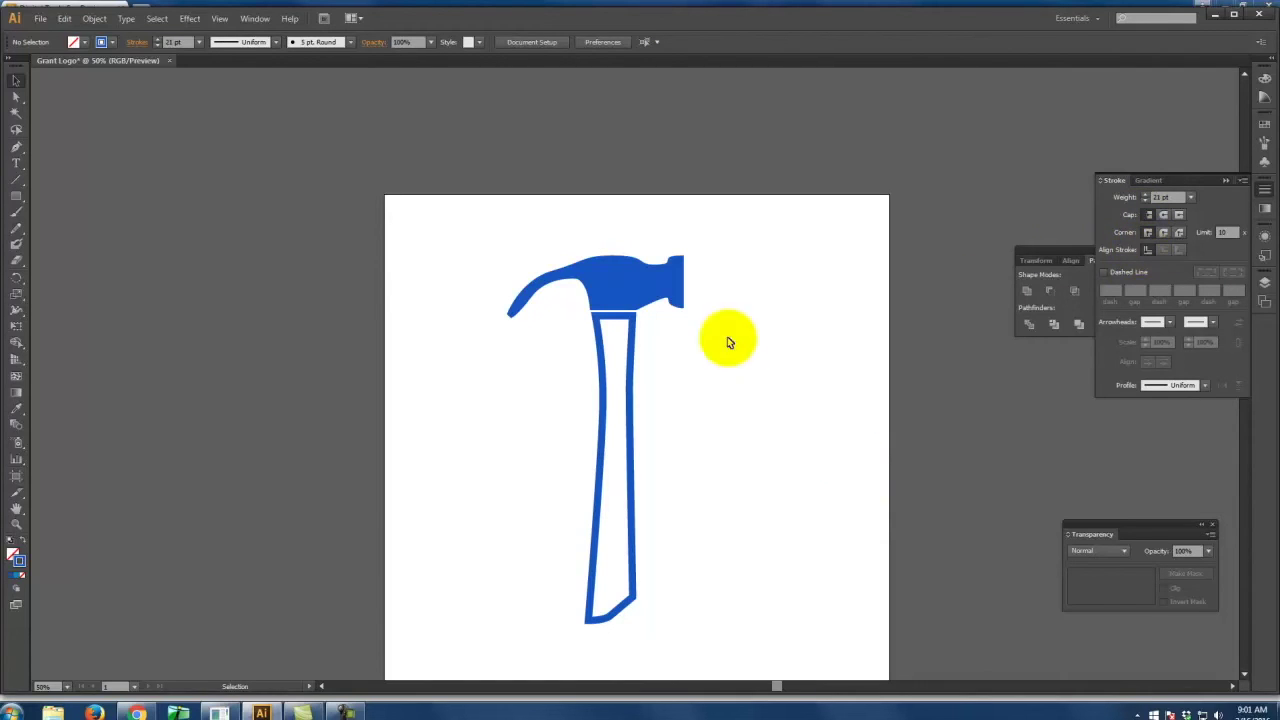
left_click(631, 391)
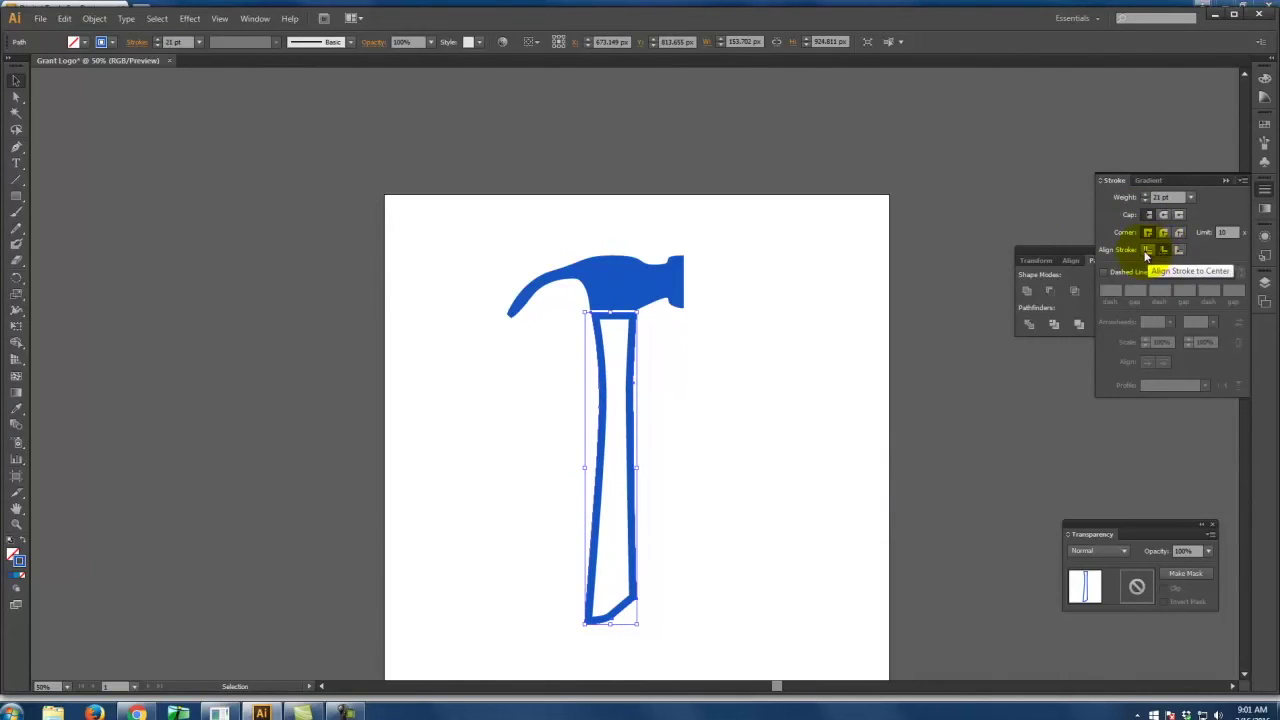
left_click(1148, 249)
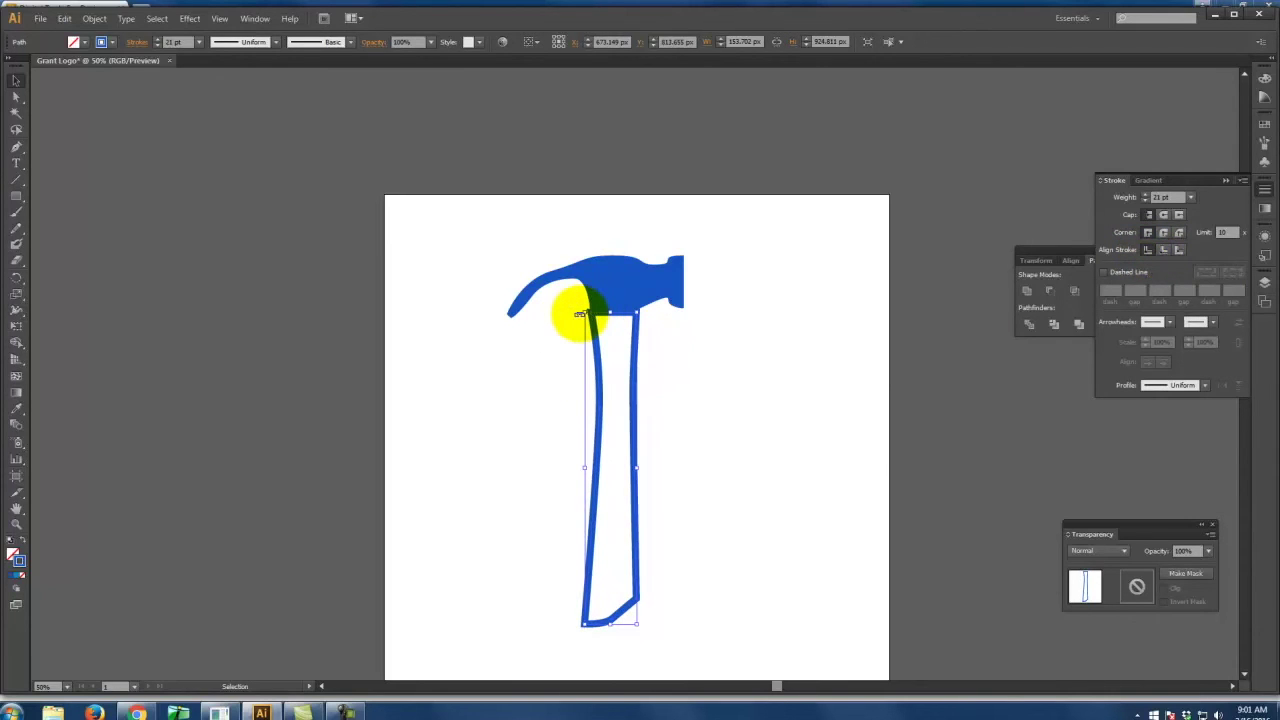
Step: Change the hammer handle's stroke colour to the orange-red BF4617
left_click(581, 315)
key("ctrl+equal")
key("ctrl+equal")
key("space")
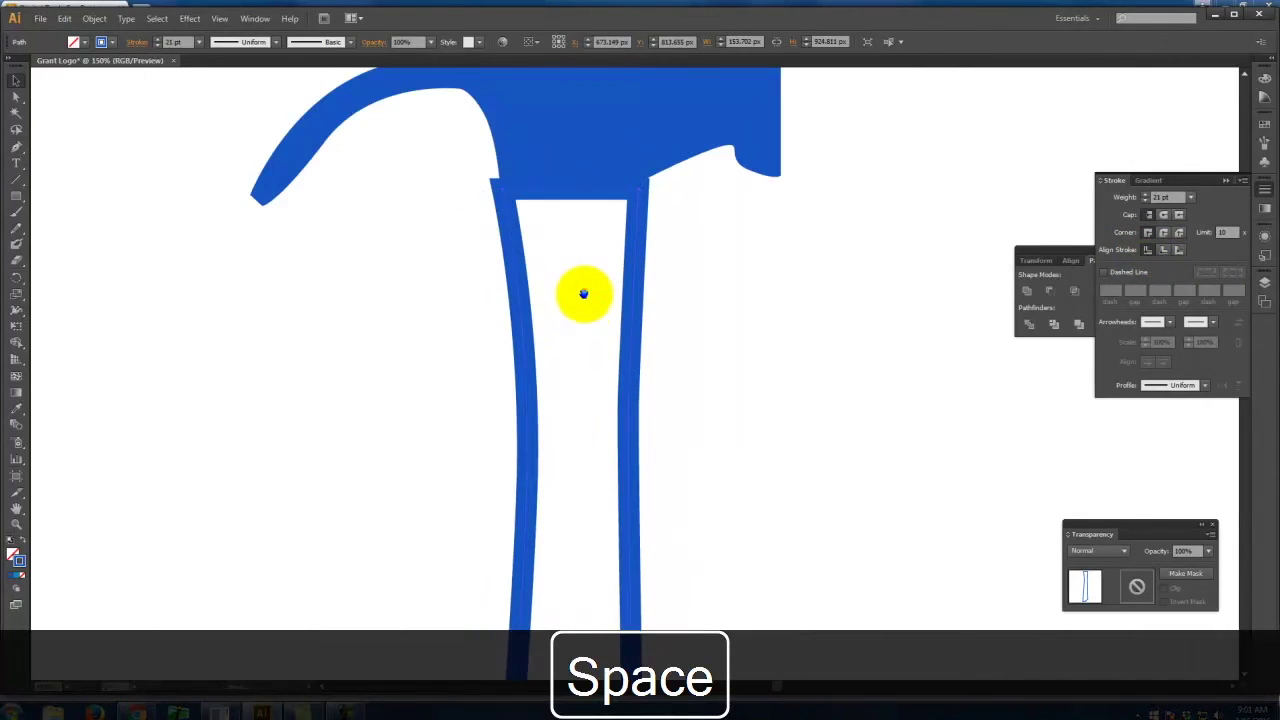
left_click_drag(583, 289, 560, 391)
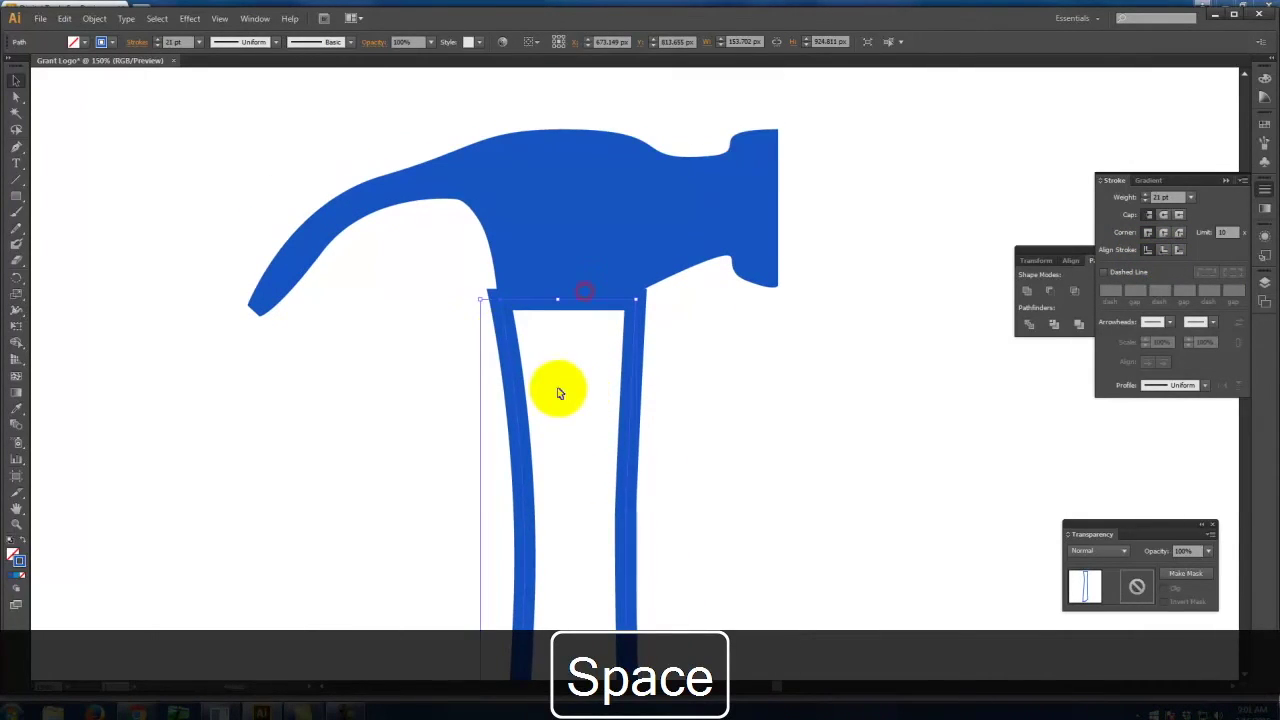
double_click(18, 561)
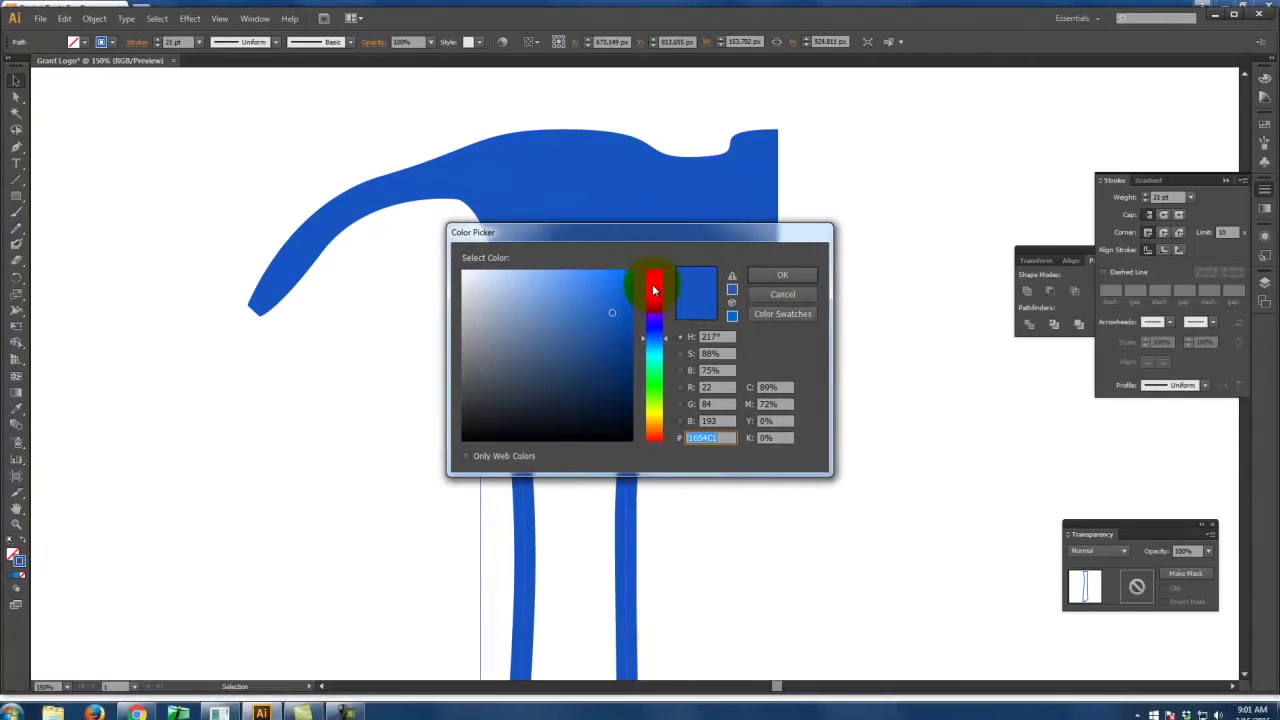
left_click(653, 433)
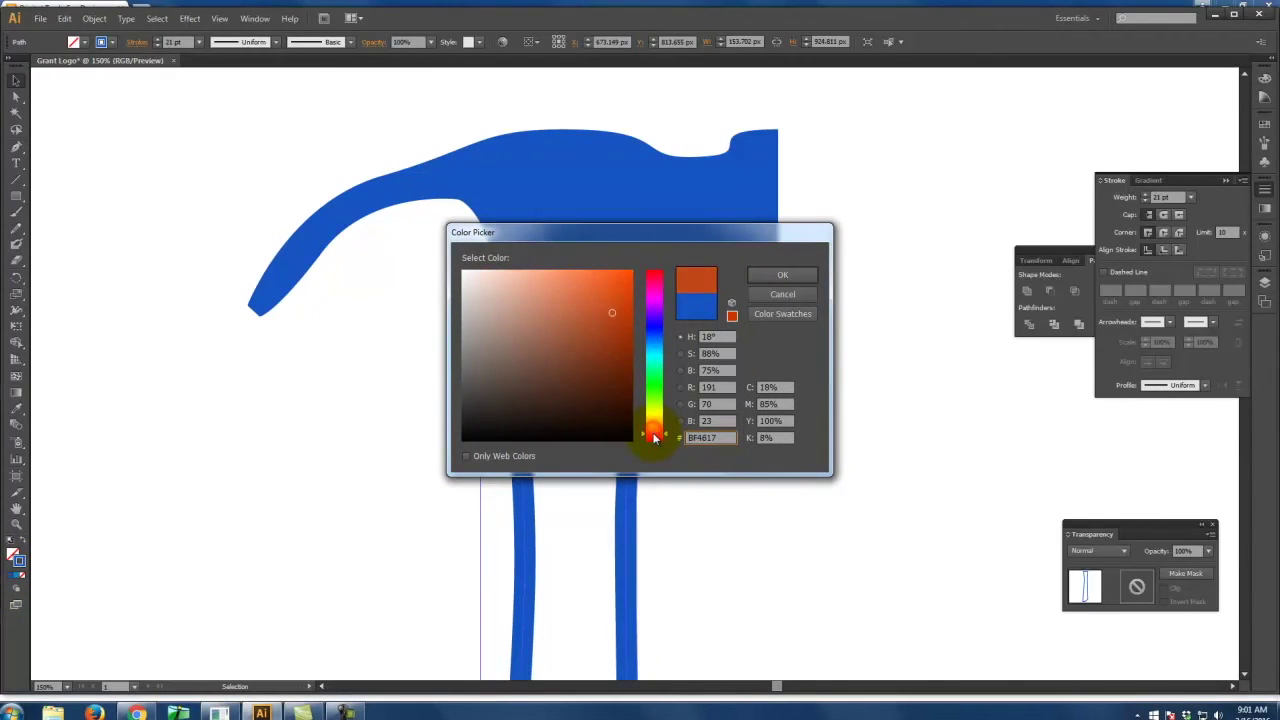
left_click(782, 276)
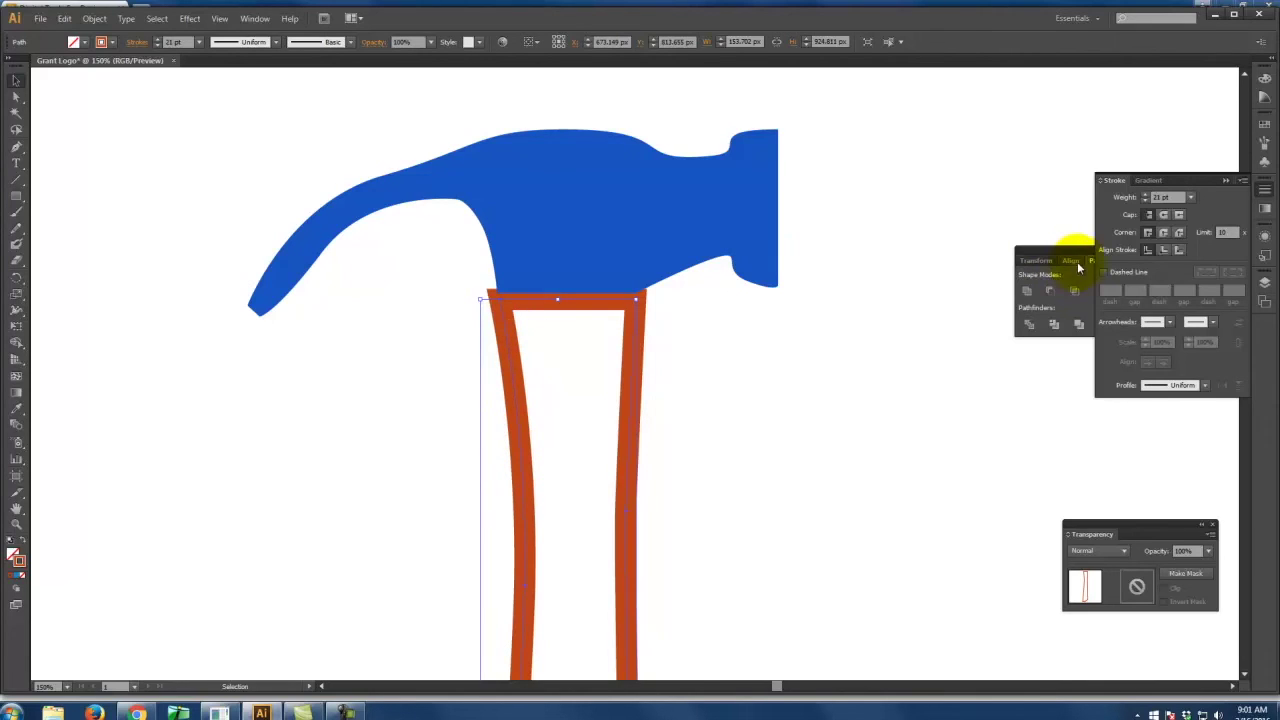
Step: Align the handle's 21 pt stroke to the inside, check the outline along its full length, and deselect it
left_click(1162, 249)
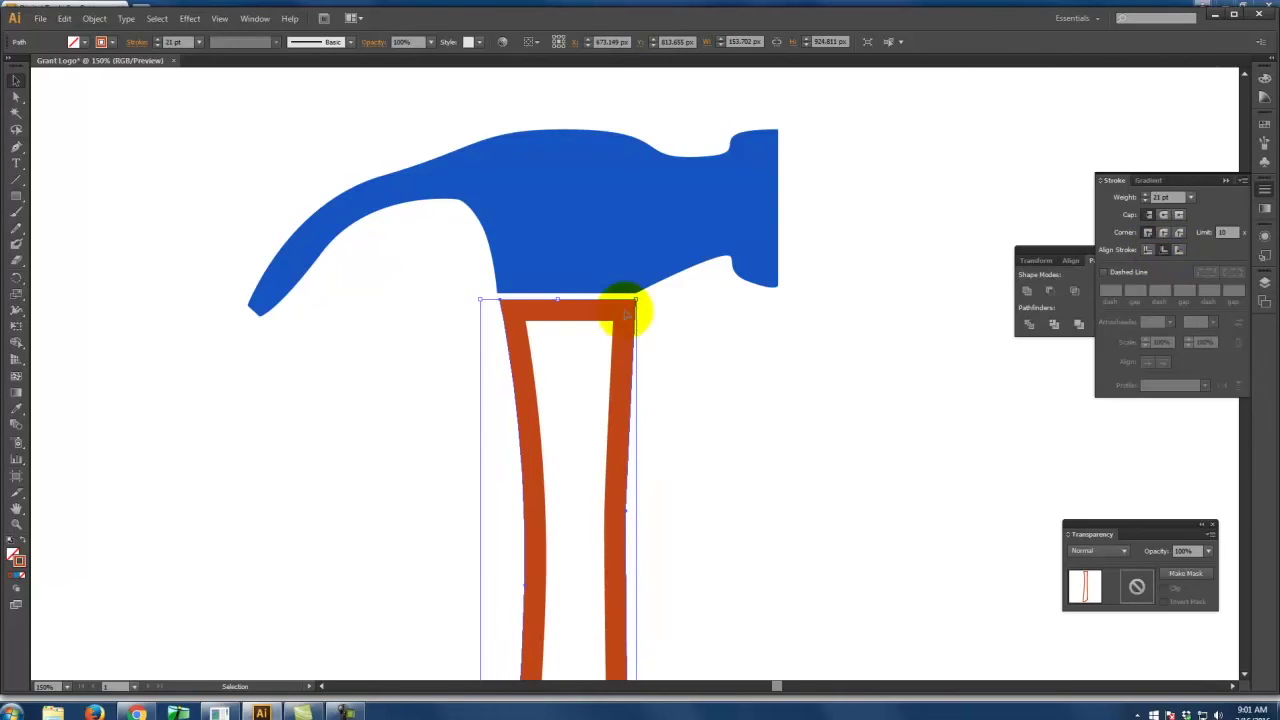
scroll(640, 275, "down", 2)
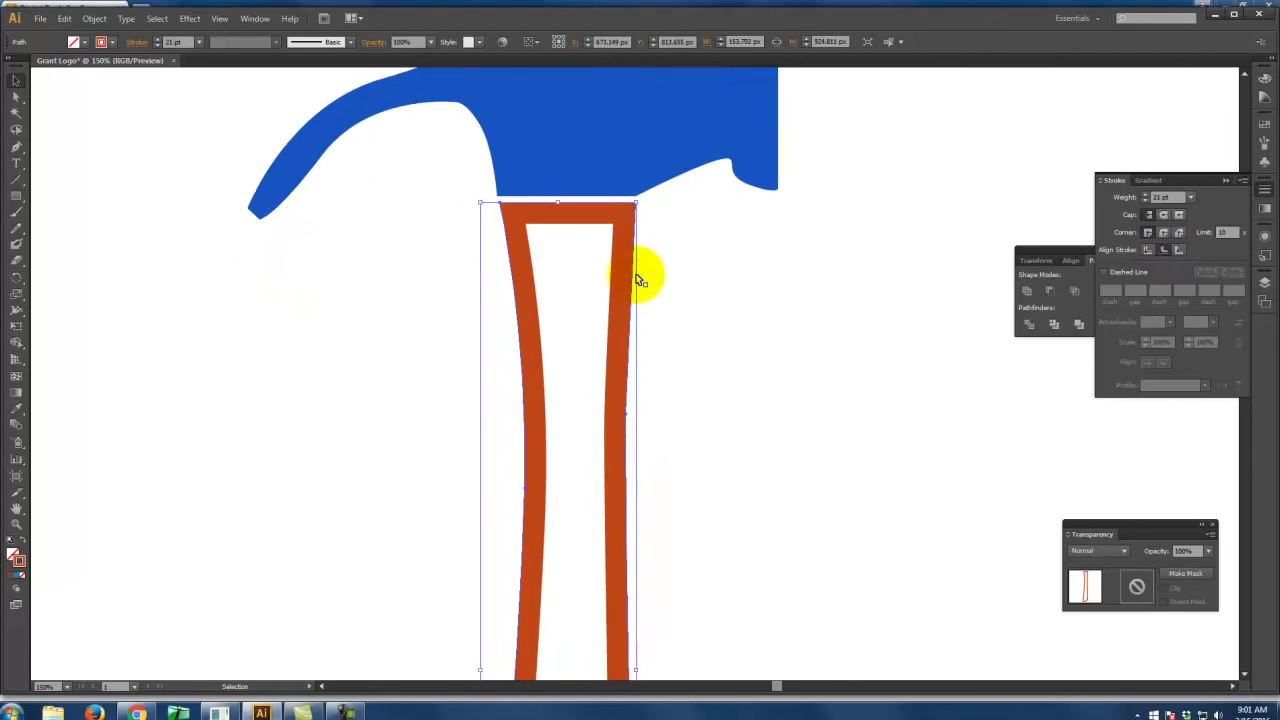
scroll(595, 180, "down", 2)
scroll(585, 230, "down", 5)
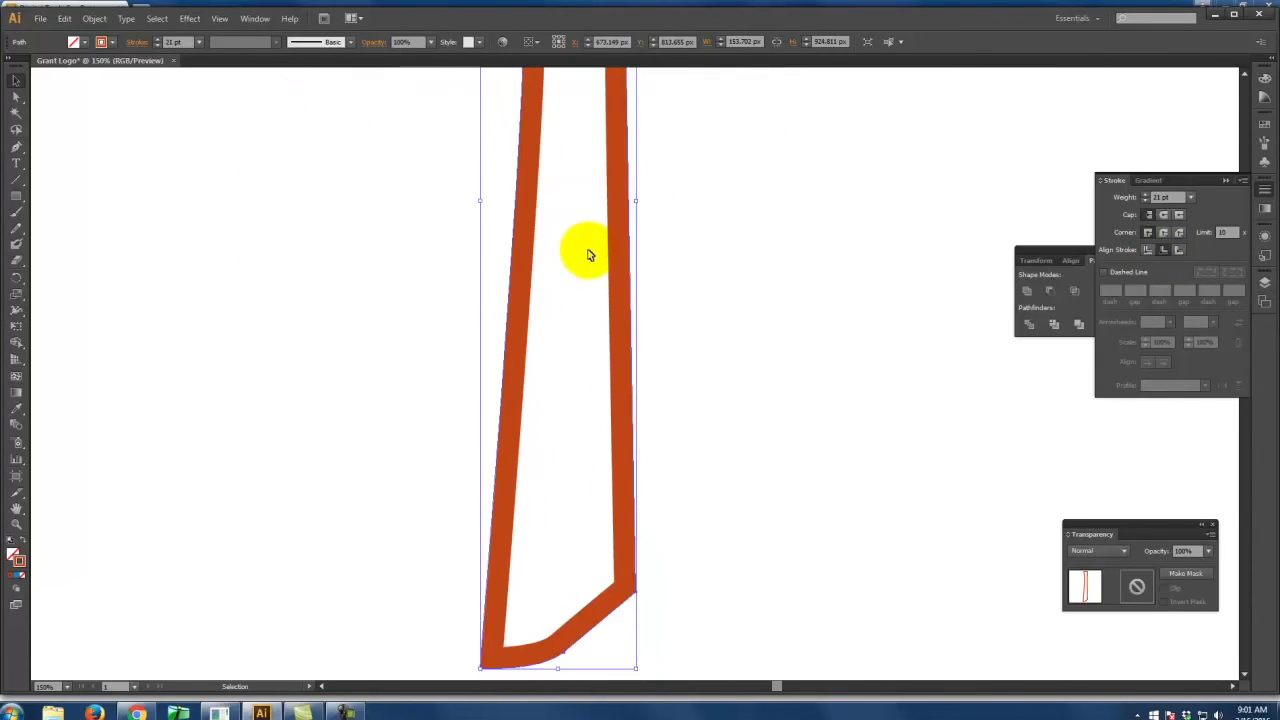
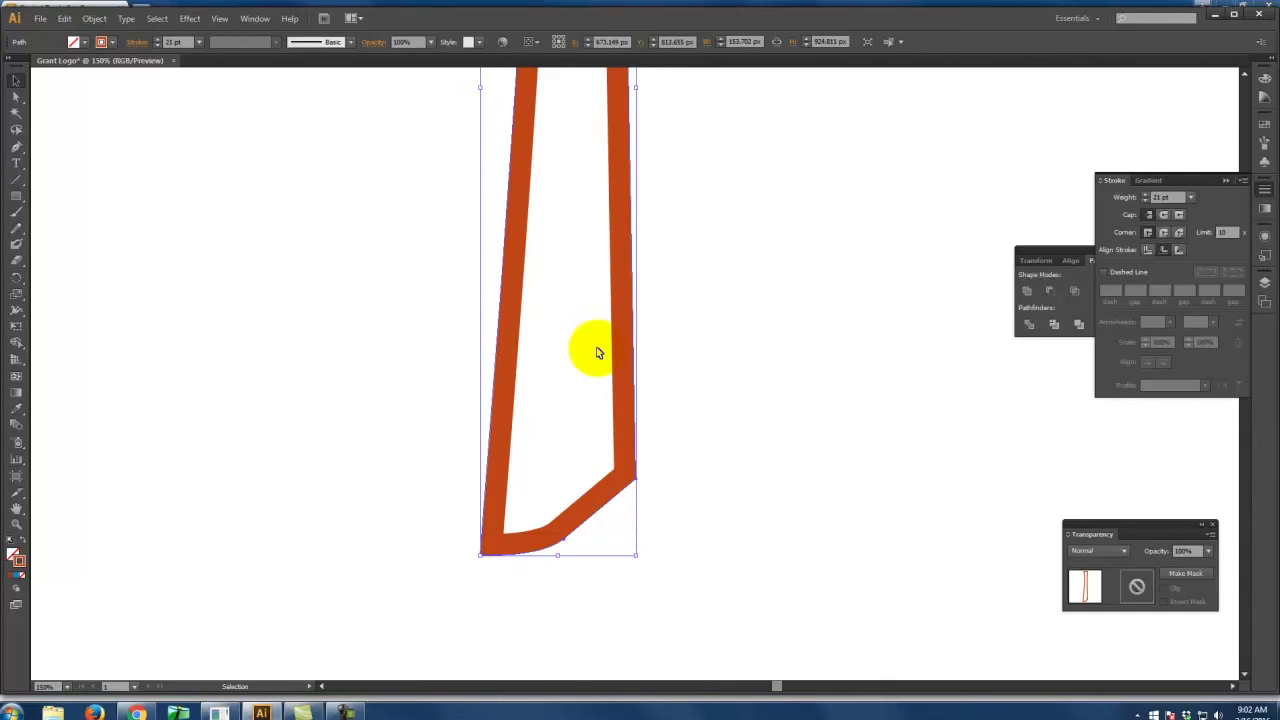
scroll(694, 366, "up", 5)
key("ctrl+0")
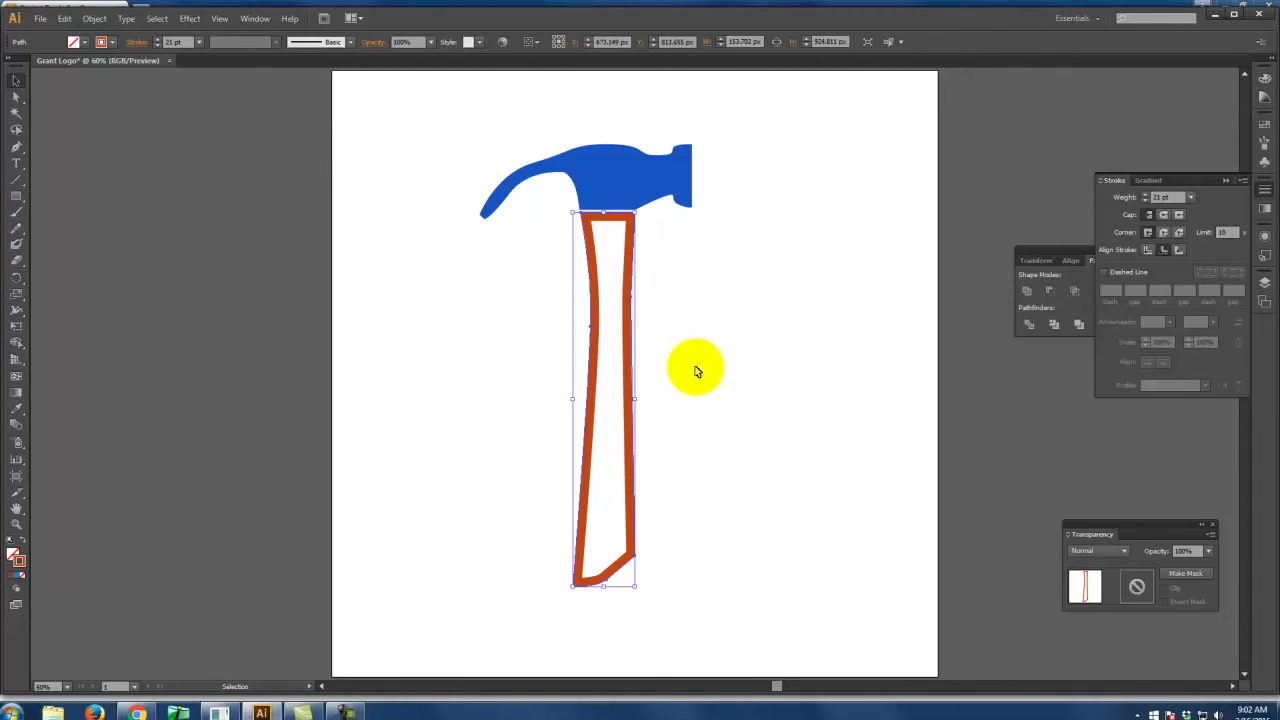
left_click(789, 172)
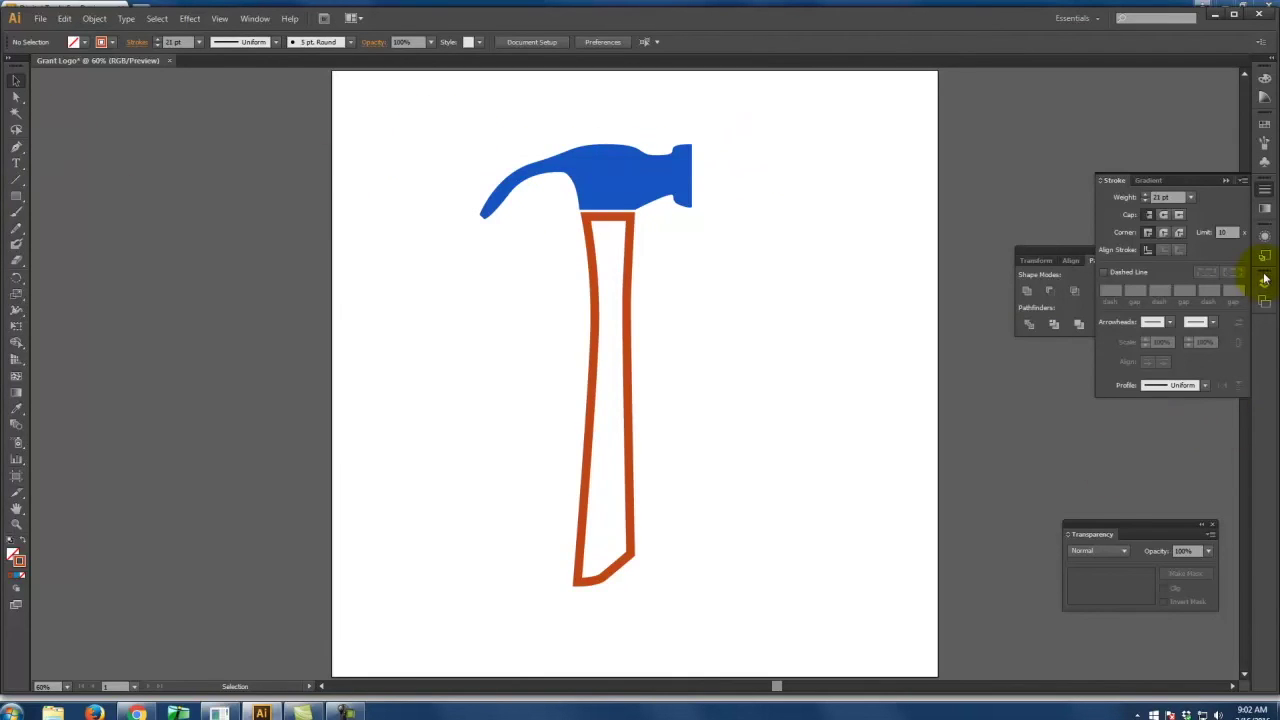
Step: Add a new layer above the hammer layer and hide Layer 4
left_click(1264, 282)
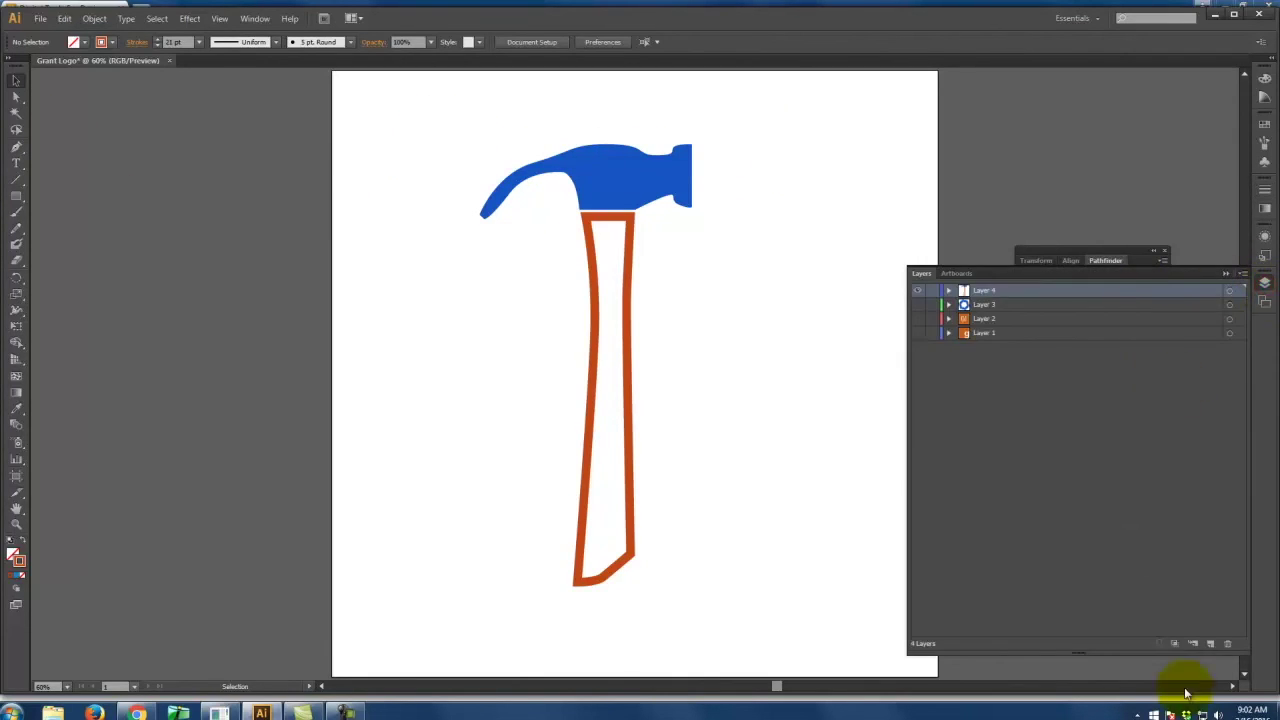
left_click(1211, 645)
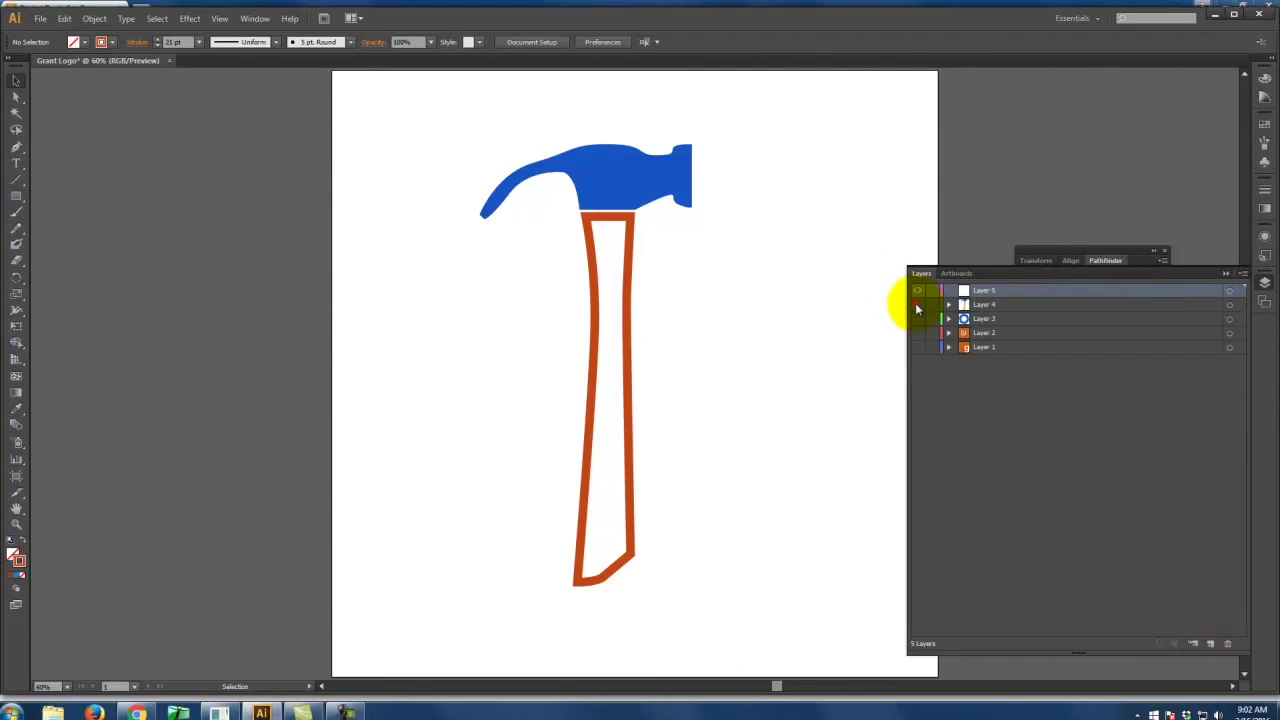
left_click_drag(917, 304, 917, 346)
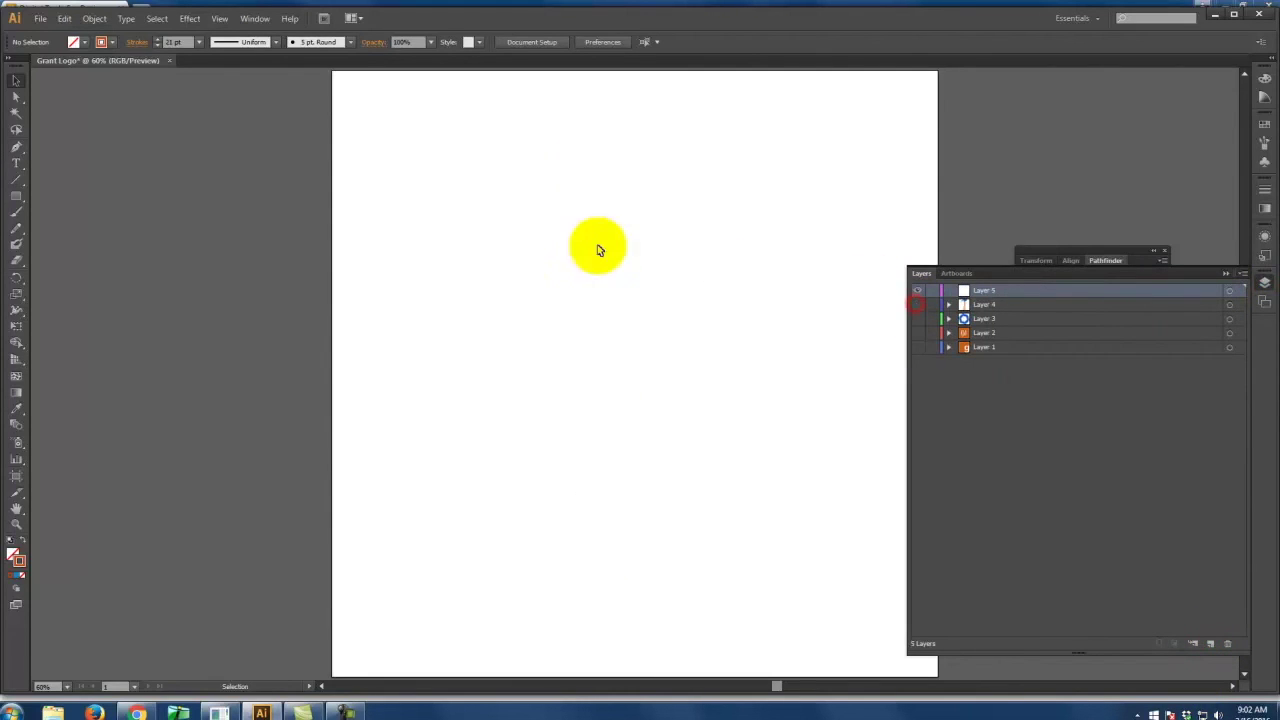
left_click(1225, 275)
Step: Draw a large open V across the upper artboard with the Pen tool, using two straight segments
left_click(16, 147)
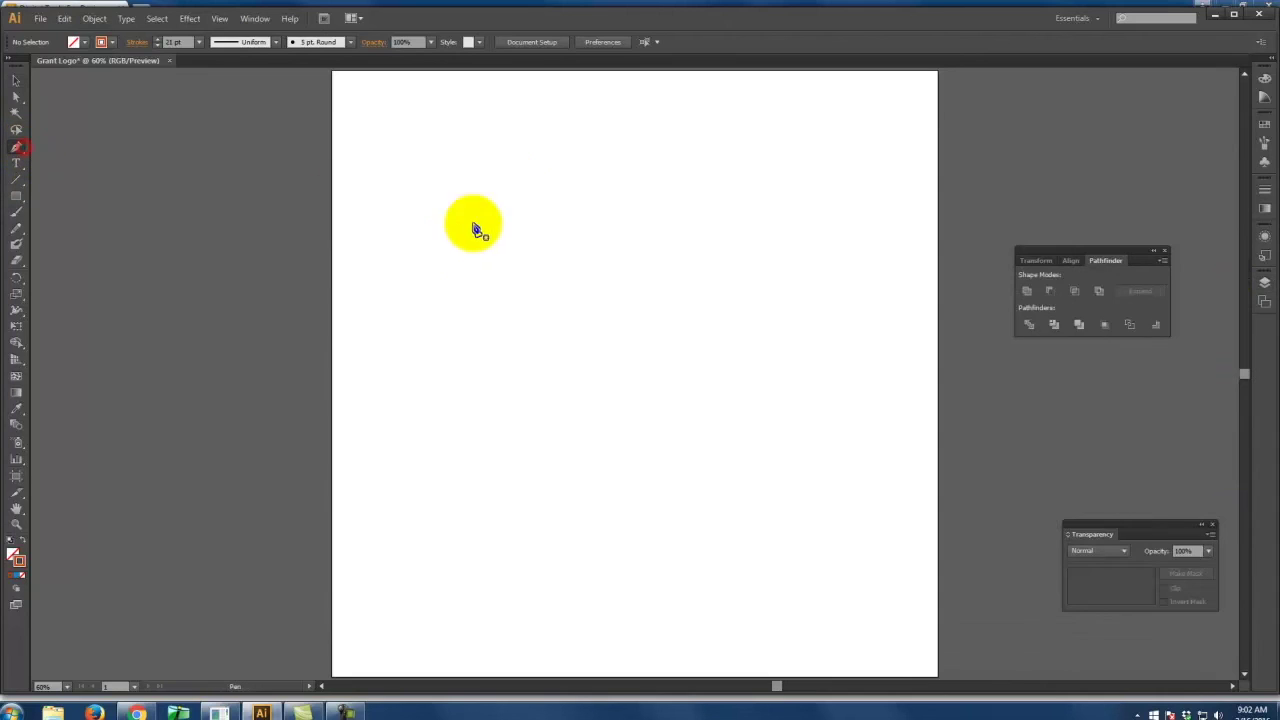
left_click(474, 149)
left_click(634, 506)
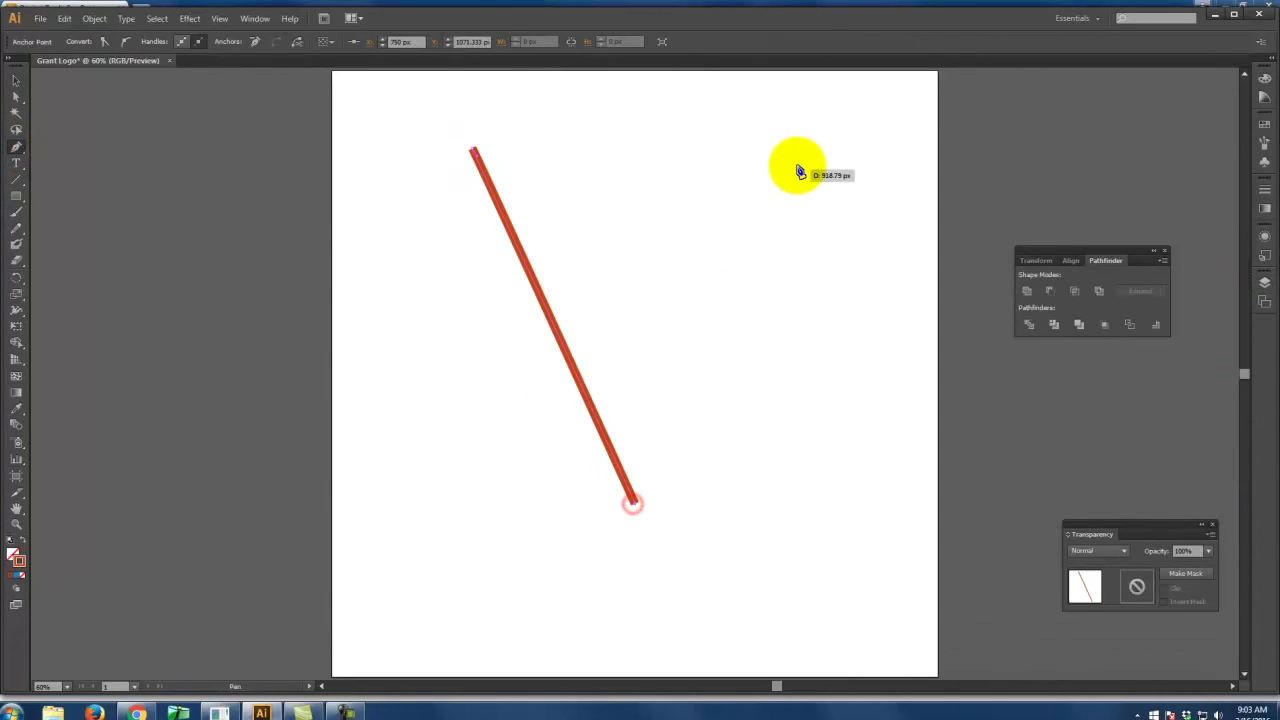
left_click(802, 137)
left_click(18, 79)
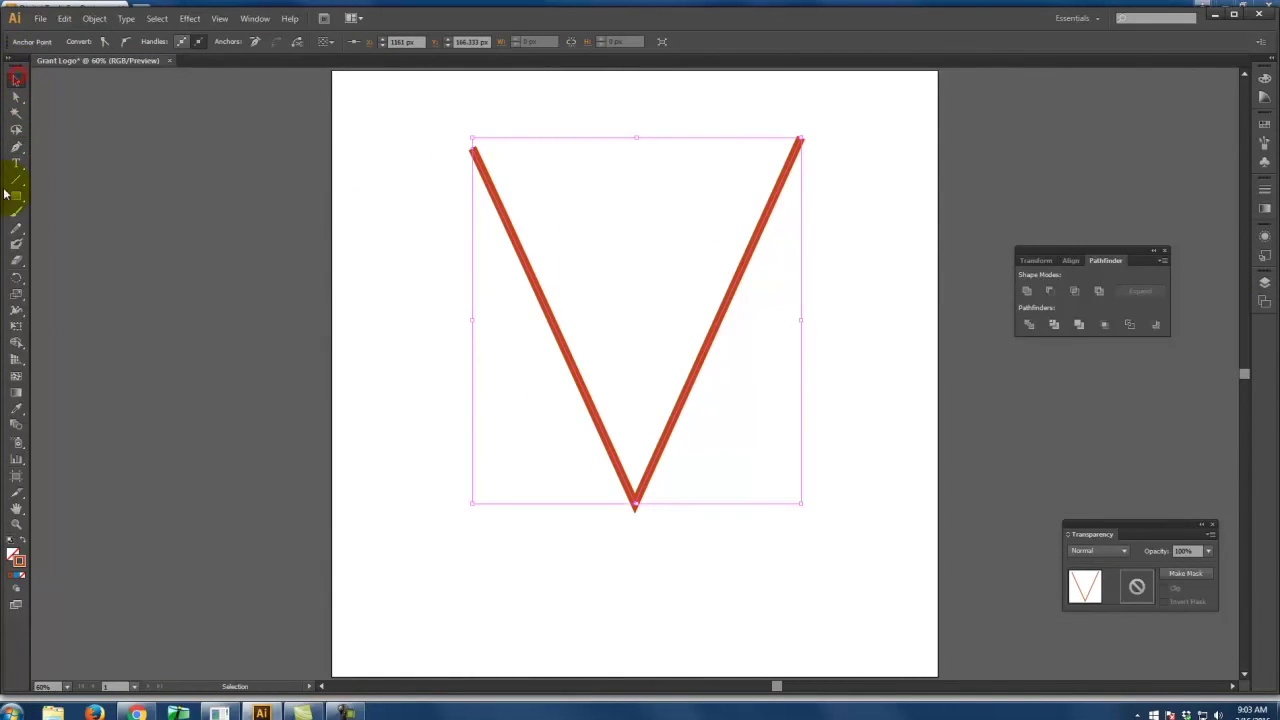
Step: Draw a wide inverted V with the Pen tool so both its legs cross the first V
left_click(16, 147)
left_click(439, 473)
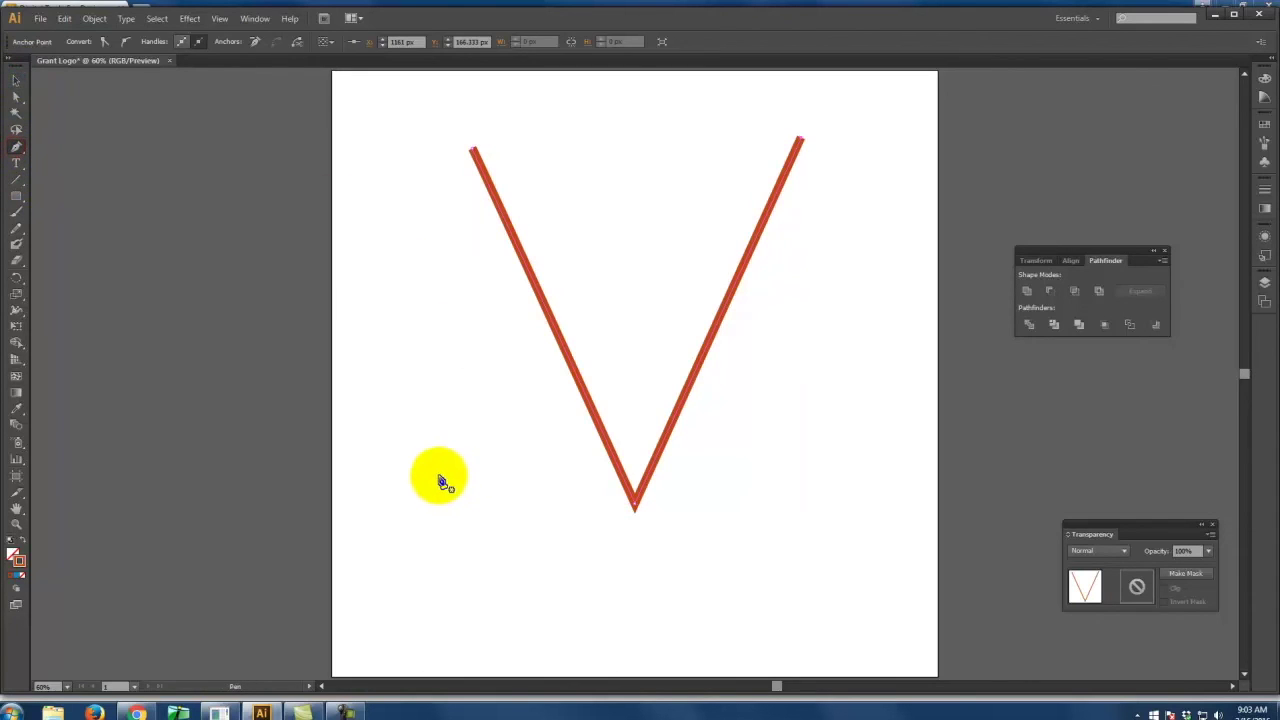
left_click(603, 229)
left_click(858, 520)
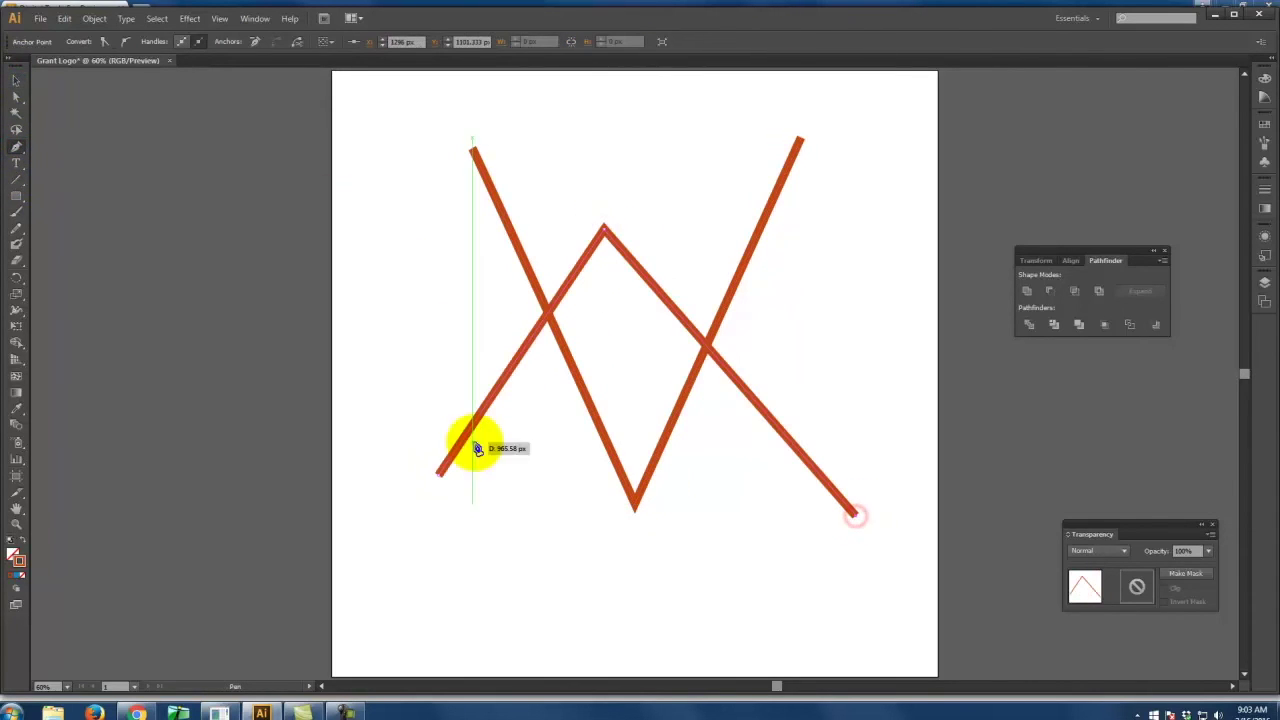
left_click(16, 79)
left_click(153, 166)
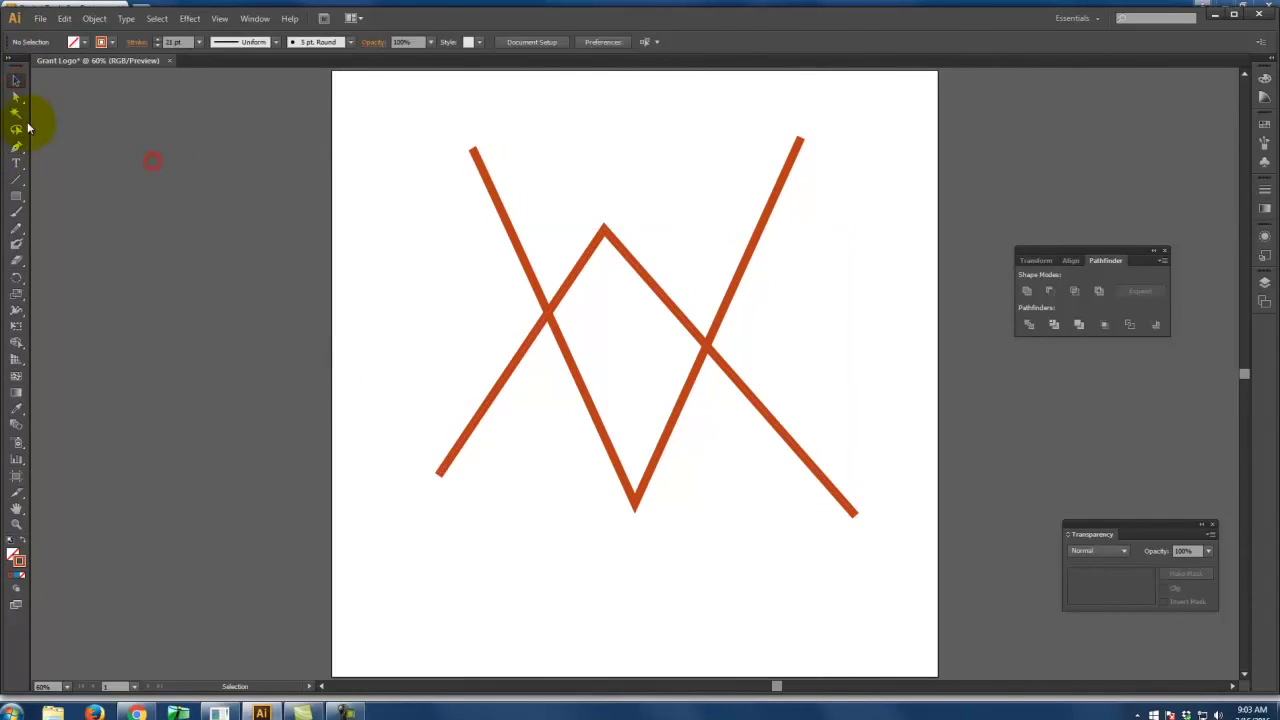
Step: Draw a narrower inverted V with the Pen tool, its peak just below the wide one's peak, and deselect it
left_click(16, 147)
left_click(449, 532)
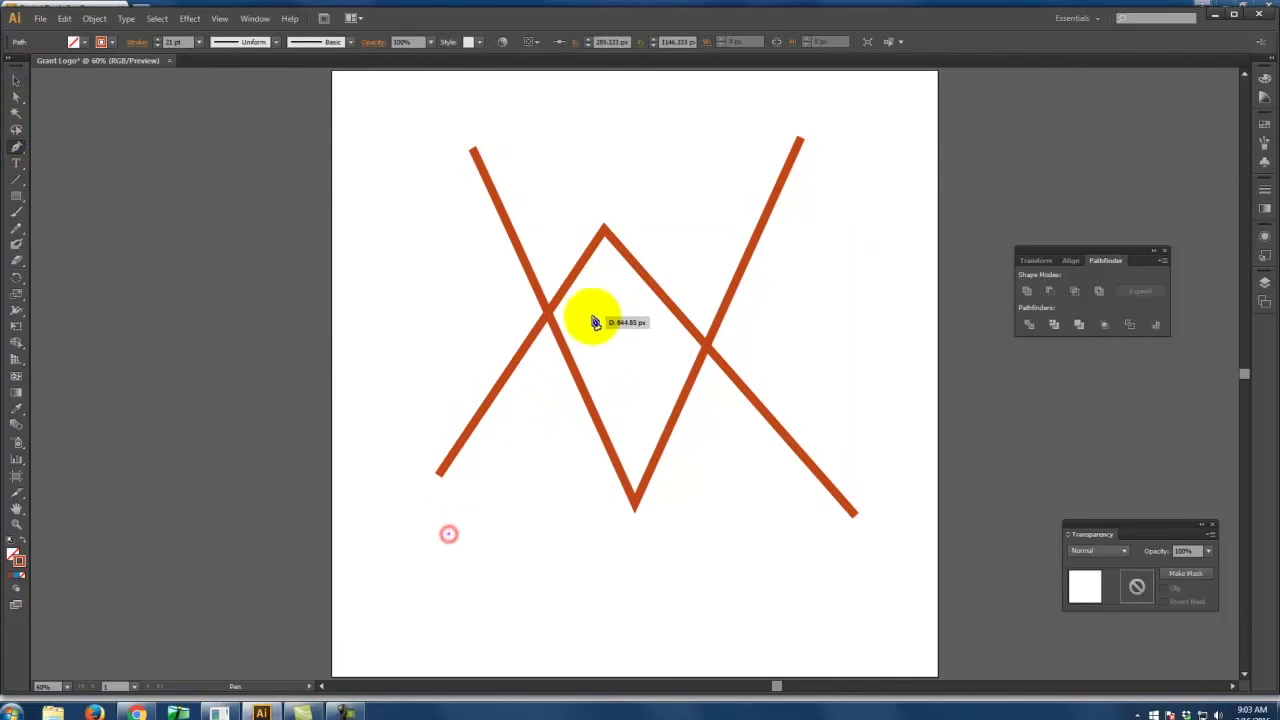
left_click(609, 288)
left_click(762, 505)
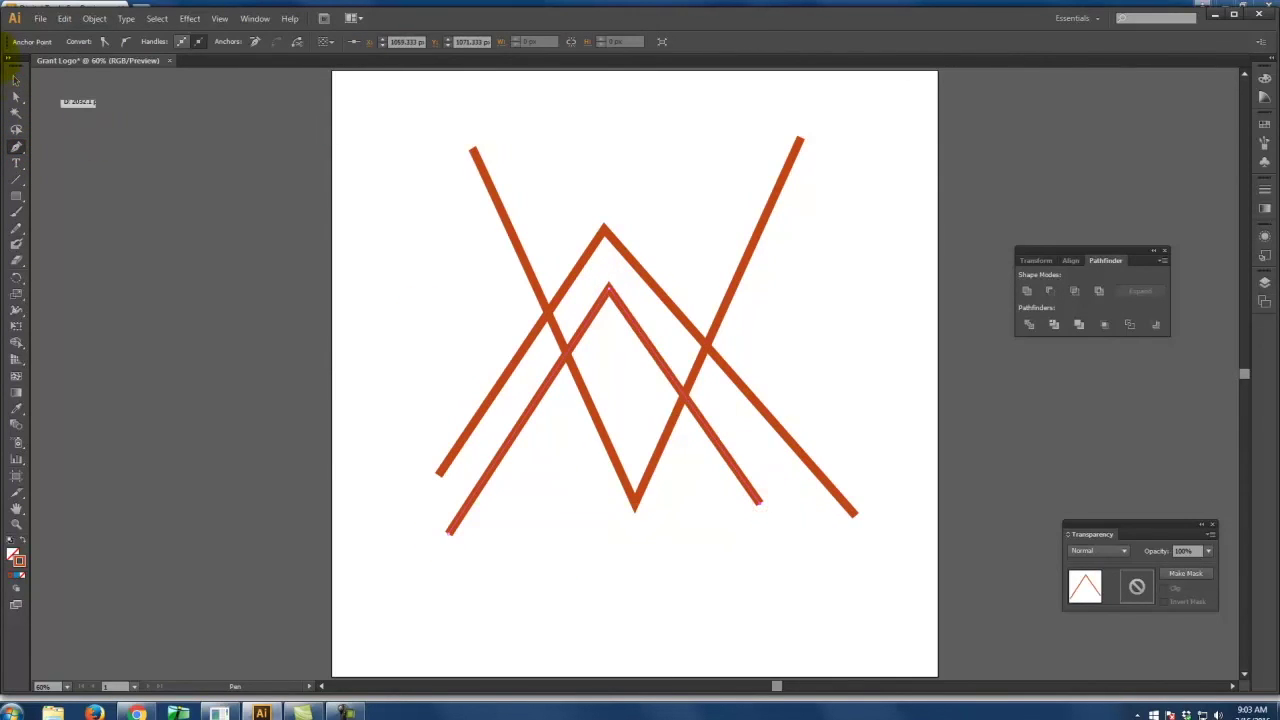
left_click(16, 79)
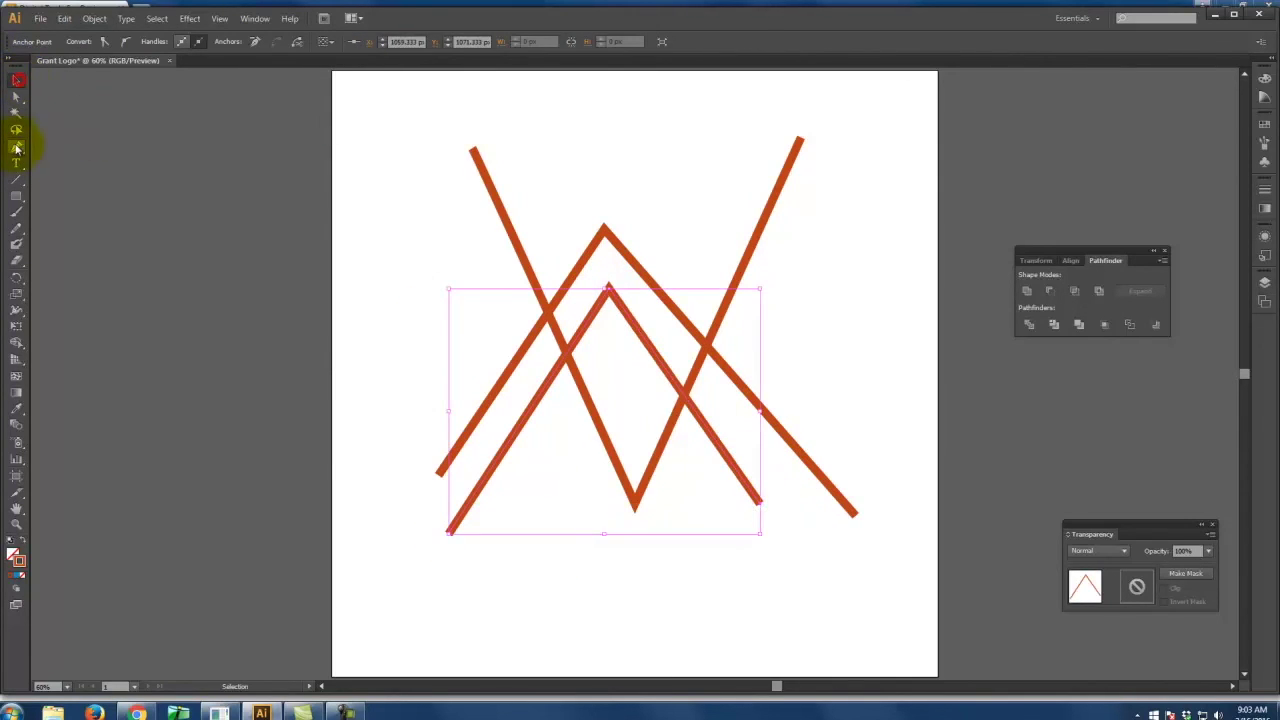
left_click(400, 277)
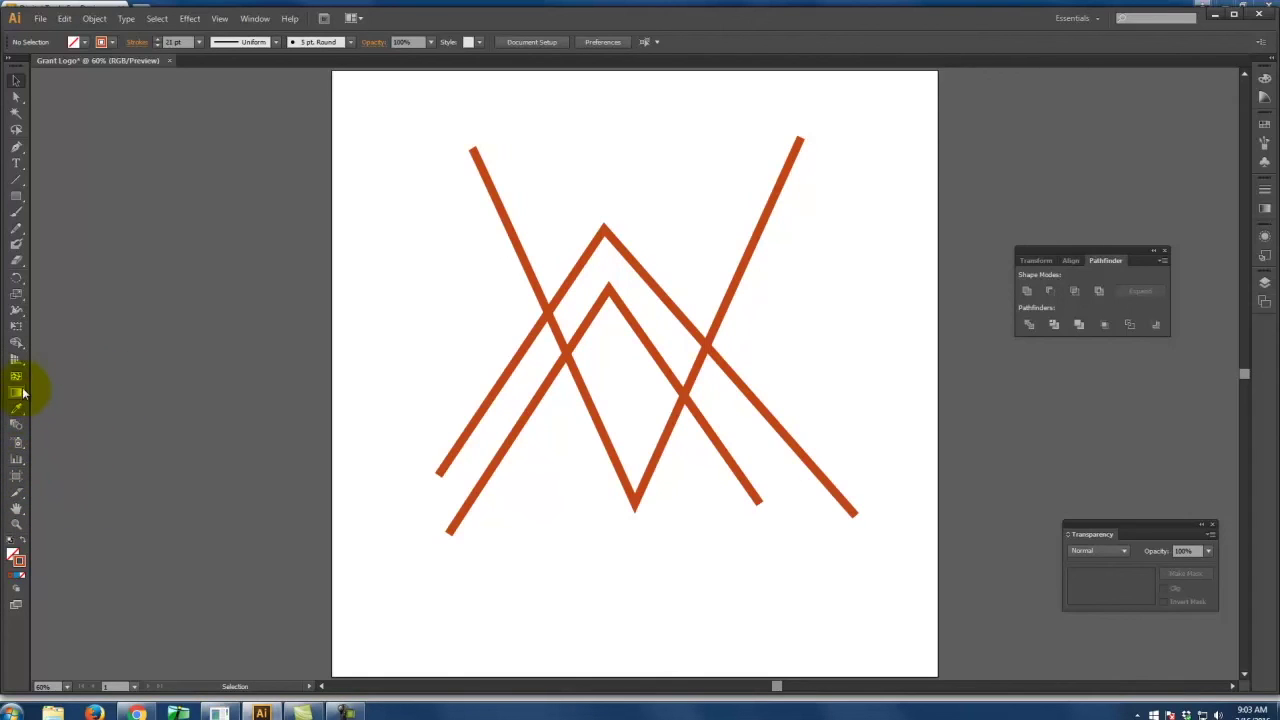
left_click(22, 344)
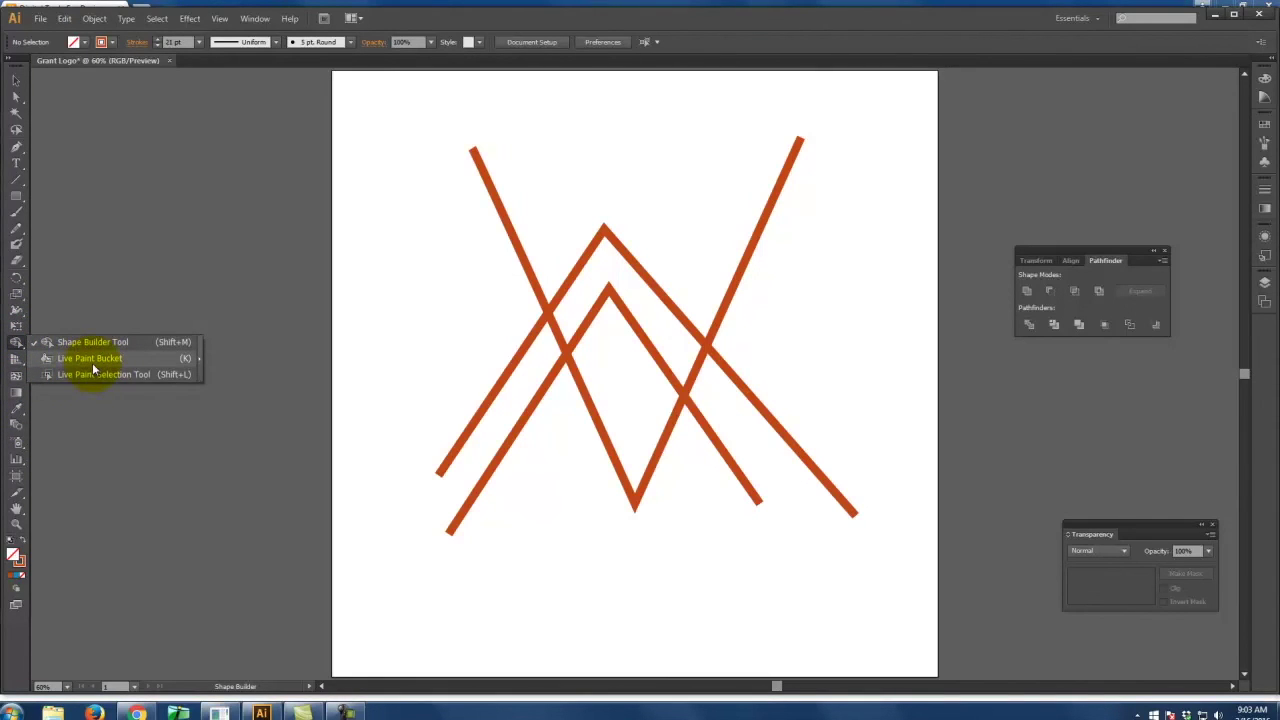
left_click(91, 359)
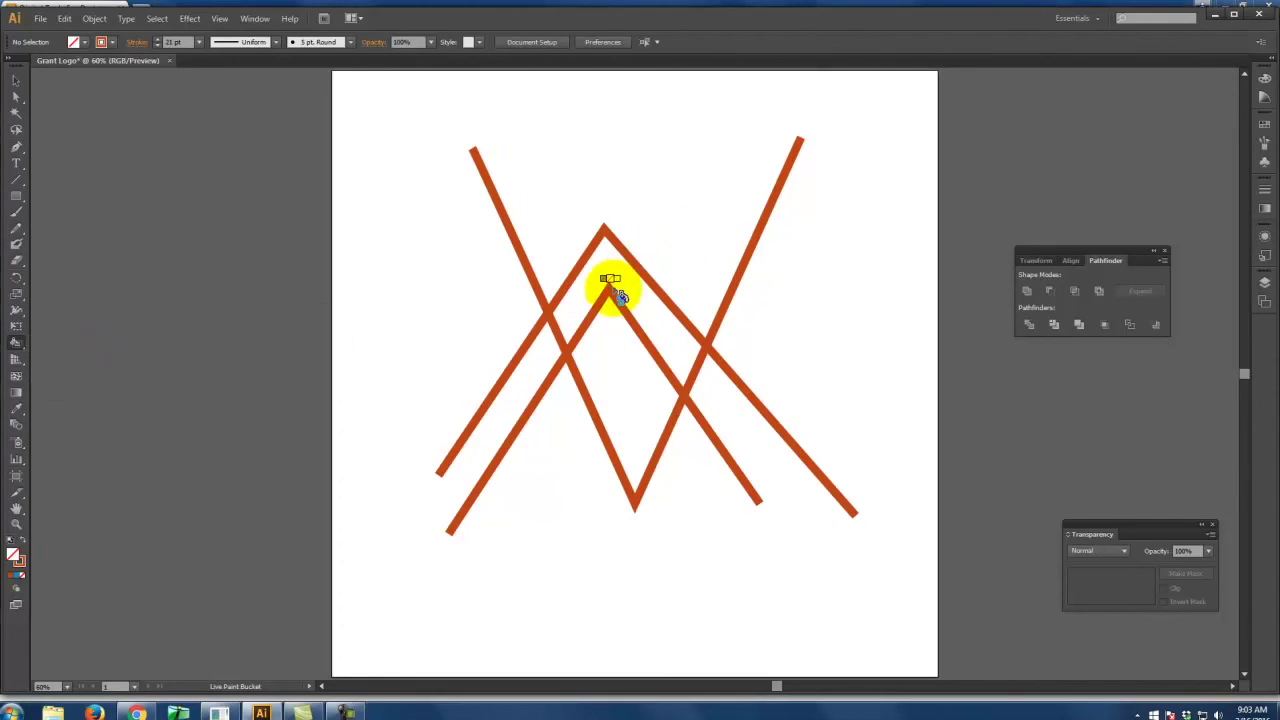
left_click(16, 84)
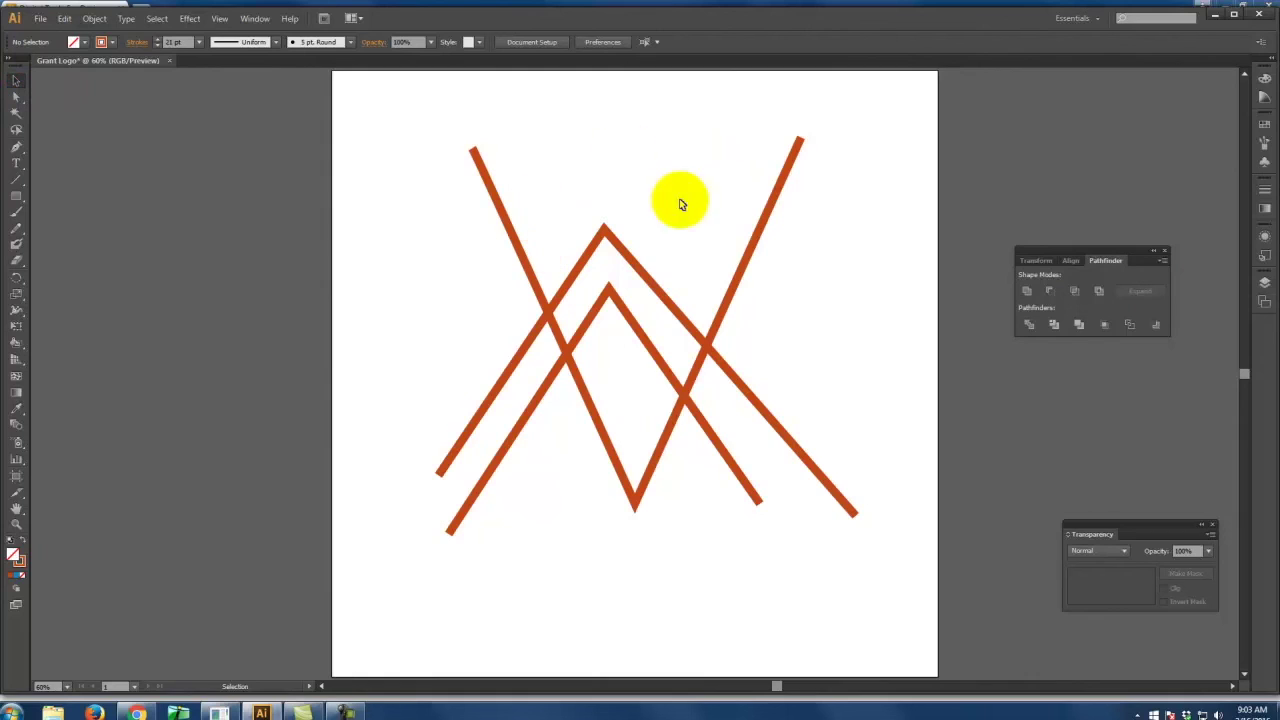
Step: Duplicate Layer 5, hide the original, and make the copy the active layer
left_click(1264, 281)
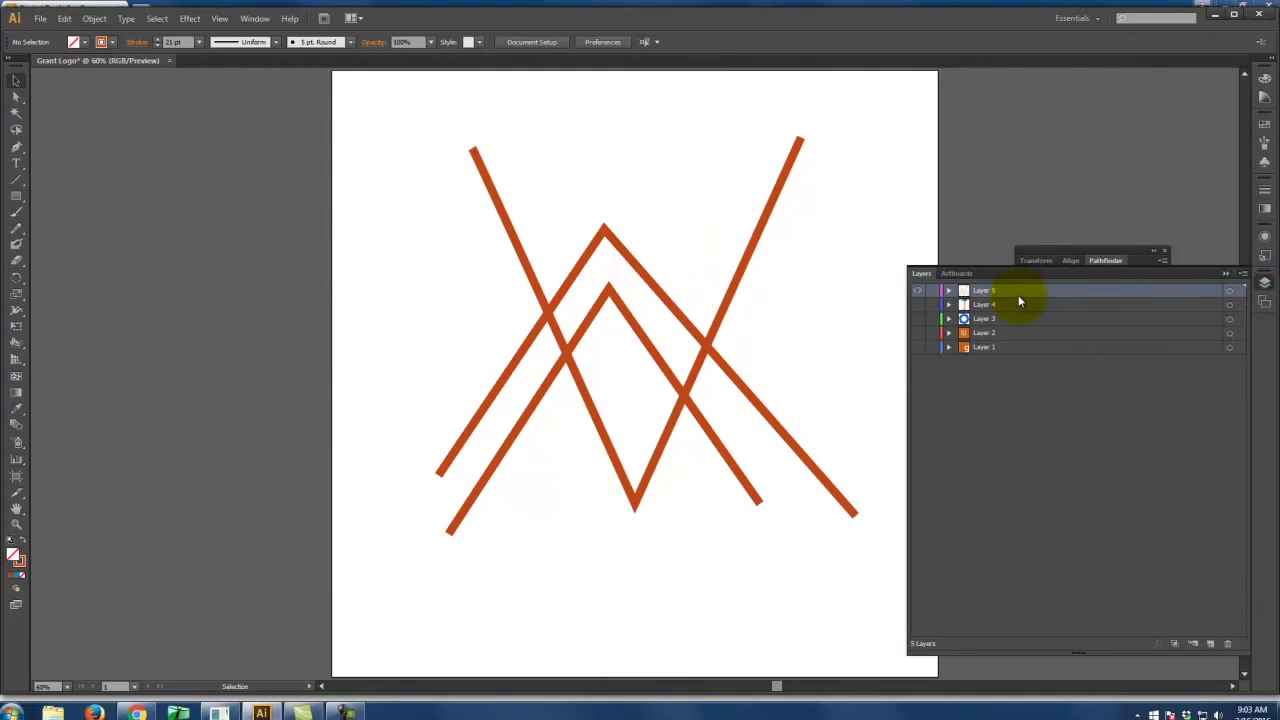
left_click(1242, 273)
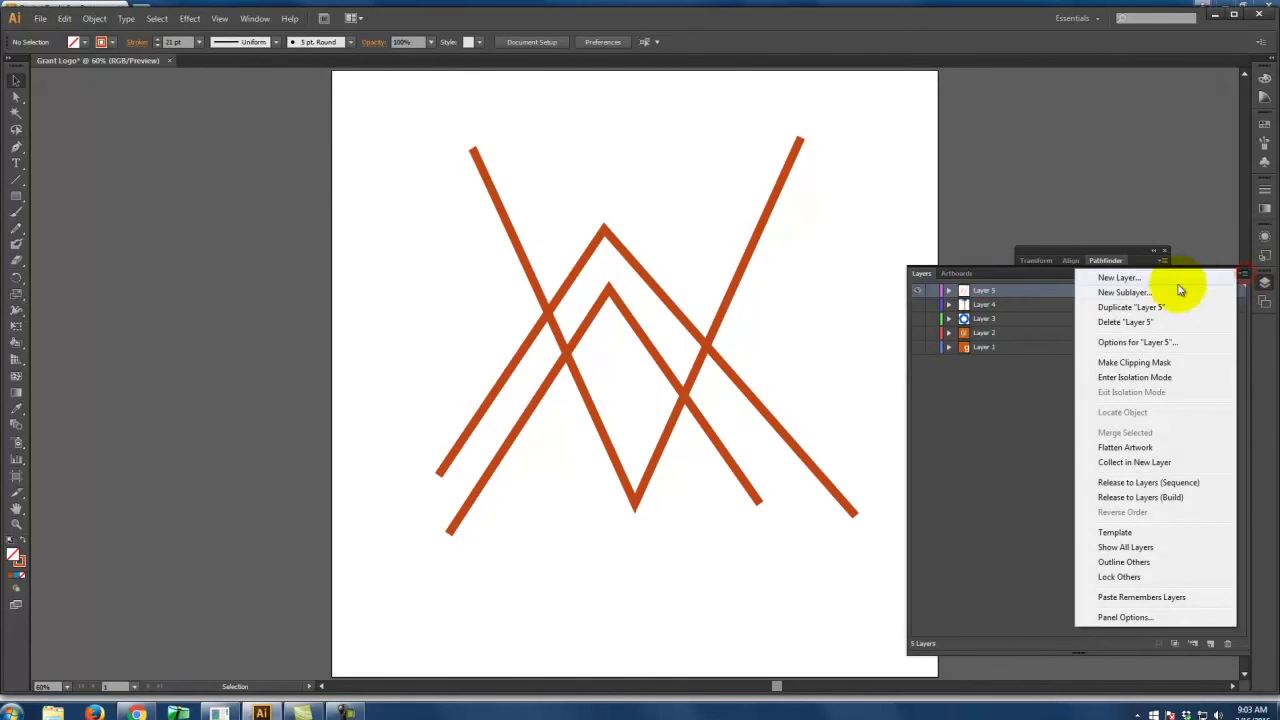
left_click(1143, 306)
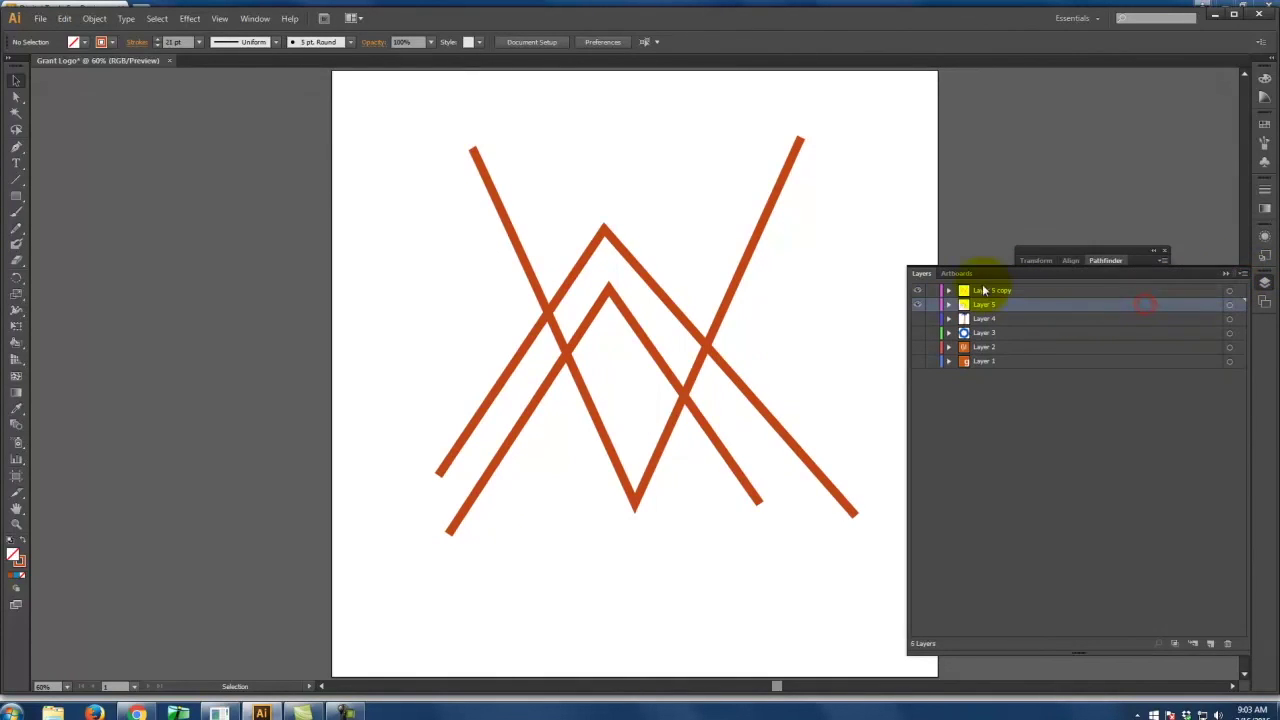
left_click(920, 305)
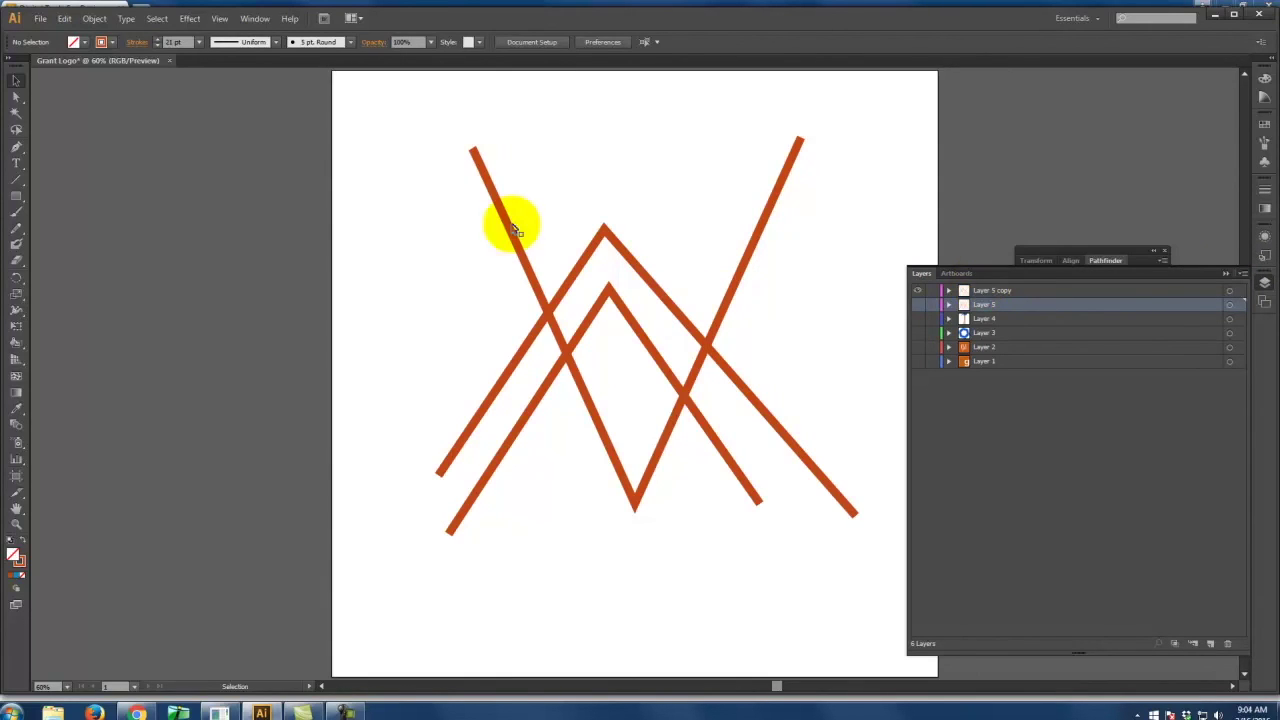
left_click(998, 291)
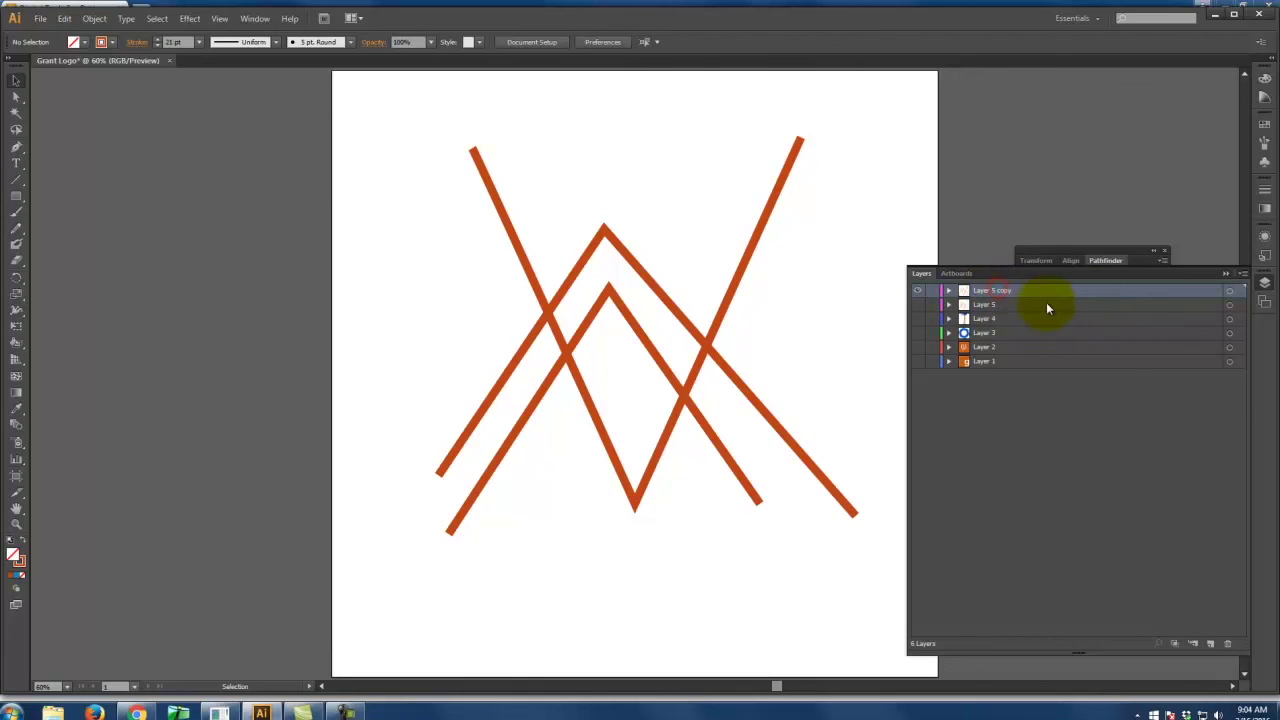
Step: Select all three crossing paths on the copied layer and give them a bright blue fill
left_click_drag(366, 108, 889, 580)
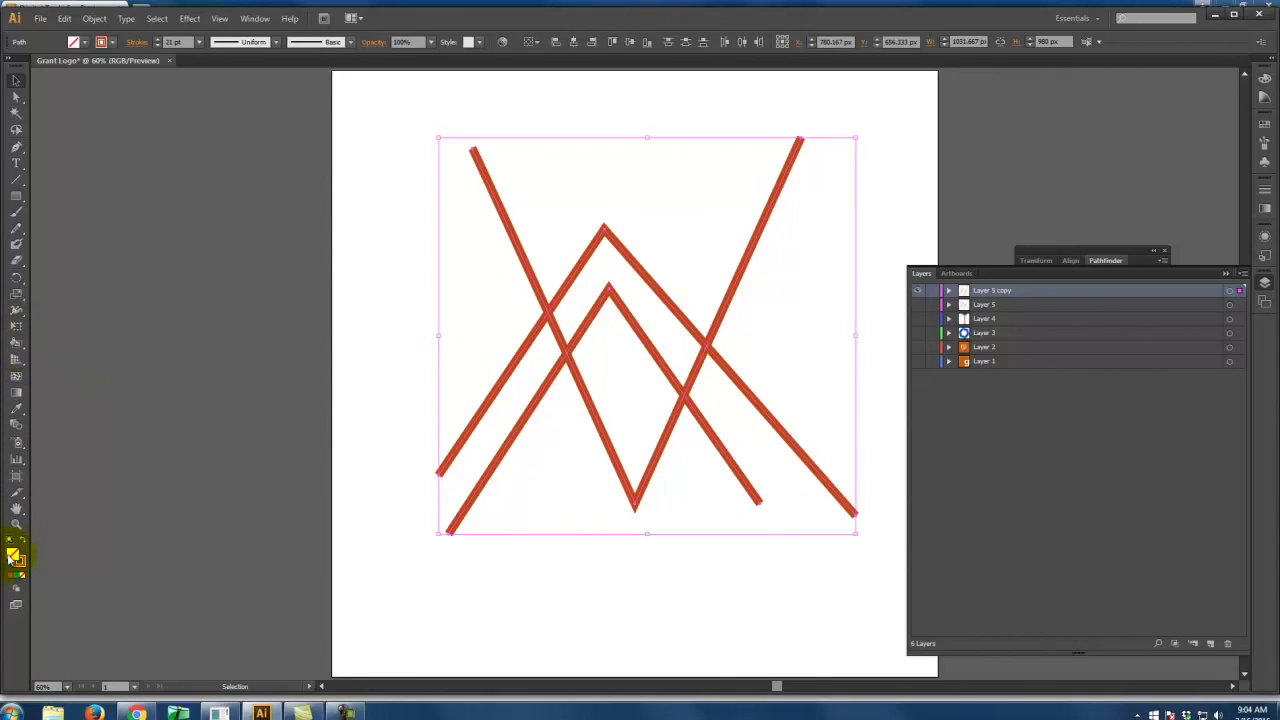
double_click(14, 558)
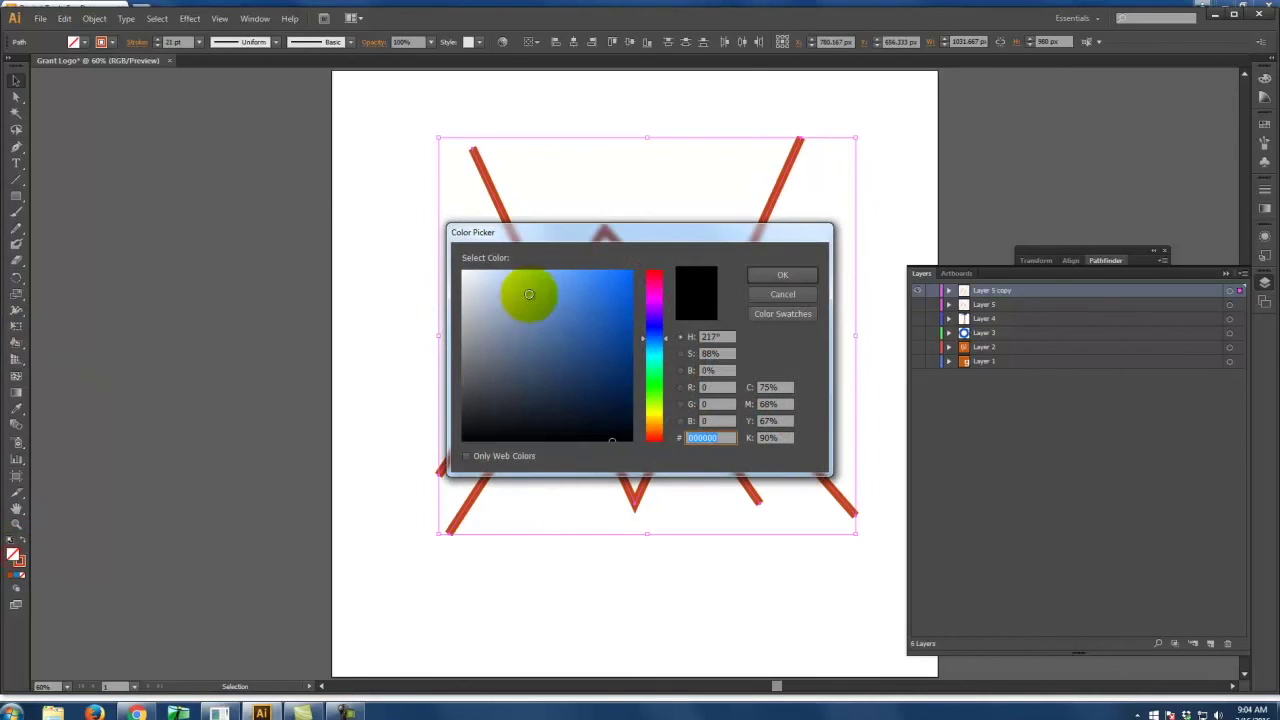
left_click(620, 289)
left_click(783, 277)
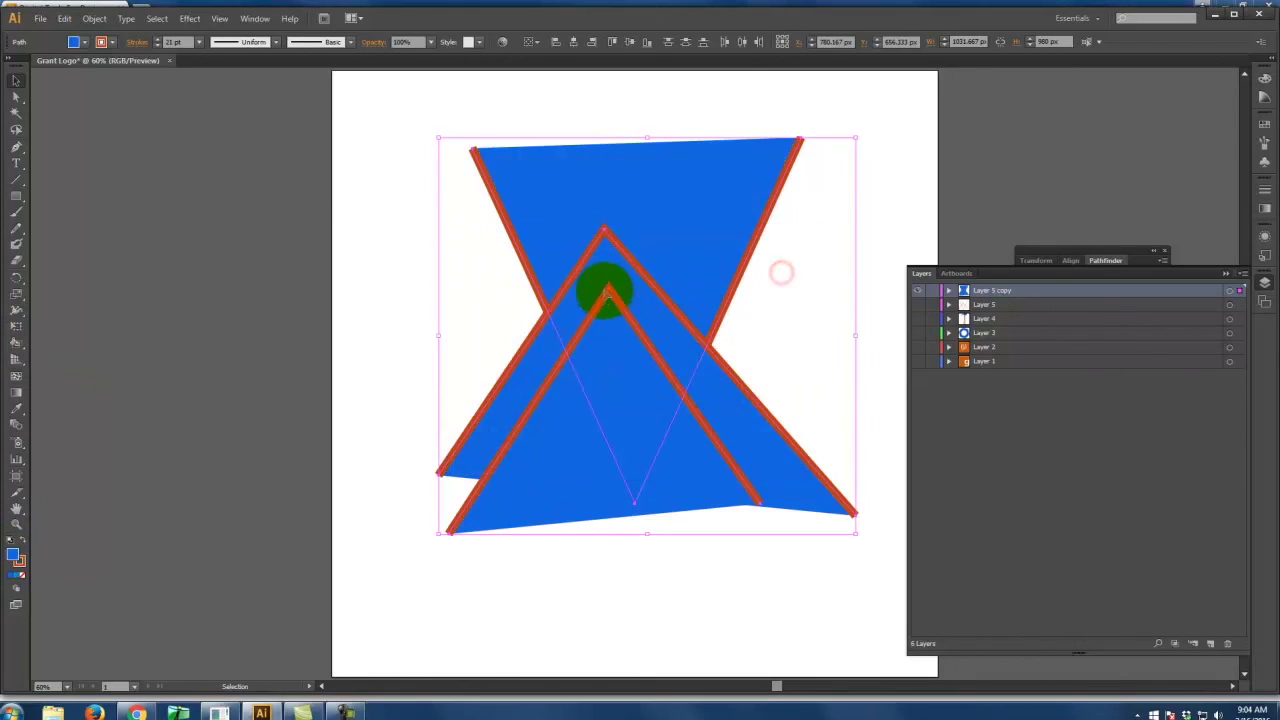
Step: Undo the blue fill and convert the three selected crossing paths into a Live Paint group
key("ctrl+z")
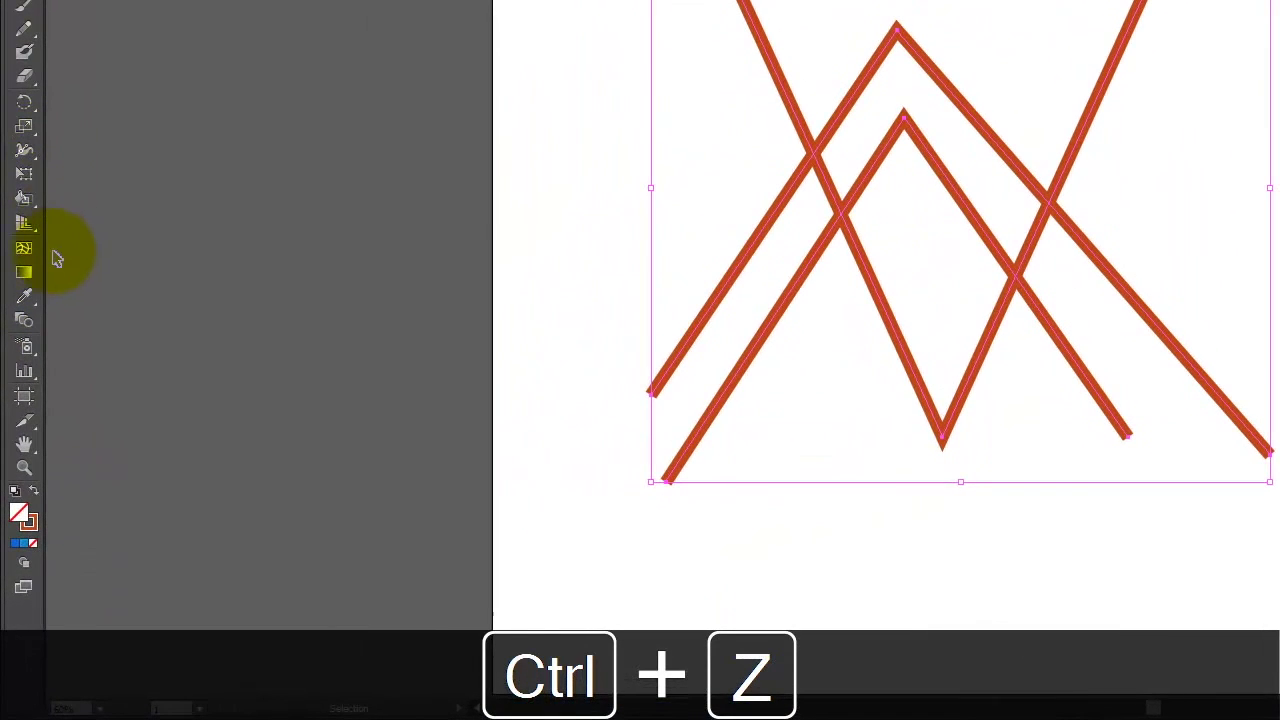
left_click(24, 198)
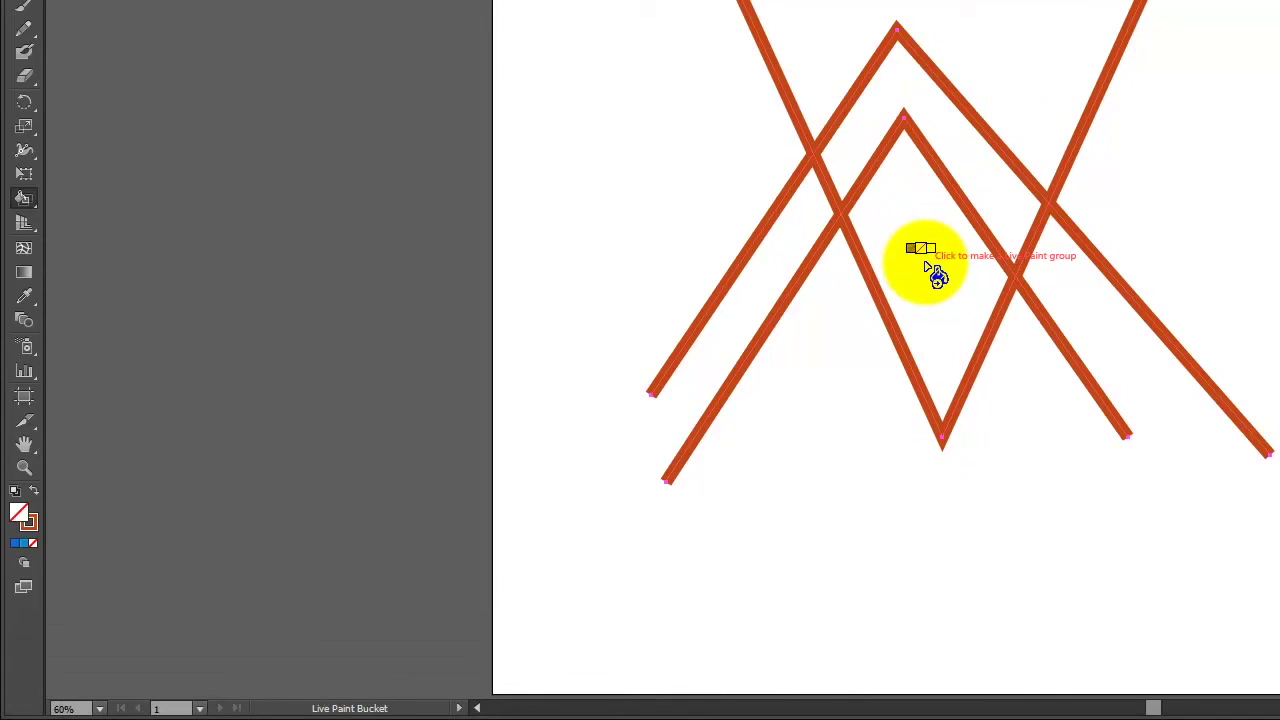
left_click(907, 218)
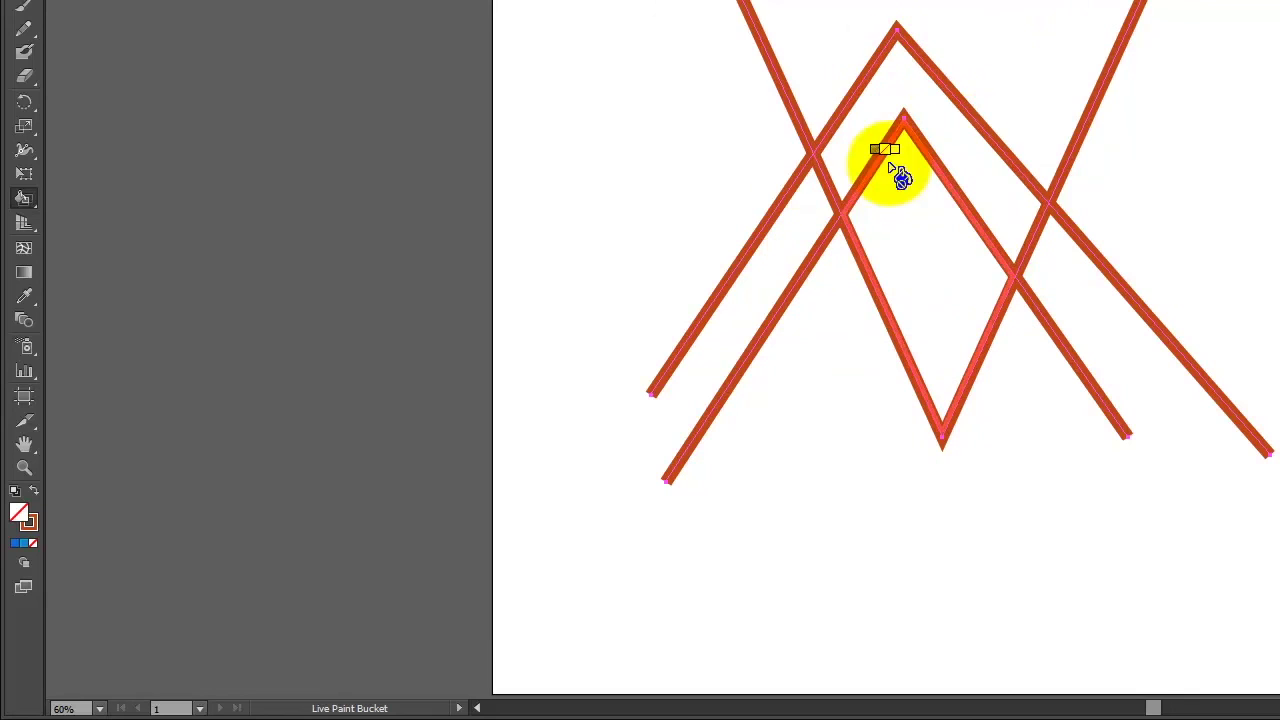
Step: Set the fill to violet 5918E8 and use Live Paint Bucket on the chevron and the diamond enclosed by the crossing lines
left_click(34, 490)
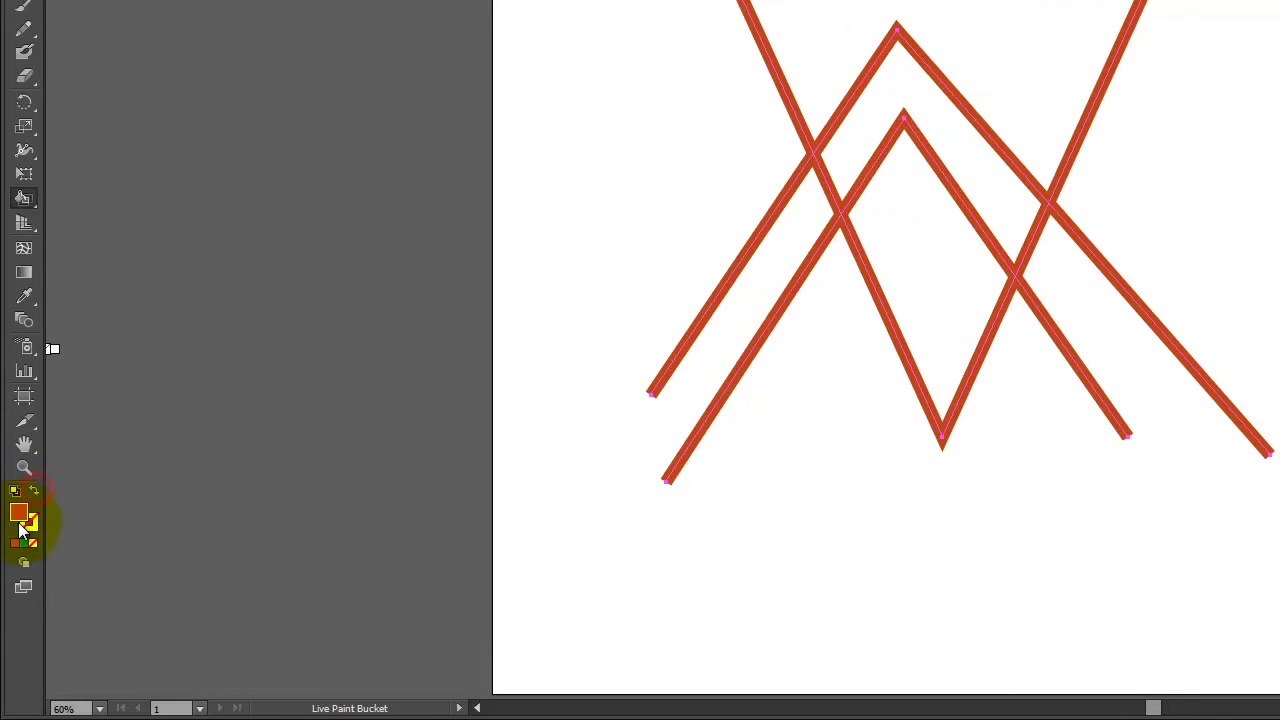
double_click(20, 516)
left_click(975, 161)
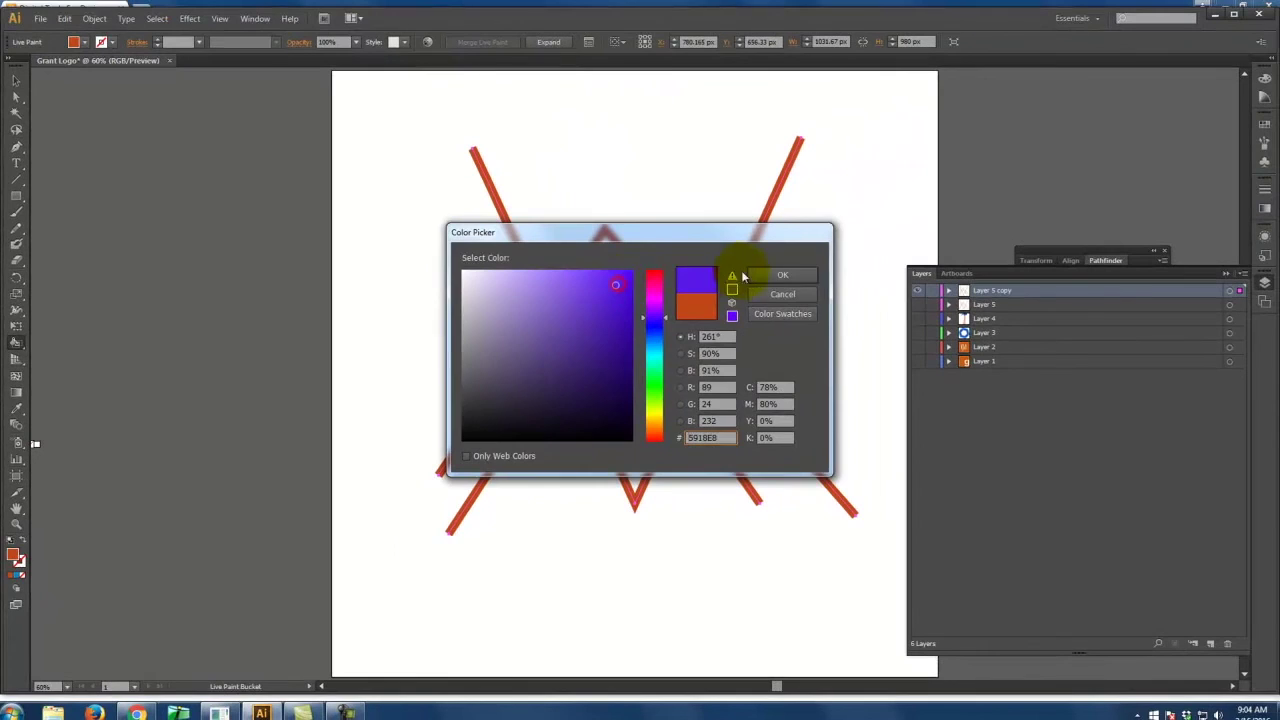
left_click(824, 255)
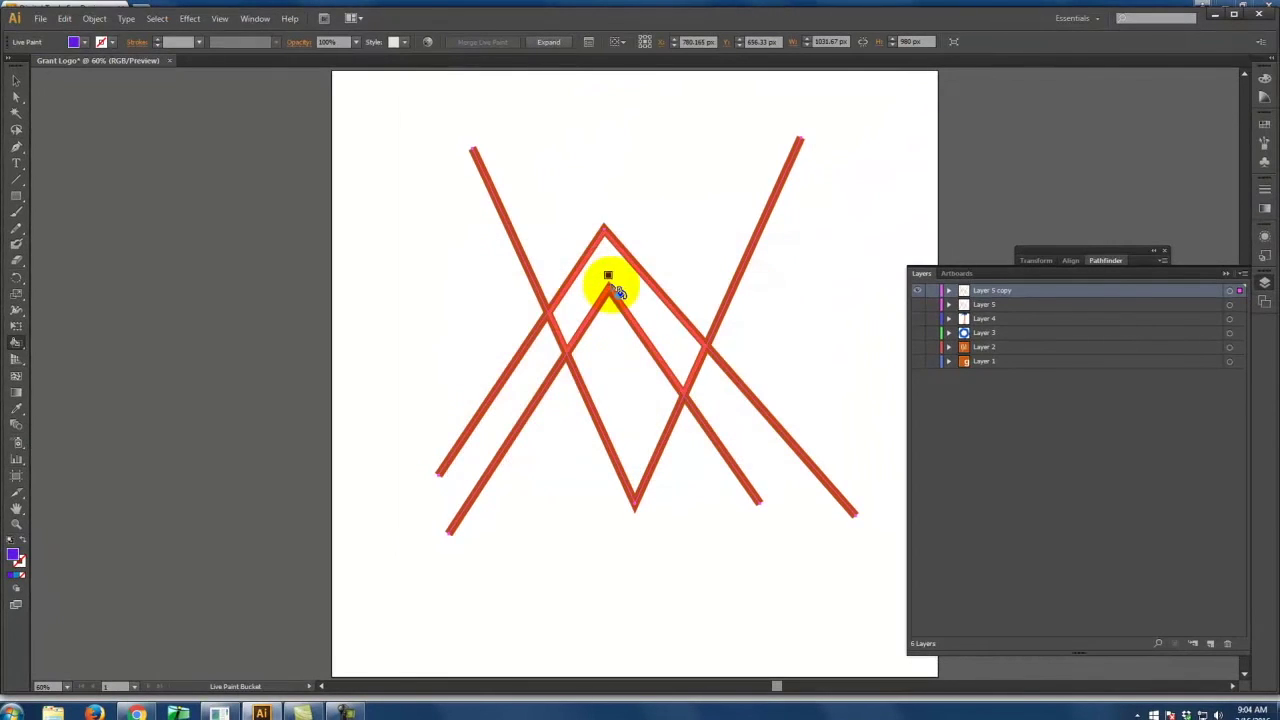
left_click(610, 268)
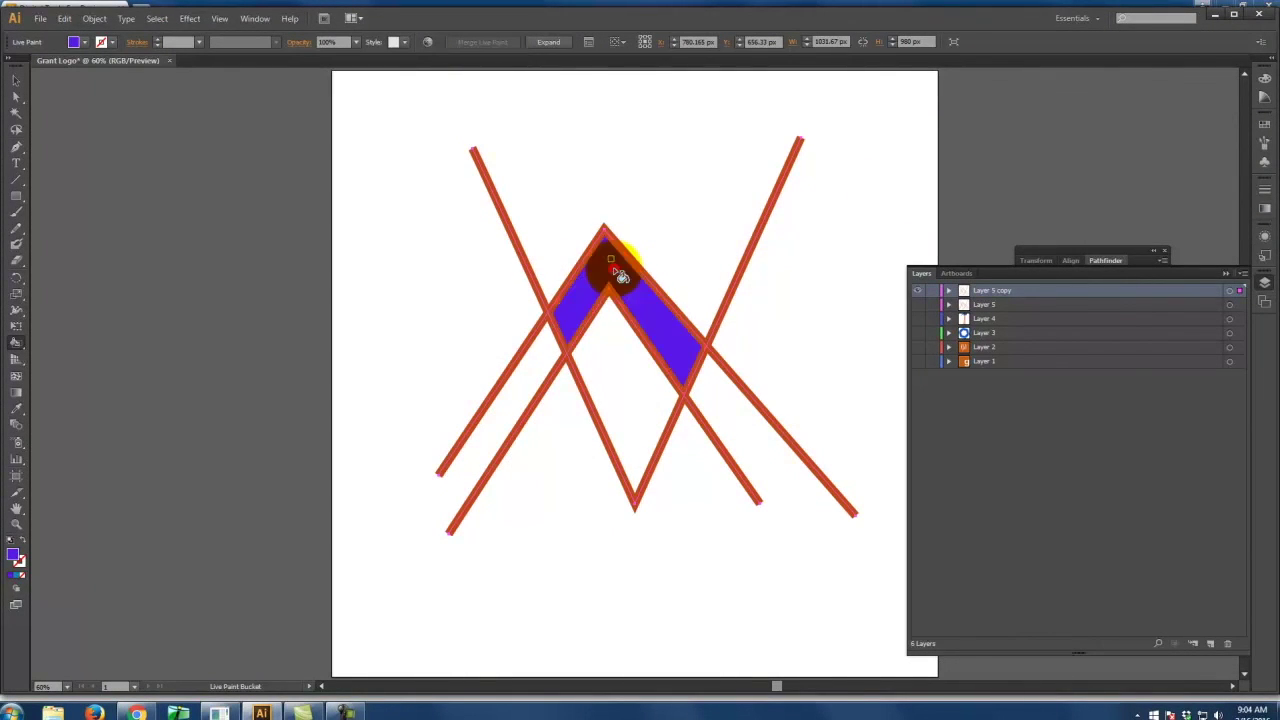
left_click(627, 406)
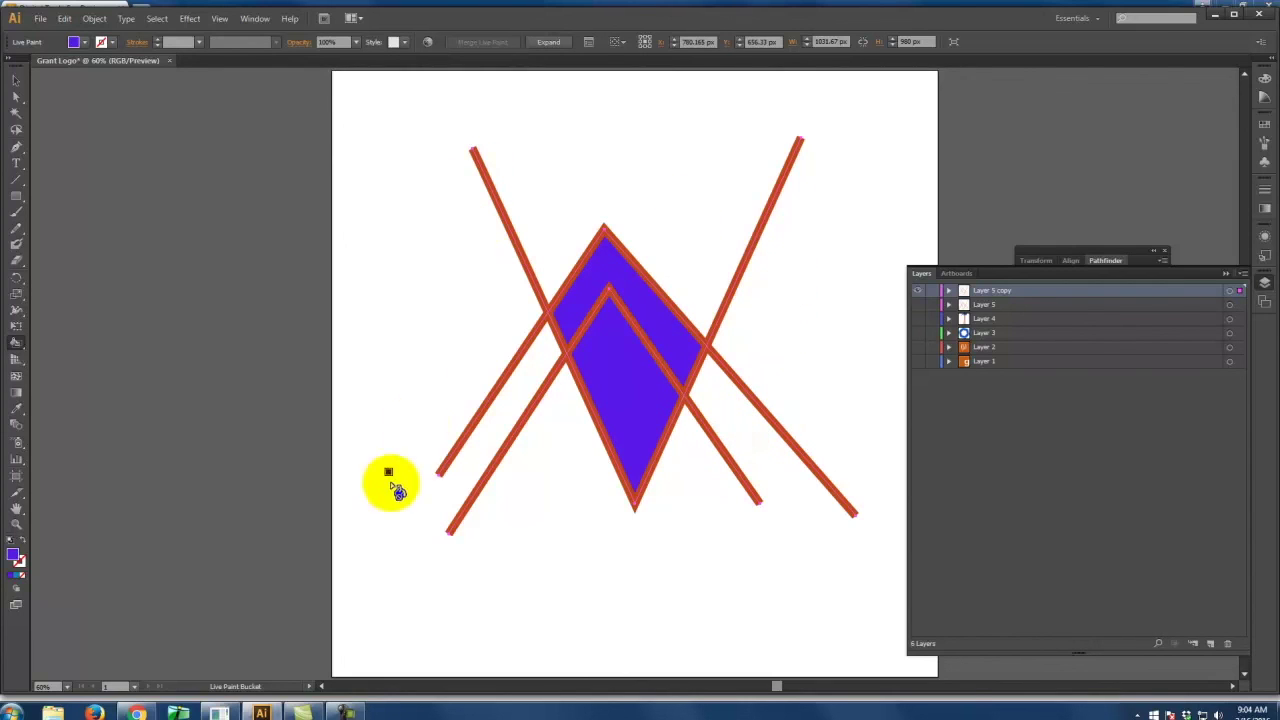
left_click(698, 376)
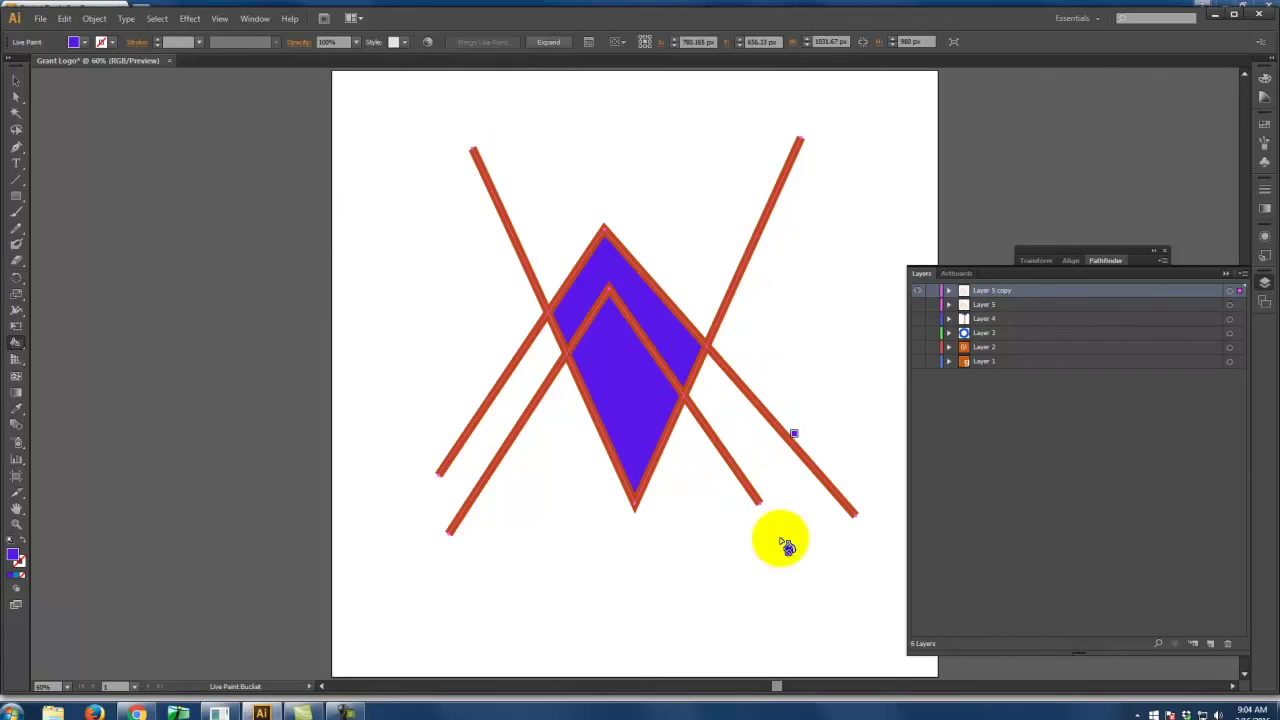
Step: Change the fill colour to blue 1A85E5 and repaint the lower diamond area with Live Paint Bucket
left_click(667, 450)
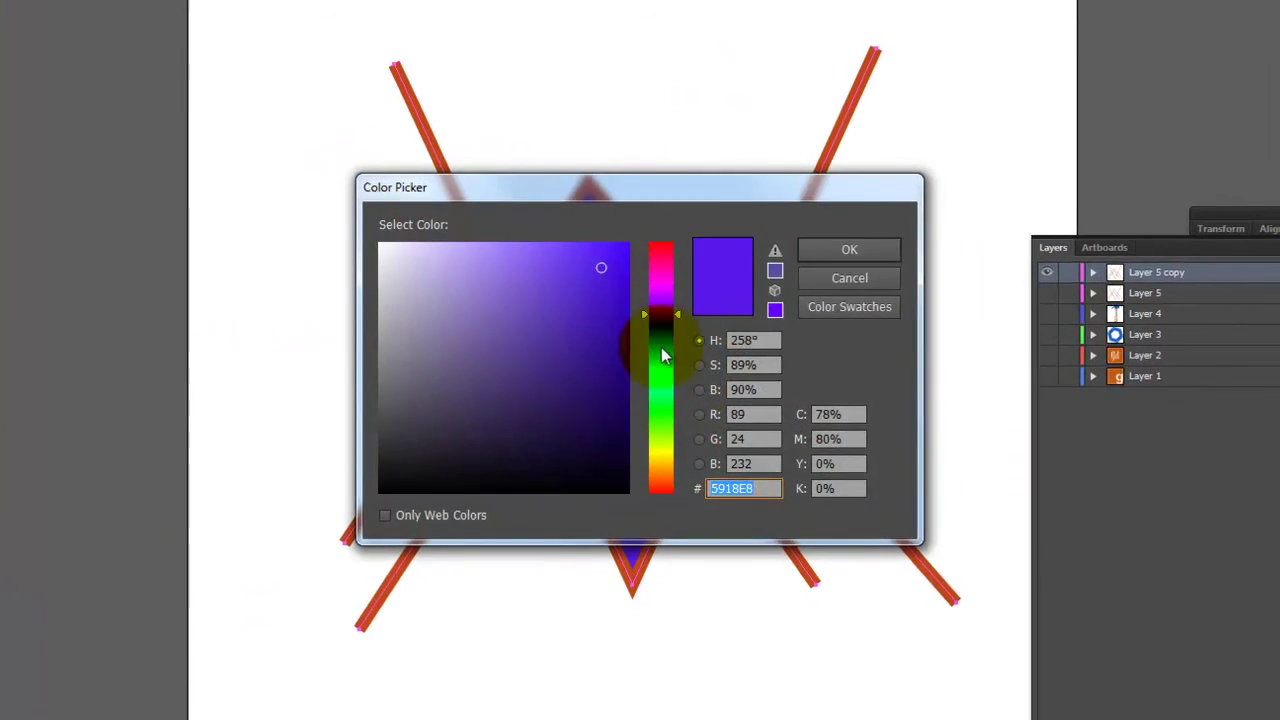
left_click(663, 340)
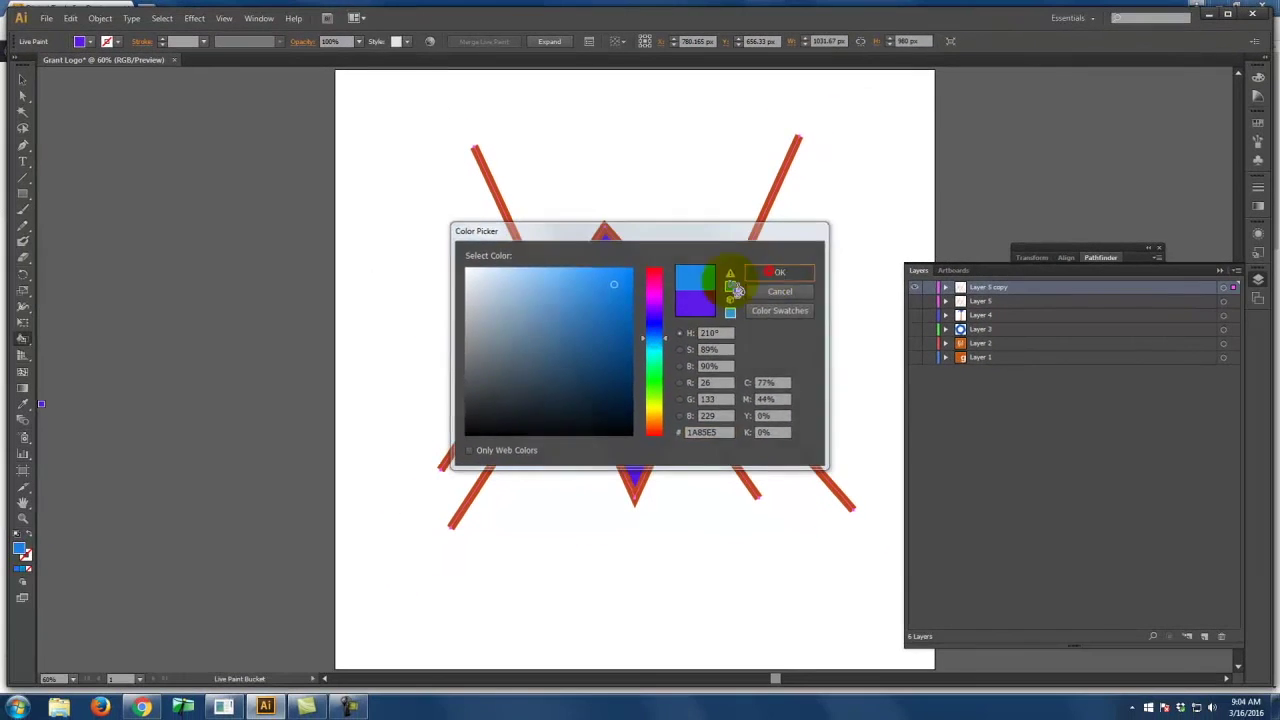
left_click(779, 272)
left_click(614, 357)
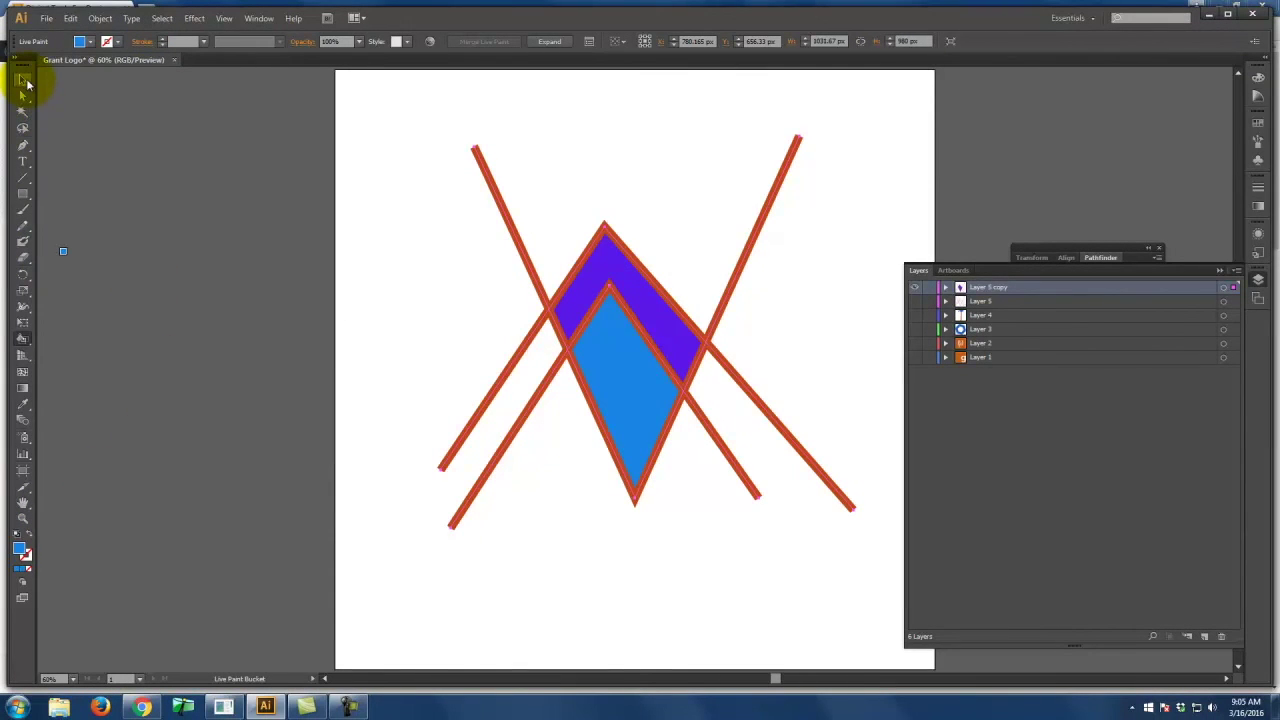
Step: Select the painted Live Paint group and expand it into individual paths
left_click(23, 79)
left_click(291, 188)
left_click(608, 307)
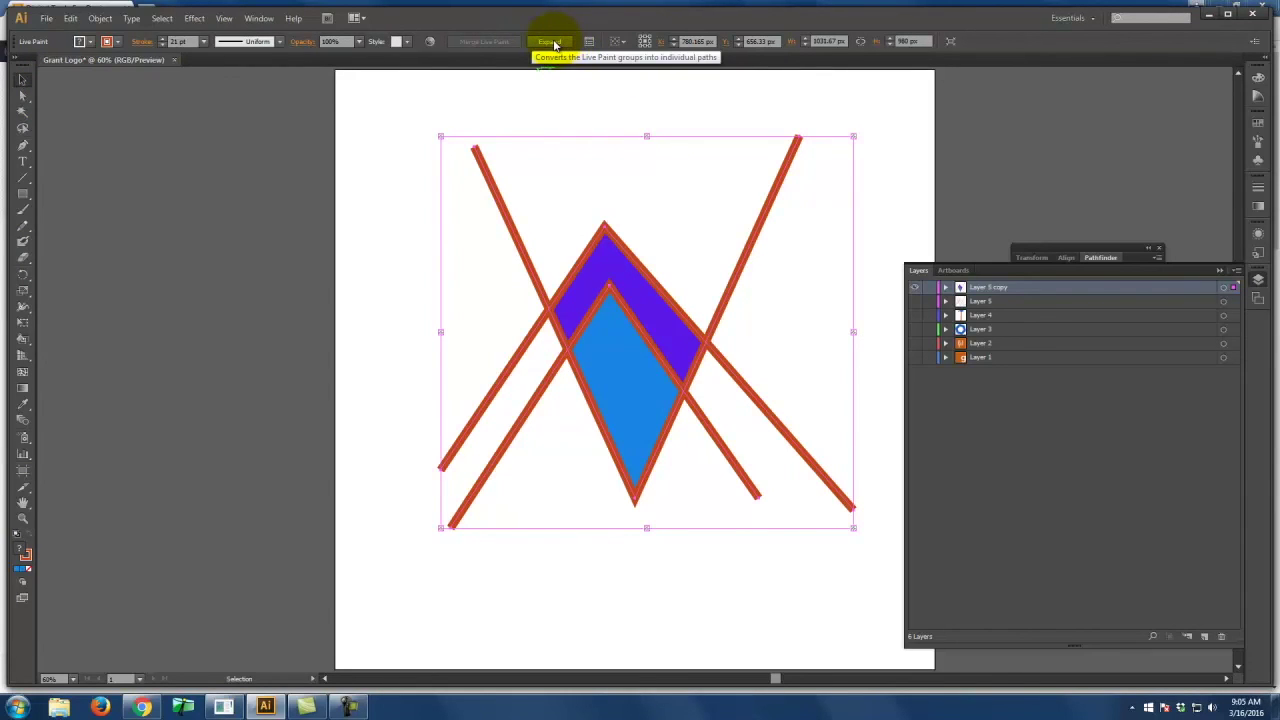
left_click(551, 42)
Step: With Direct Selection, move the violet chevron above the crossing lines and the blue diamond down to the artboard's lower edge
left_click(22, 95)
left_click(151, 215)
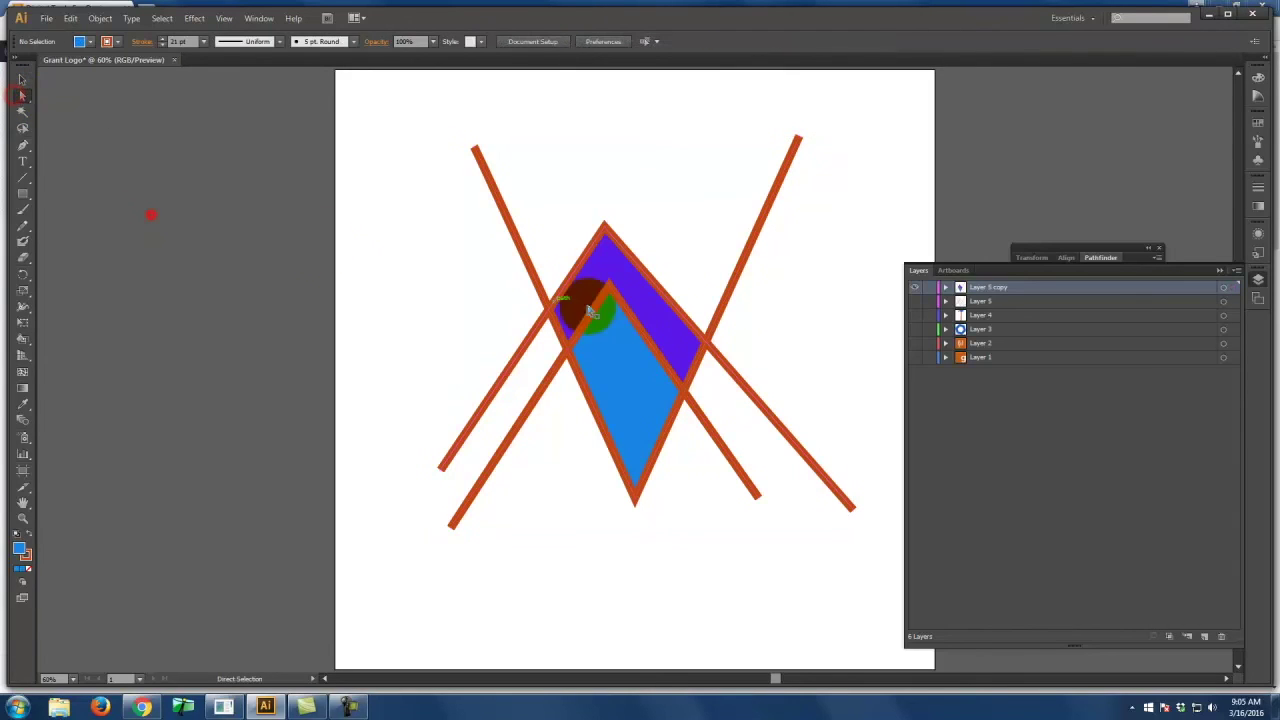
left_click(551, 274)
left_click_drag(594, 295, 634, 138)
left_click_drag(614, 329, 697, 545)
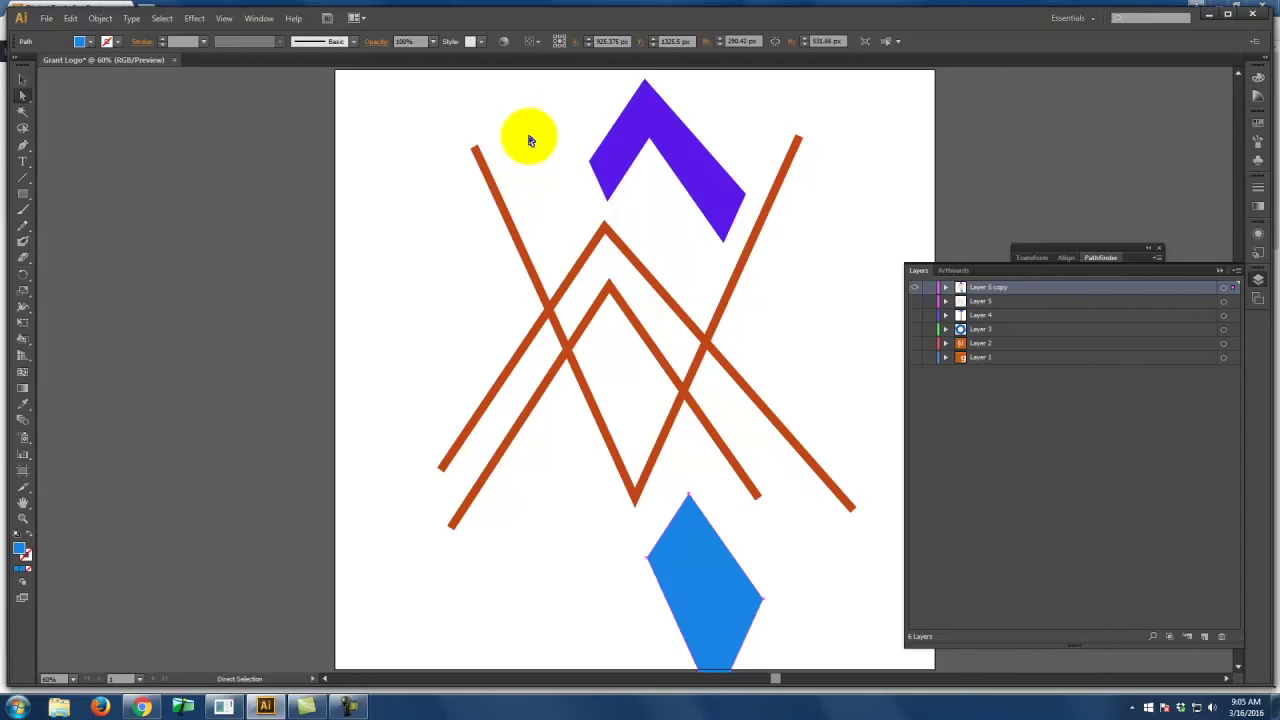
left_click(345, 708)
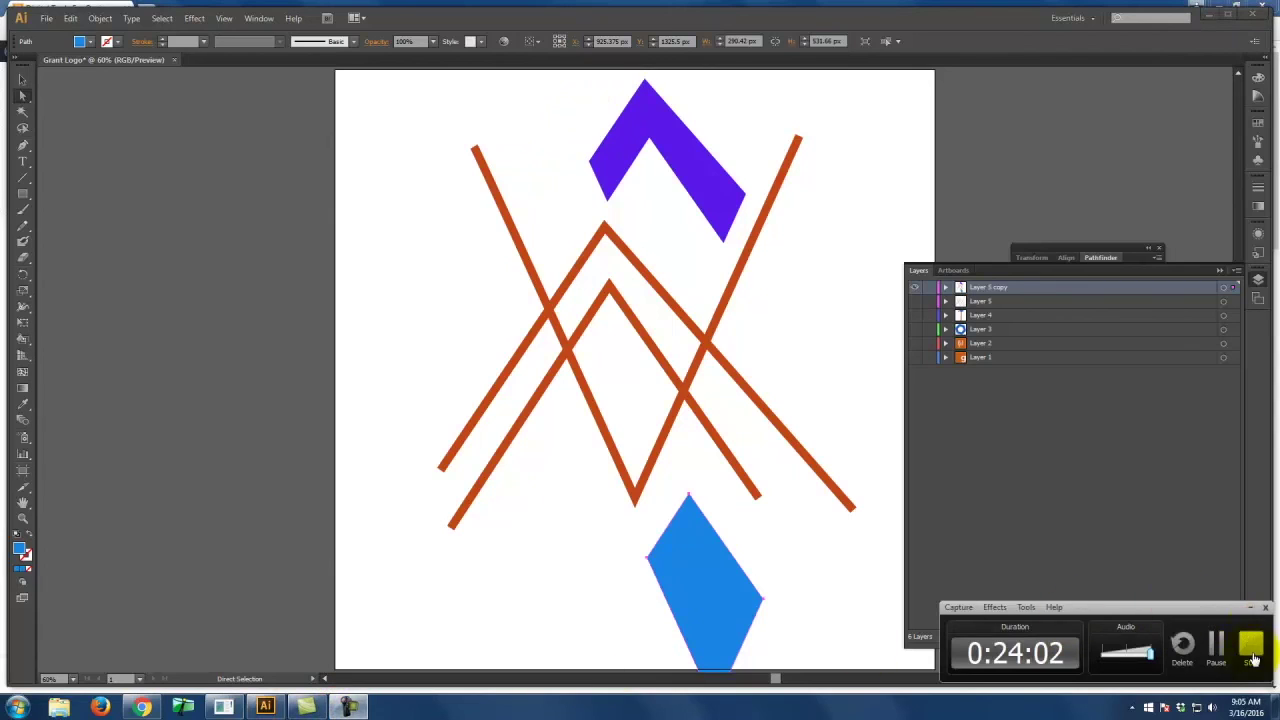